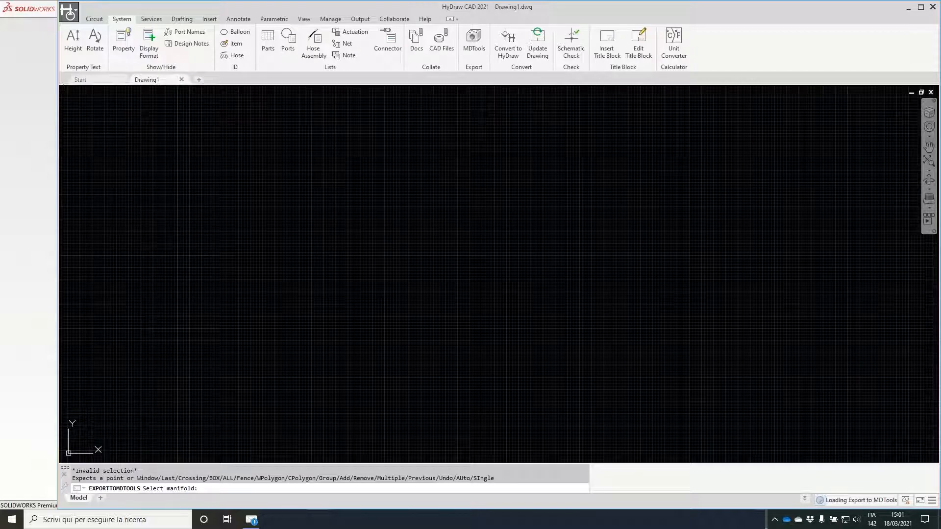
Step: Cancel the pending manifold selection, switch to SOLIDWORKS and create a new part document
key("Escape")
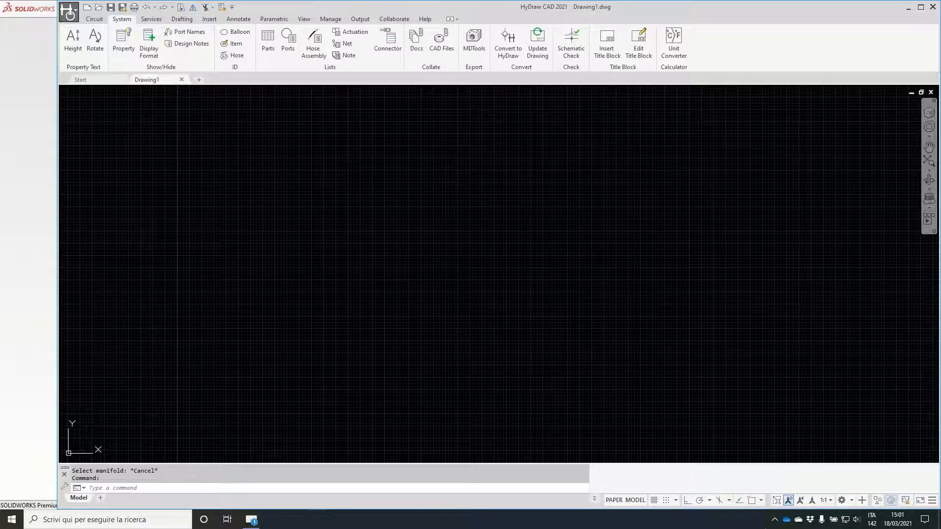
key("alt+Tab")
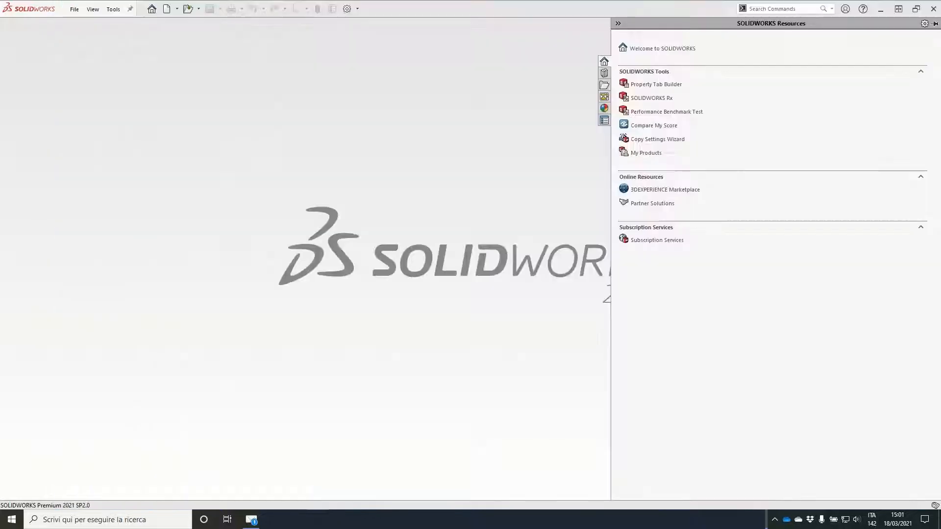
left_click(239, 120)
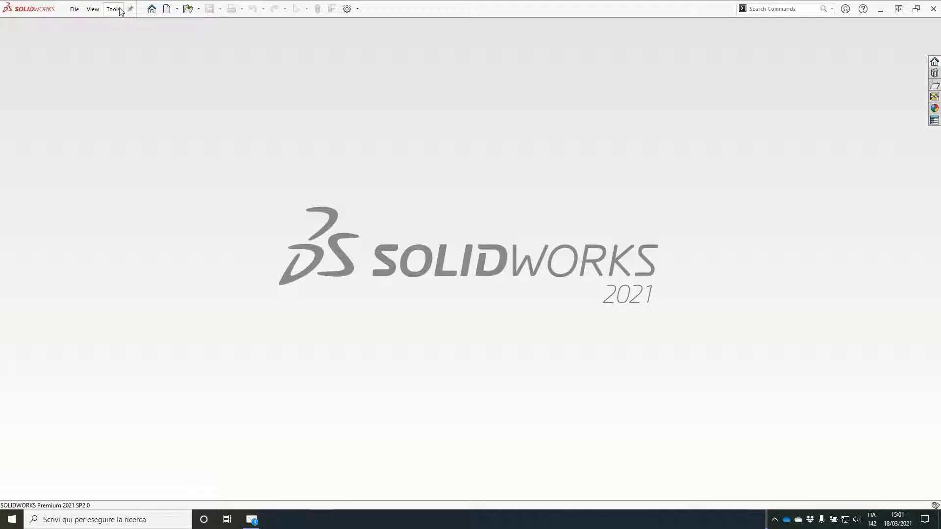
left_click(175, 14)
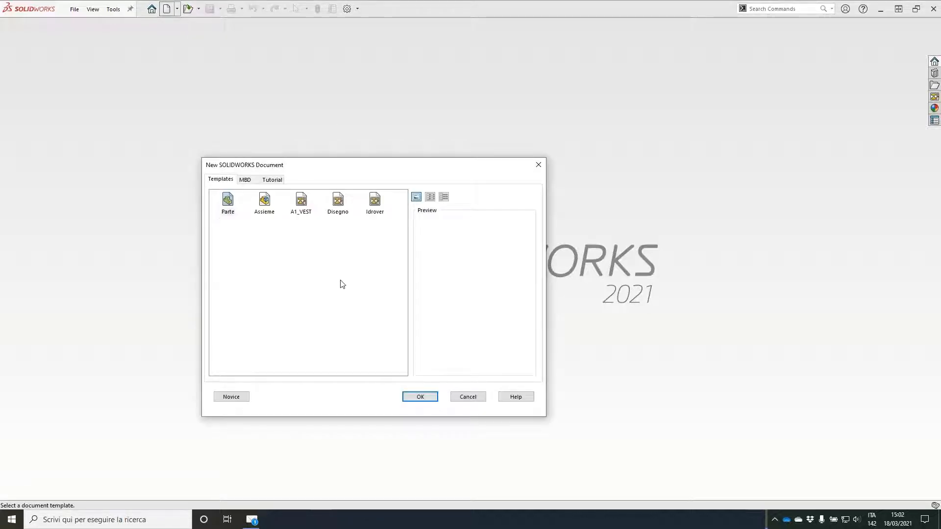
left_click(420, 397)
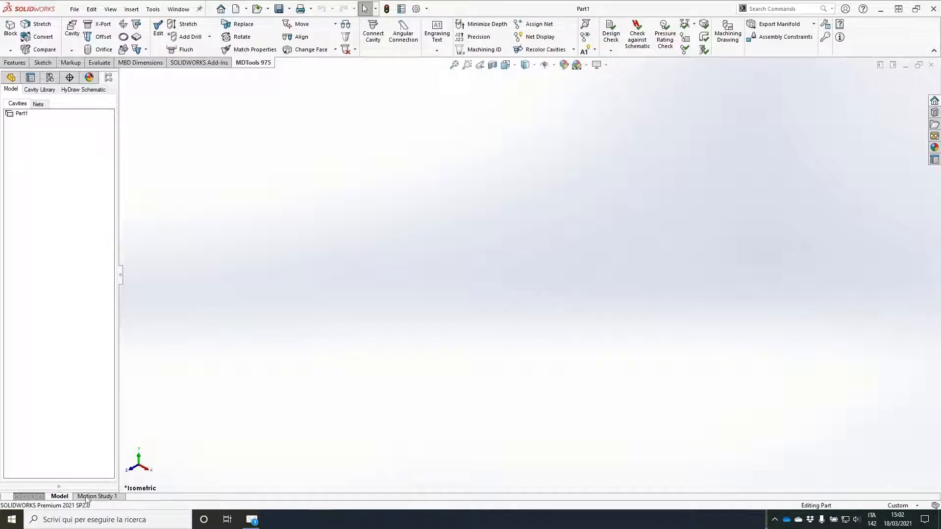
Step: Launch HyDraw CAD 2021 and open the recent drawing Circuit
left_click(108, 520)
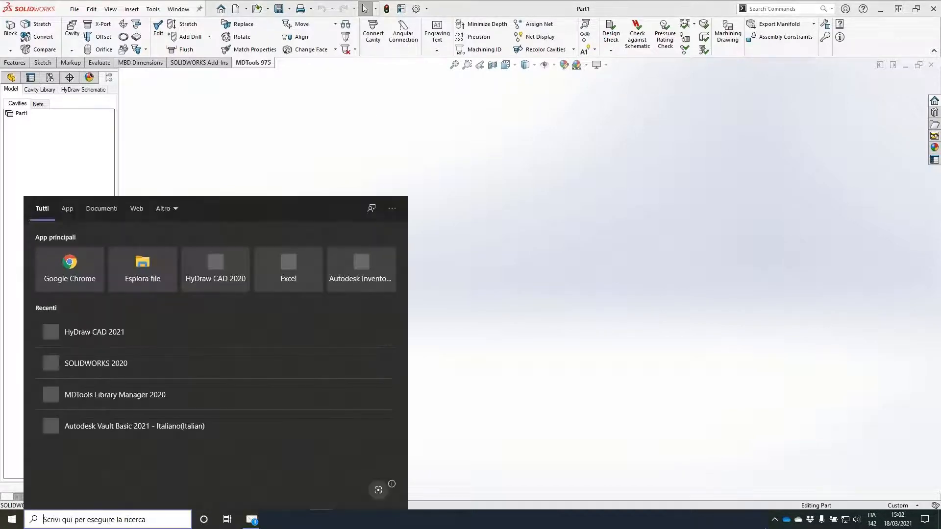
type("hydraw")
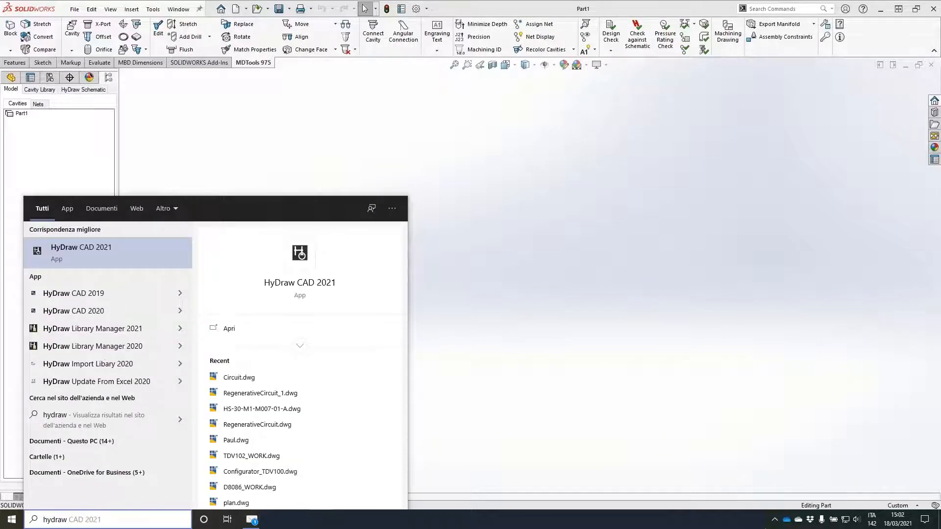
left_click(91, 248)
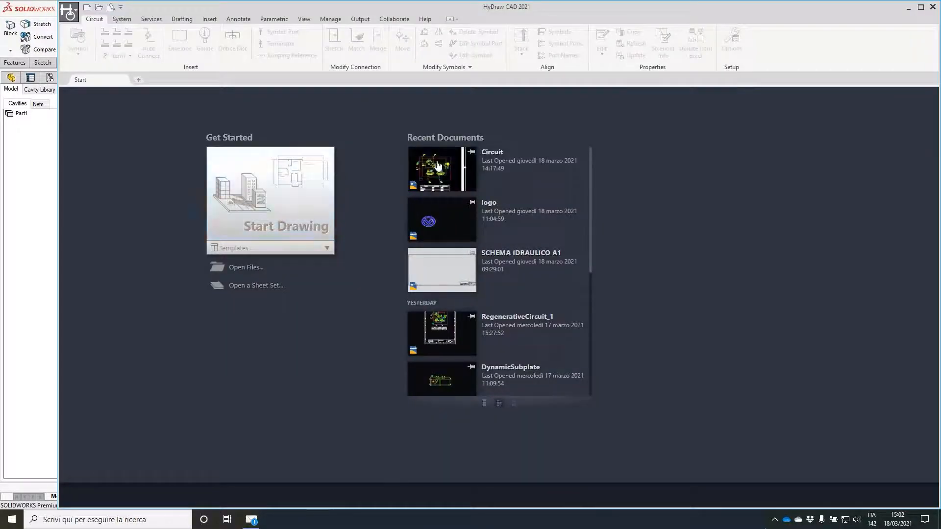
left_click(437, 164)
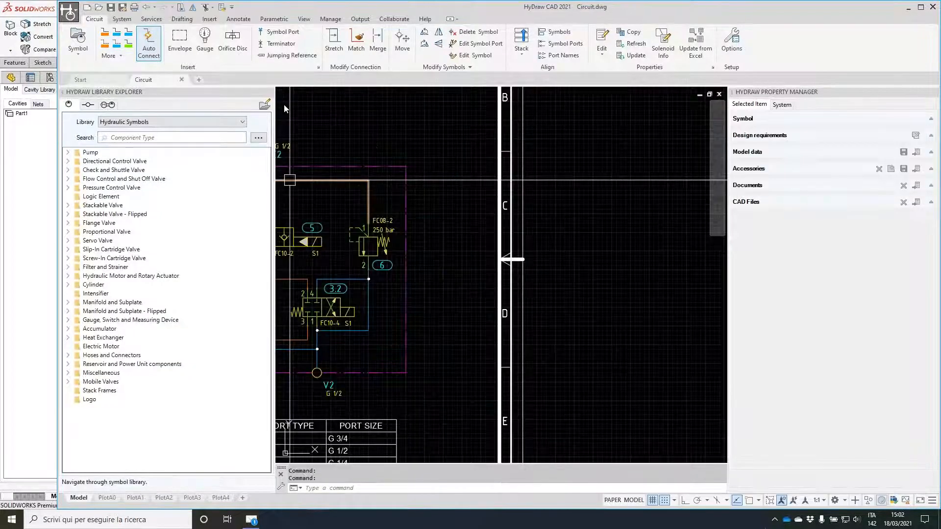
Step: Examine the model data, data sheet and attached CAD files of valve 3.1 in the schematic
mouse_move(353, 270)
middle_mouse_down()
mouse_move(418, 252)
mouse_move(527, 249)
middle_mouse_up()
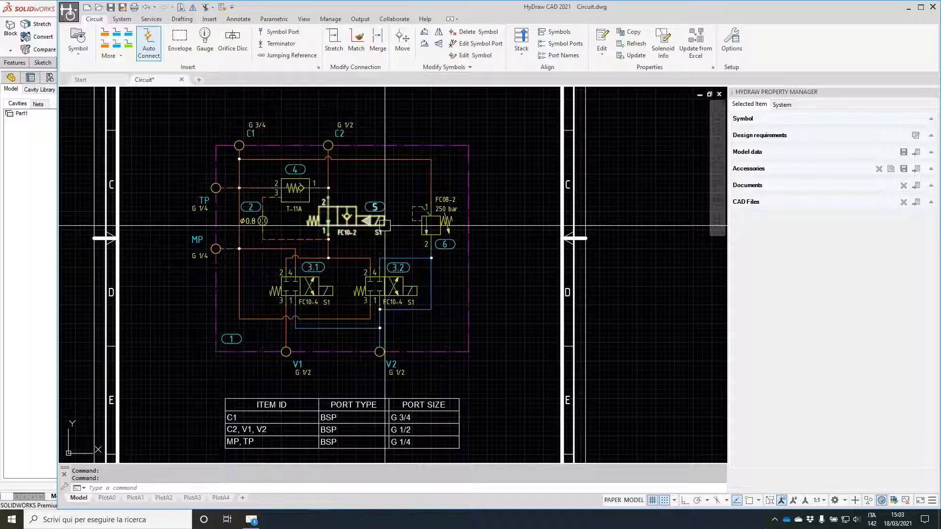
mouse_move(263, 221)
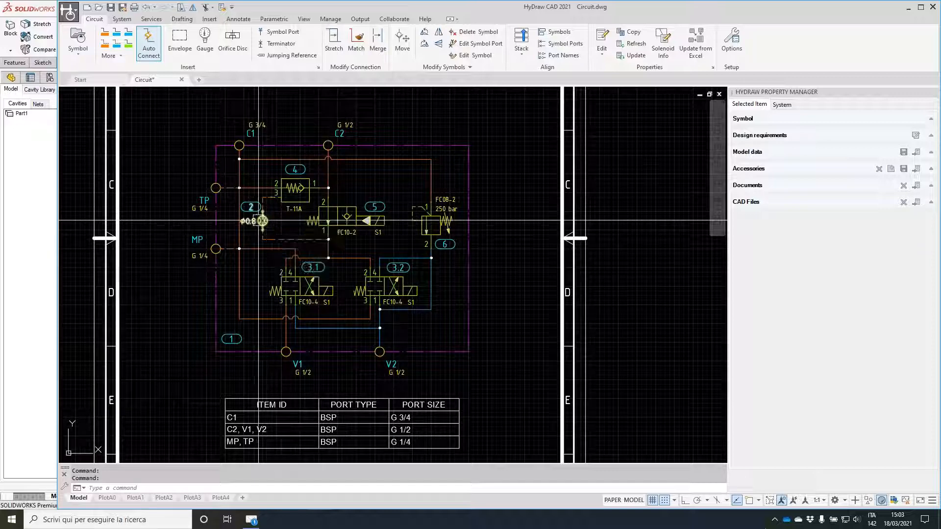
left_click(305, 291)
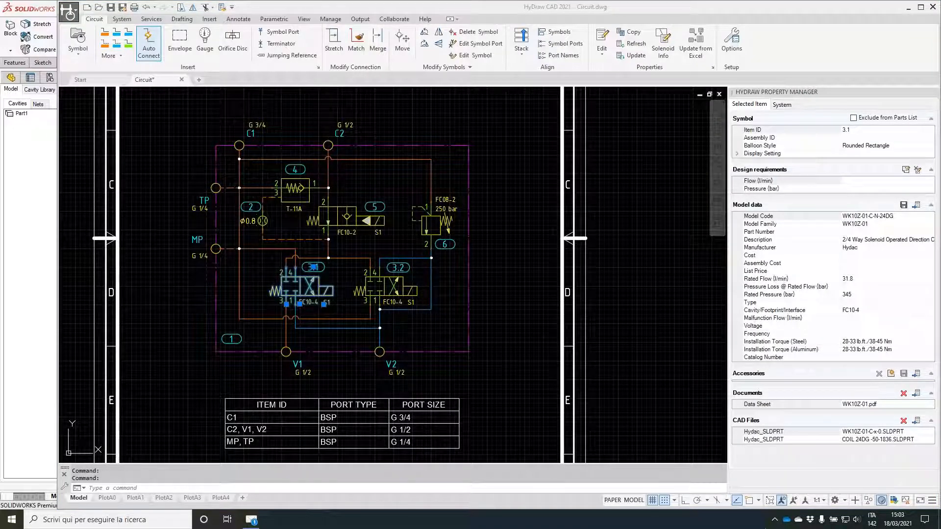
left_click_drag(793, 407, 782, 404)
mouse_move(839, 418)
left_mouse_down()
mouse_move(832, 446)
mouse_move(915, 438)
mouse_move(821, 420)
left_mouse_up()
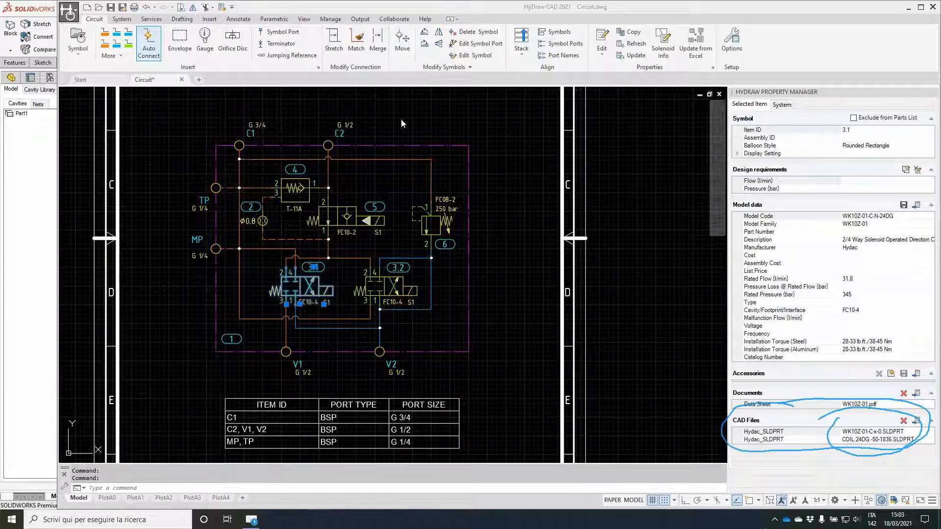
Step: Create the net list for the manifold envelope and keep its dialog clear of the schematic
left_click(129, 23)
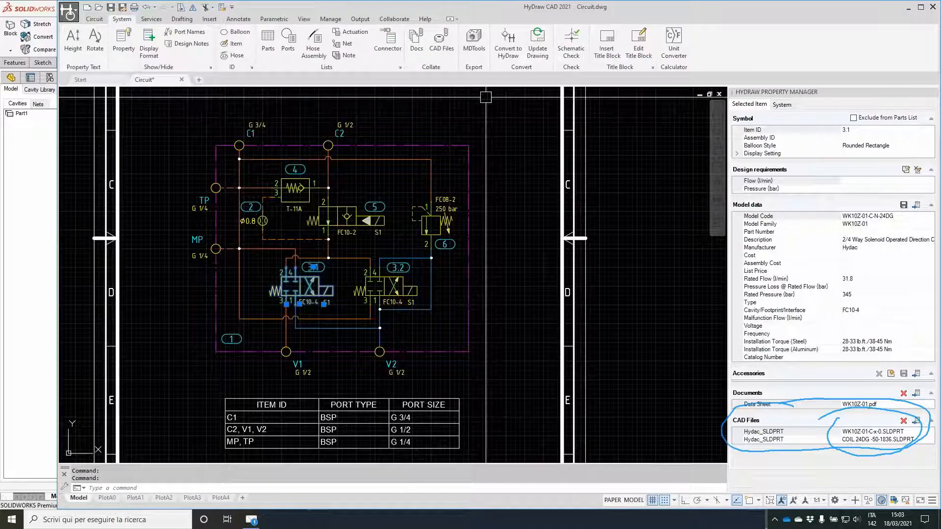
left_click(346, 45)
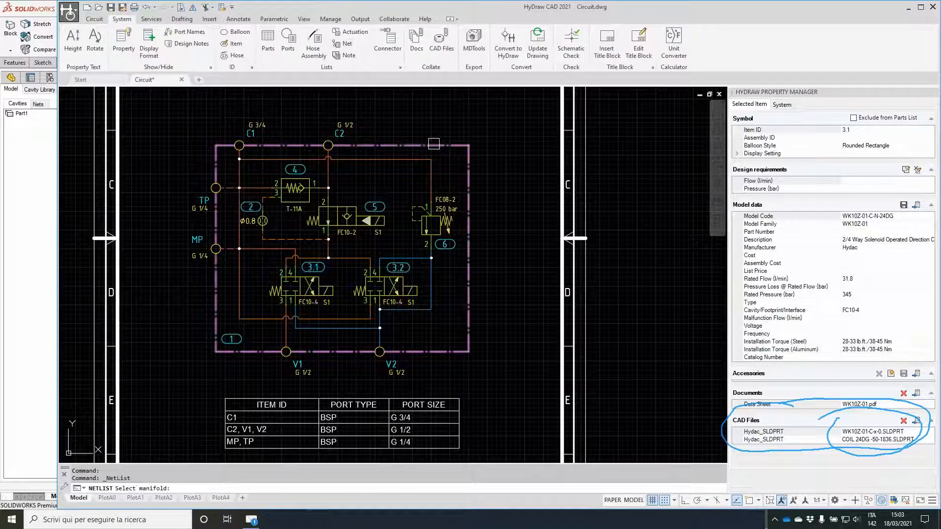
key("Return")
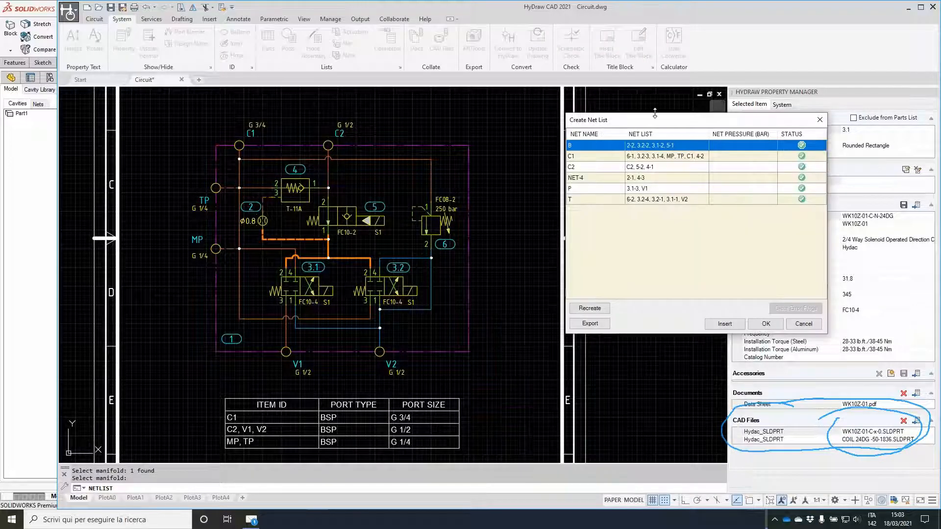
left_click_drag(656, 121, 605, 120)
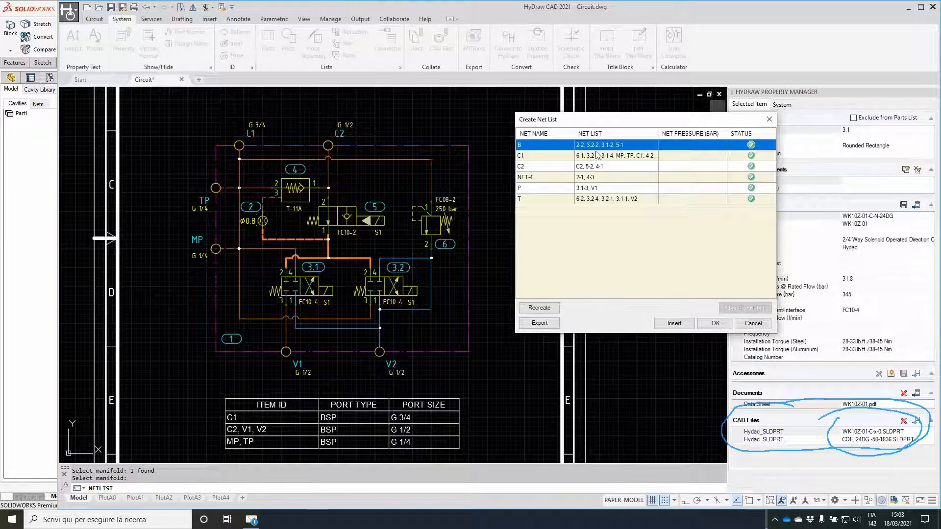
Step: Review nets C1, C2, NET-4, P and T against the schematic and accept the net list
left_click(599, 155)
left_click(596, 168)
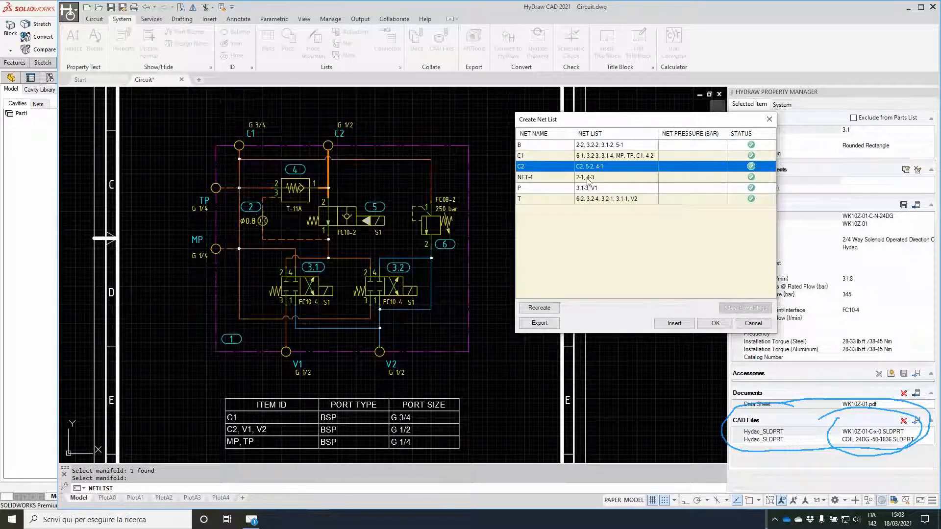
left_click(590, 178)
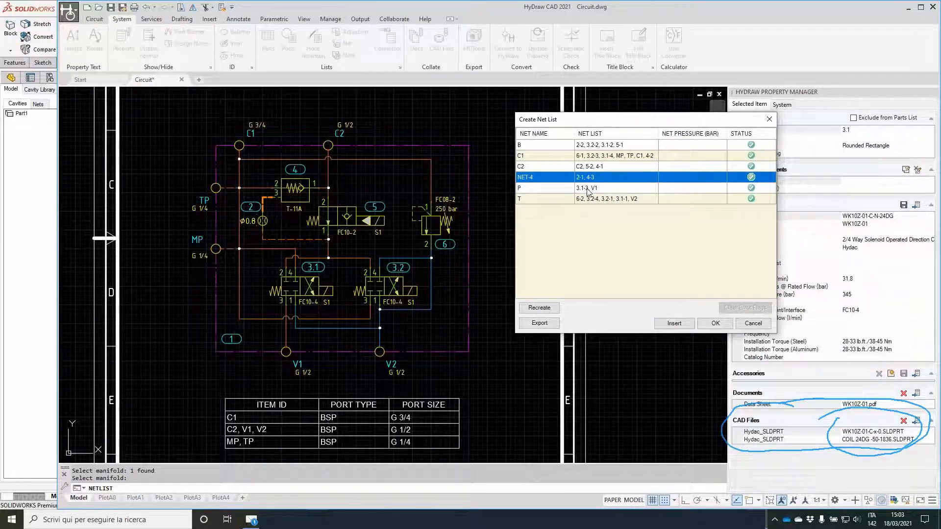
left_click(588, 189)
left_click(595, 198)
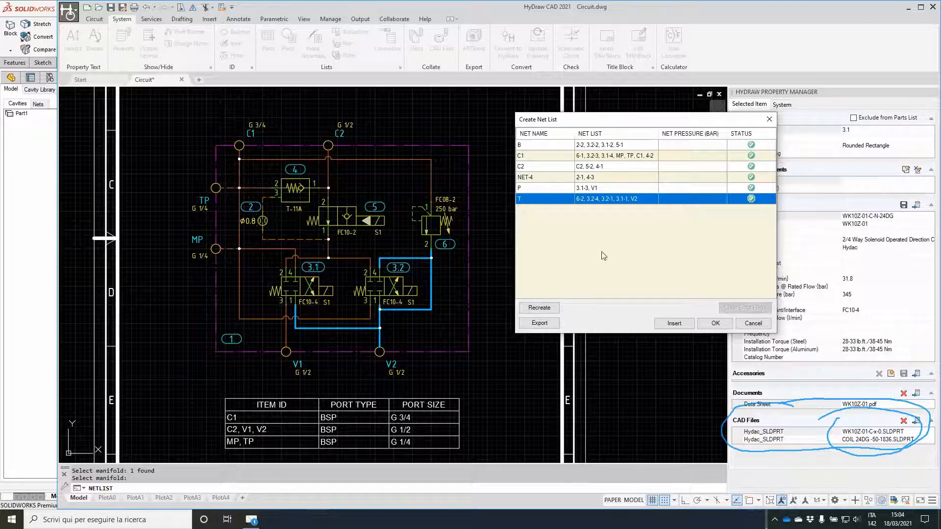
left_click(715, 324)
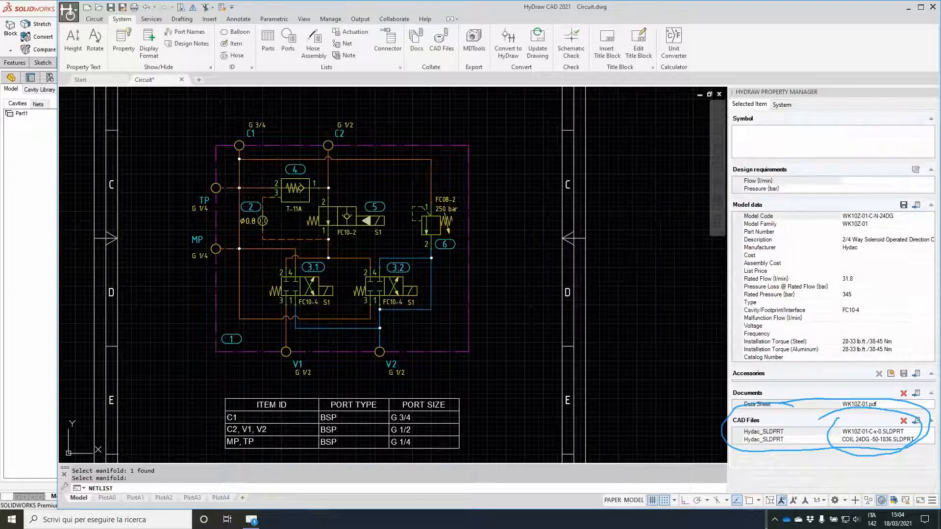
Step: Start the export to MDTools with the whole hydraulic circuit selected as the manifold
left_click(474, 40)
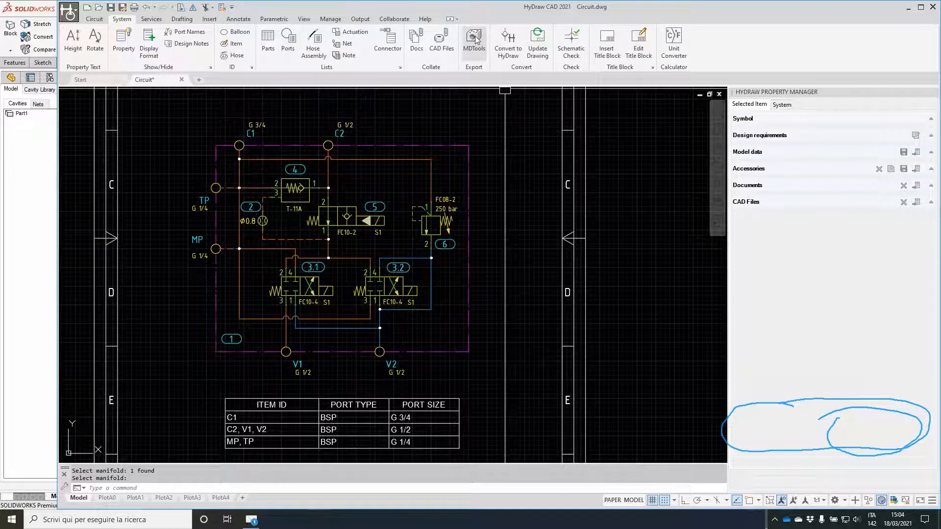
left_click(514, 375)
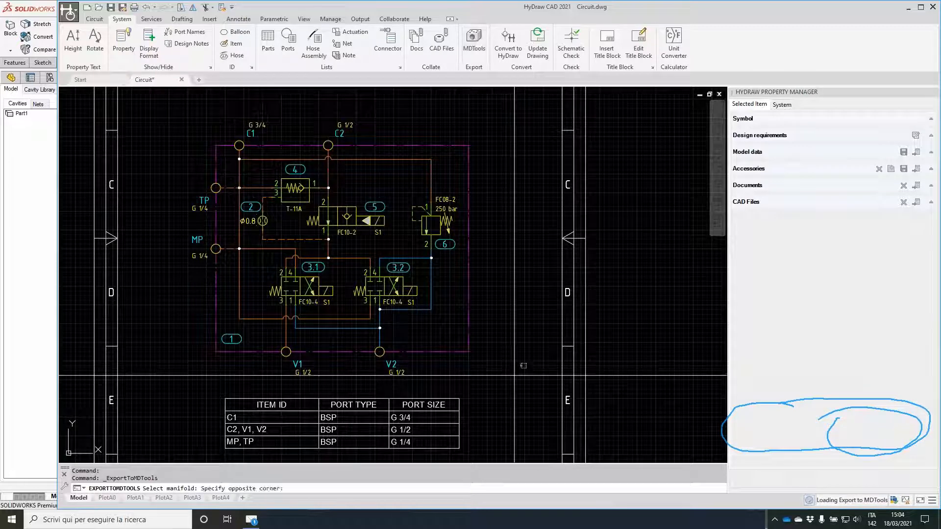
left_click(514, 376)
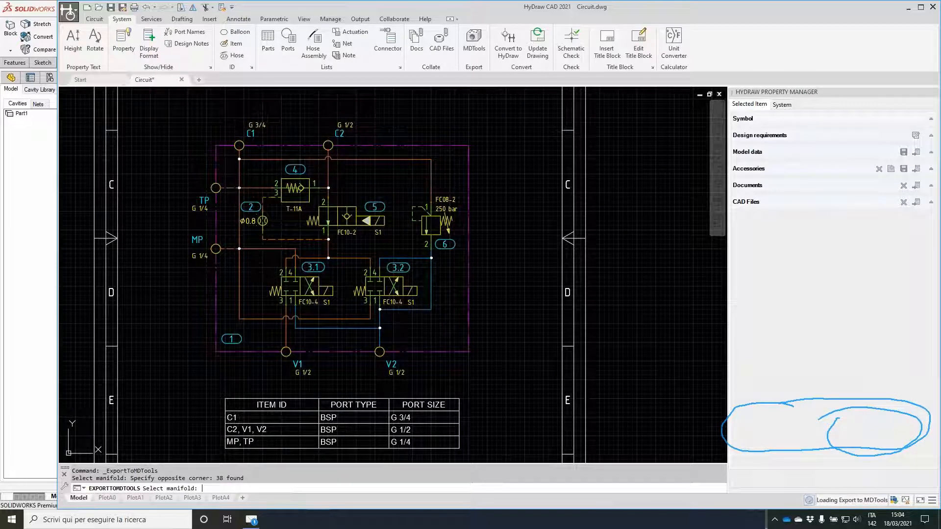
key("Return")
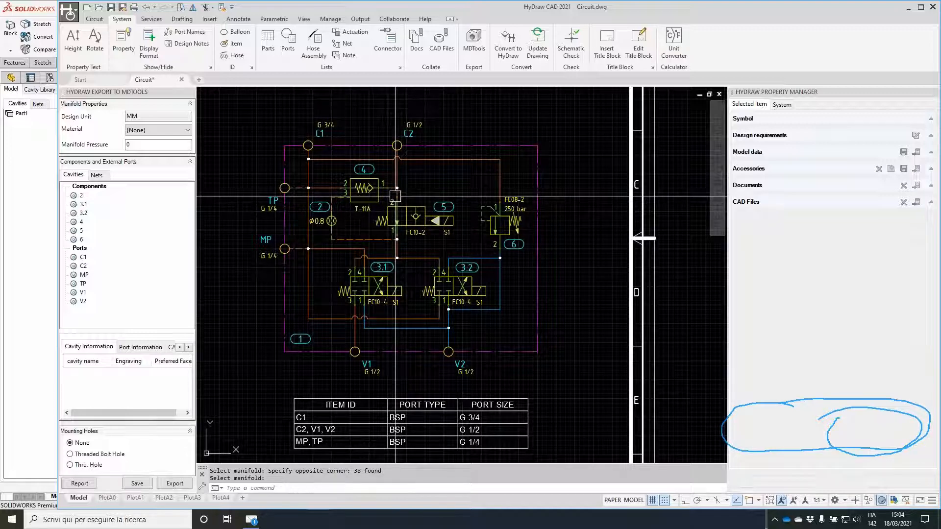
Step: Export the manifold data as an XML file named MDTools Webinar 03 in the 03_MDTools folder
left_click(173, 485)
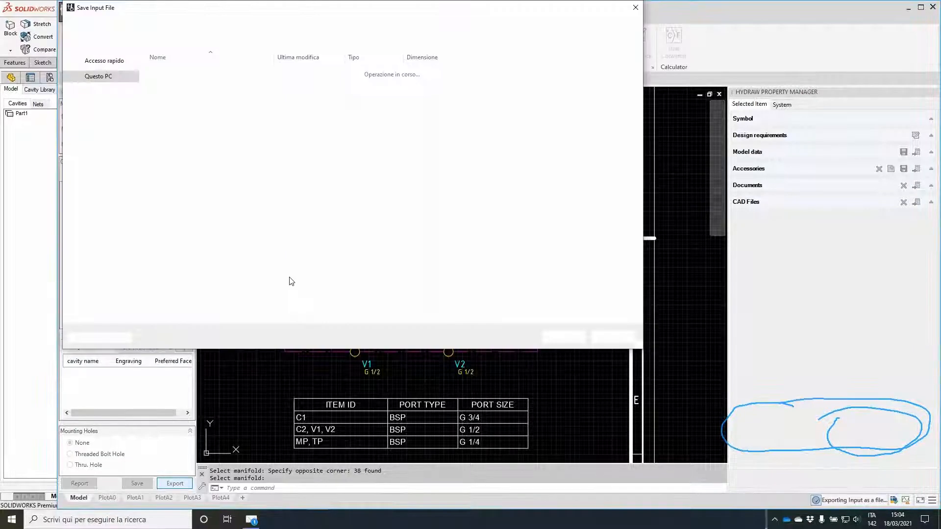
scroll(137, 64, "up", 10)
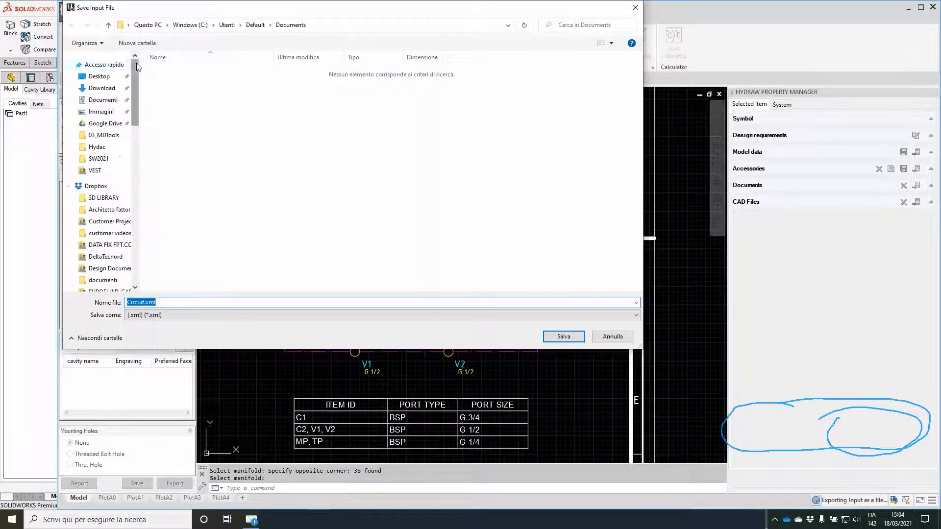
left_click(104, 136)
double_click(177, 302)
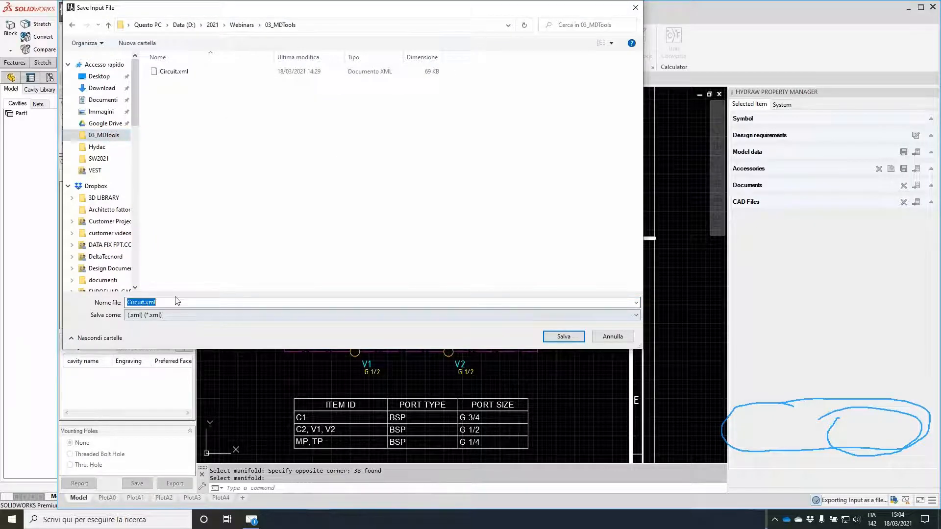
type("M")
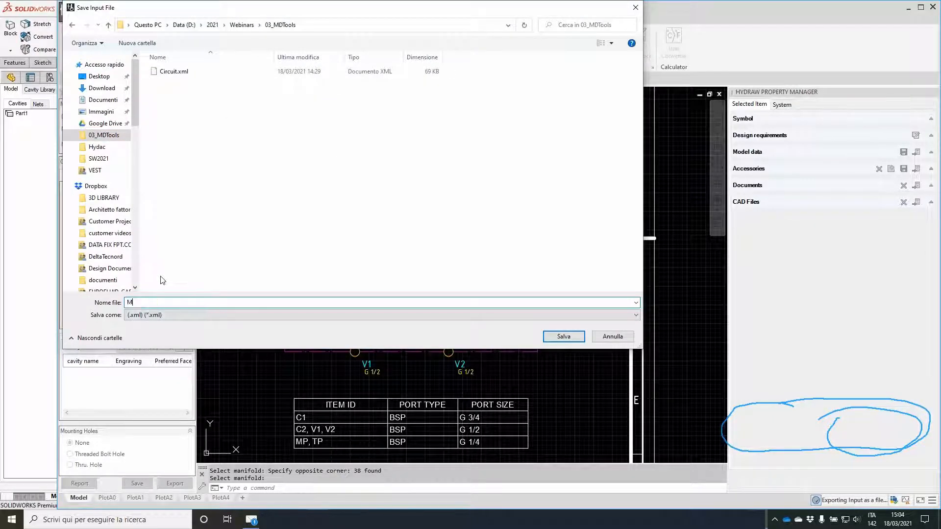
type("DTools Webinar 03")
key("Return")
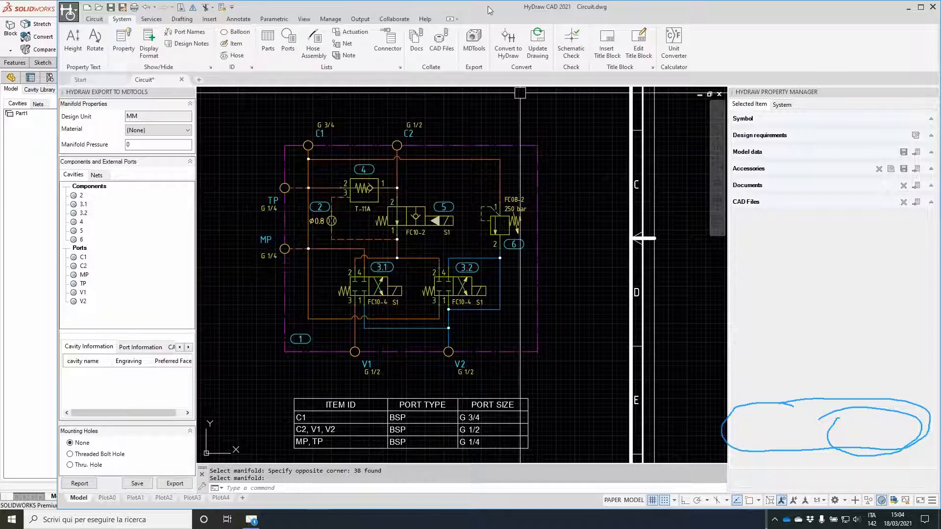
Step: Fit HyDraw to half of the screen, close its export and property palettes, and switch to SOLIDWORKS
left_click_drag(480, 18, 469, 25)
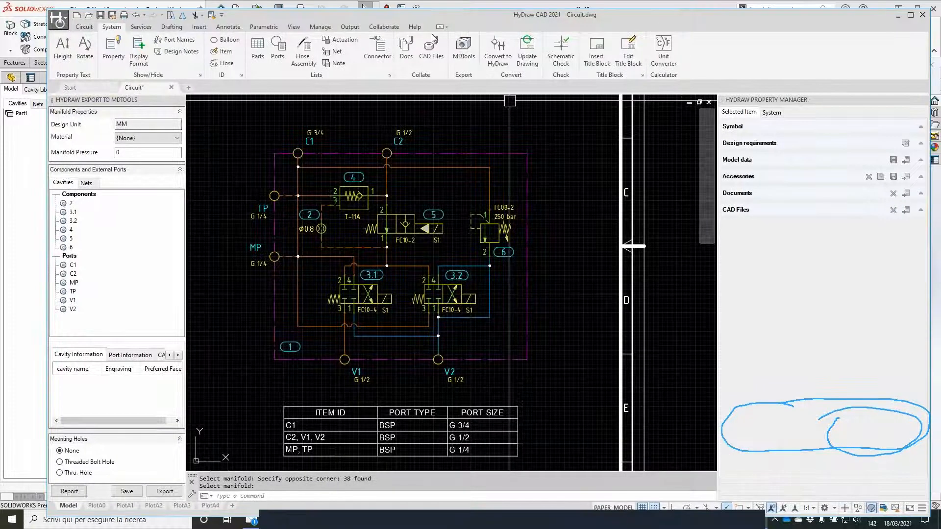
key("super+Left")
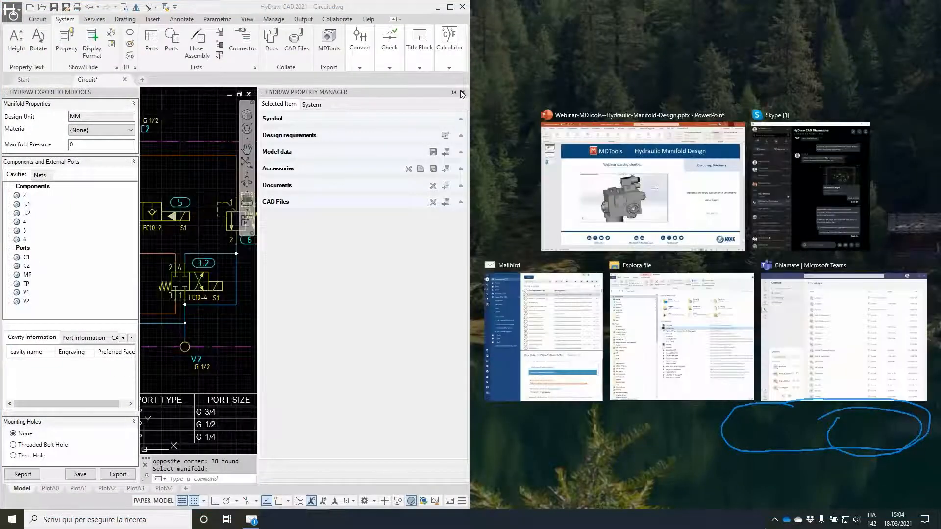
left_click(463, 93)
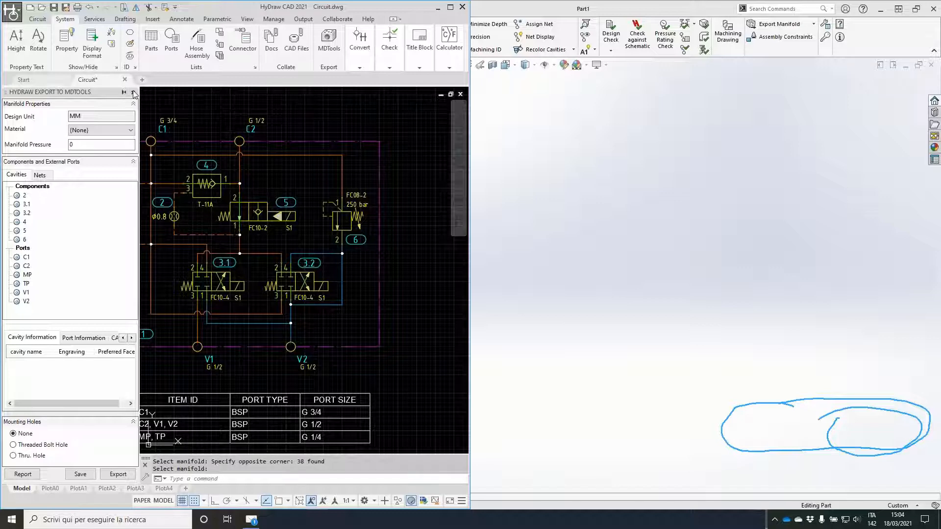
left_click(133, 93)
left_click_drag(429, 102, 342, 103)
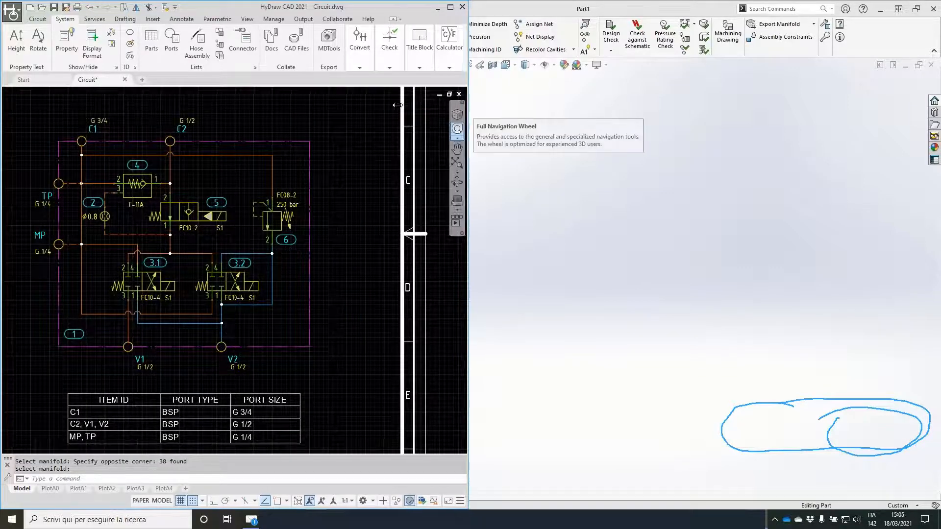
left_click(544, 8)
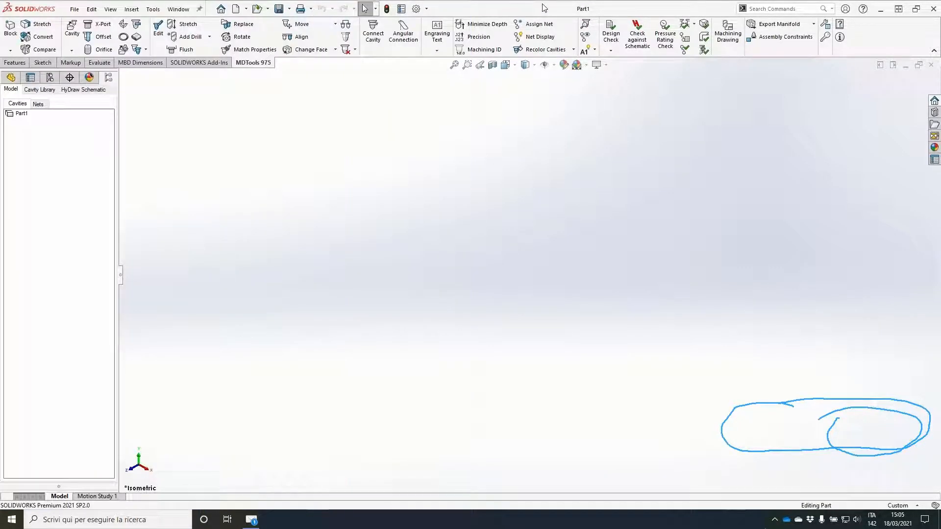
Step: Fit the SOLIDWORKS window beside HyDraw and create a 150 x 150 x 150 mm aluminium manifold block
left_click_drag(544, 8, 572, 3)
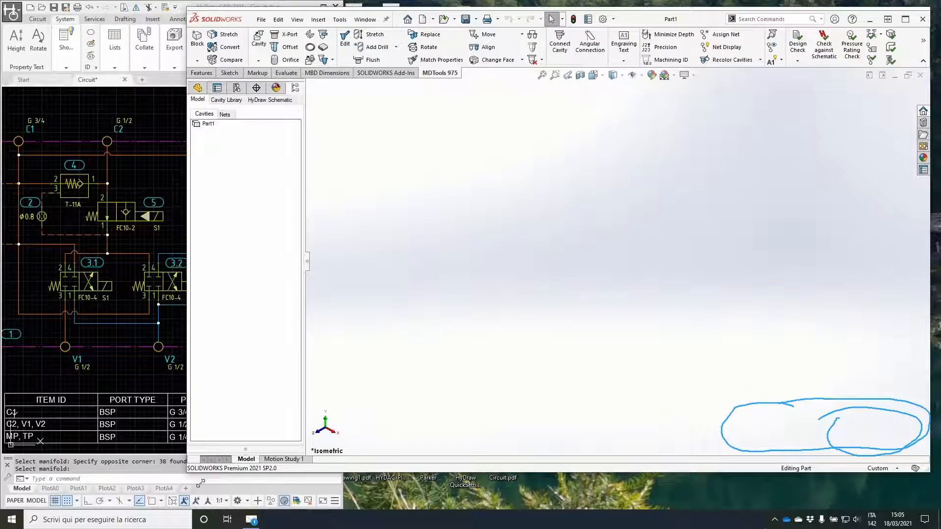
left_click_drag(201, 483, 346, 512)
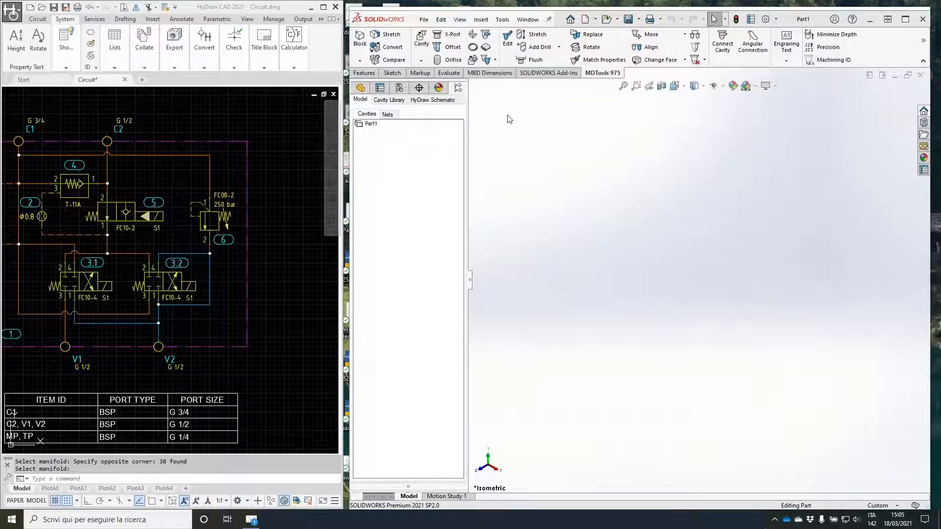
left_click(359, 42)
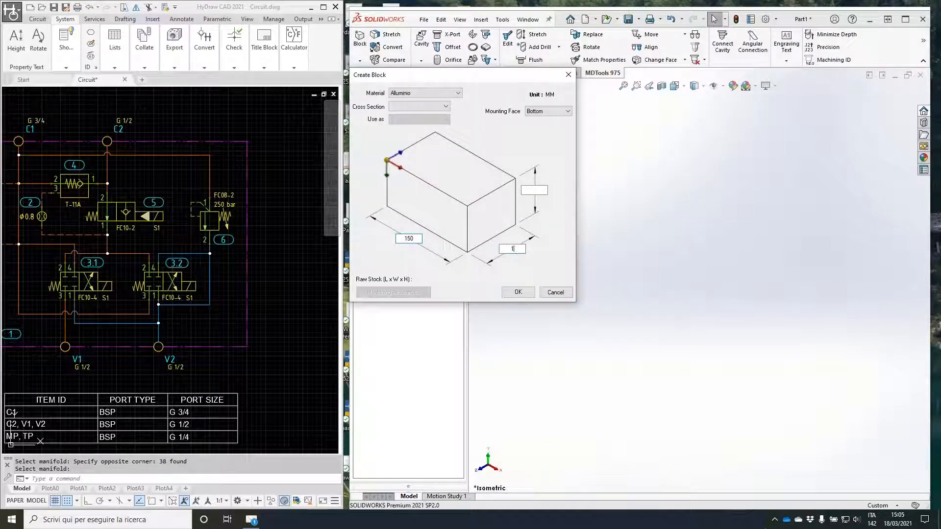
type("150")
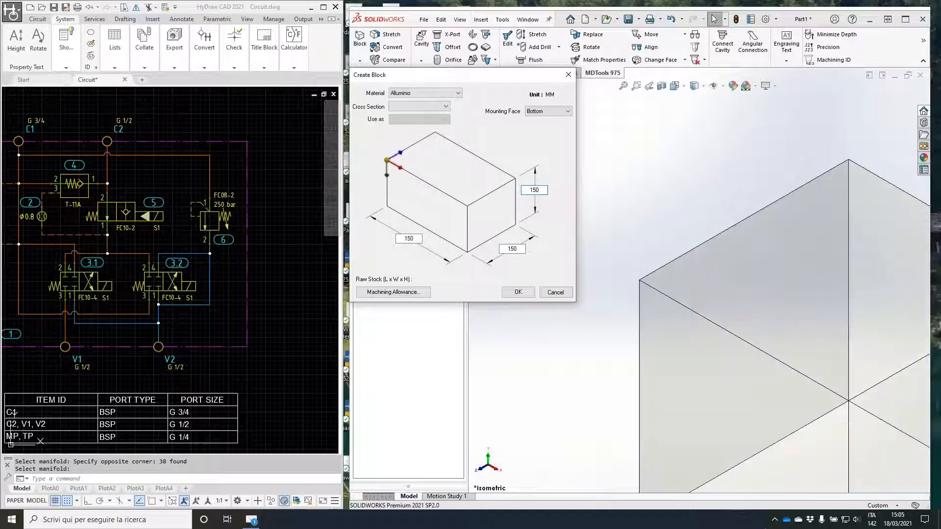
key("Return")
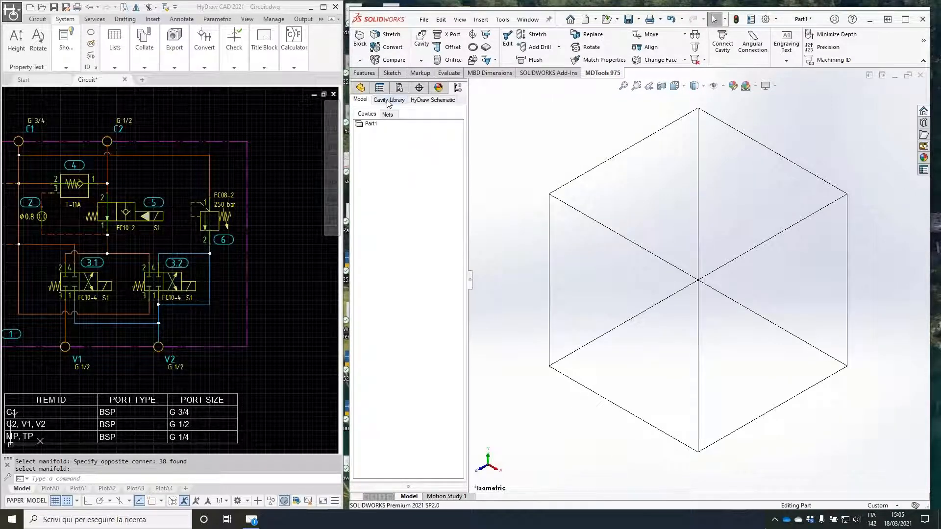
Step: Insert a T-10A cavity from the 1-Sun Hydraulics library on the block's top face with component ID 5
left_click(389, 100)
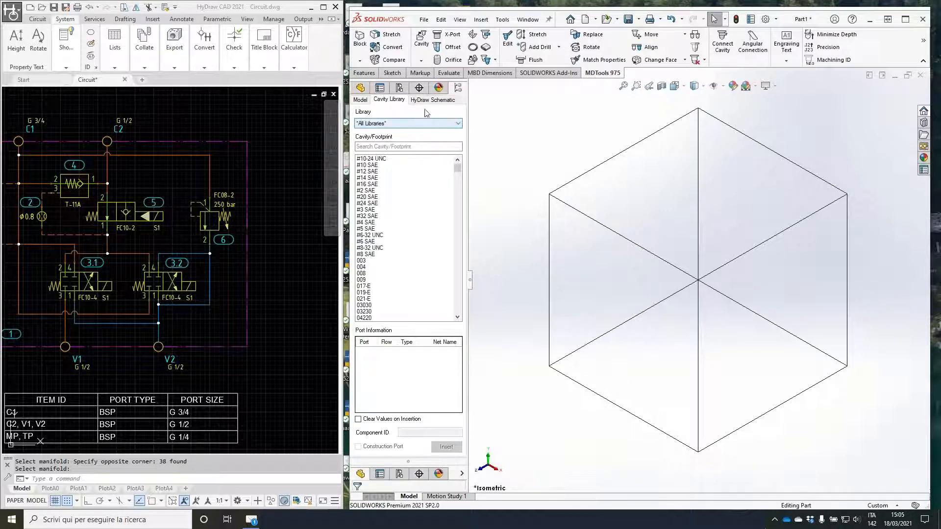
left_click(398, 123)
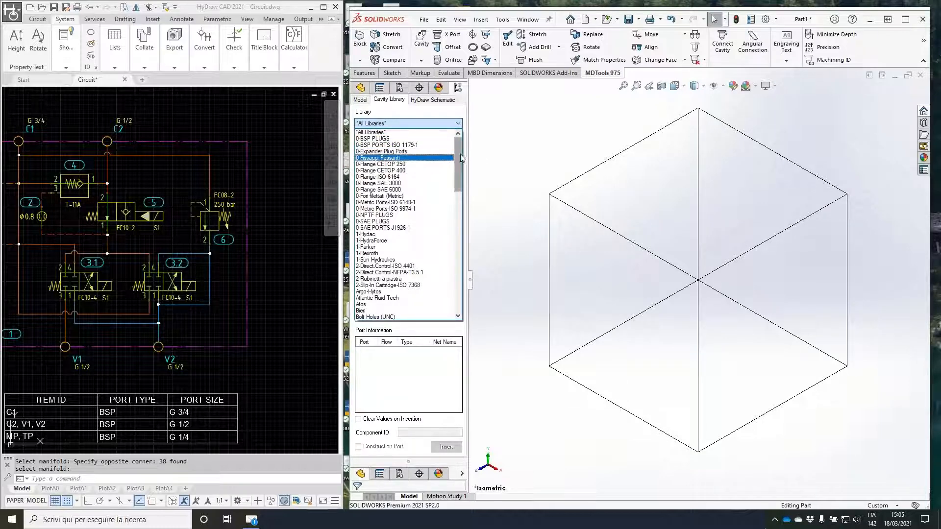
mouse_move(461, 159)
left_mouse_down()
mouse_move(467, 202)
mouse_move(461, 170)
left_mouse_up()
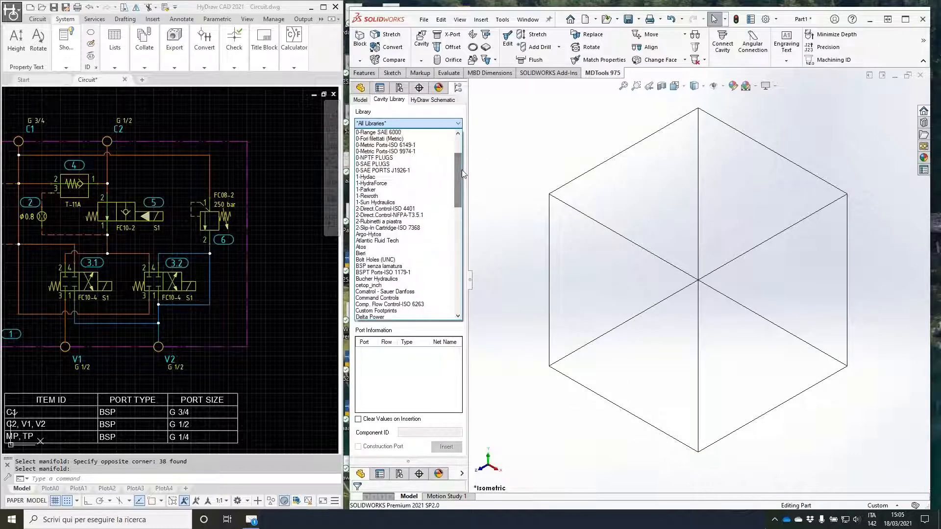
left_click(392, 206)
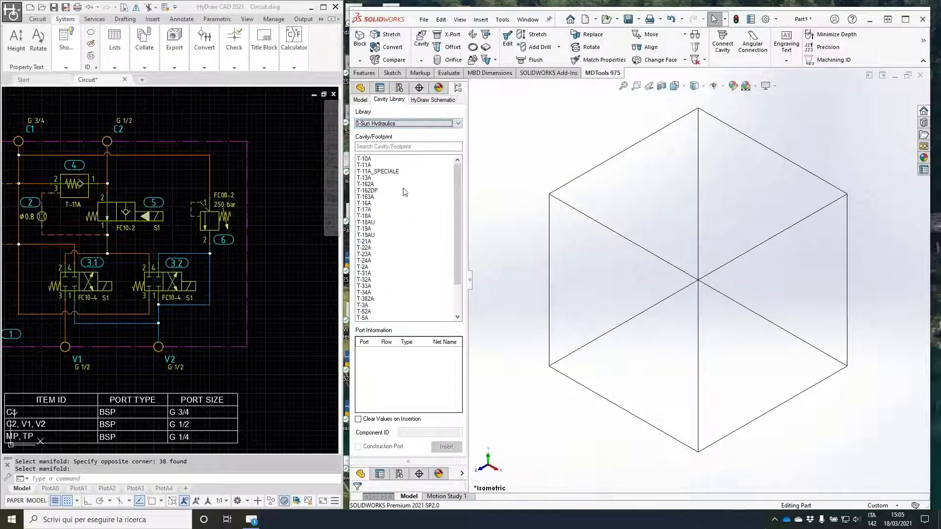
left_click(375, 159)
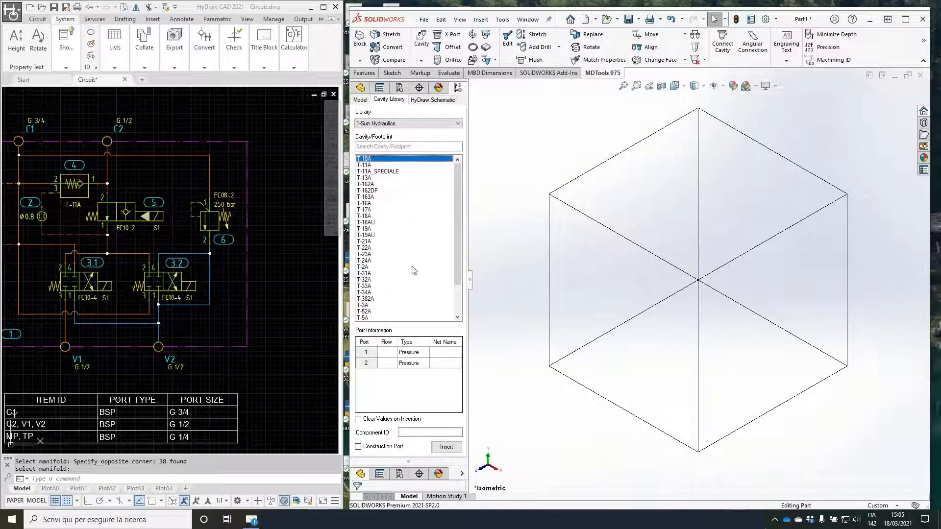
left_click(425, 432)
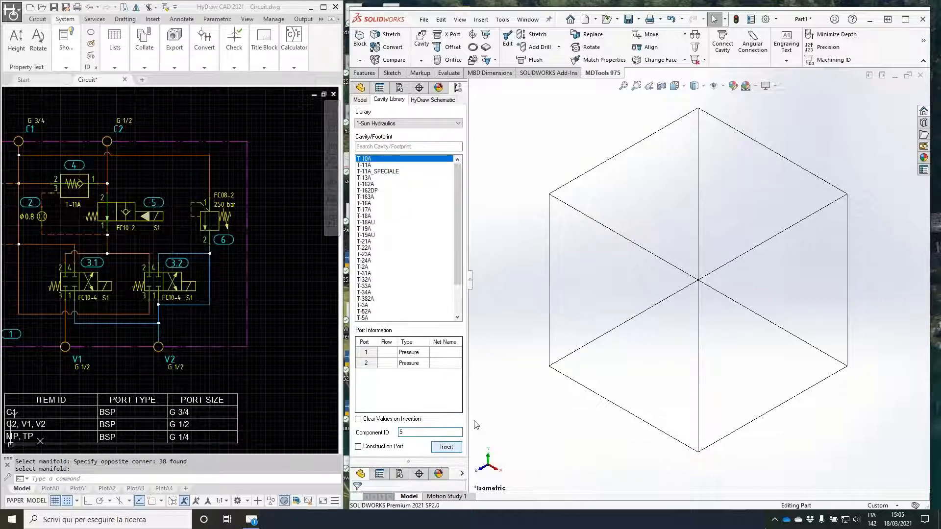
left_click(753, 129)
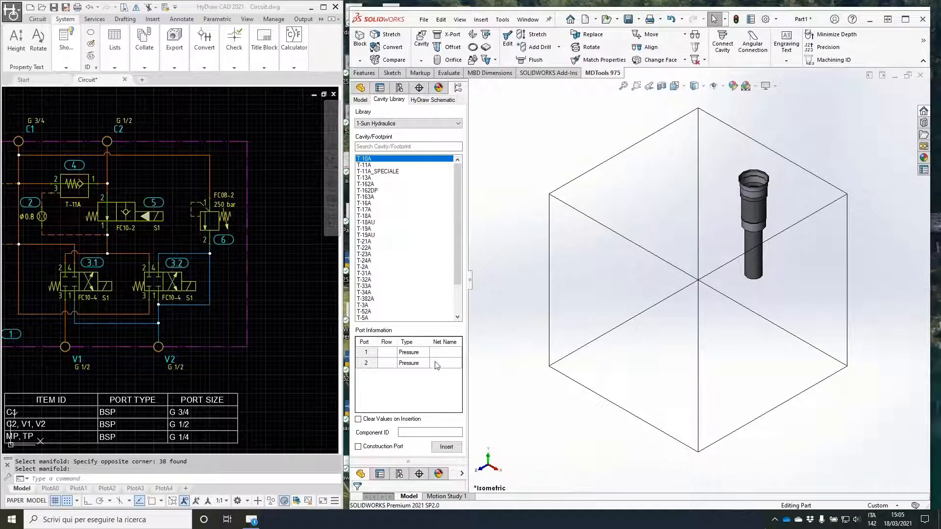
Step: Insert a second T-10A cavity on the block's top face with component ID 6, port 1 on net P and port 2 on net T
left_click(423, 433)
left_click(445, 352)
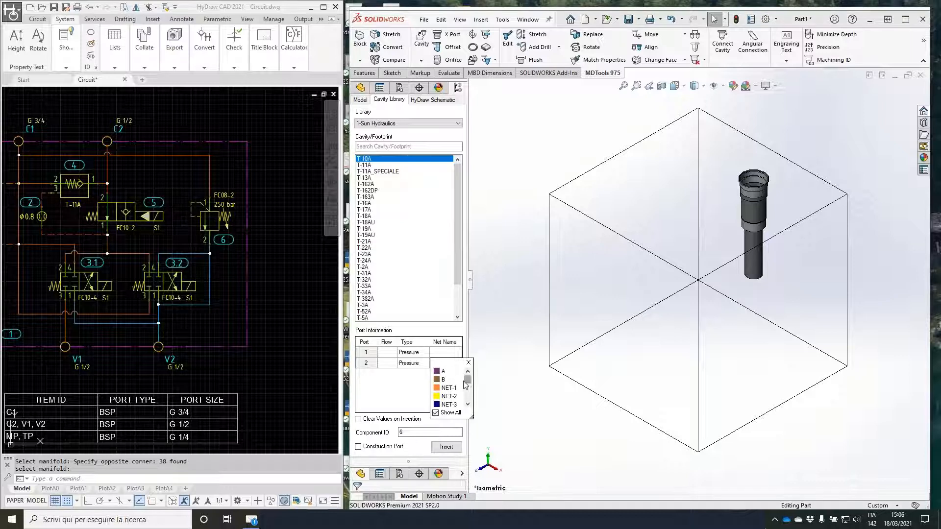
left_click_drag(468, 381, 467, 399)
left_click(443, 379)
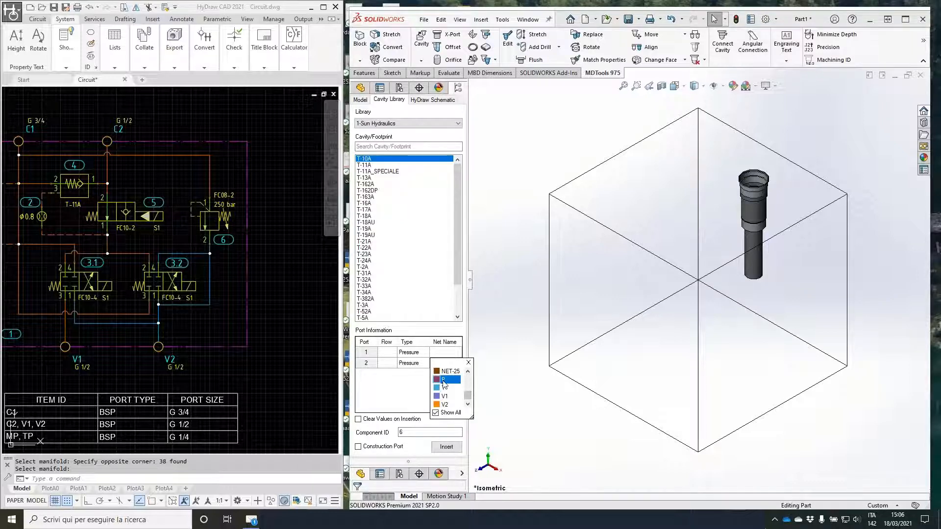
left_click(458, 363)
left_click_drag(467, 391, 468, 408)
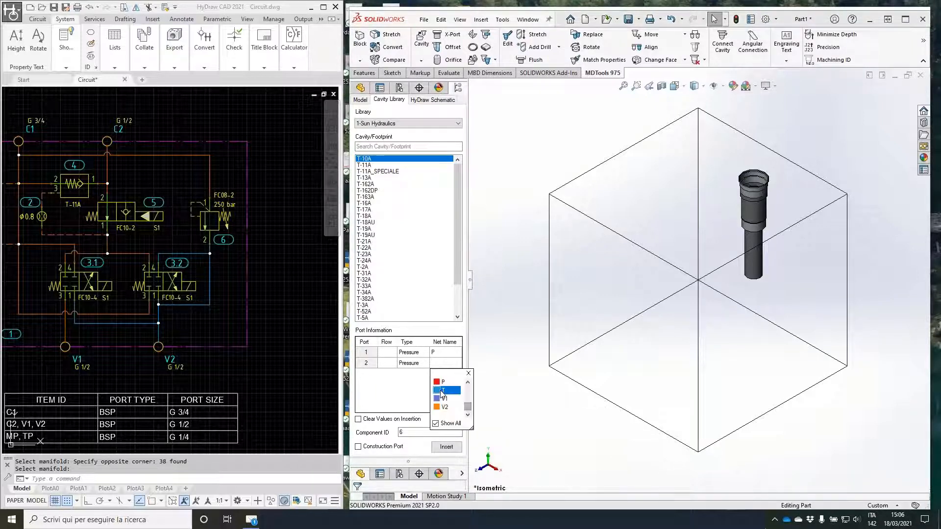
left_click(443, 391)
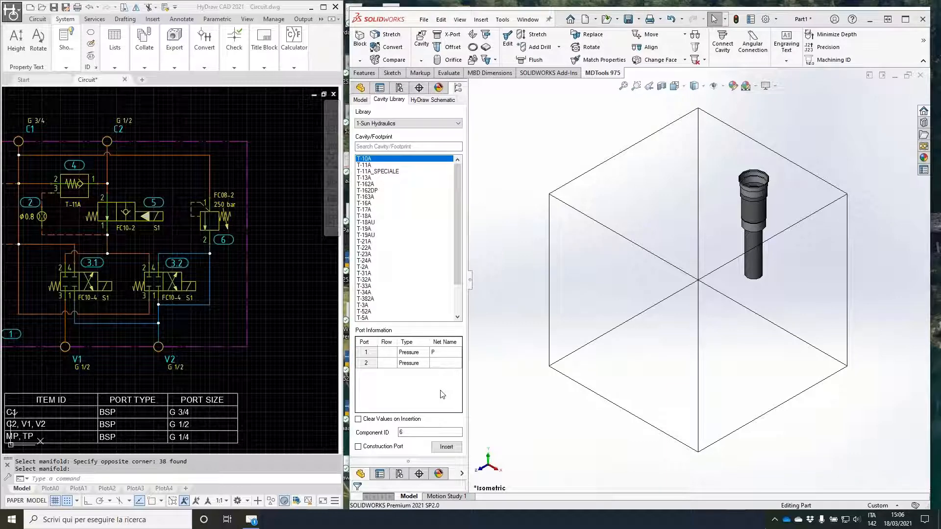
left_click(447, 447)
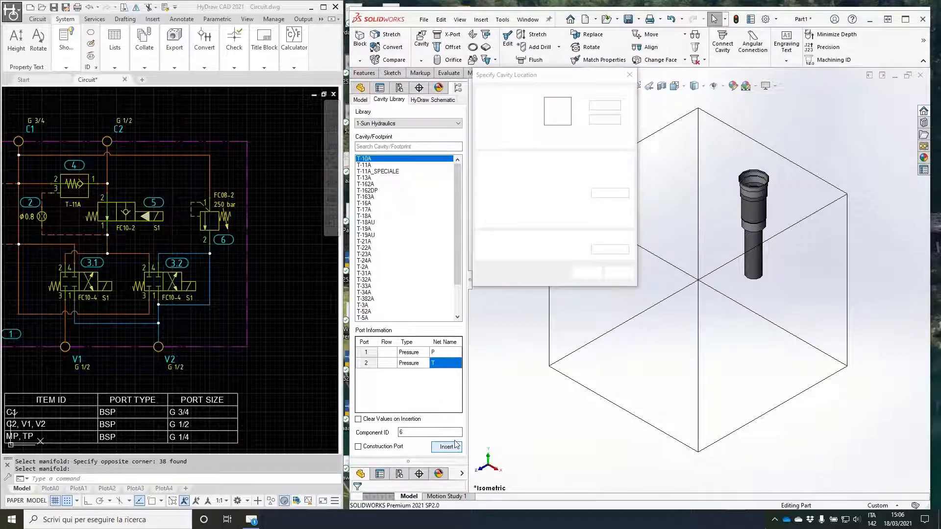
left_click(691, 204)
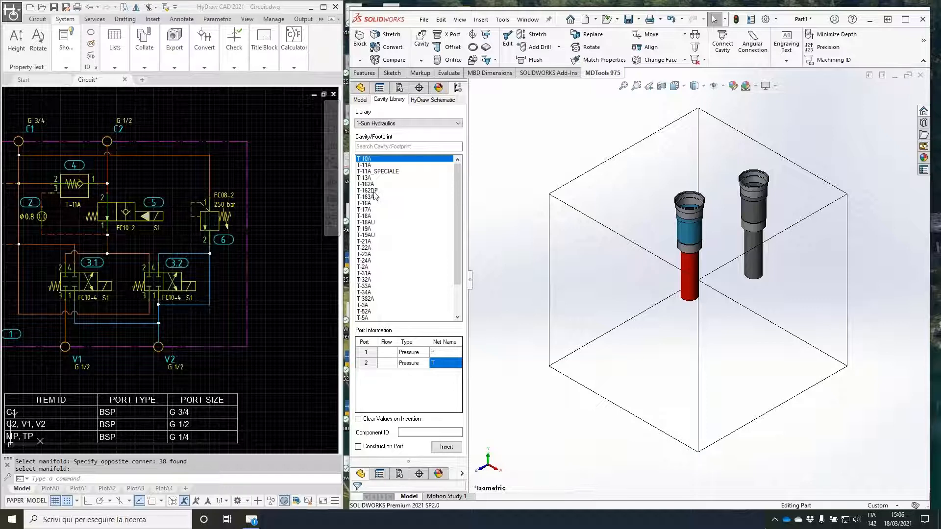
Step: Load MDTools Webinar 03.xml from the 03_MDTools folder as the HyDraw schematic file
left_click(434, 100)
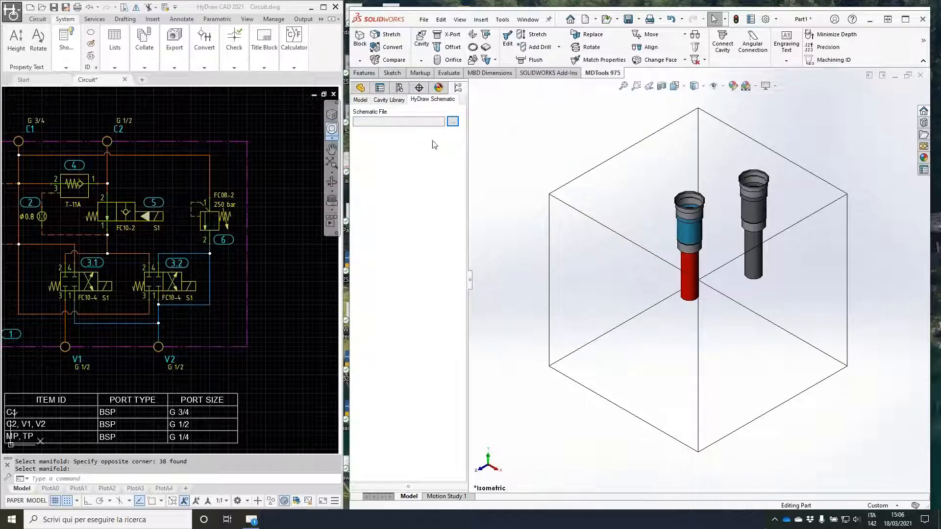
left_click(454, 124)
left_click(570, 217)
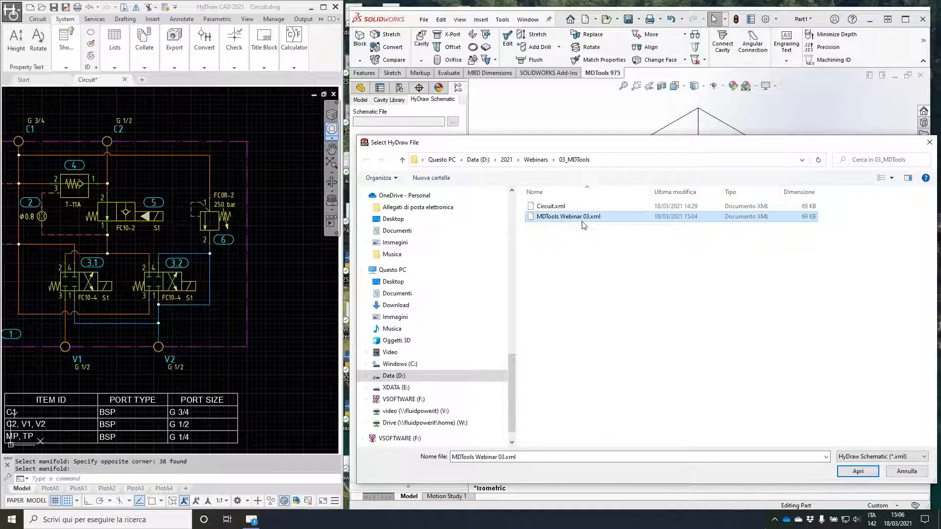
left_click(857, 471)
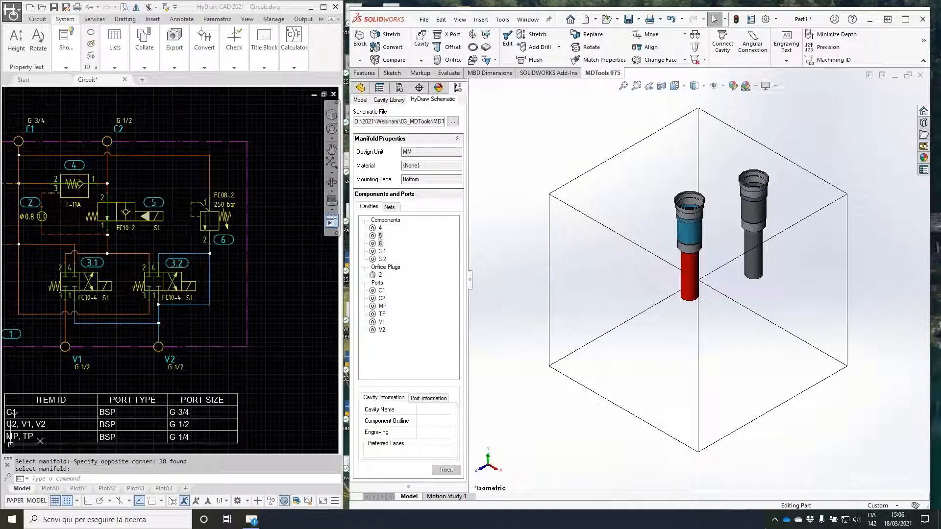
left_click_drag(371, 223, 359, 230)
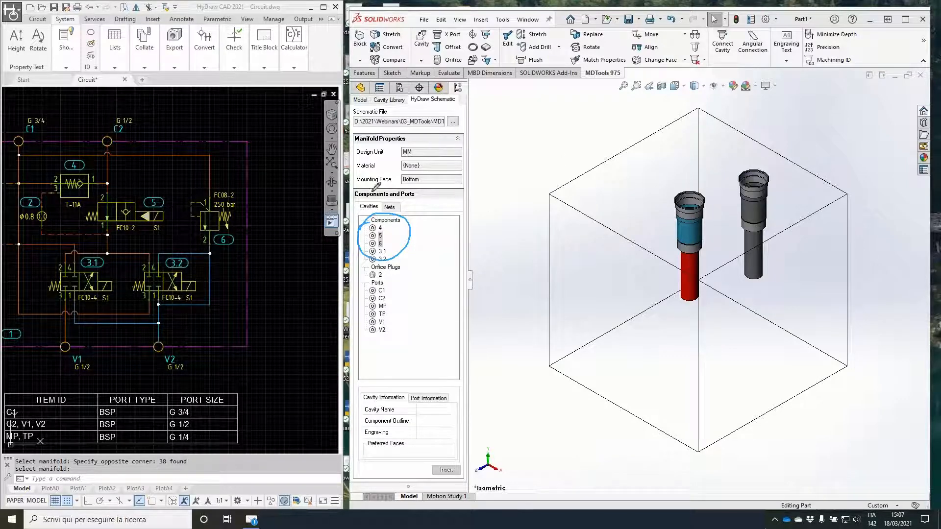
left_click_drag(367, 201, 370, 342)
left_click_drag(372, 239, 391, 244)
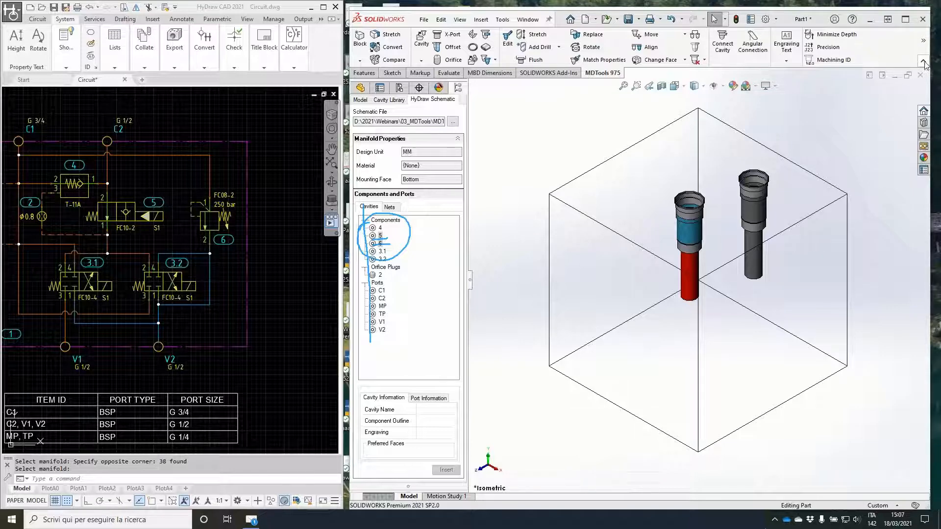
Step: Maximize SOLIDWORKS, check the model against the schematic, and examine the missing ports and the wrong cavities of components 5 and 6
left_click(906, 20)
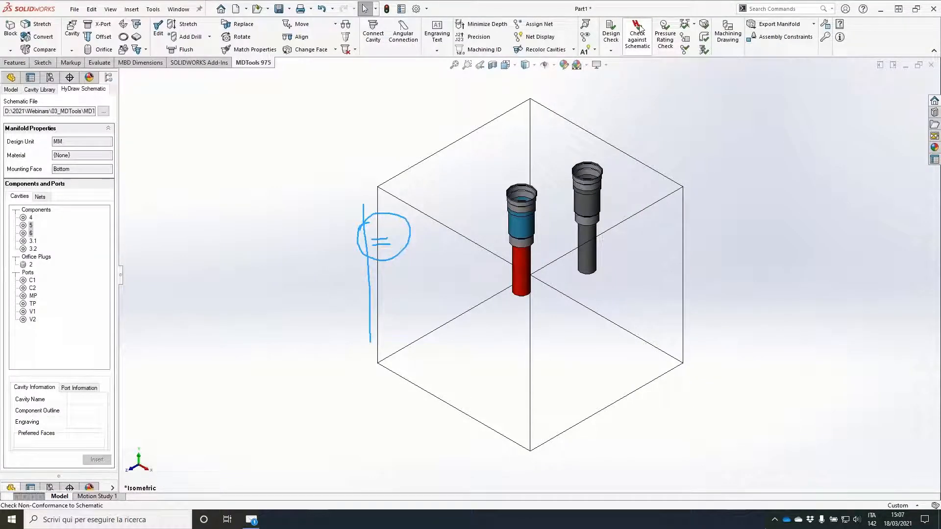
left_click(638, 31)
left_click(160, 302)
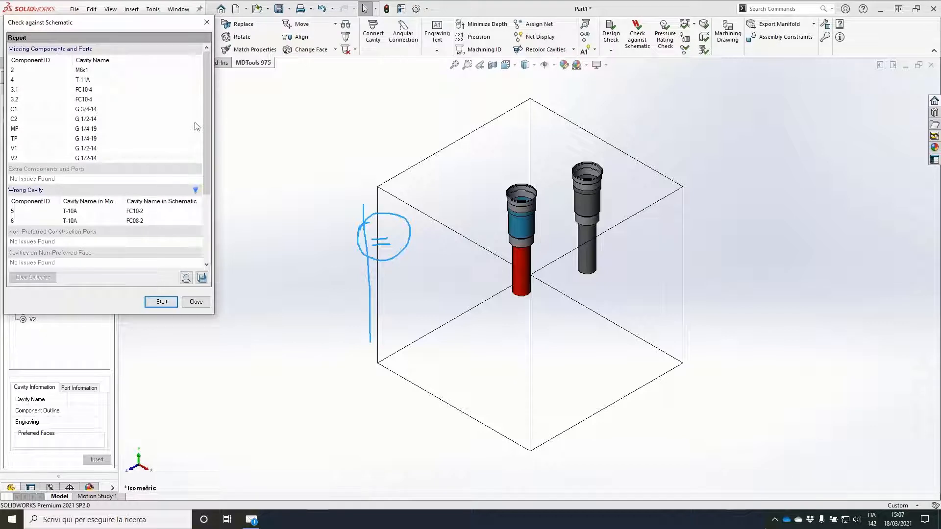
left_click(227, 251)
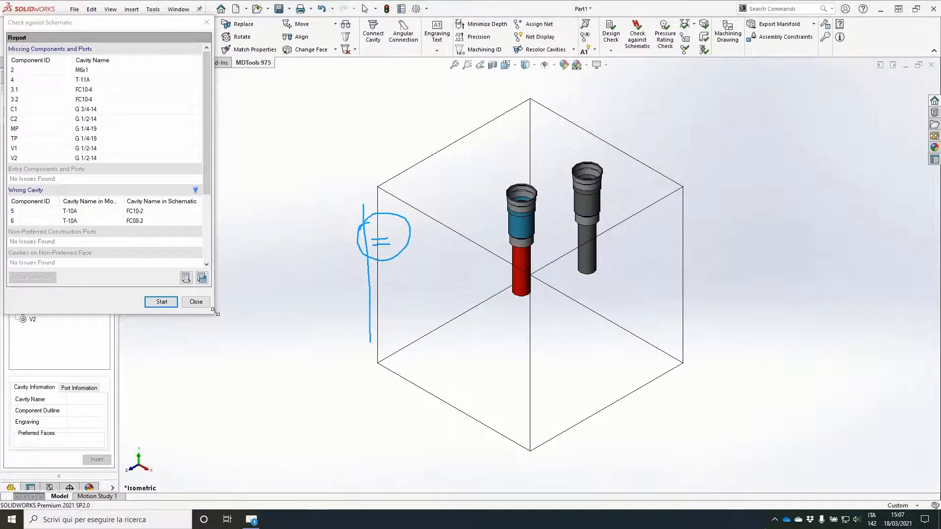
left_click_drag(214, 315, 235, 322)
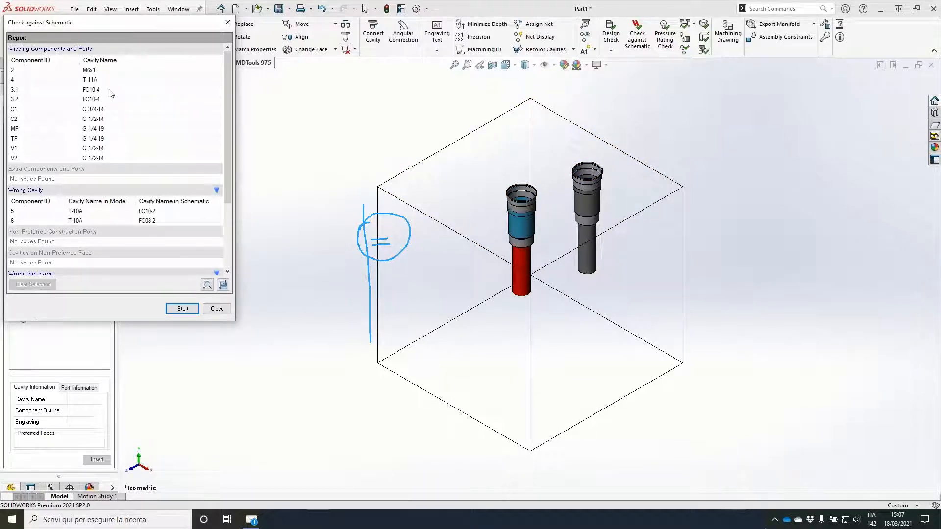
left_click(109, 129)
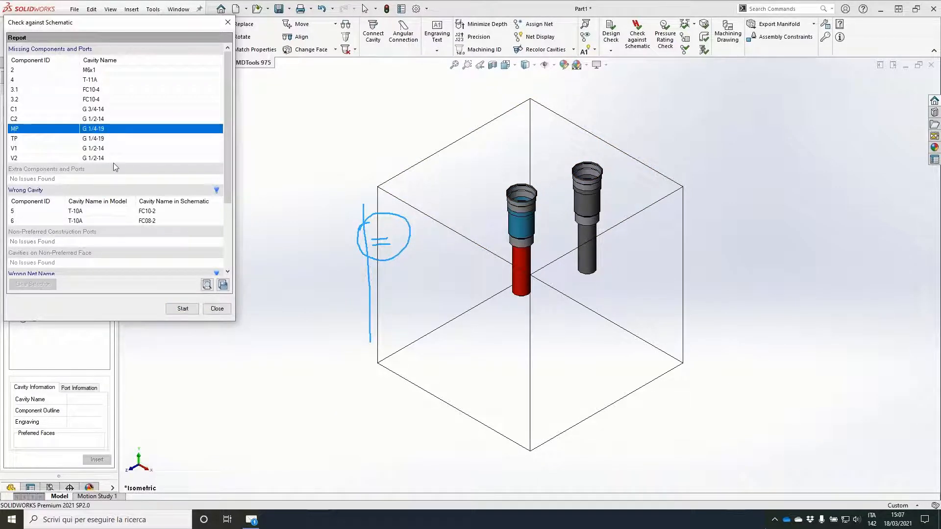
left_click(35, 212)
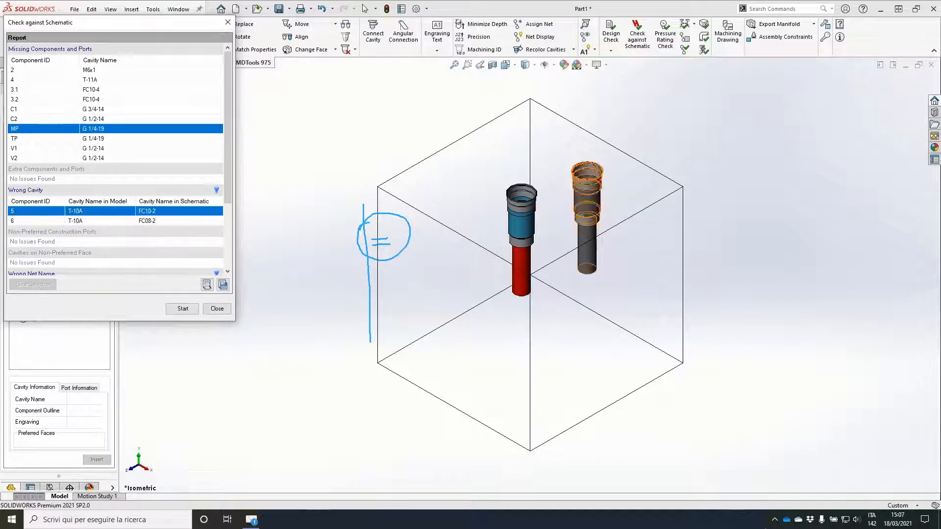
left_click(27, 221)
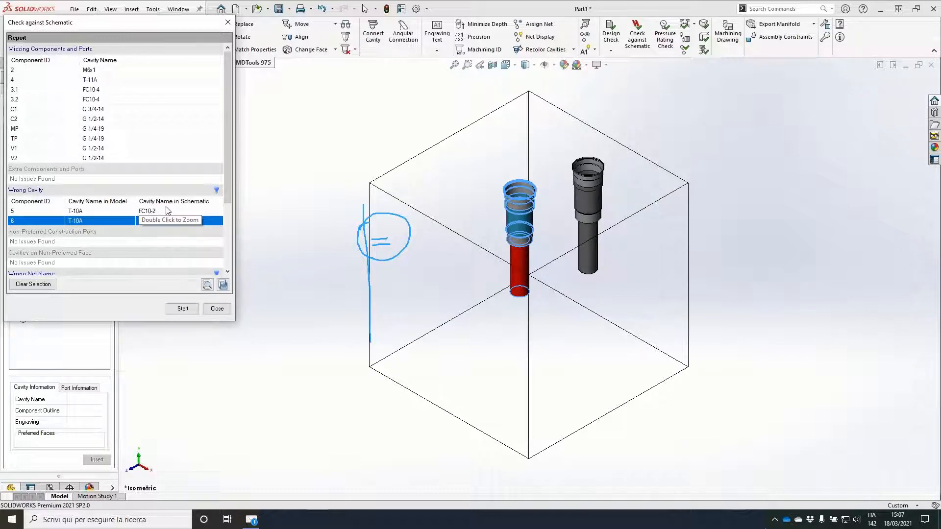
left_click(220, 313)
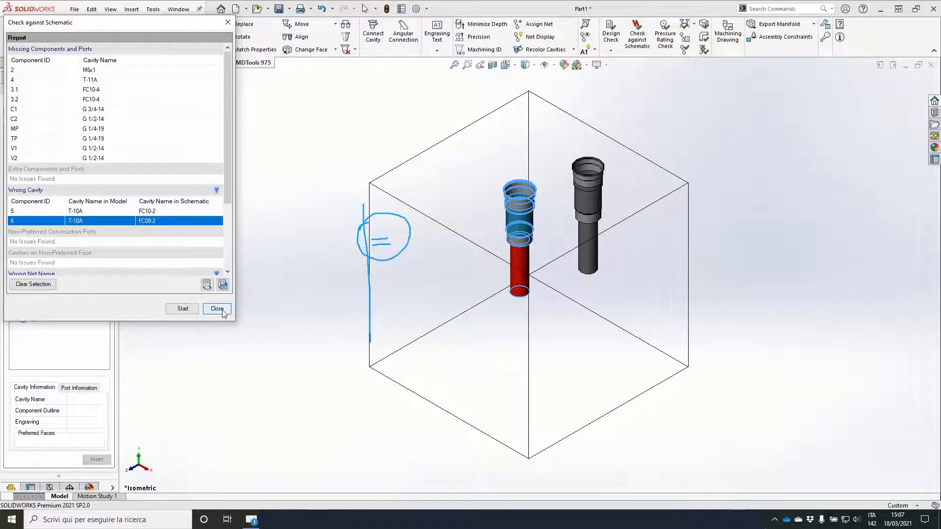
left_click(219, 310)
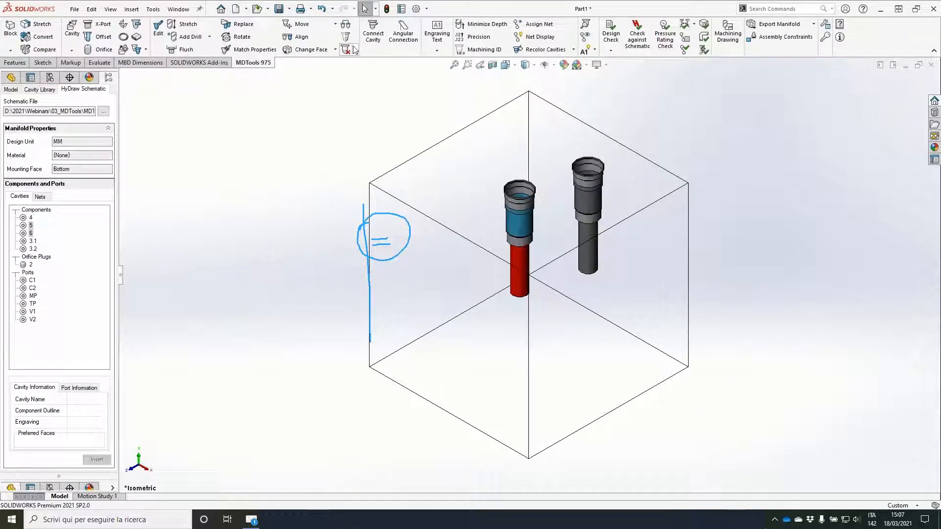
Step: Delete the T-10A cavities of components 5 and 6 from the block
left_click(346, 50)
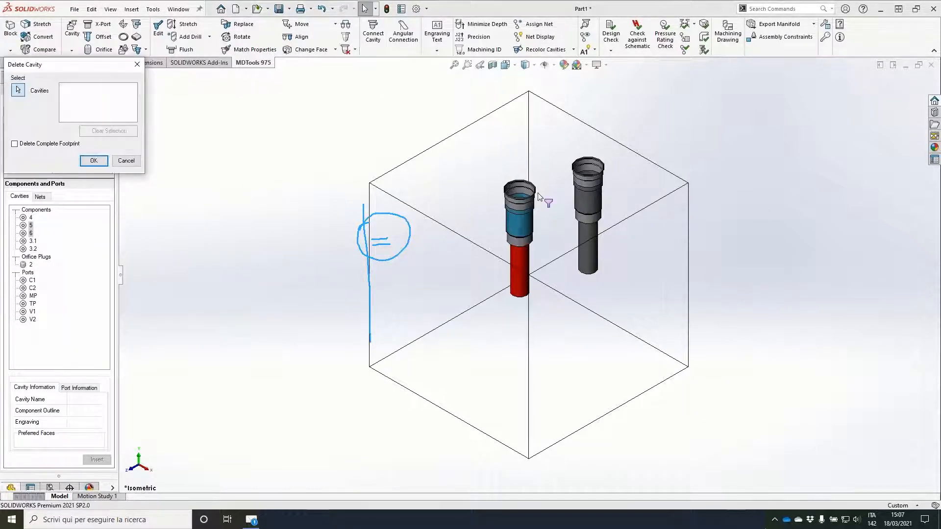
left_click(512, 201)
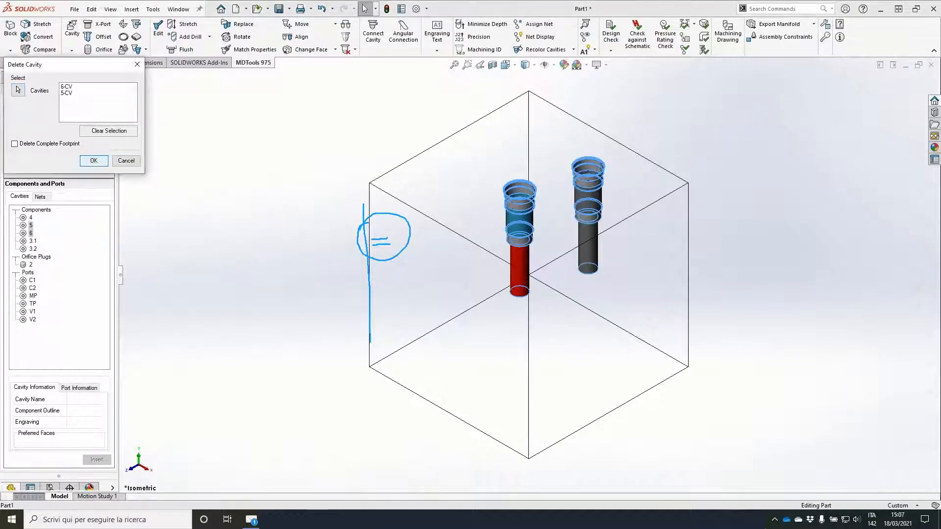
key("Return")
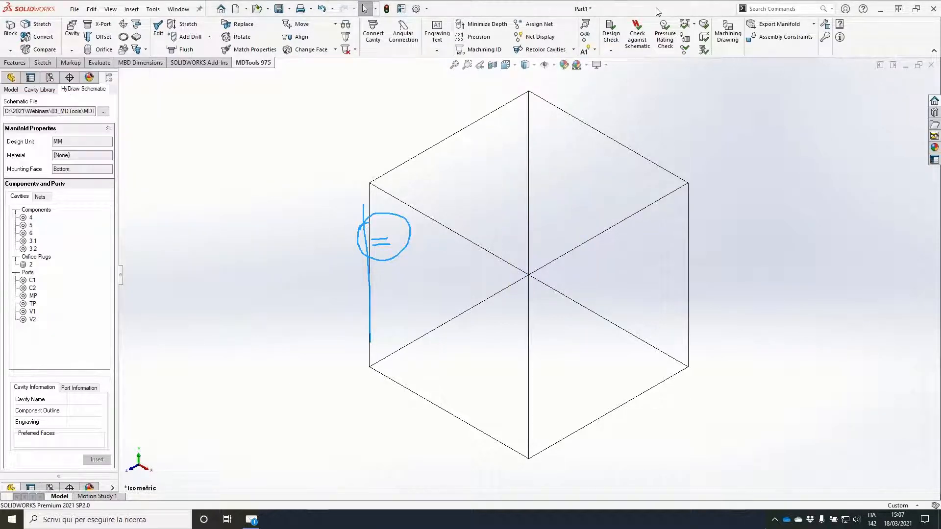
Step: Restore SOLIDWORKS beside HyDraw CAD and examine ports V1, V2, C1 and C2 in the schematic against the block faces intended for them
double_click(658, 12)
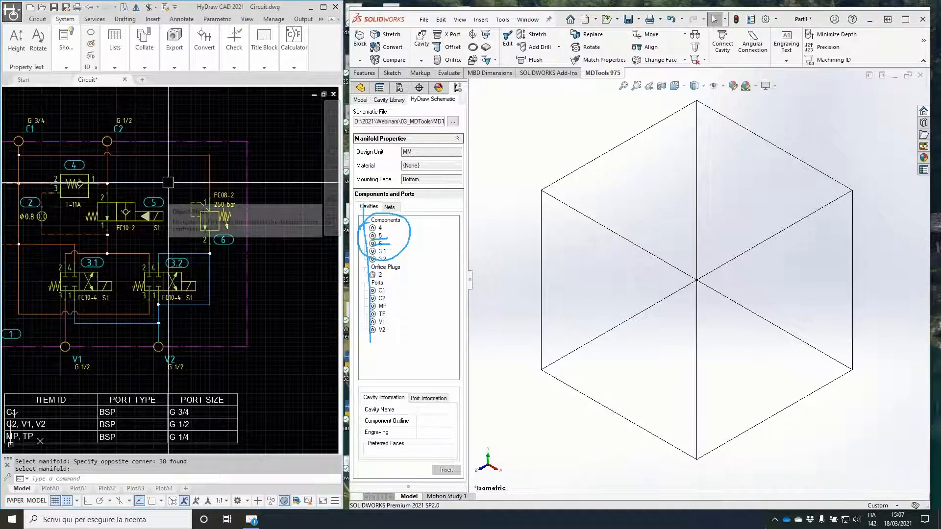
middle_click_drag(168, 182, 207, 170)
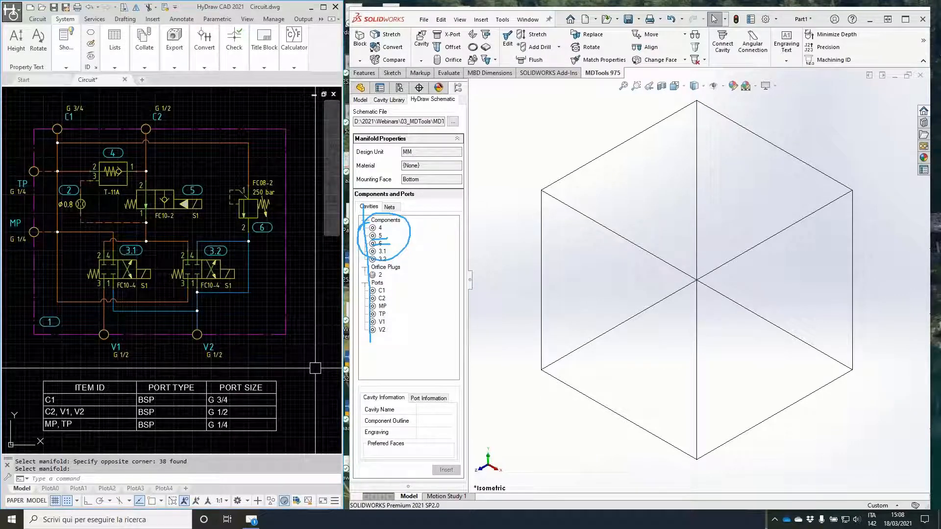
mouse_move(100, 325)
left_mouse_down()
mouse_move(83, 336)
mouse_move(259, 359)
mouse_move(77, 321)
left_mouse_up()
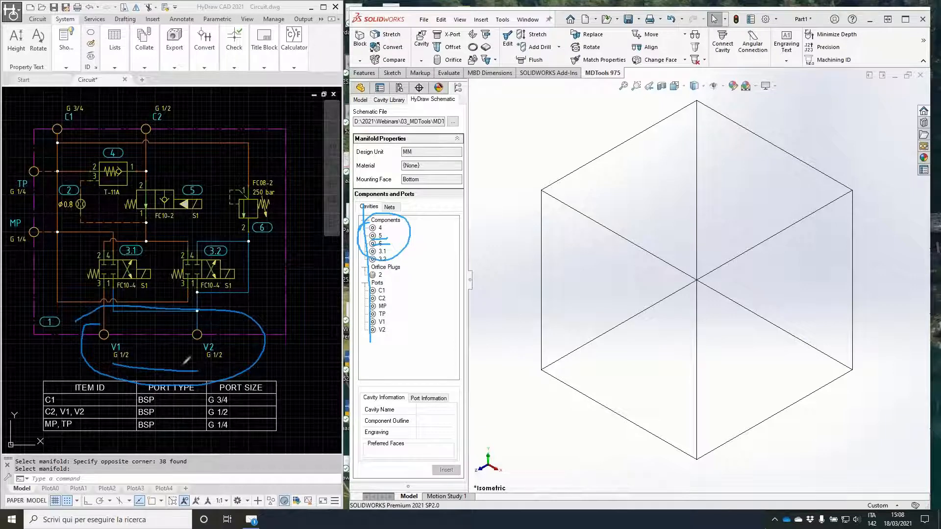
mouse_move(737, 311)
left_mouse_down()
mouse_move(745, 370)
mouse_move(724, 337)
left_mouse_up()
left_click_drag(812, 280, 807, 321)
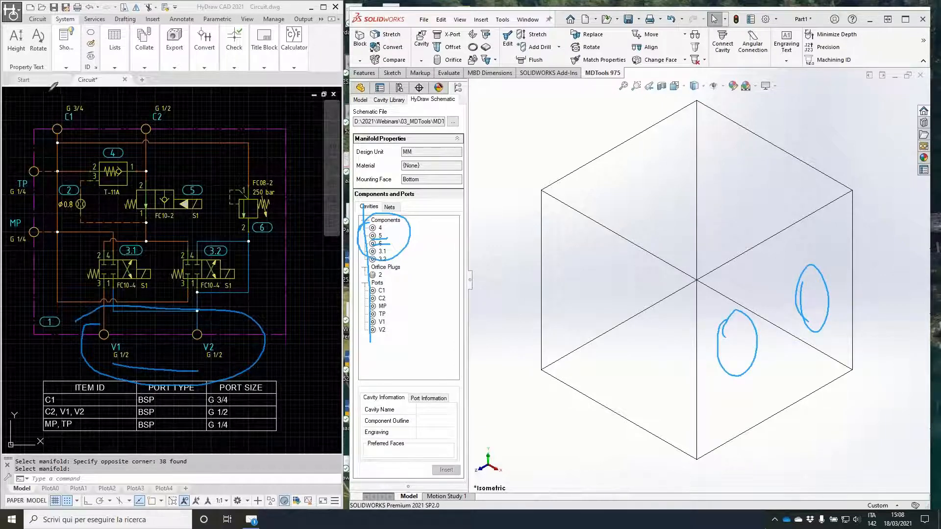
mouse_move(48, 92)
left_mouse_down()
mouse_move(172, 89)
mouse_move(56, 103)
left_mouse_up()
left_click_drag(494, 101, 555, 151)
mouse_move(513, 132)
left_mouse_down()
mouse_move(537, 148)
mouse_move(558, 109)
left_mouse_up()
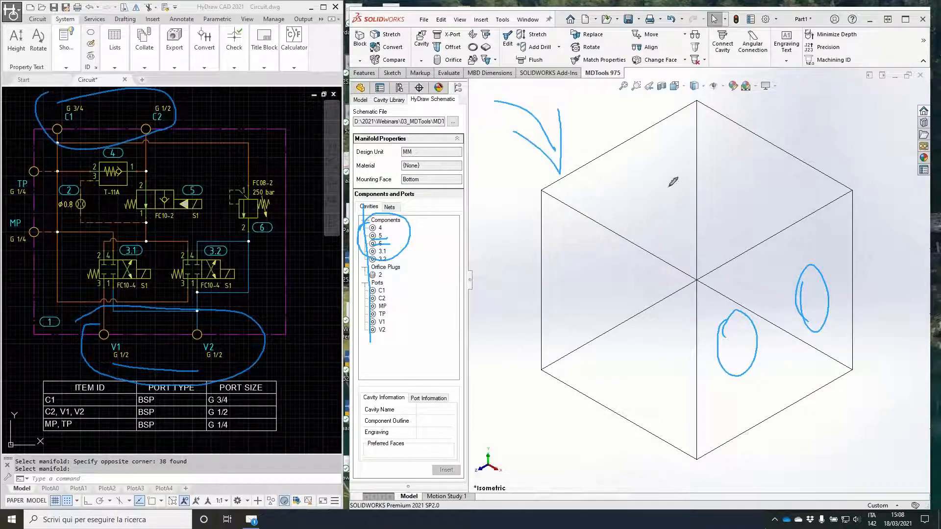
mouse_move(619, 177)
left_mouse_down()
mouse_move(640, 169)
mouse_move(608, 187)
left_mouse_up()
mouse_move(698, 139)
left_mouse_down()
mouse_move(715, 153)
mouse_move(694, 145)
left_mouse_up()
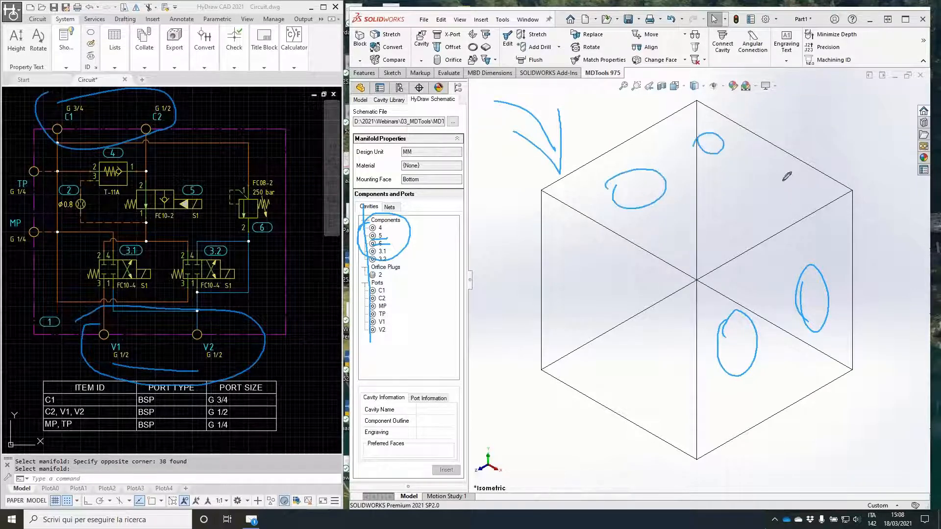
left_click_drag(737, 181, 769, 185)
left_click_drag(597, 334, 599, 330)
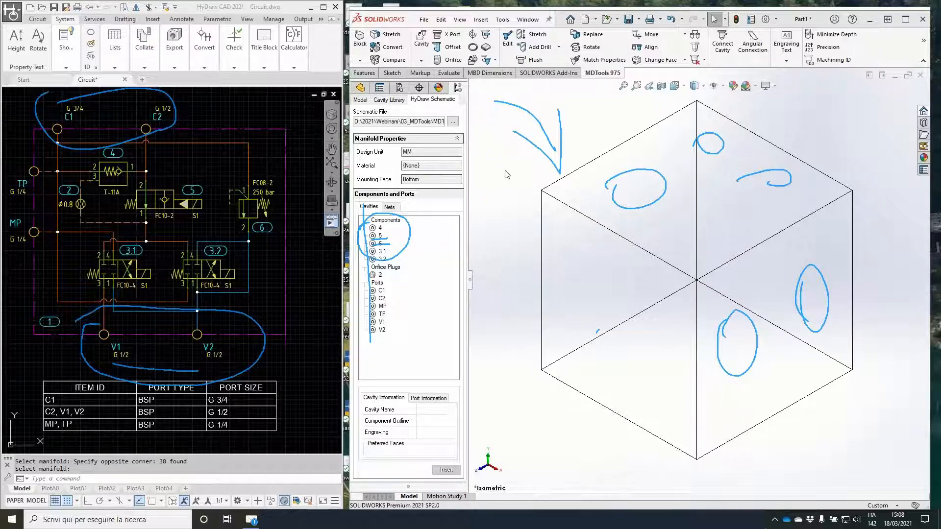
Step: Insert G 1/2-14 ports V1, at about X 36.1, Y 87, and V2 side by side on the block's right face
left_click(382, 323)
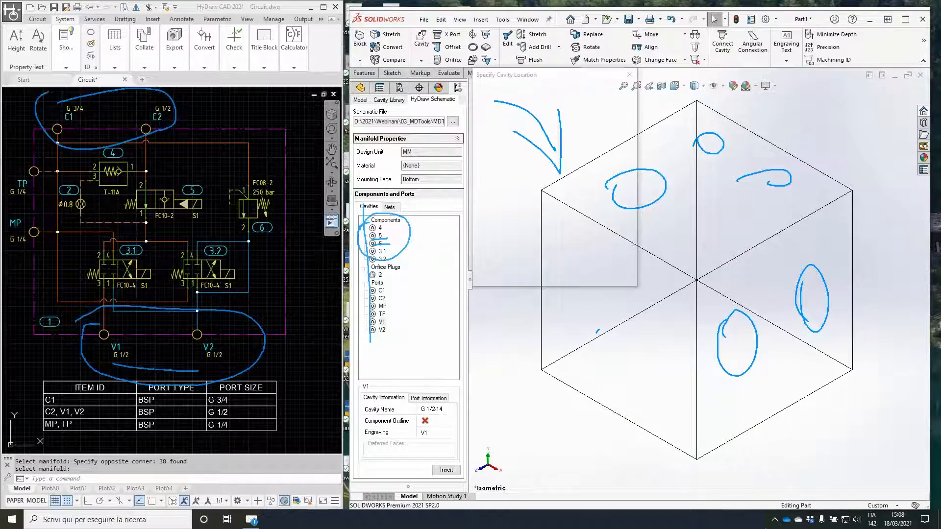
left_click(734, 363)
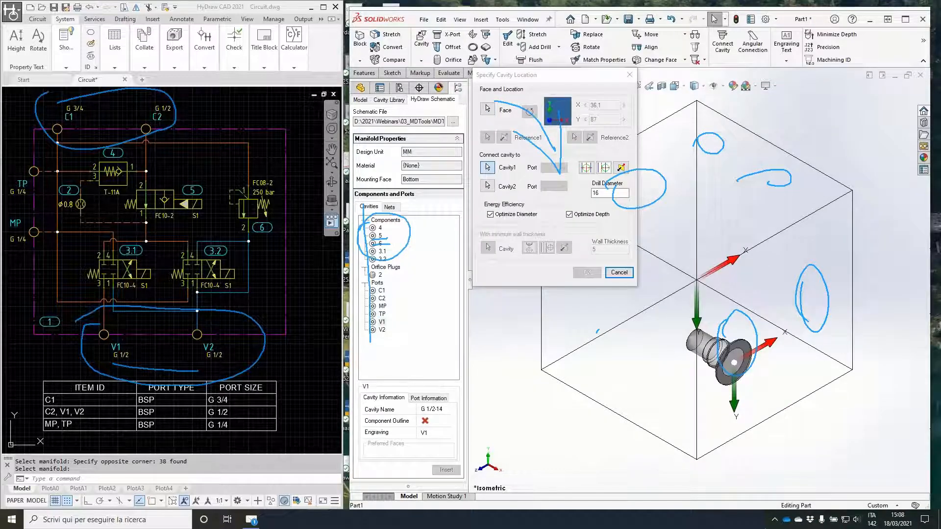
left_click(587, 274)
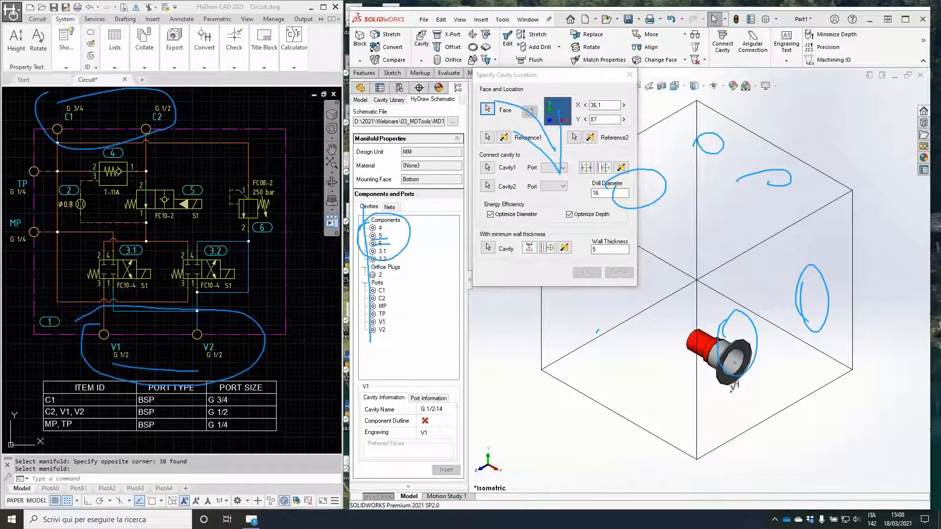
left_click(394, 332)
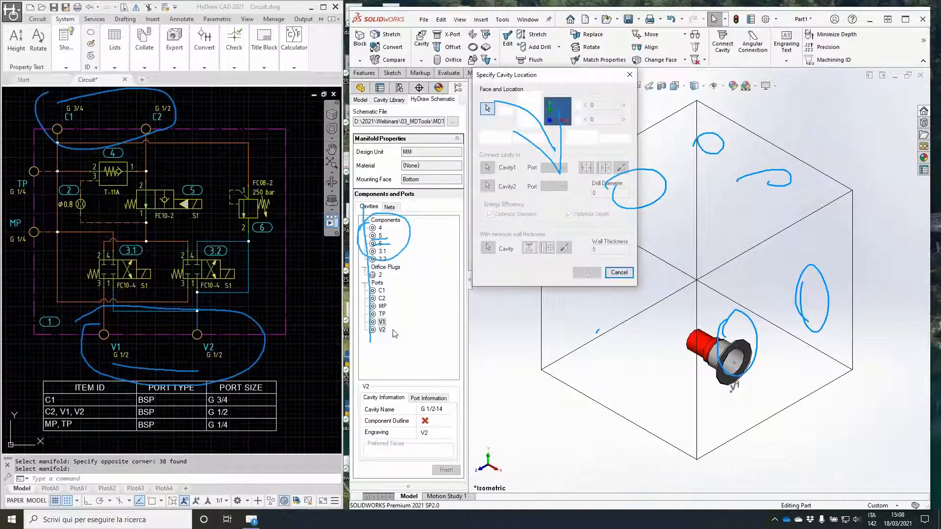
left_click(810, 293)
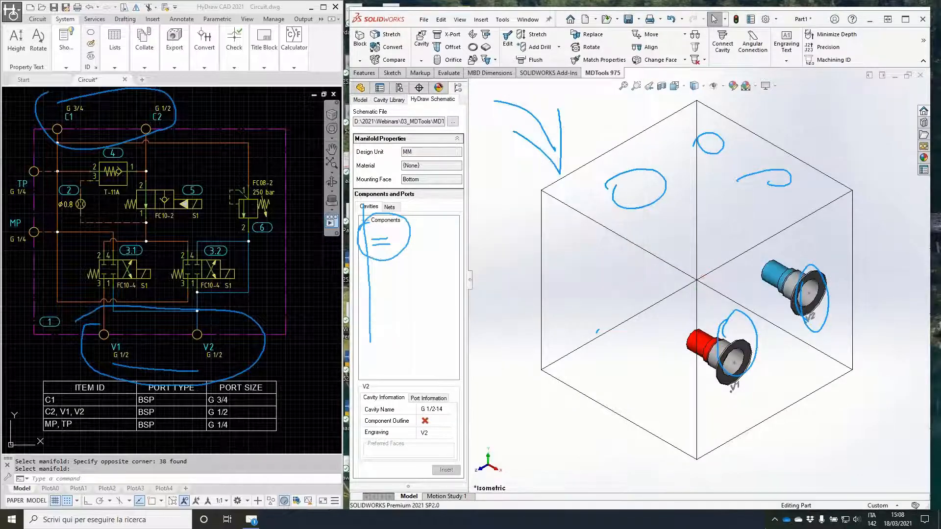
Step: Insert G 3/4-14 port C1 at about X 122.6, Y 92 and G 1/2-14 port C2 on the face opposite V1 and V2
middle_click_drag(572, 272, 678, 290)
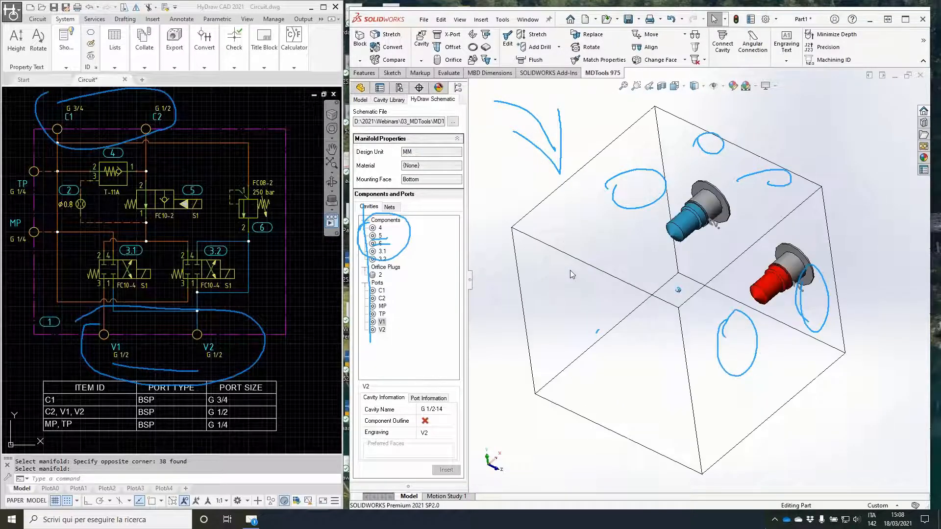
left_click(375, 293)
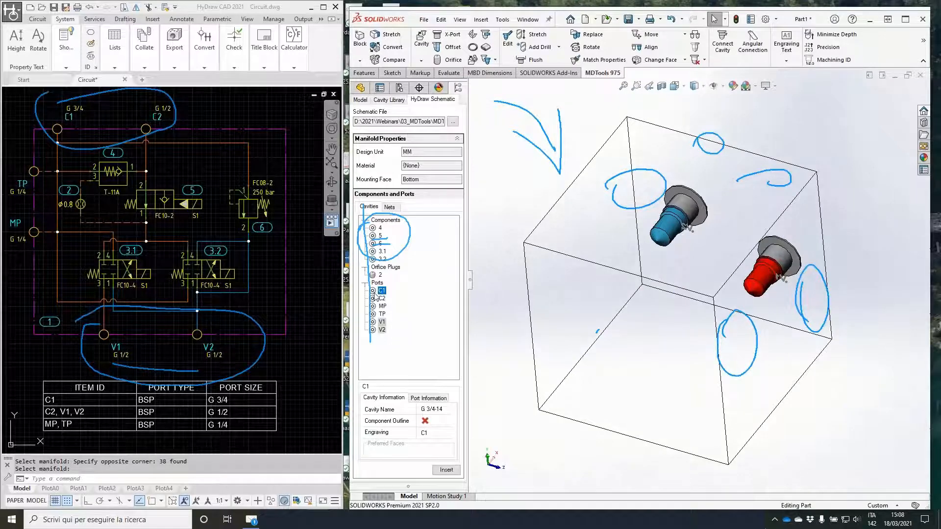
double_click(375, 293)
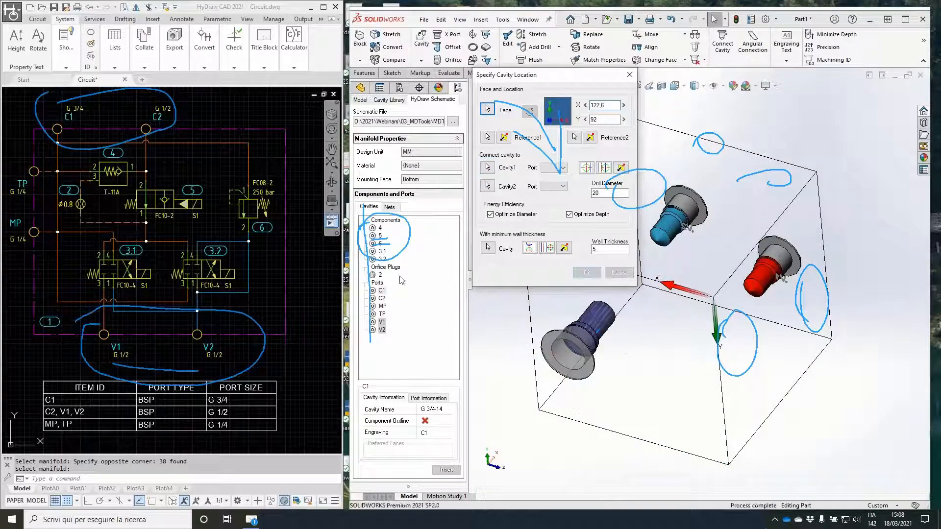
left_click(382, 299)
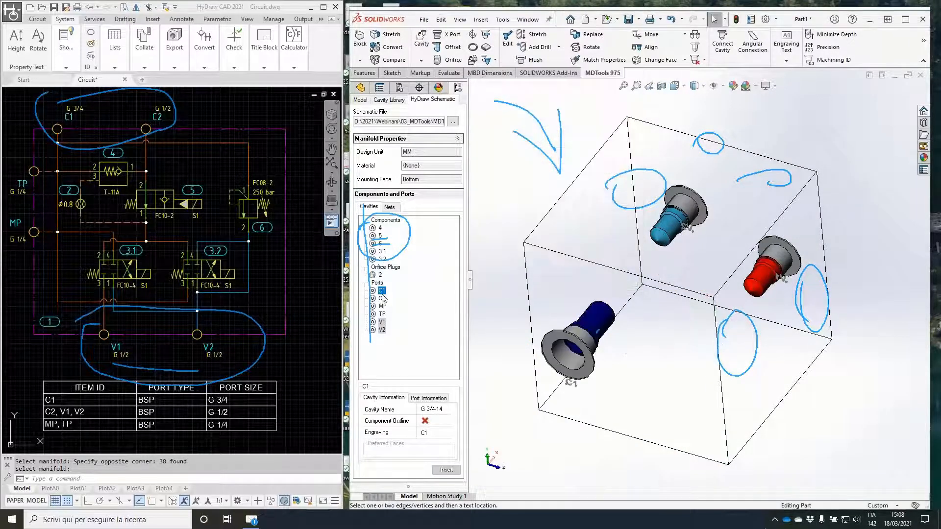
left_click(646, 372)
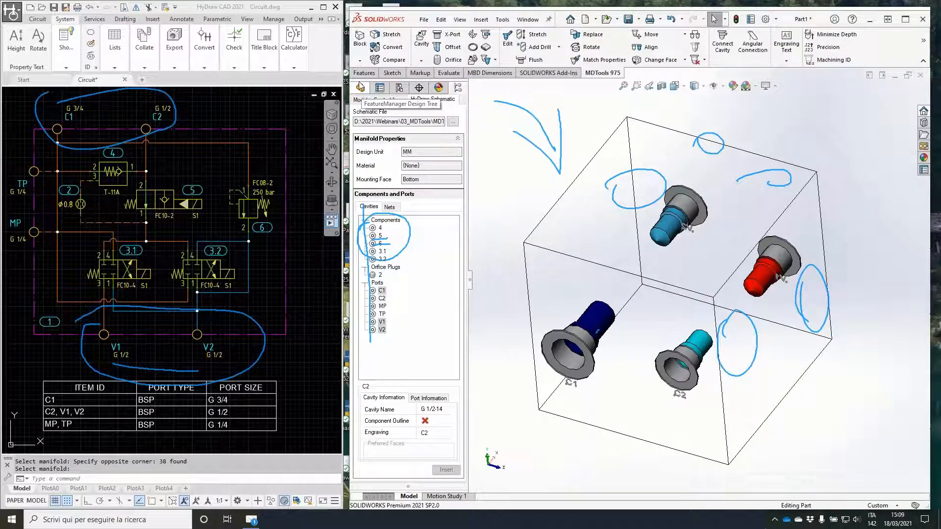
Step: Check the port features in the feature tree and inspect the four ports in the maximized SOLIDWORKS window
left_click(361, 88)
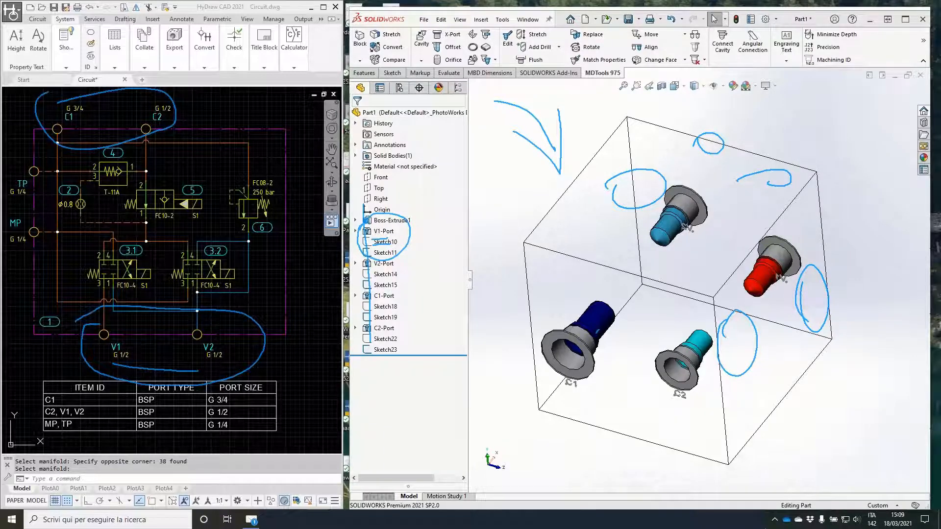
key("Escape")
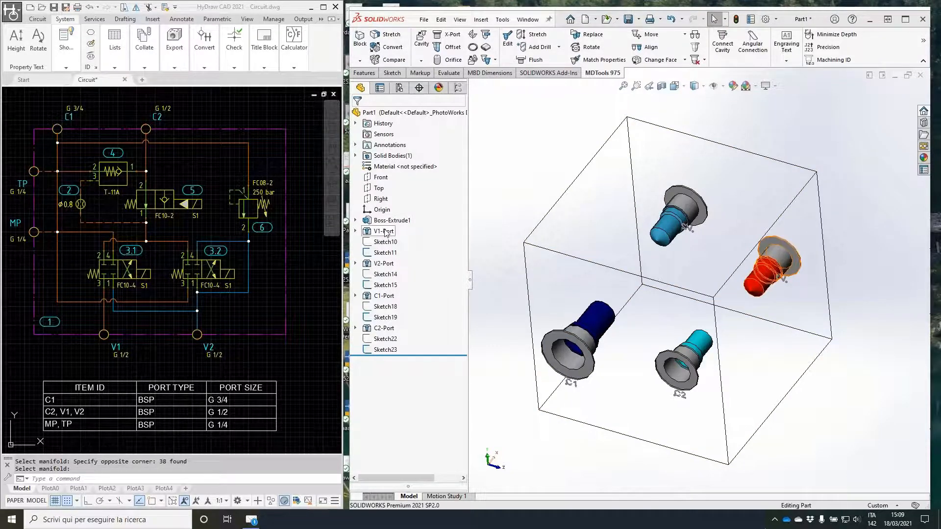
left_click(907, 20)
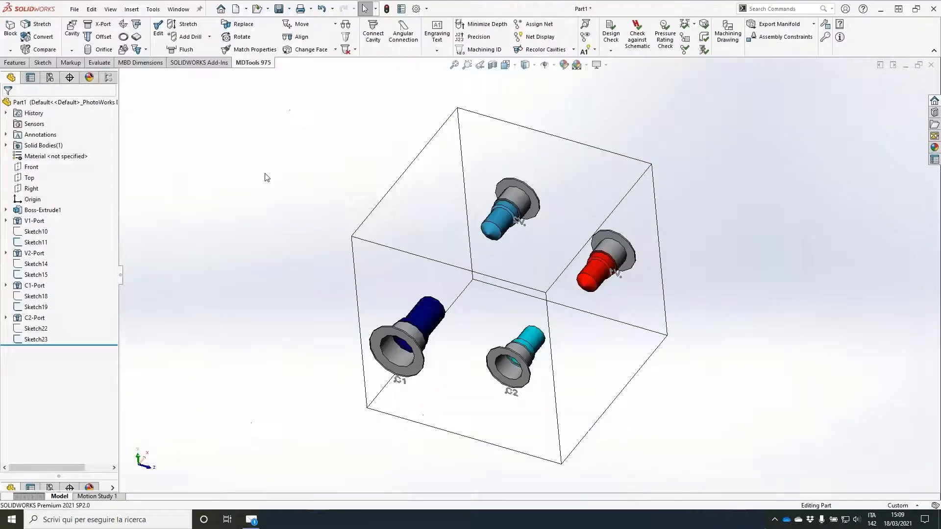
mouse_move(305, 177)
middle_mouse_down()
mouse_move(254, 184)
mouse_move(211, 228)
middle_mouse_up()
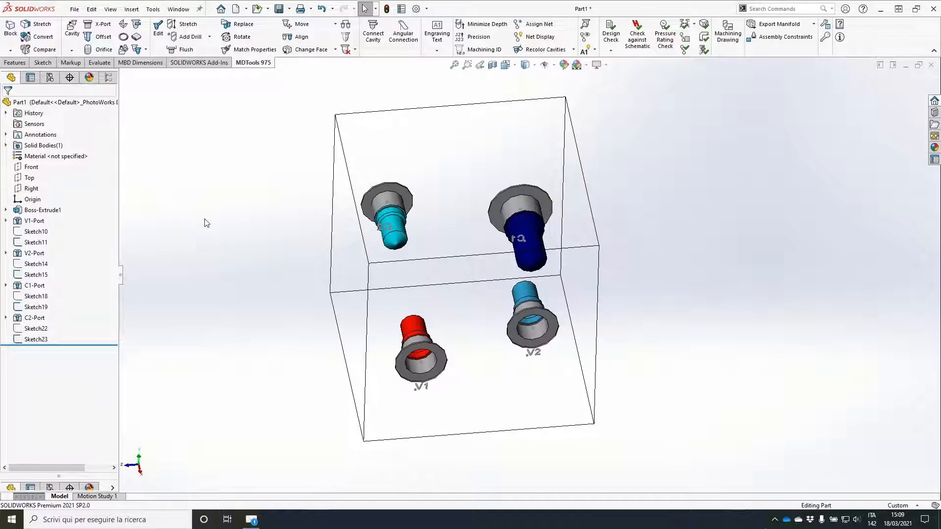
Step: Place component 3.1's FC10-4 cavity from the HyDraw schematic on the block's top face at about X 46.8, Y 110.9
left_click(112, 79)
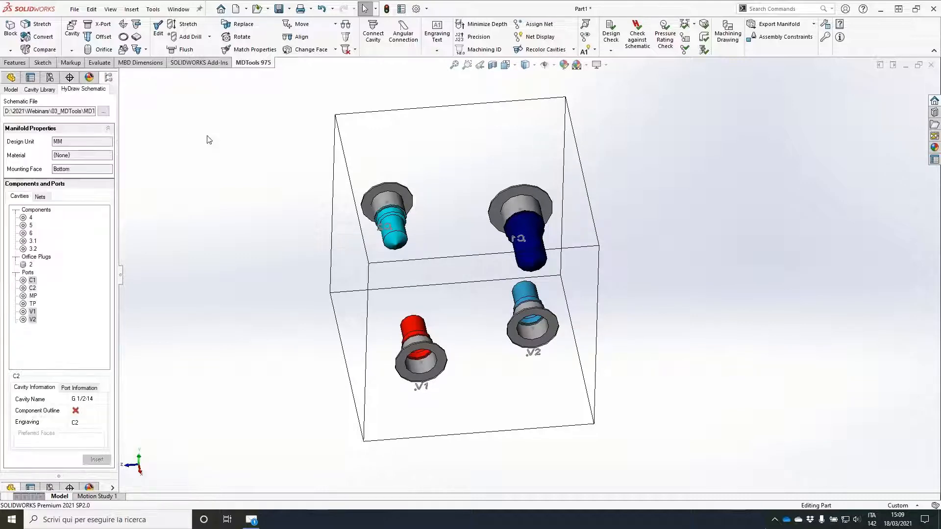
middle_click_drag(217, 126, 161, 160)
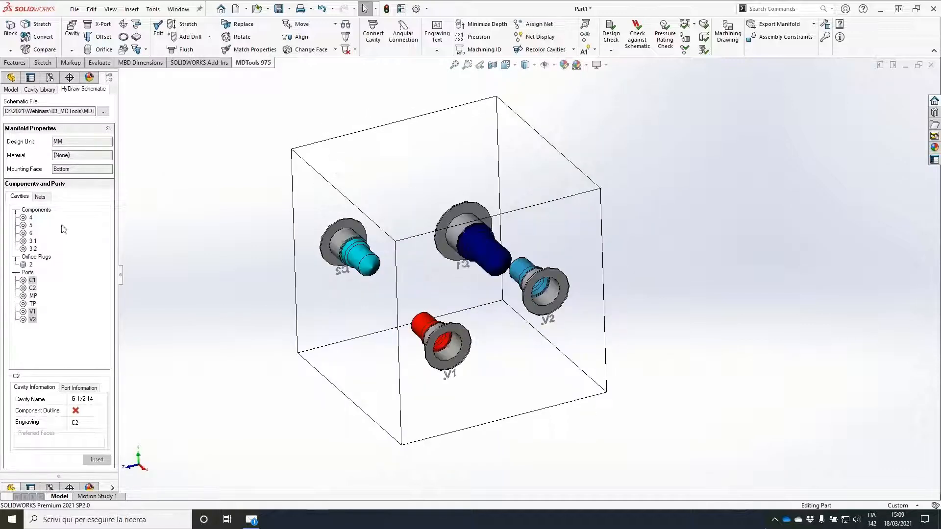
double_click(33, 240)
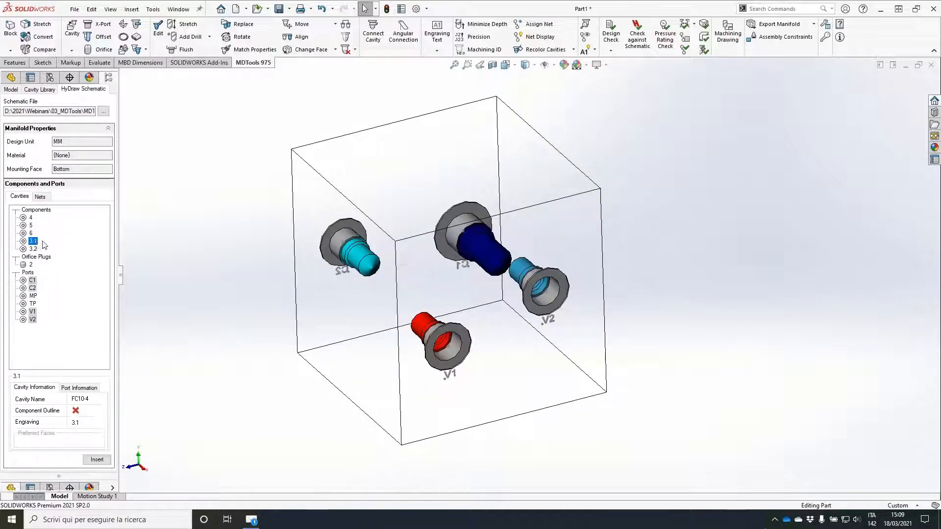
left_click(479, 139)
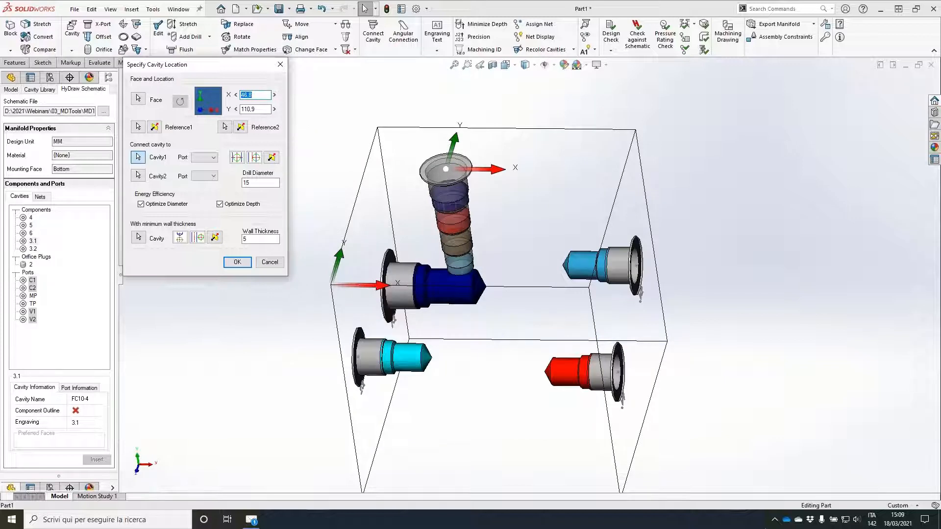
left_click(138, 157)
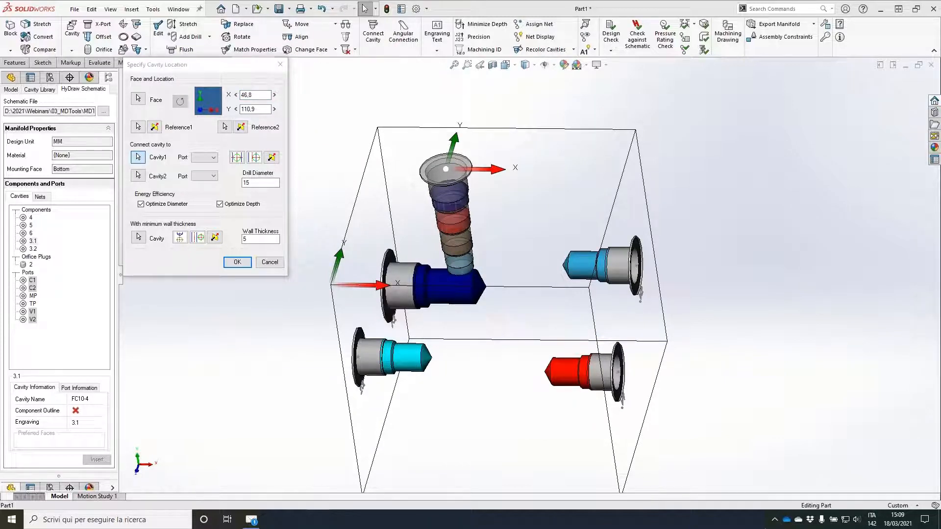
mouse_move(343, 232)
left_mouse_down()
mouse_move(318, 293)
mouse_move(399, 293)
left_mouse_up()
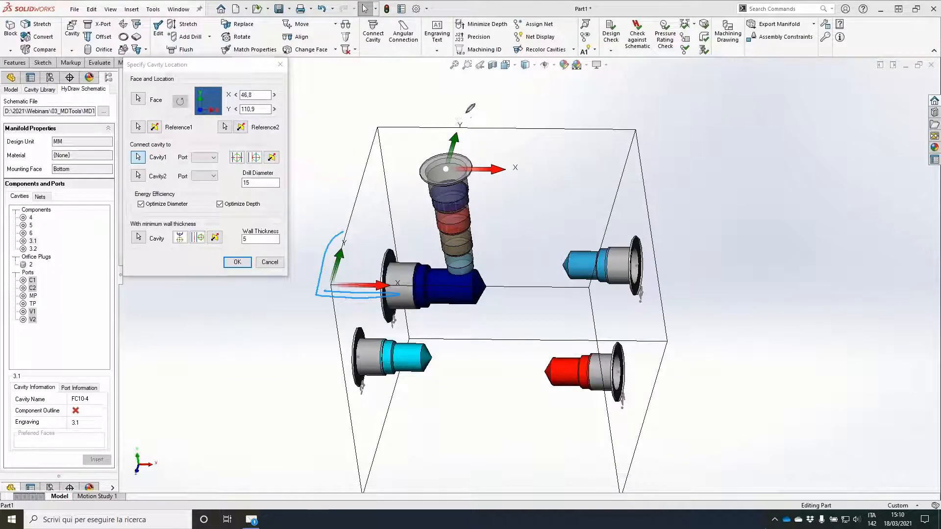
mouse_move(466, 114)
left_mouse_down()
mouse_move(461, 171)
mouse_move(451, 172)
mouse_move(459, 124)
mouse_move(454, 164)
left_mouse_up()
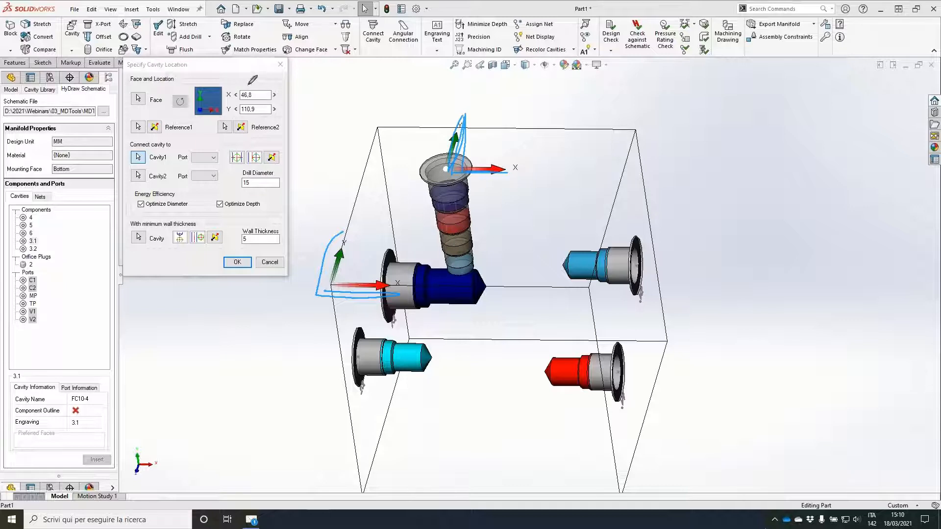
mouse_move(247, 78)
left_mouse_down()
mouse_move(238, 77)
mouse_move(218, 115)
mouse_move(297, 84)
mouse_move(230, 74)
left_mouse_up()
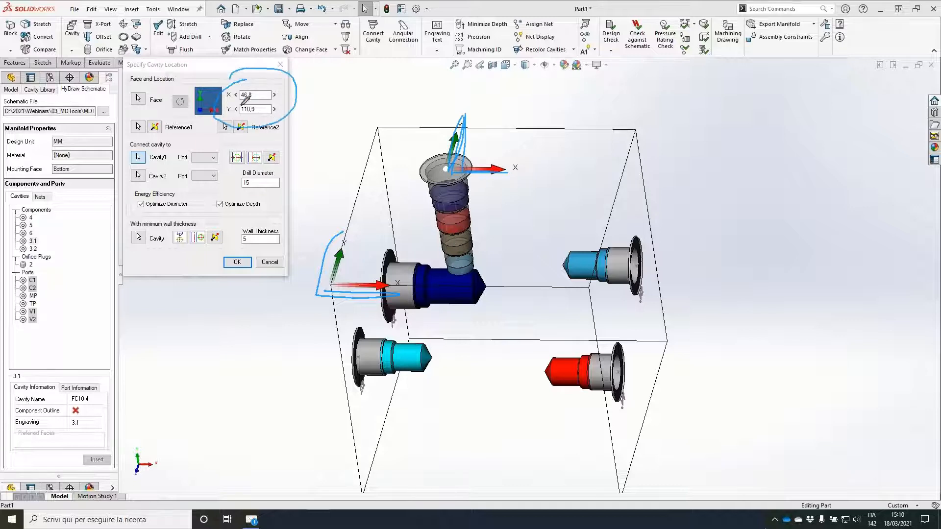
Step: Set the cavity location of component 3.1 to X 50, Y 100 and insert it
left_click(258, 94)
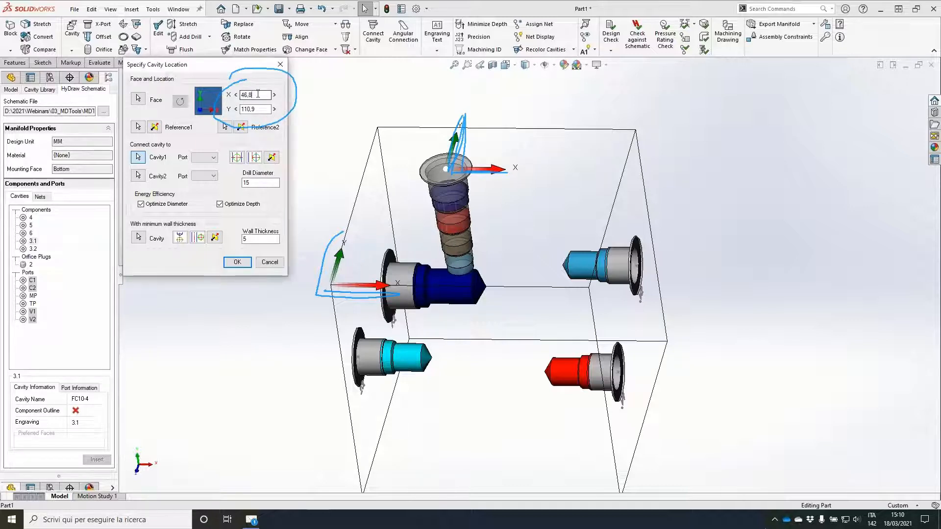
double_click(258, 94)
type("50")
key("Tab")
type("1")
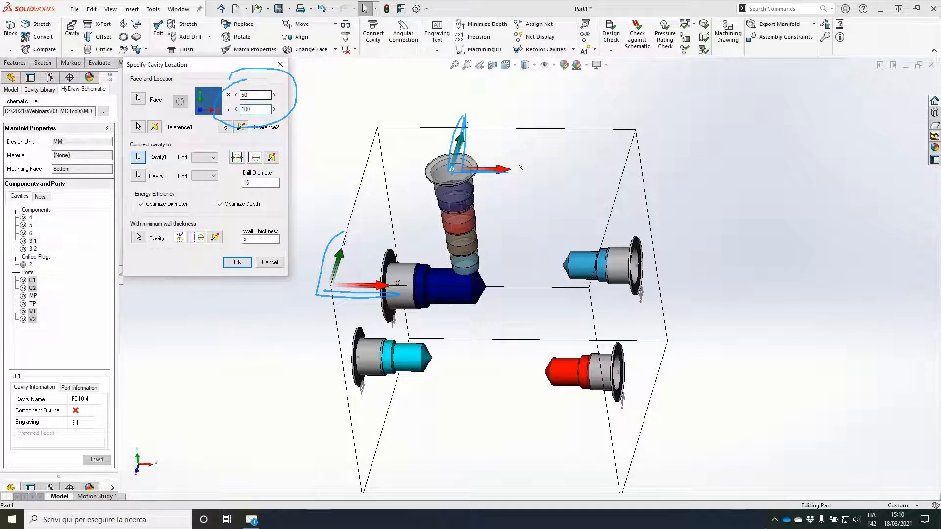
key("Tab")
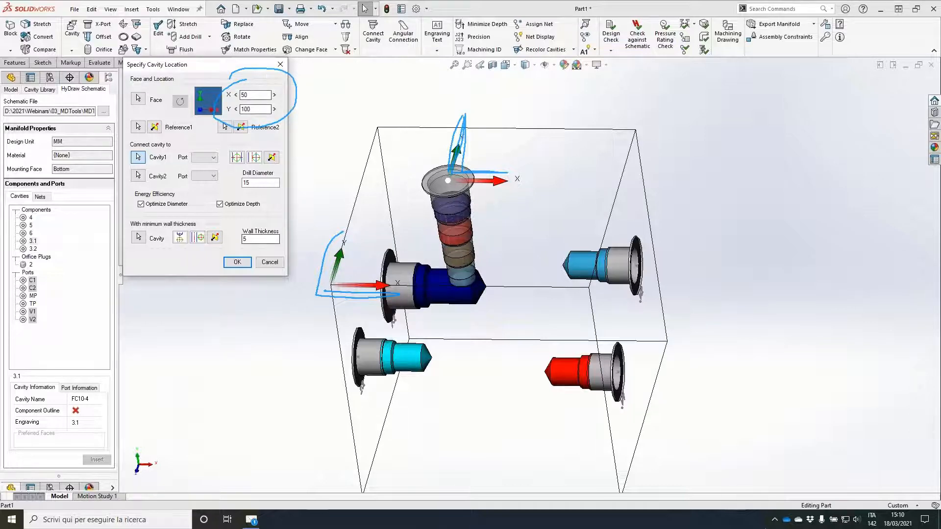
left_click(237, 263)
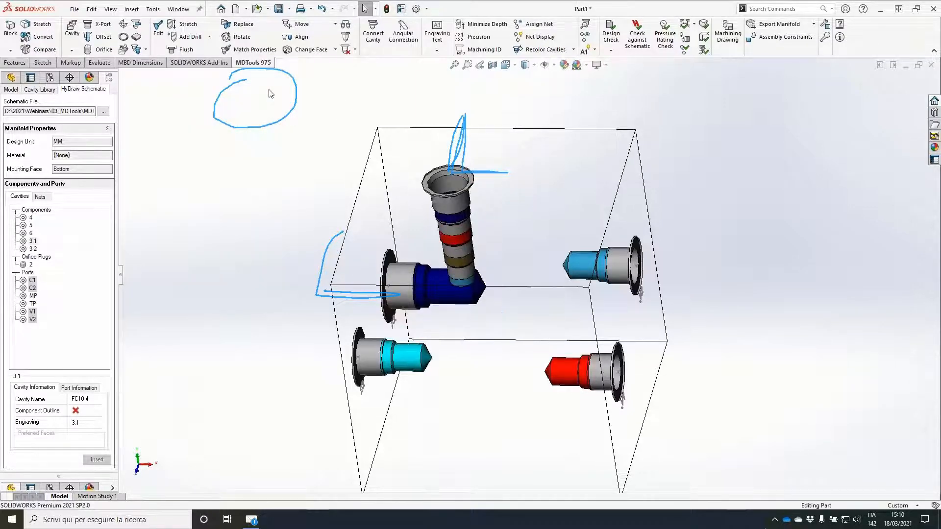
Step: Connect port V2's cavity to port 1 of component 3.1's cavity and raise its Y location to 75.5
middle_click_drag(337, 198, 596, 199)
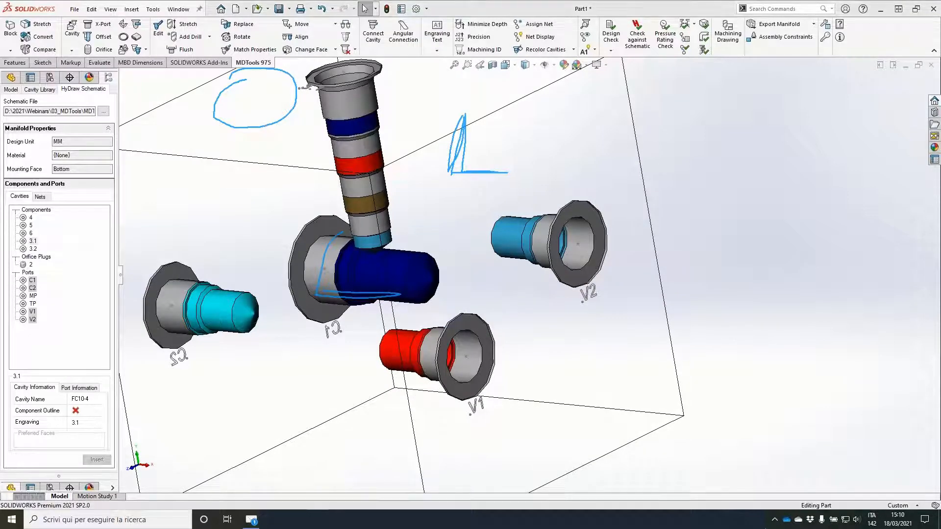
mouse_move(485, 200)
left_mouse_down()
mouse_move(468, 228)
mouse_move(488, 208)
mouse_move(387, 239)
left_mouse_up()
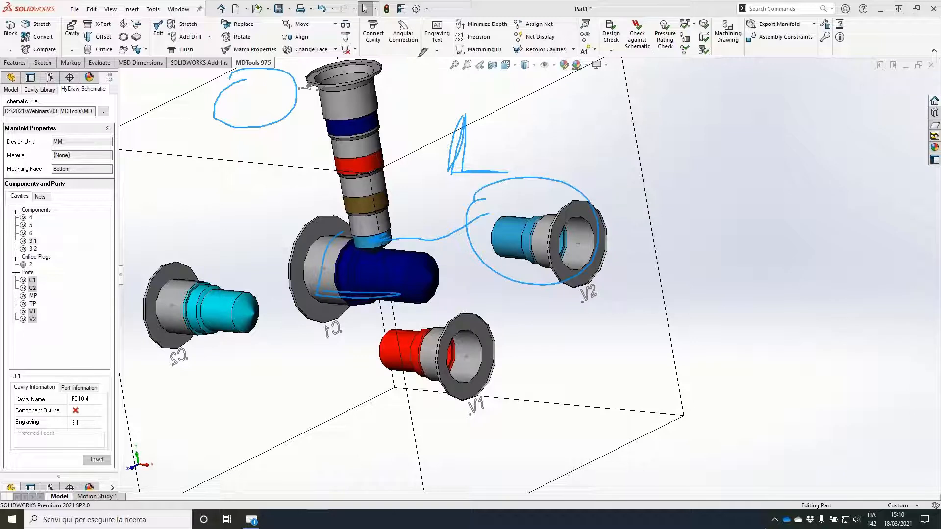
left_click(374, 36)
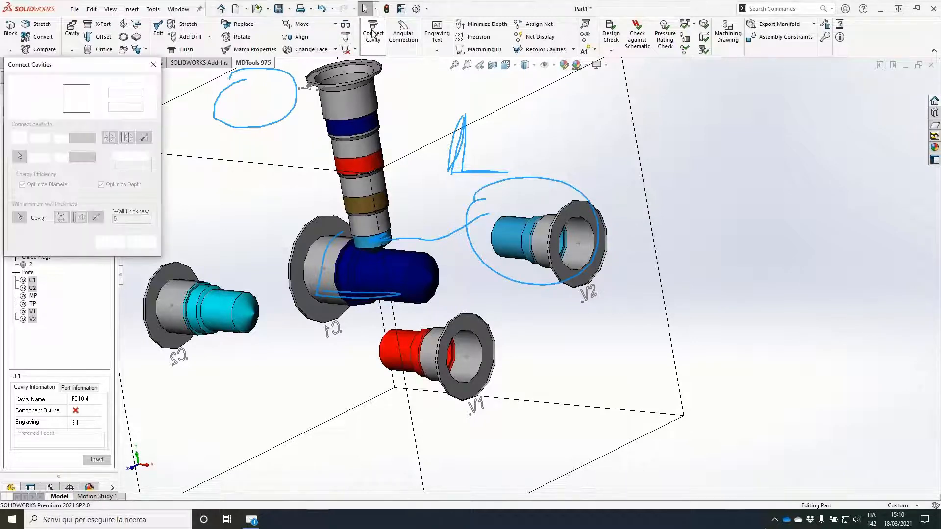
left_click(504, 240)
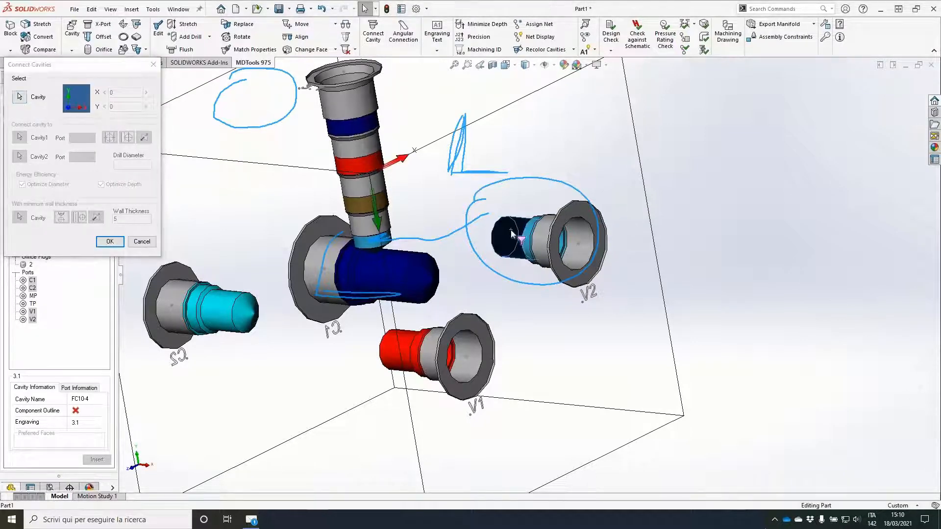
left_click(378, 243)
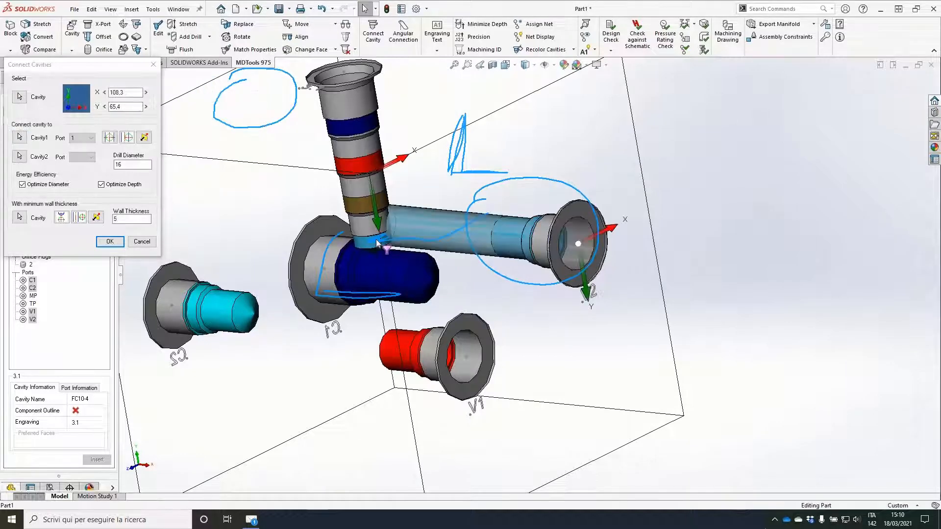
left_click(146, 109)
left_click(145, 108)
left_click(146, 108)
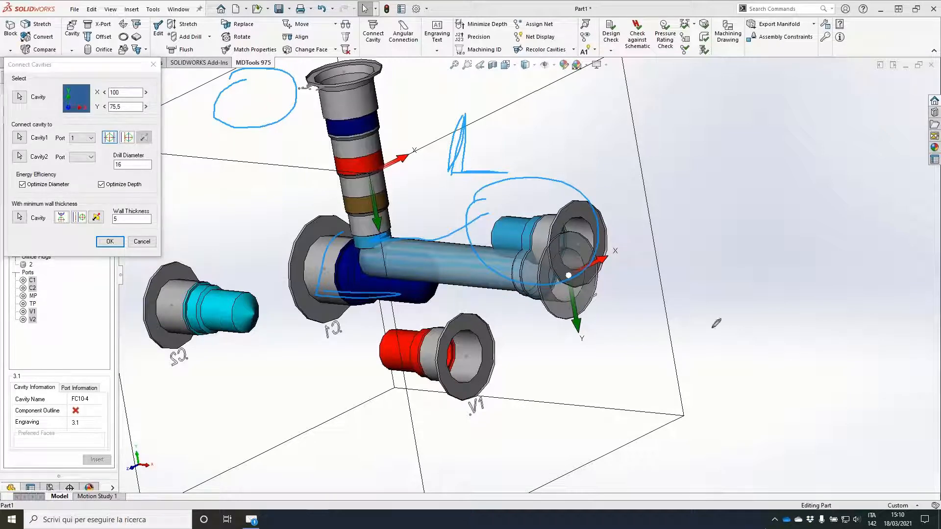
Step: Set port V2's Y location to 80 and apply the connection to component 3.1's cavity
mouse_move(346, 73)
left_mouse_down()
mouse_move(291, 88)
mouse_move(309, 102)
mouse_move(292, 86)
left_mouse_up()
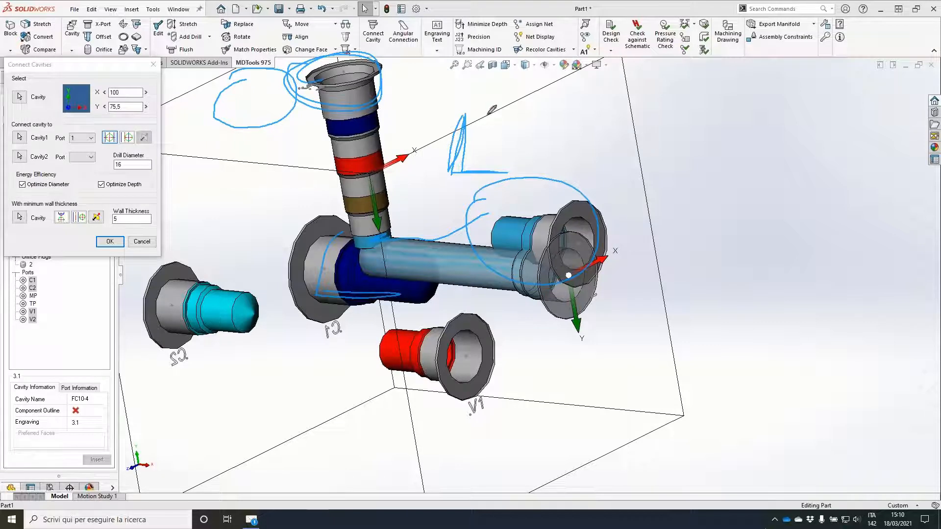
mouse_move(490, 112)
left_mouse_down()
mouse_move(505, 98)
mouse_move(431, 103)
mouse_move(484, 114)
mouse_move(458, 80)
left_mouse_up()
mouse_move(89, 81)
left_mouse_down()
mouse_move(122, 74)
mouse_move(106, 92)
left_mouse_up()
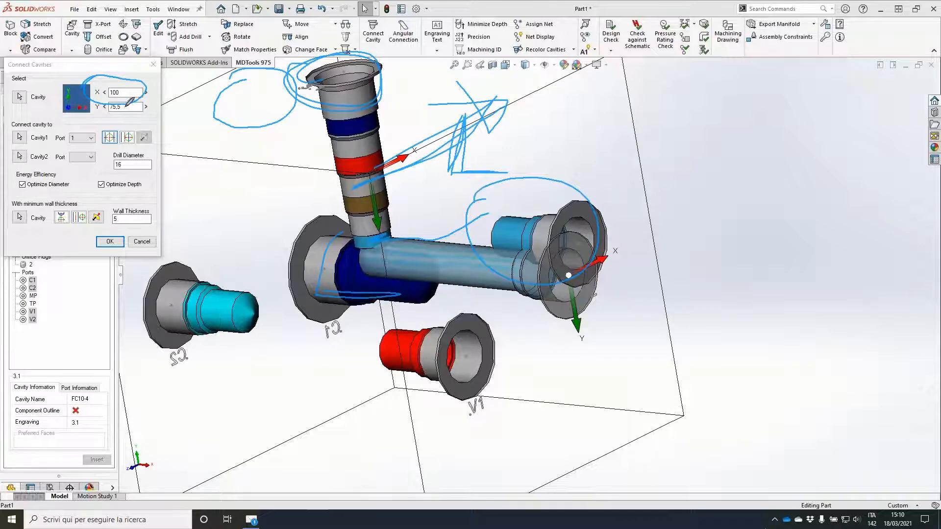
left_click(119, 104)
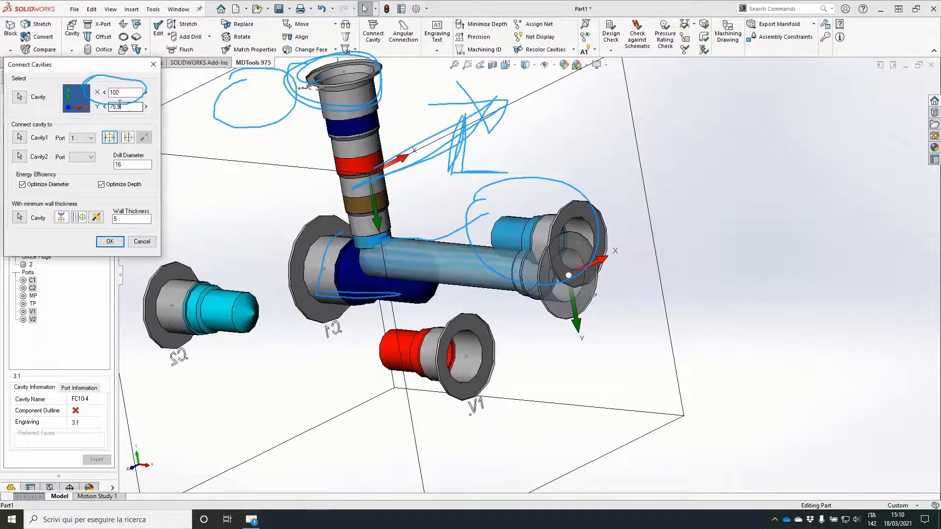
double_click(120, 104)
type("80")
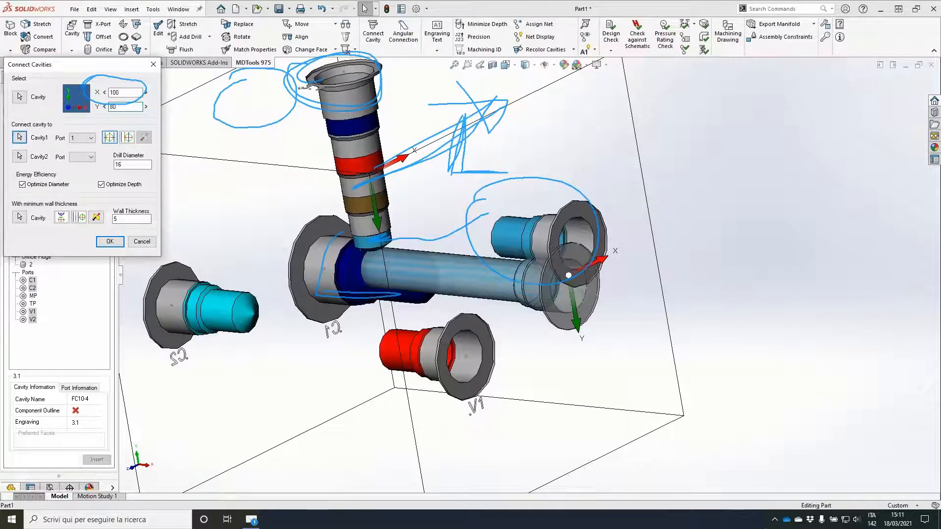
left_click(110, 241)
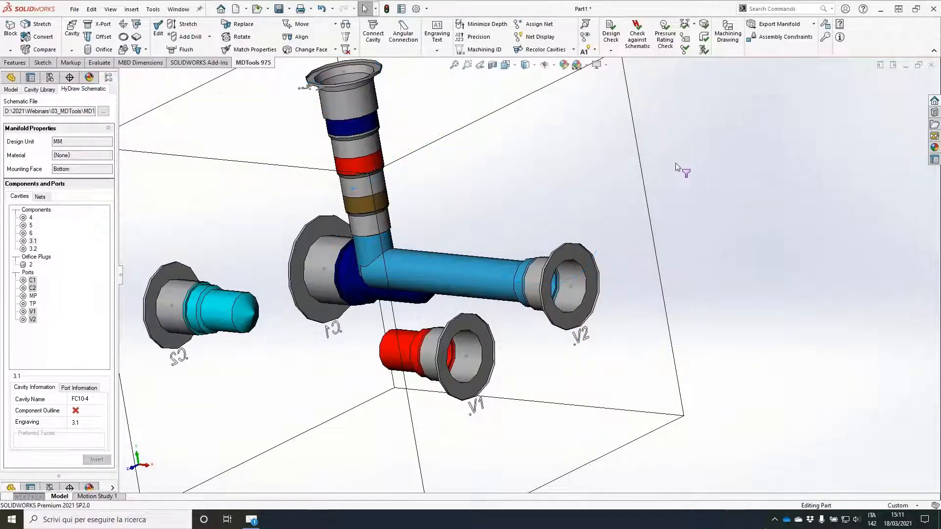
Step: Place component 3.2's FC10-4 cavity from the HyDraw schematic on the block's top face at about X 47.9, Y 55.4
middle_click_drag(680, 166, 687, 170)
key("ctrl+7")
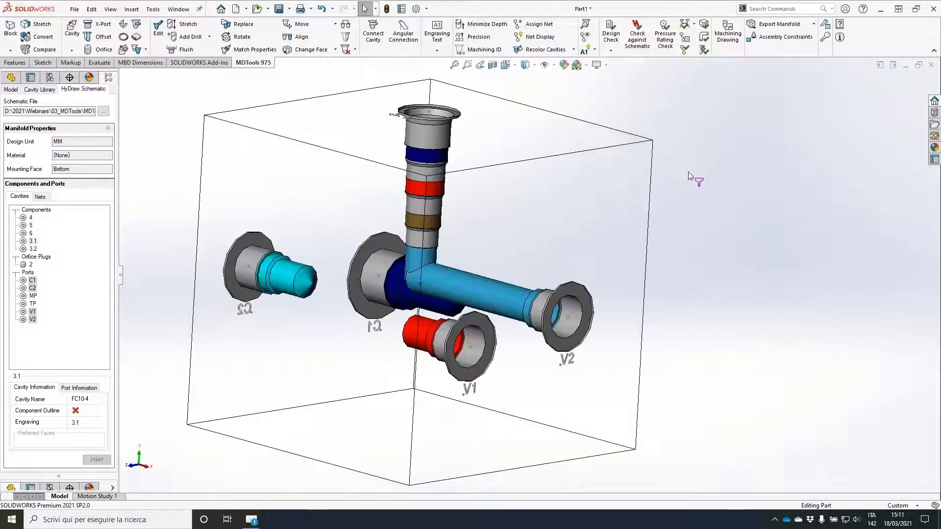
left_click(32, 249)
left_click(96, 458)
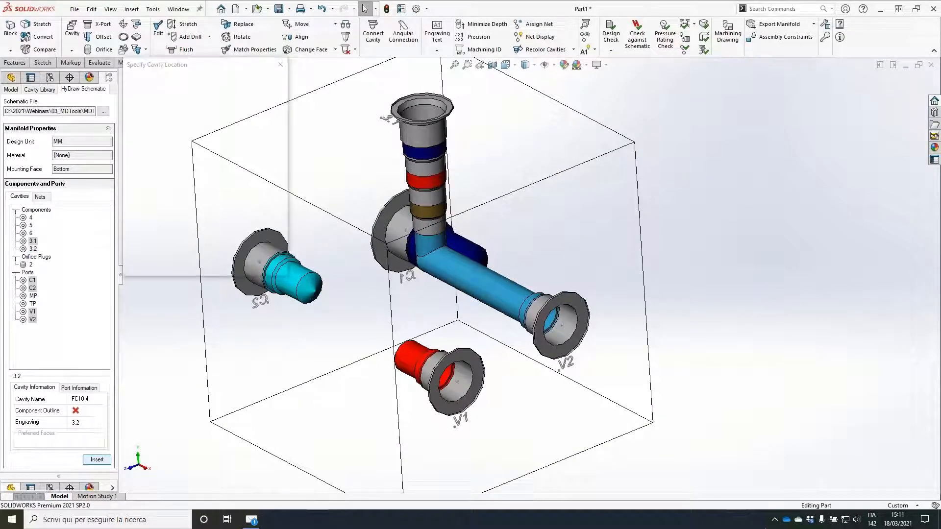
left_click(347, 139)
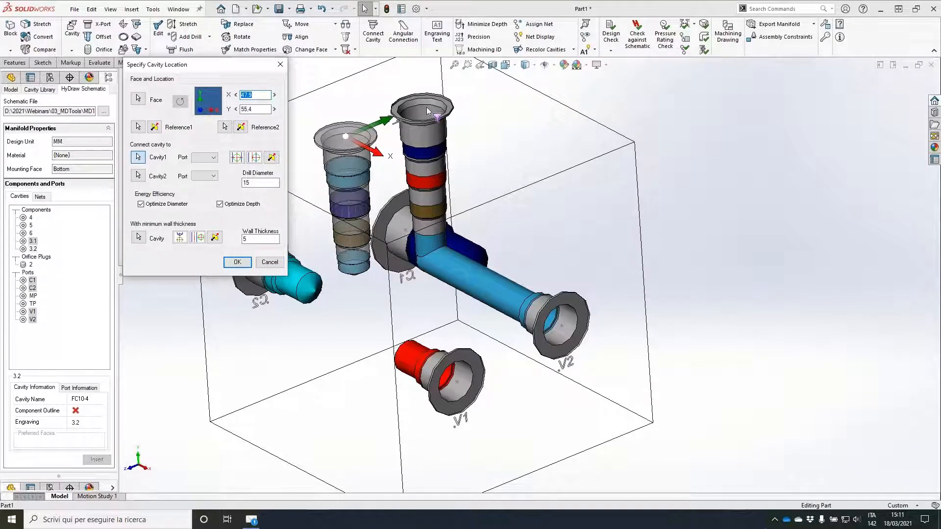
Step: Reference component 3.2's location to component 3.1's cavity, set the offsets to X 0, Y 45, and insert it
left_click(138, 127)
left_click(420, 114)
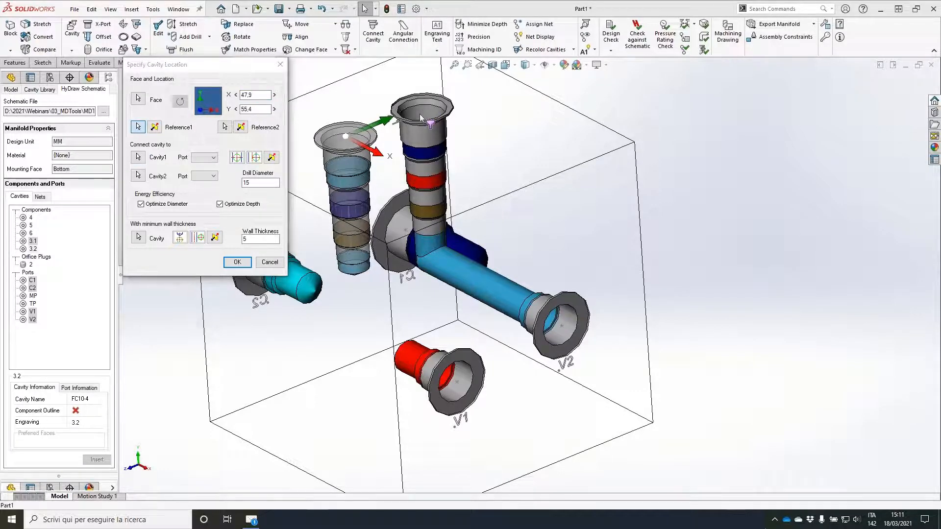
double_click(253, 94)
type("0")
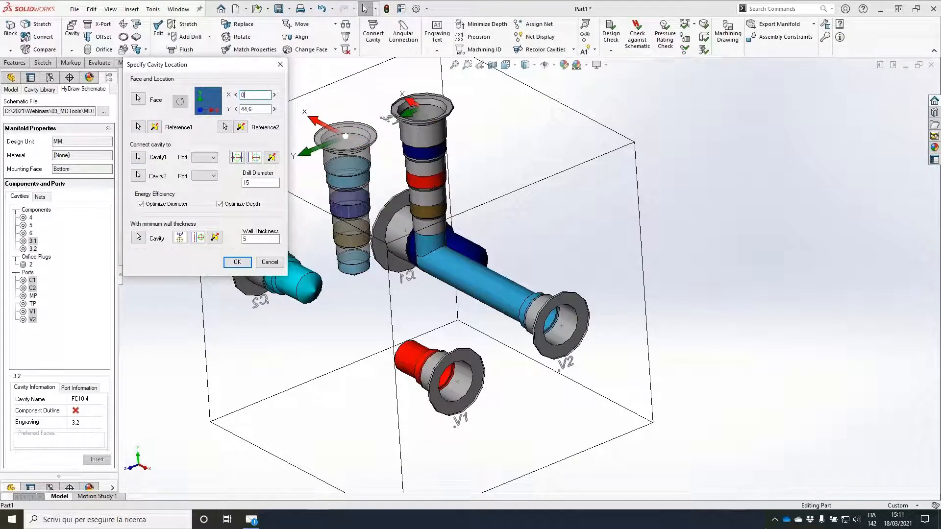
key("Tab")
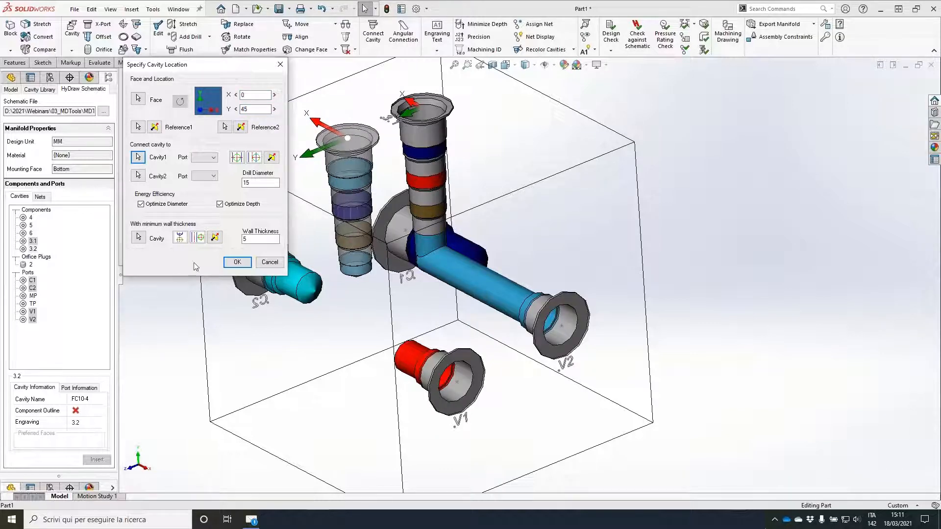
left_click(245, 267)
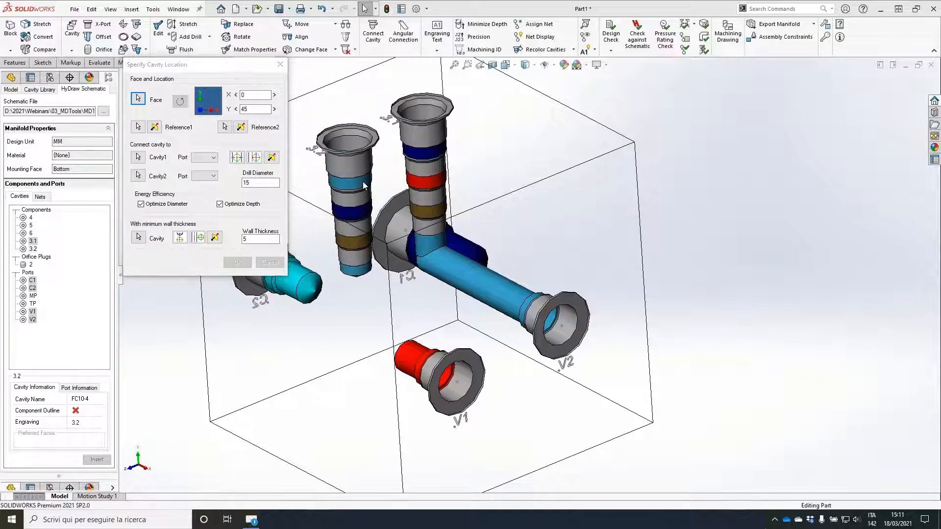
Step: Review the preferred construction port cavities and the libraries available for adding more in the MDTools options
middle_click_drag(652, 152, 402, 265)
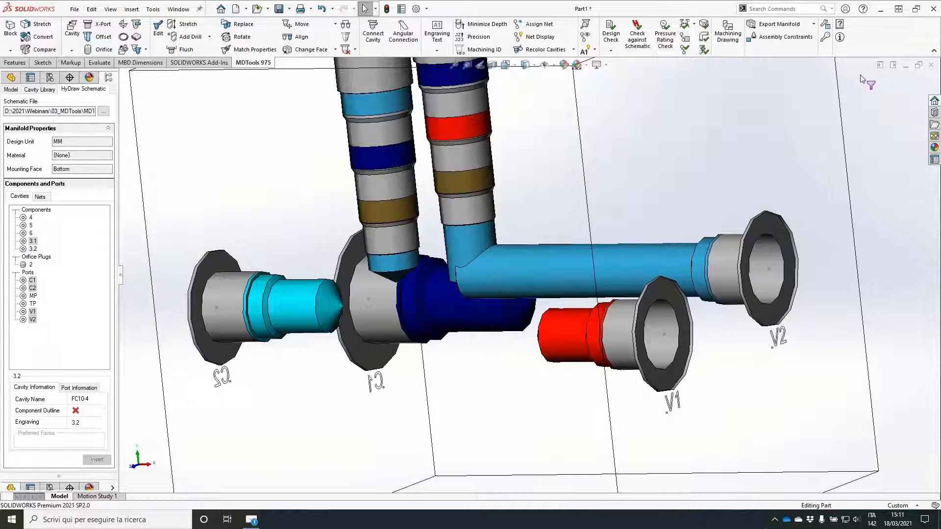
left_click(827, 28)
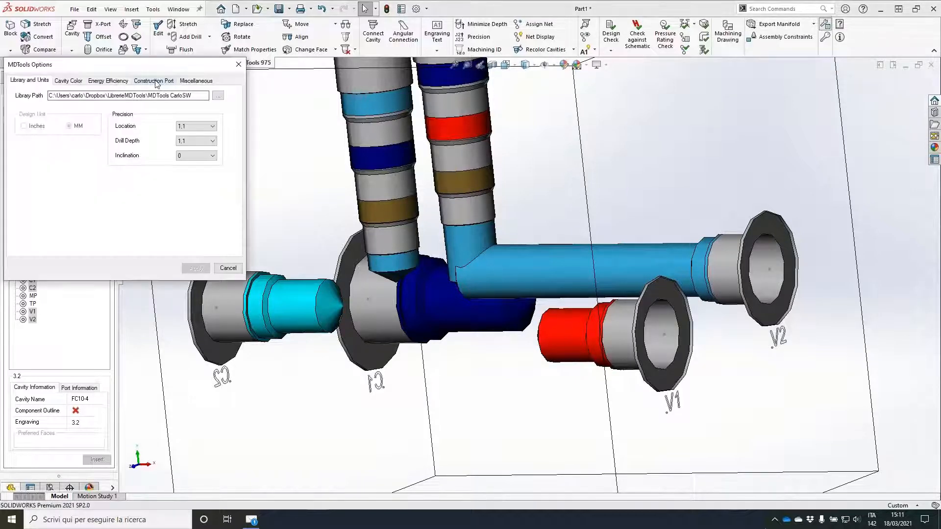
left_click(155, 81)
mouse_move(216, 132)
left_mouse_down()
mouse_move(221, 118)
mouse_move(219, 140)
left_mouse_up()
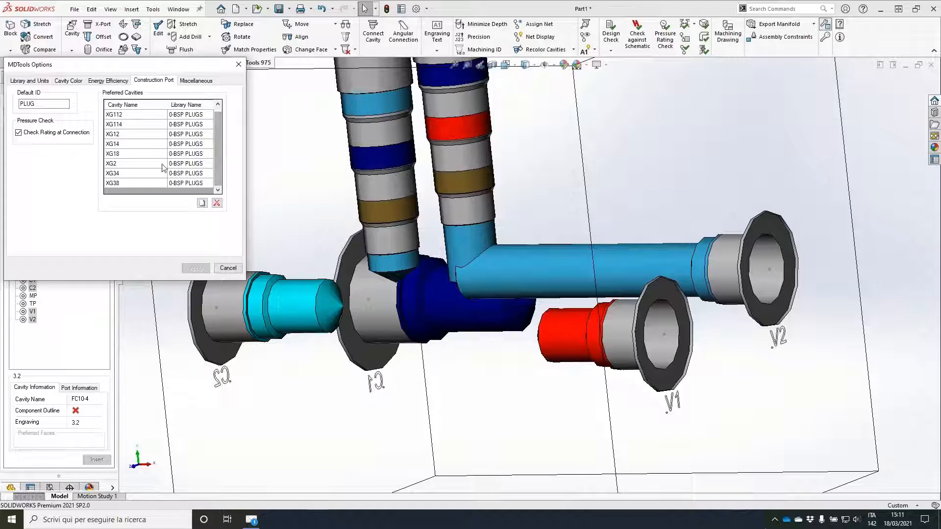
left_click(203, 204)
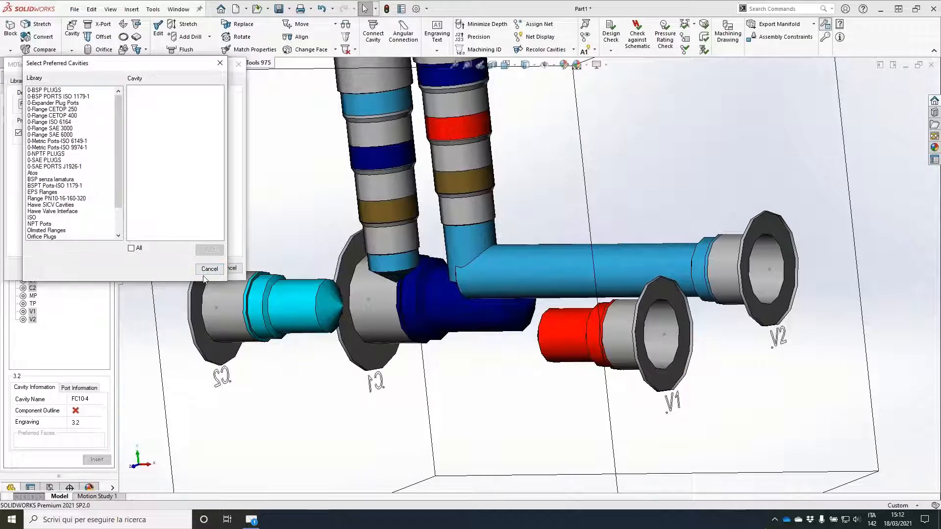
left_click(217, 268)
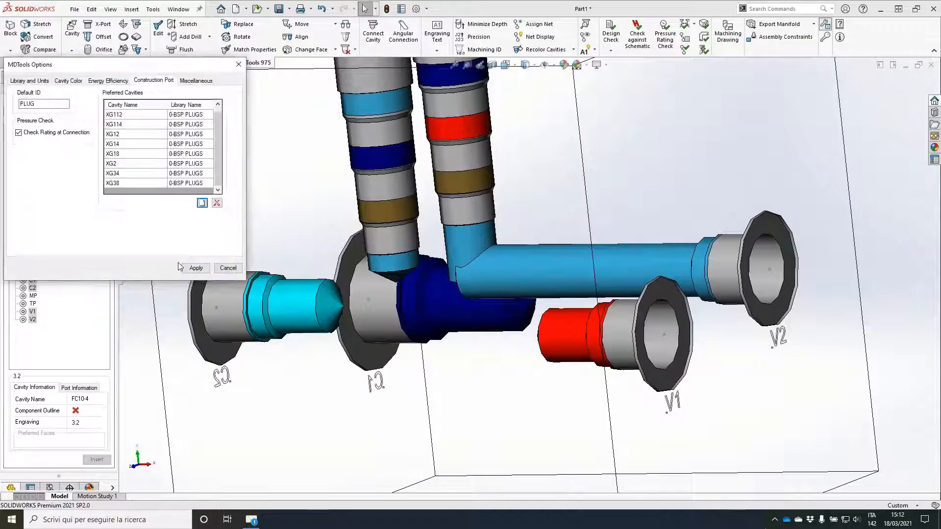
left_click(228, 268)
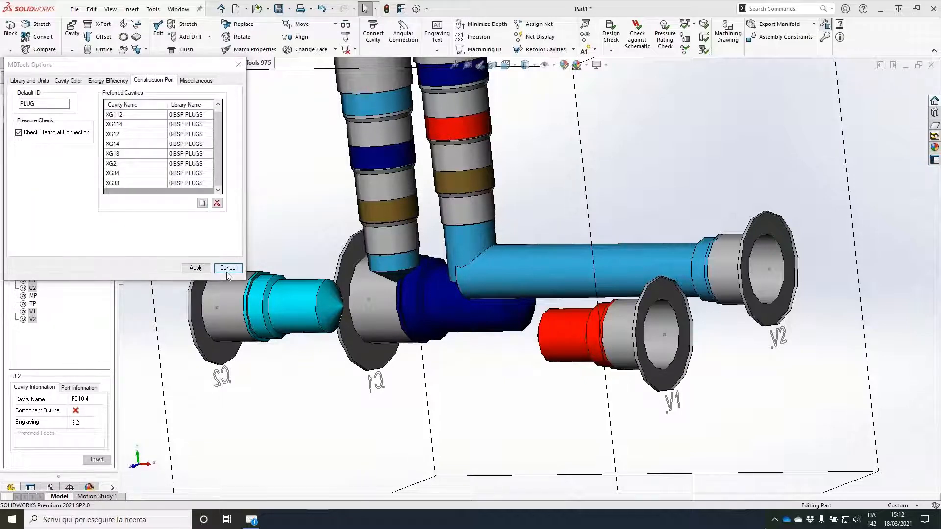
Step: Define an XG14 construction port with ID PLUG1 and drill diameter 11.5, connected to port 1 of component 3.1's cavity
scroll(728, 143, "up", 3)
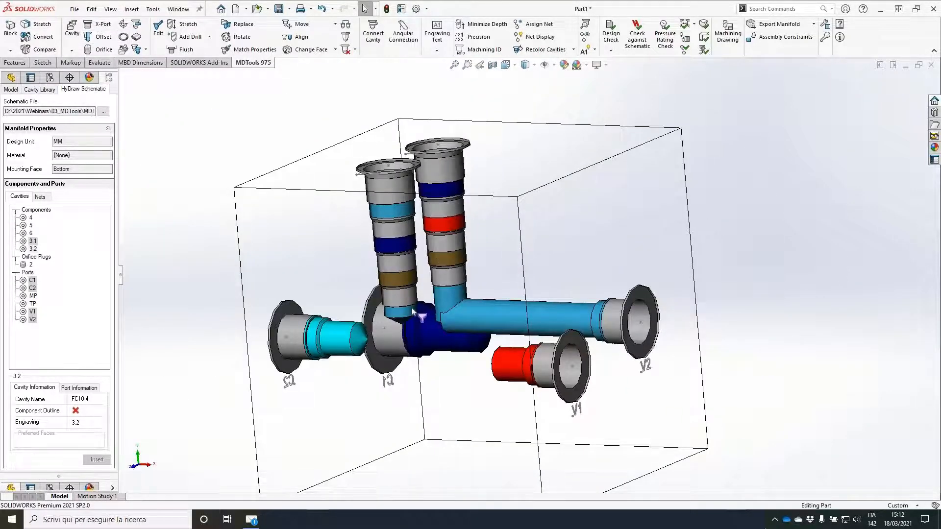
left_click(447, 302)
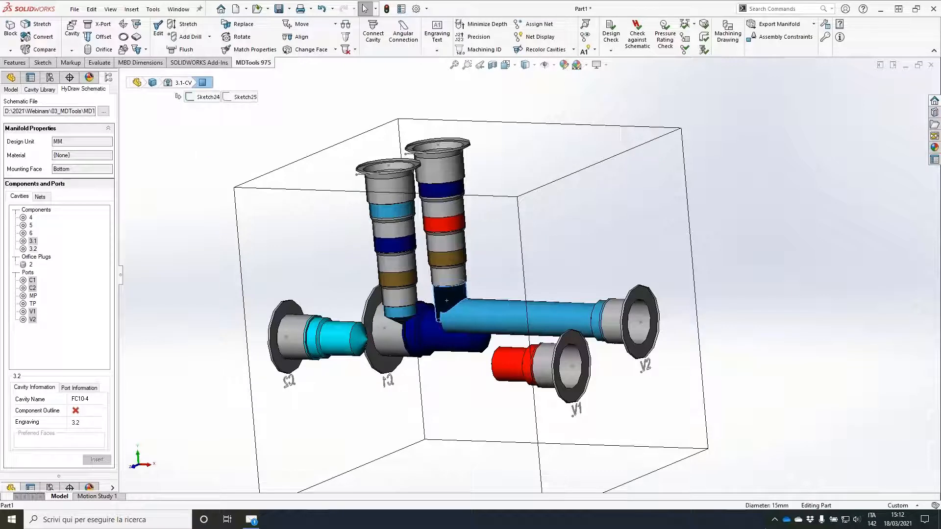
left_click(103, 26)
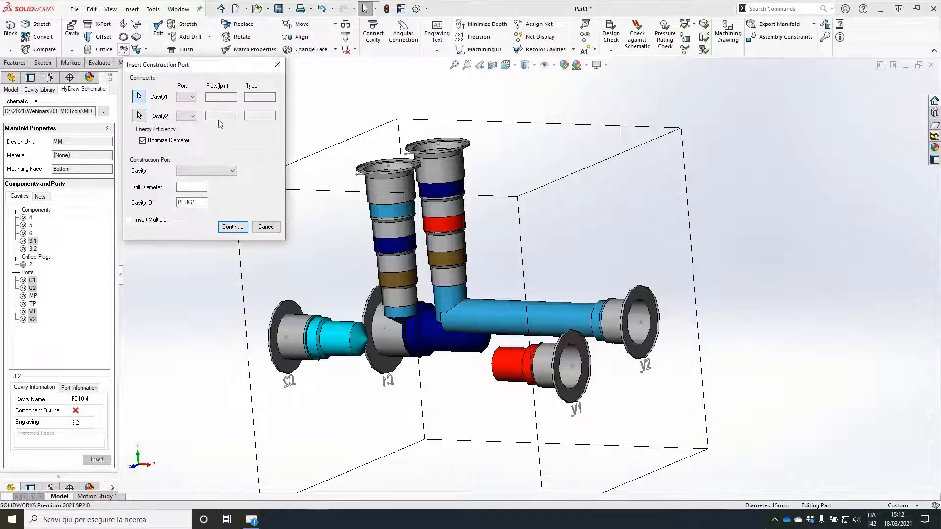
left_click(448, 297)
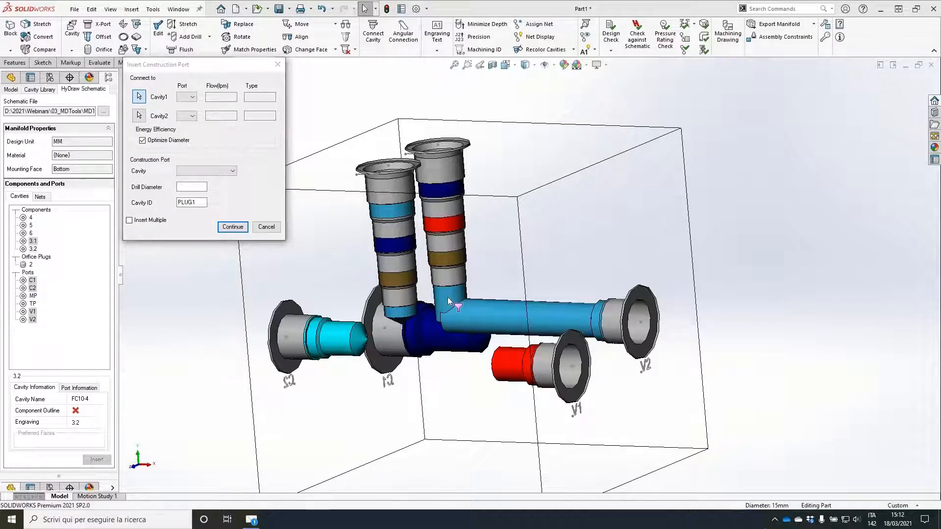
left_click(206, 171)
left_click(211, 205)
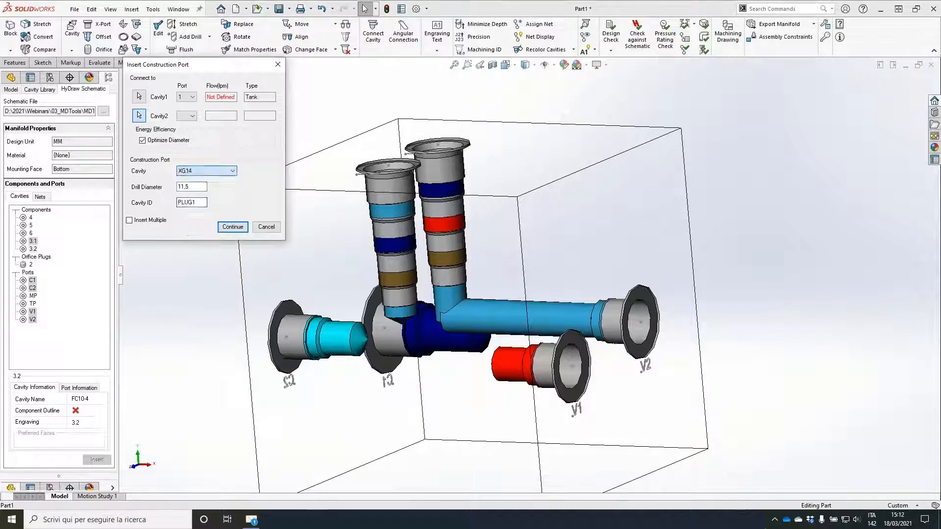
left_click(233, 227)
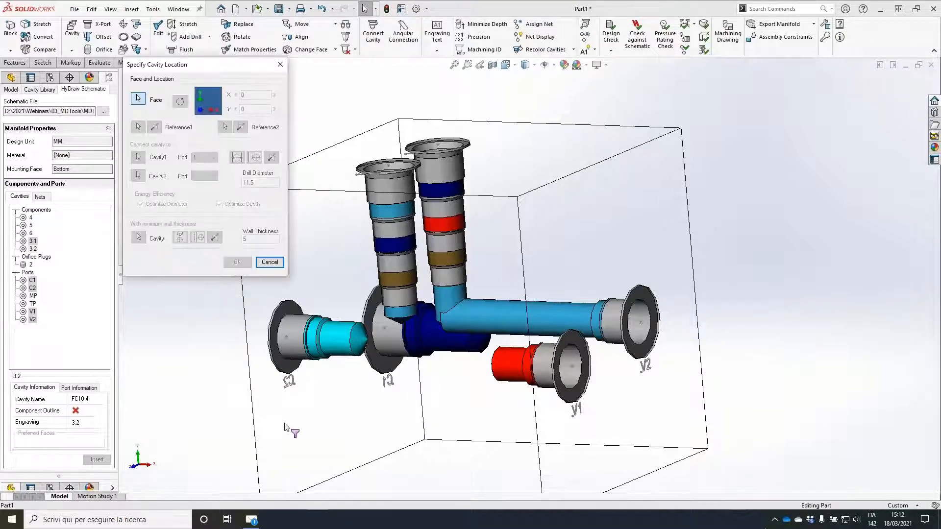
Step: Place the XG14 construction port on the block's front face at X 50, Y 80 and insert it
left_click(343, 365)
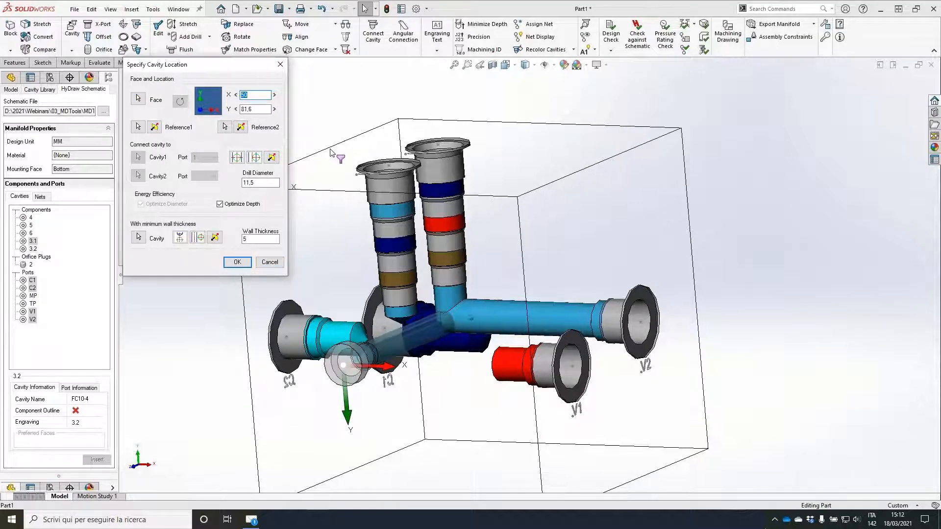
key("Tab")
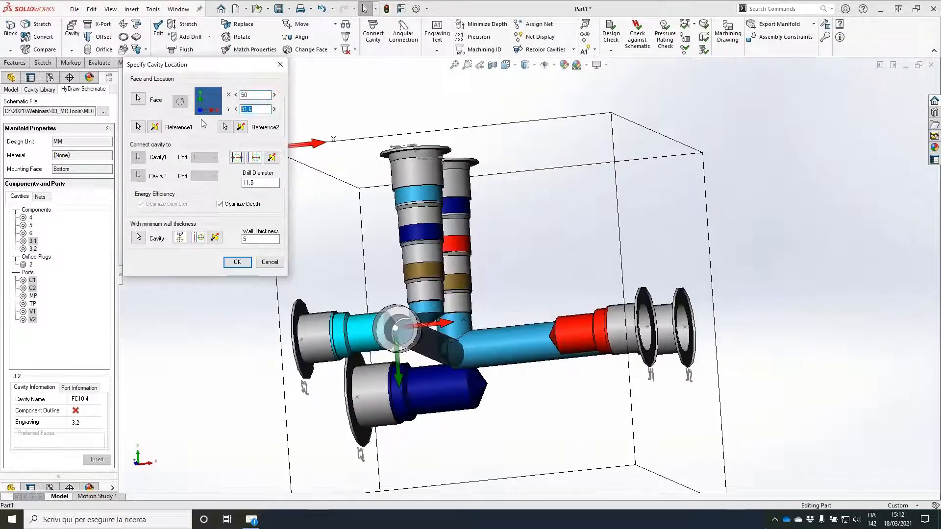
type("80")
left_click(237, 157)
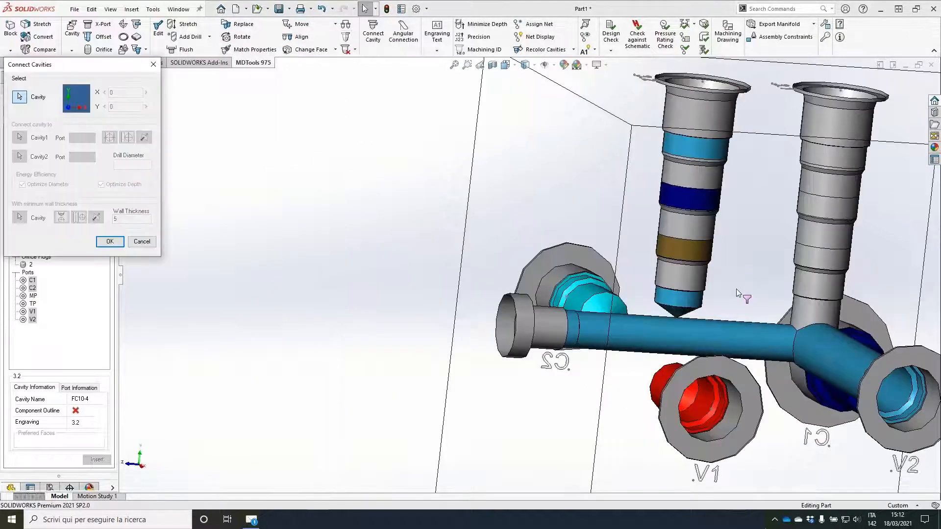
Step: Connect the bottom port of component 3.2's cavity to the construction port's drilling, and select component 3.1's cavity
left_click(683, 298)
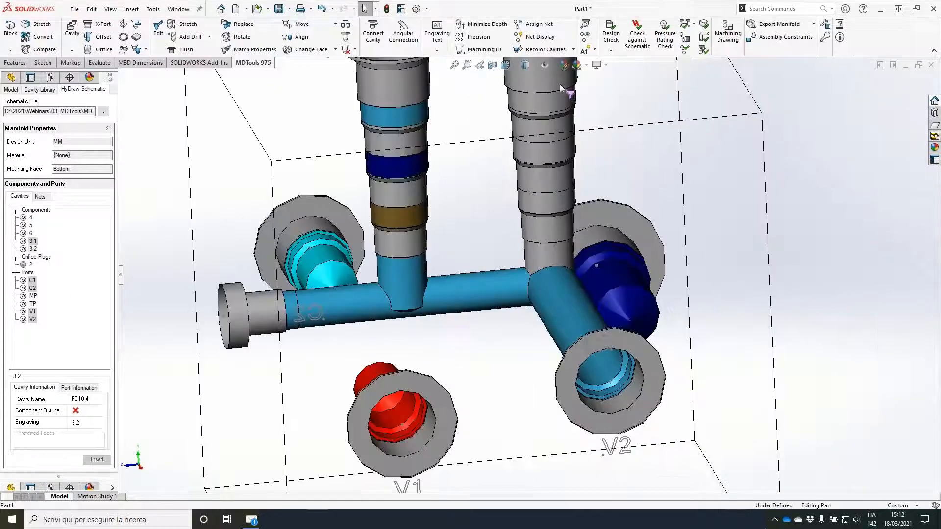
left_click(560, 83)
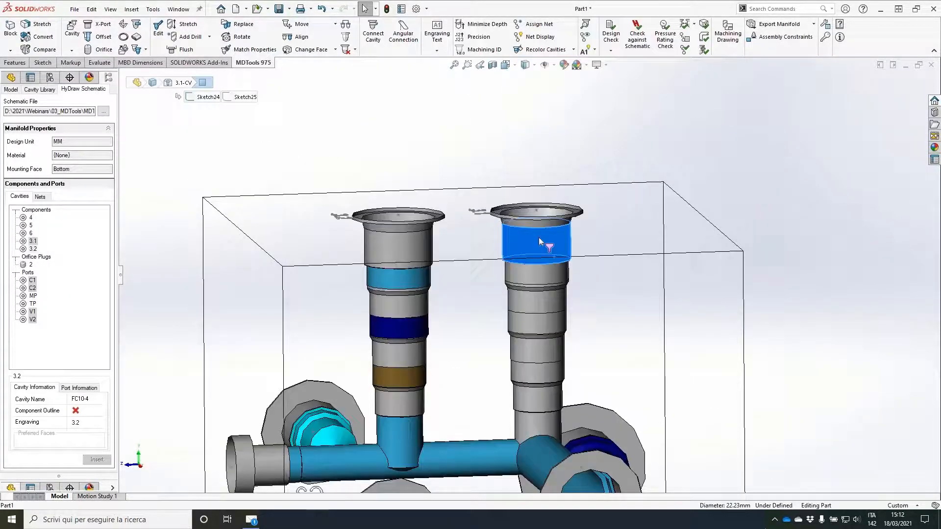
Step: Edit component 3.1's cavity and accept its parameters to apply nets T, B, P and C1 to its ports
left_click(539, 238)
left_click(567, 208)
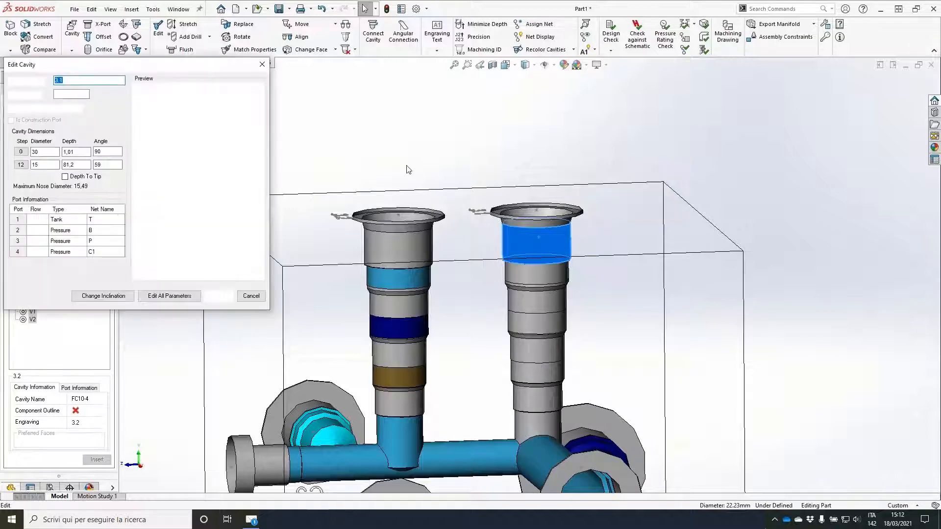
left_click(228, 296)
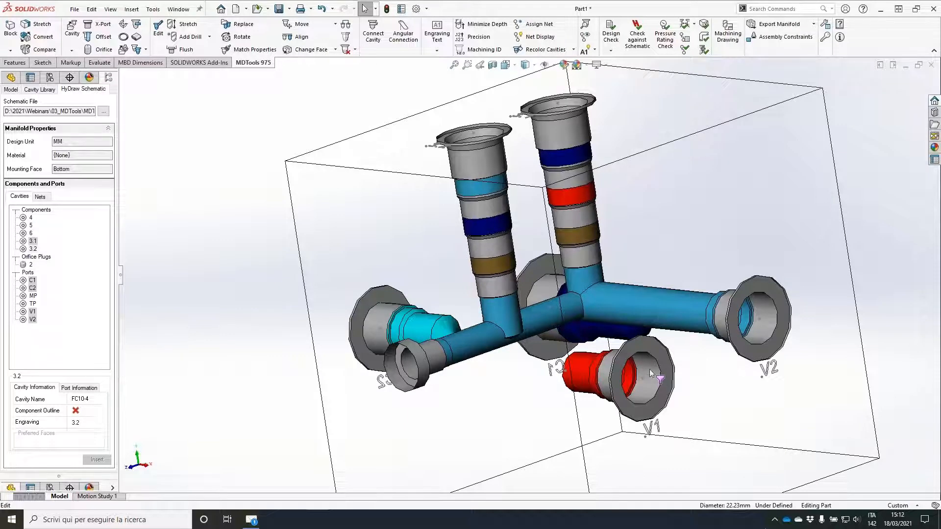
Step: Connect port V1 to port 3 of component 3.1's cavity with a drill diameter of 6, at X 100, Y 35.6
left_click(649, 369)
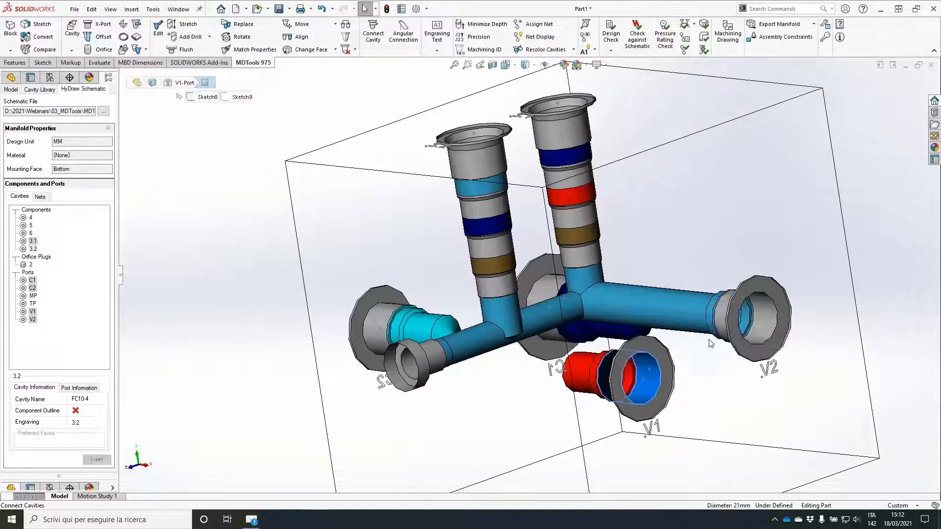
left_click(578, 194)
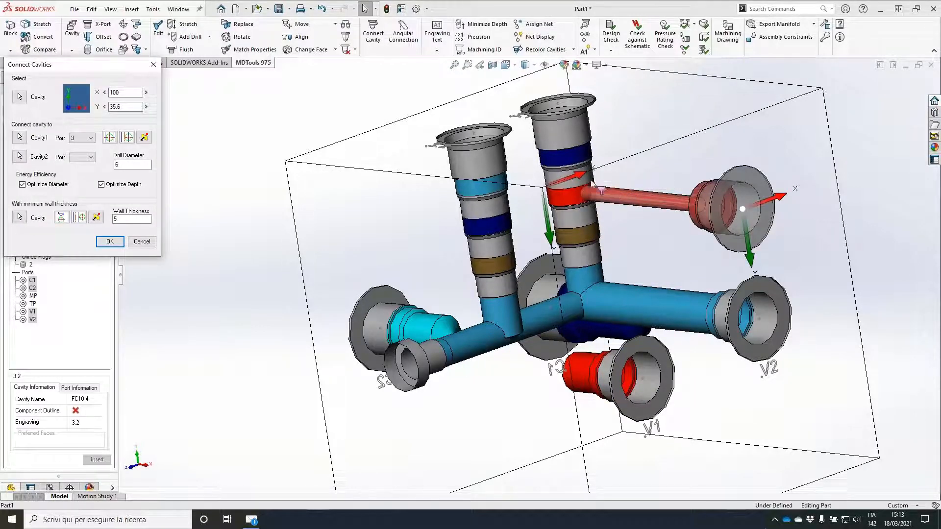
left_click(110, 241)
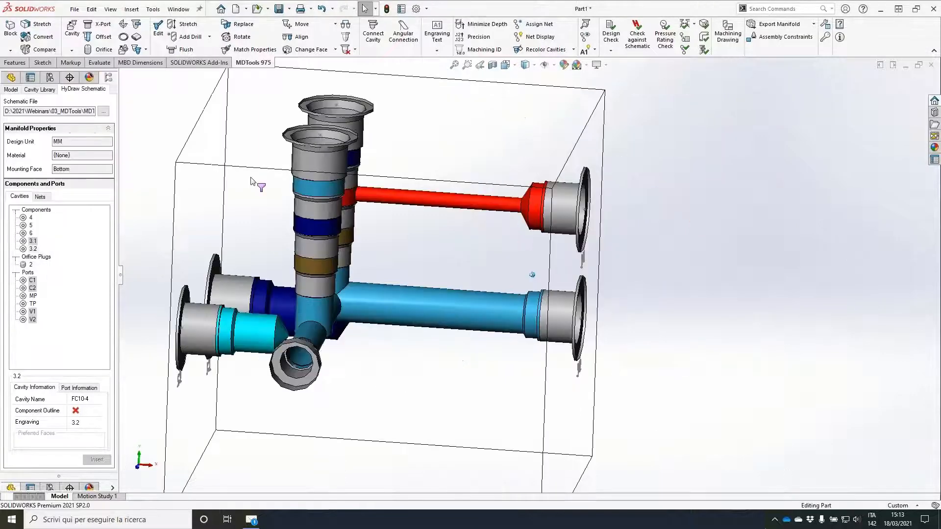
middle_click_drag(256, 184, 225, 174)
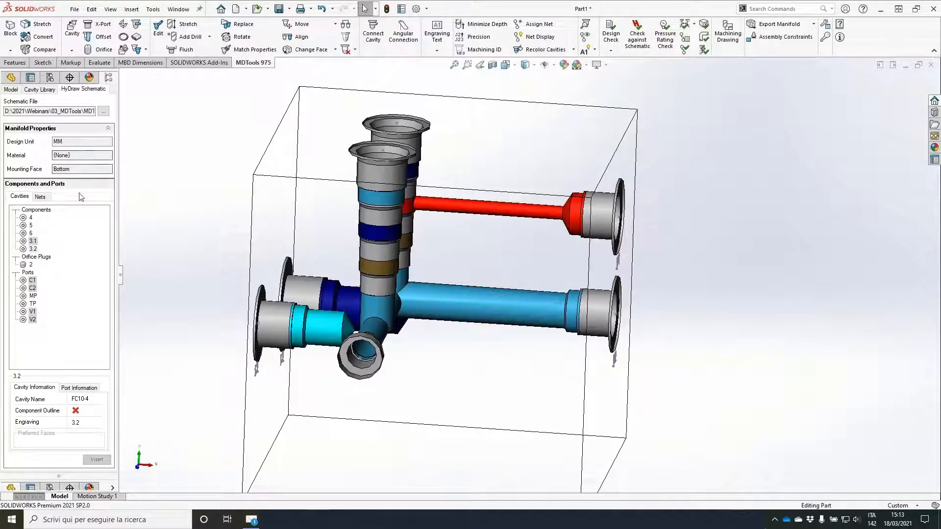
Step: Insert component 4's T-11A cavity on the block face opposite the construction port, at about X 28, Y 26
left_click(31, 218)
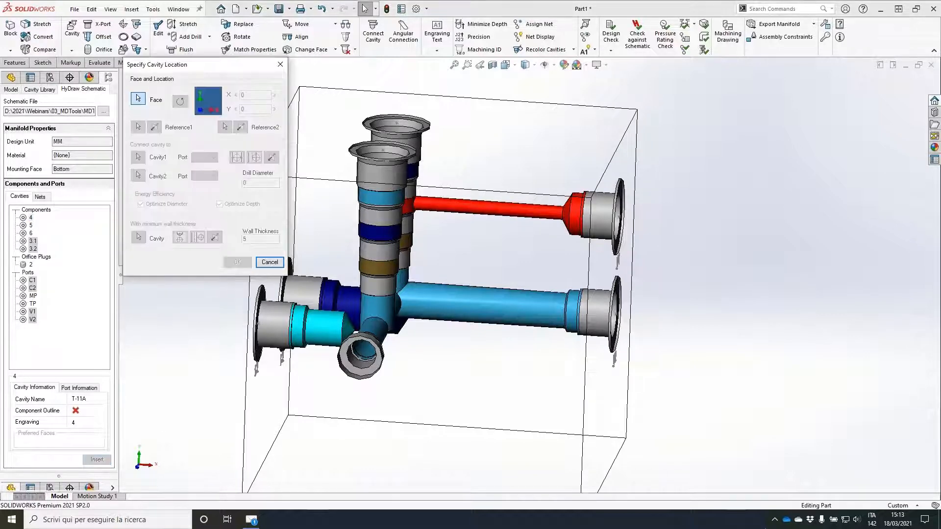
mouse_move(686, 201)
middle_mouse_down()
mouse_move(560, 206)
mouse_move(554, 226)
mouse_move(568, 198)
middle_mouse_up()
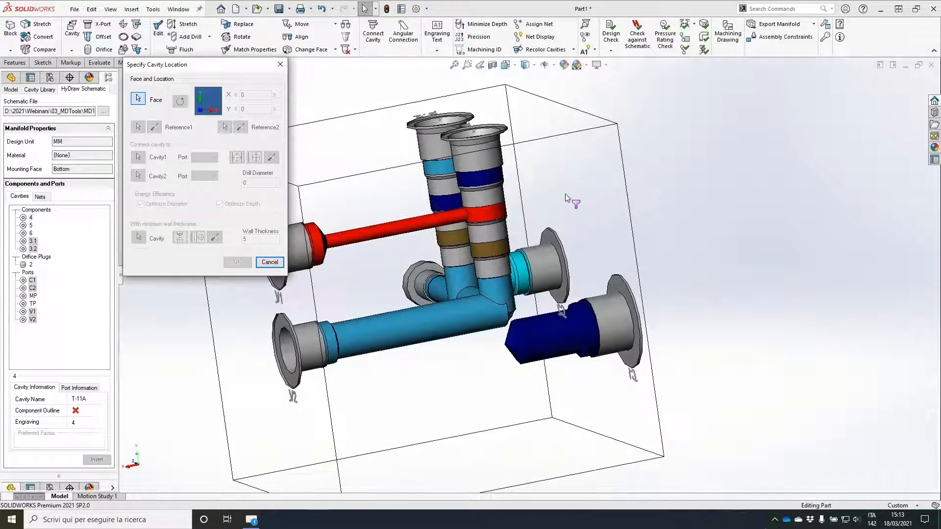
left_click(567, 198)
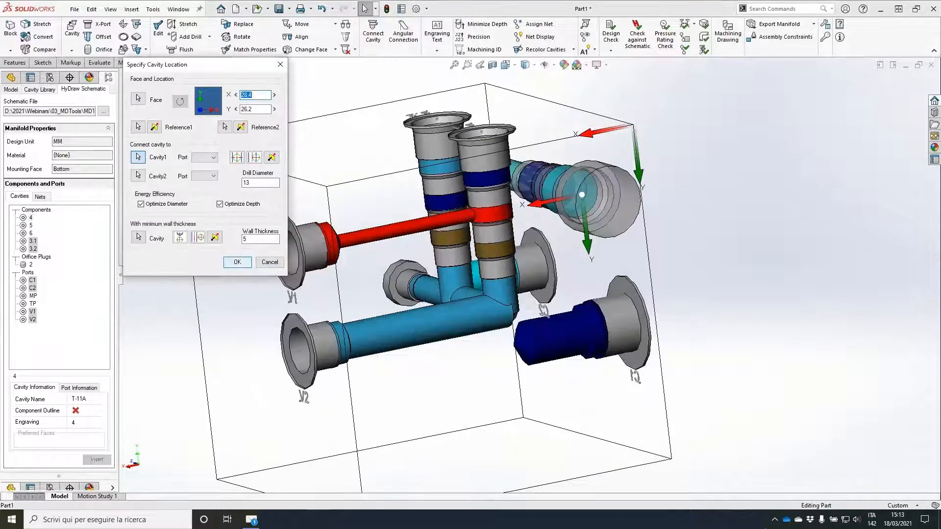
left_click(238, 262)
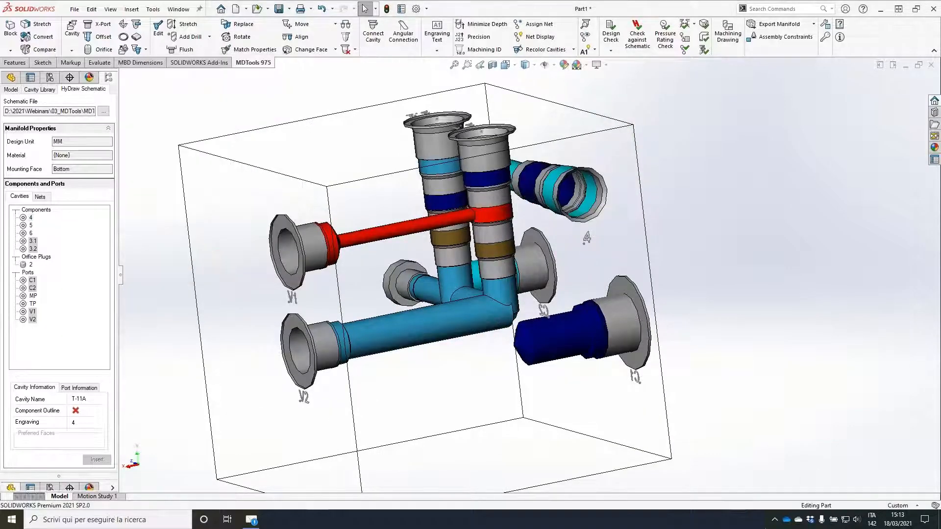
Step: Stretch the block from the V1 and V2 port face to a length of 85 mm, without snapping to bar
middle_click_drag(495, 296, 563, 128)
left_click(564, 126)
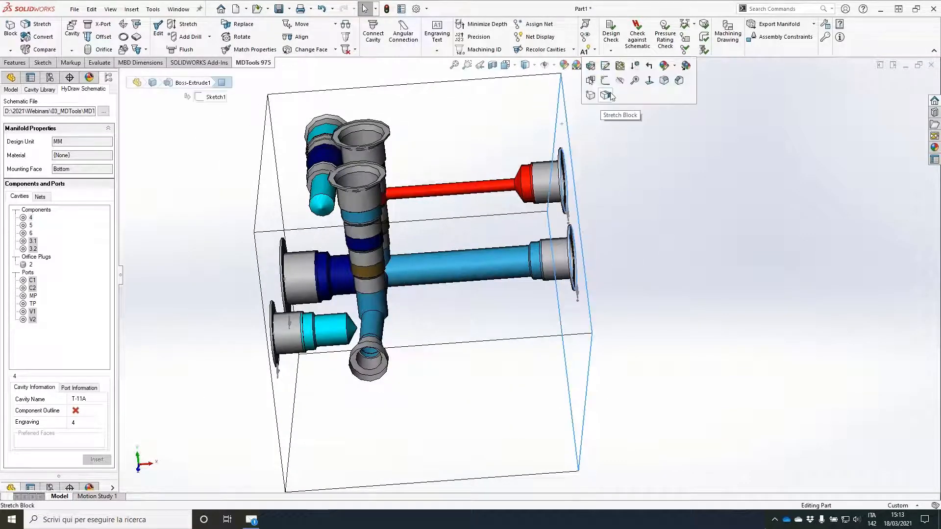
left_click(610, 94)
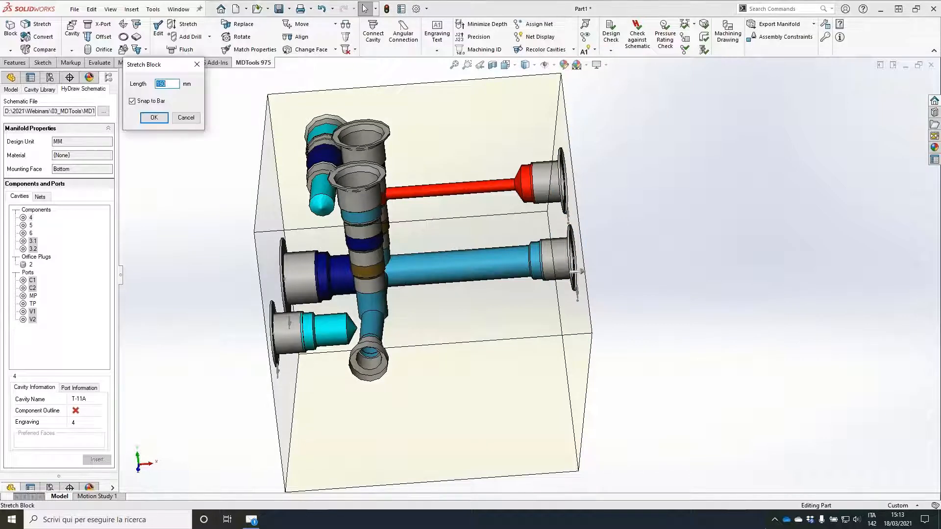
left_click(582, 273)
left_click(132, 101)
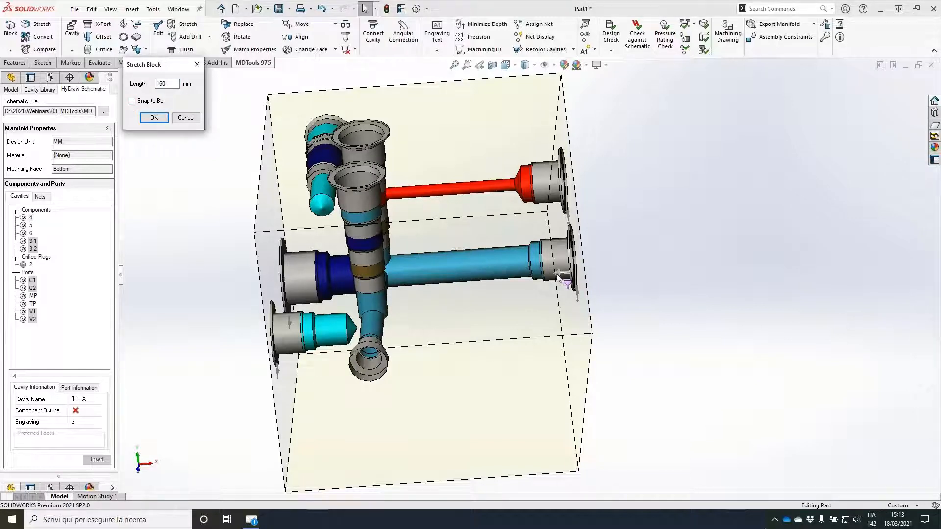
left_click_drag(559, 277, 432, 282)
left_click_drag(172, 83, 155, 84)
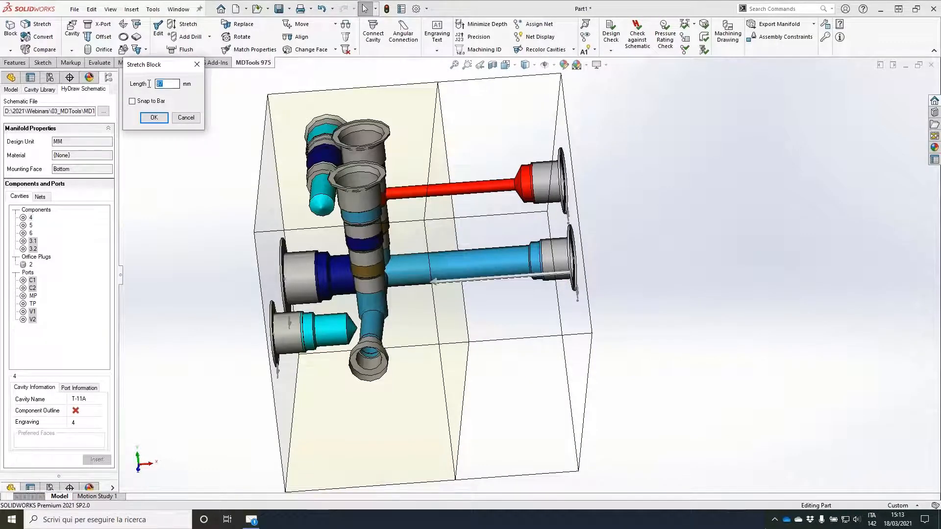
type("85")
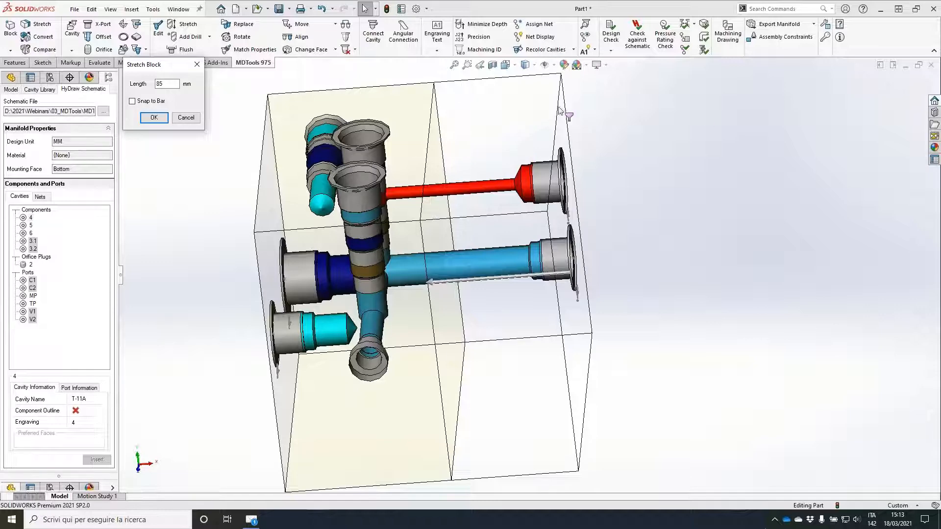
left_click(154, 117)
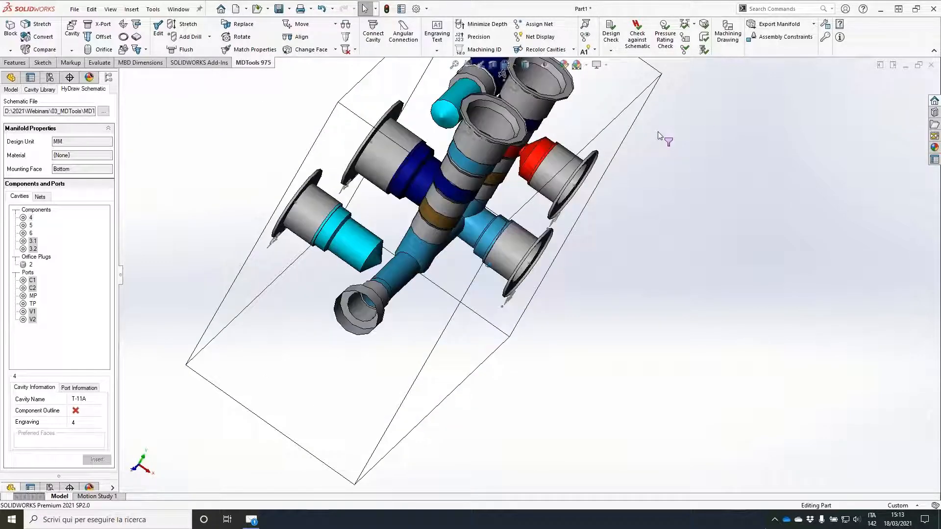
Step: Stretch the block from the C1 and C2 port face to a length of 120 mm
left_click(375, 182)
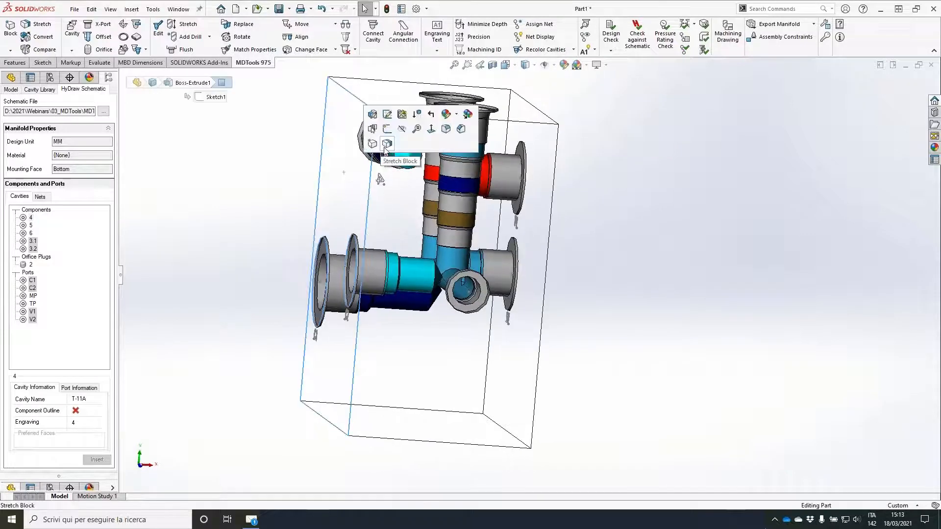
left_click(387, 143)
type("1")
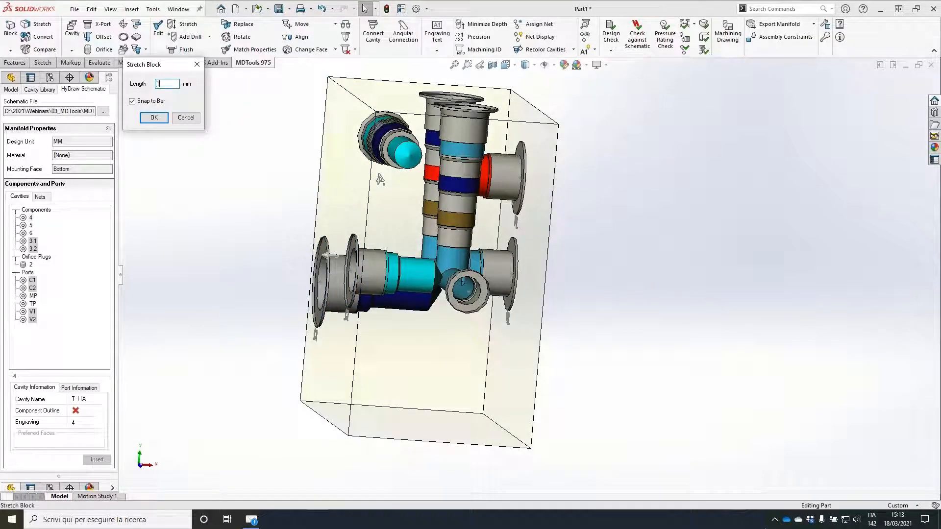
type("20")
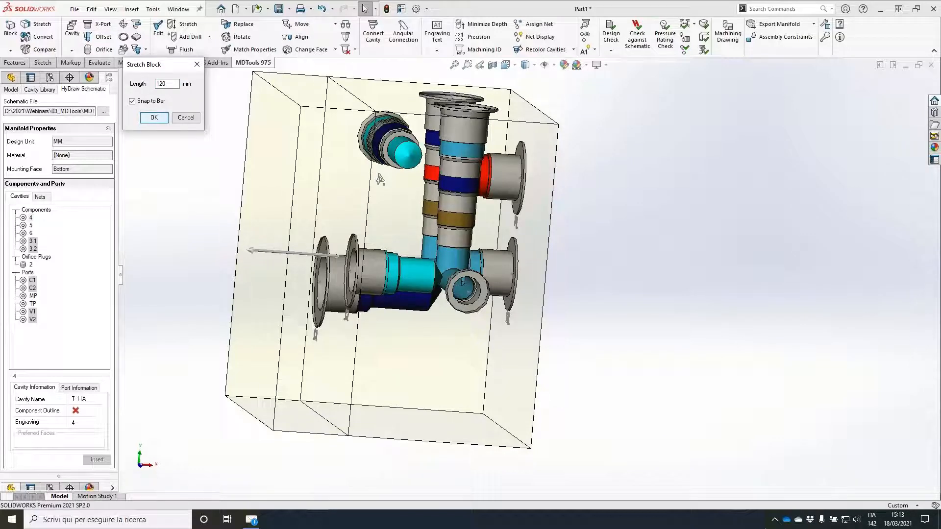
left_click(154, 118)
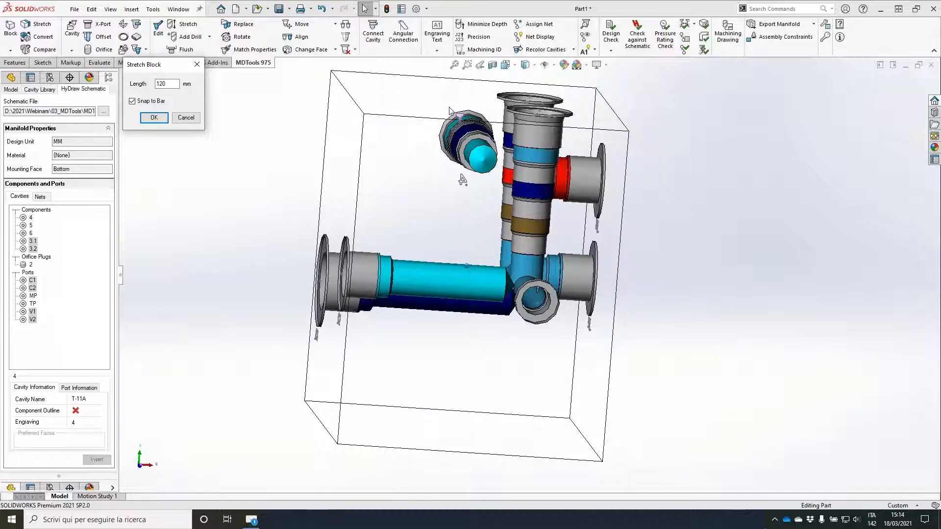
Step: Move component 4's cavity to X 50, Y 45 on its face
mouse_move(216, 172)
middle_mouse_down()
mouse_move(214, 186)
mouse_move(252, 169)
mouse_move(294, 202)
mouse_move(311, 225)
mouse_move(285, 255)
middle_mouse_up()
left_click(298, 205)
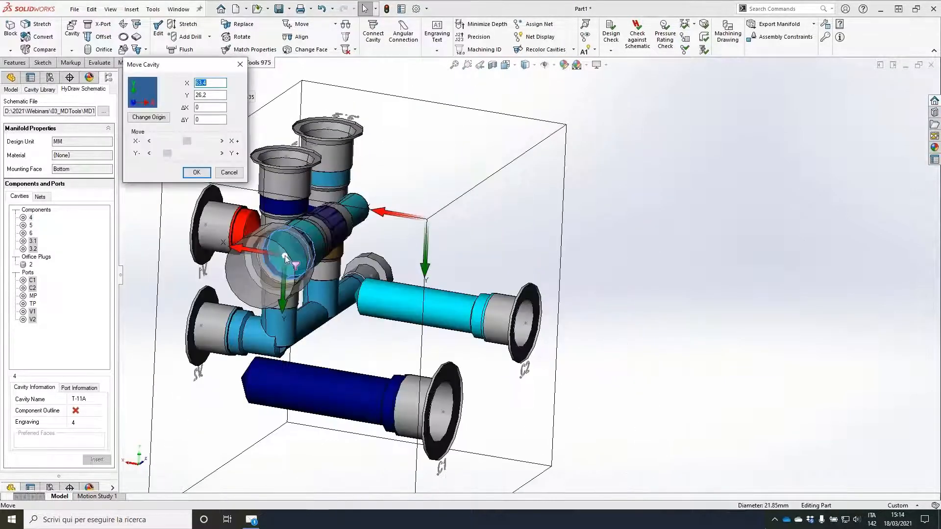
left_click_drag(284, 255, 330, 315)
double_click(214, 82)
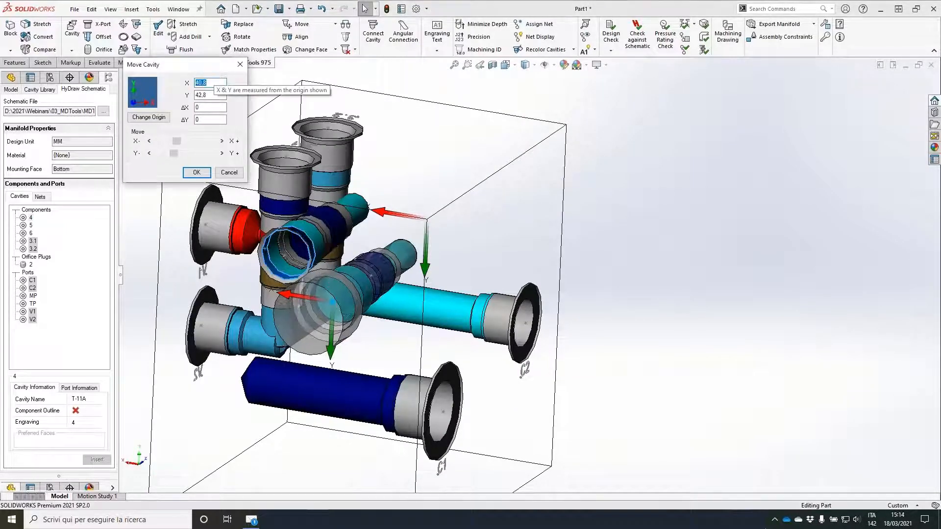
key("Tab")
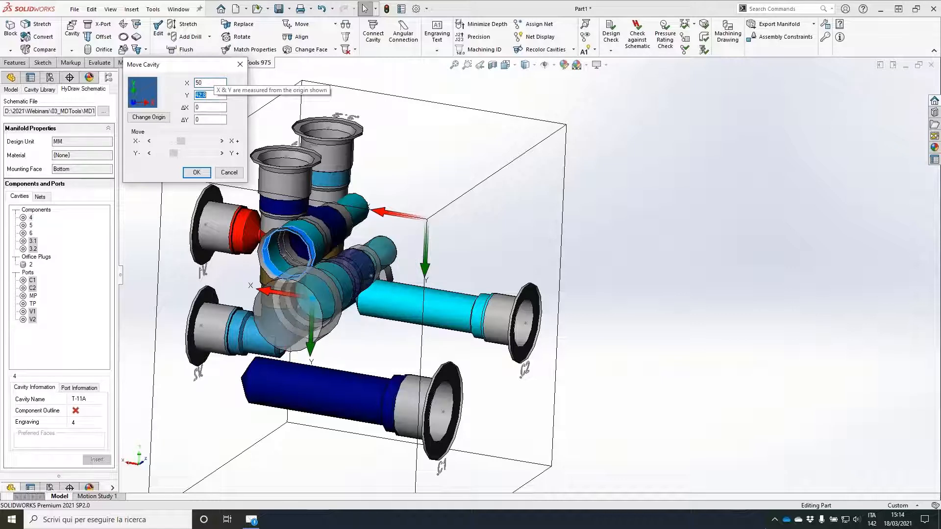
type("45")
key("Tab")
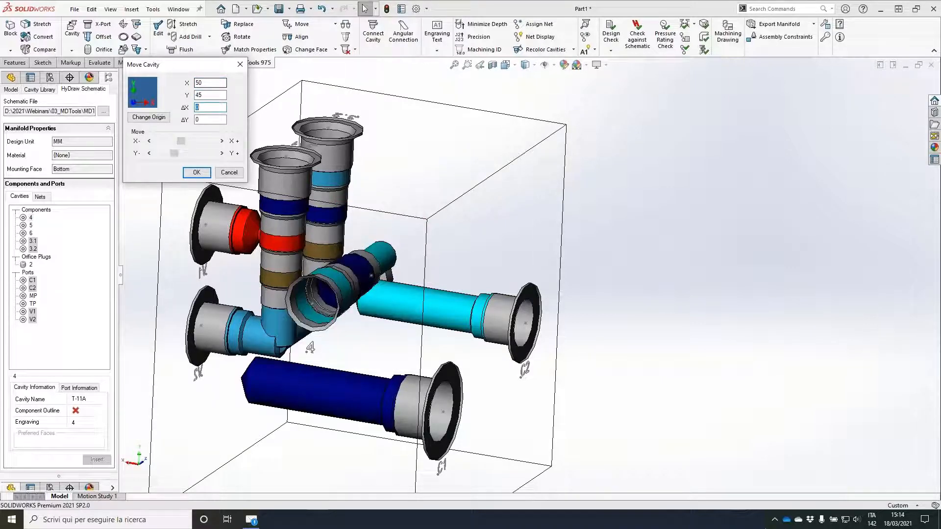
key("Return")
Step: Review the model's cavities and nets, and change the colour of NET-4 to light yellow
middle_click_drag(583, 267, 474, 277)
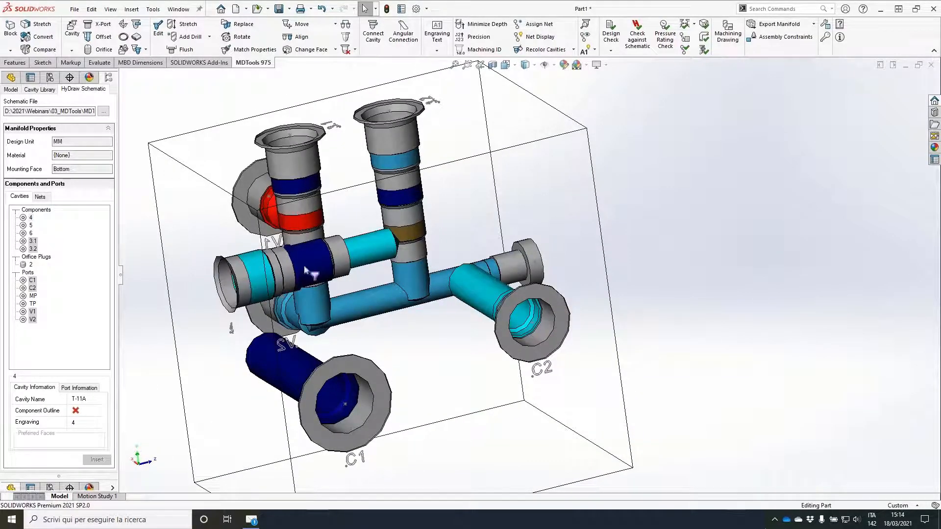
left_click(11, 90)
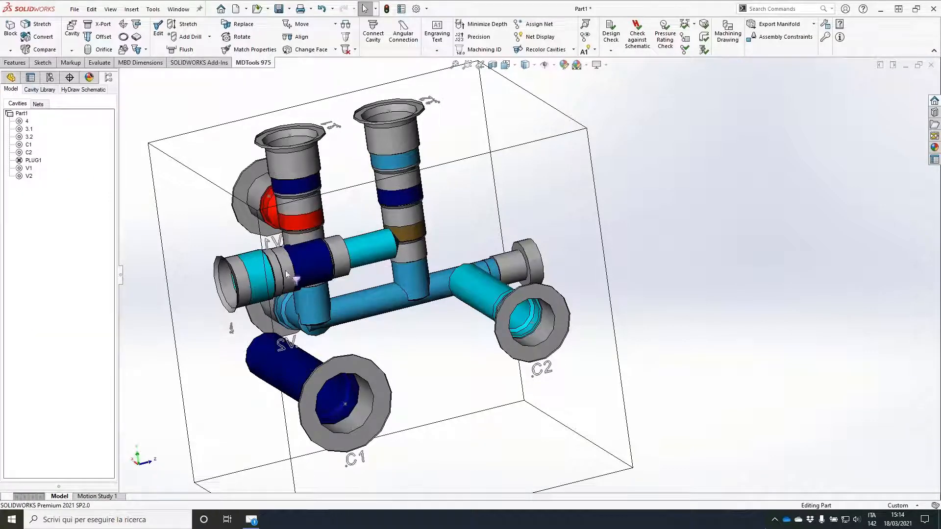
left_click(378, 246)
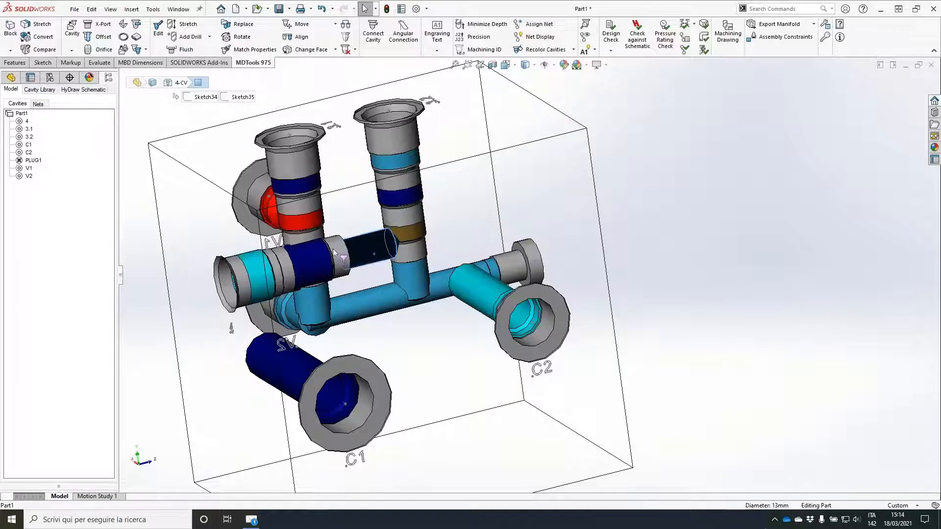
left_click(39, 104)
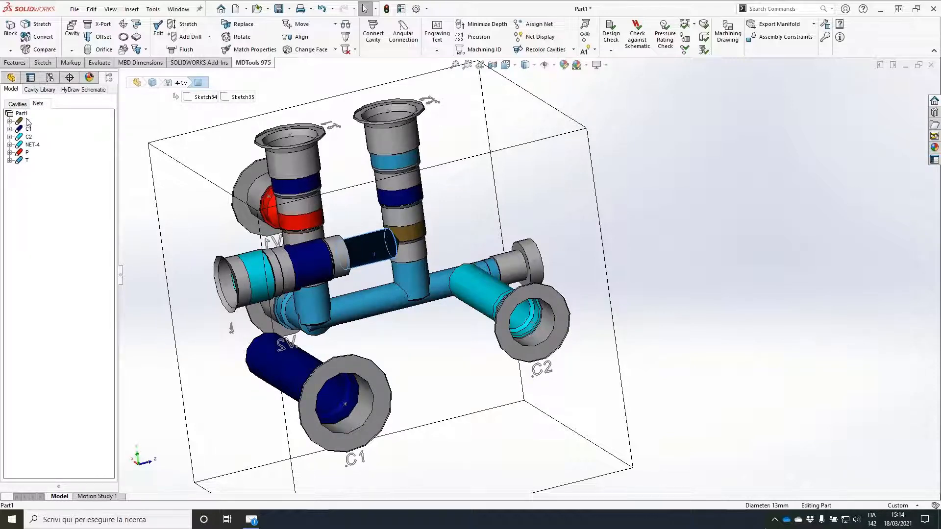
left_click(15, 105)
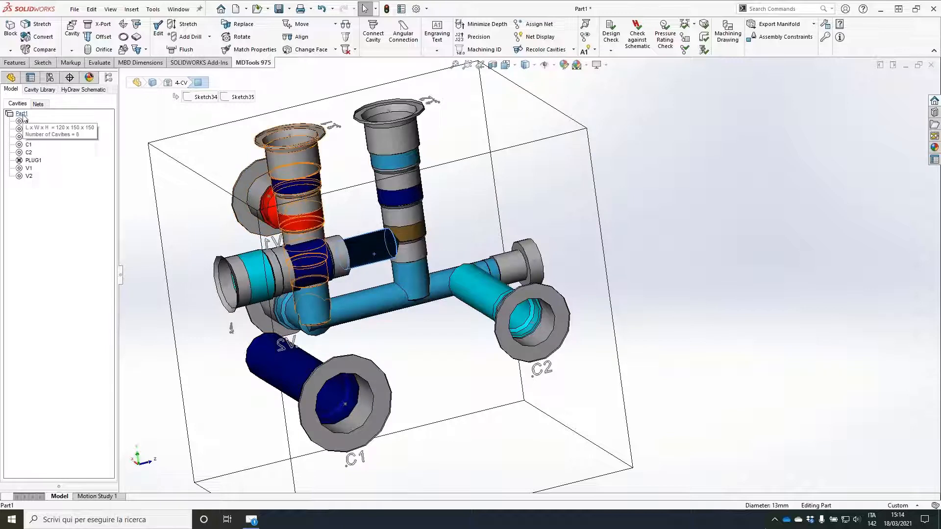
left_click(38, 104)
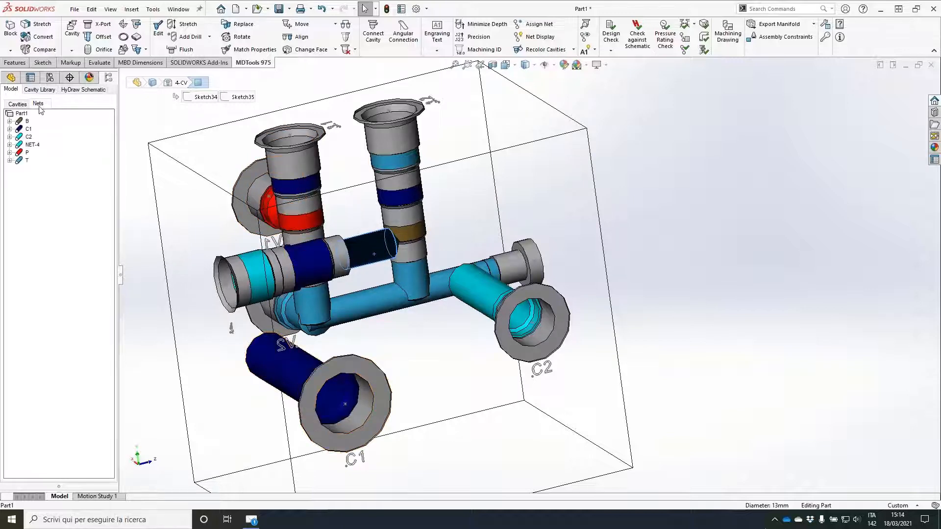
right_click(31, 145)
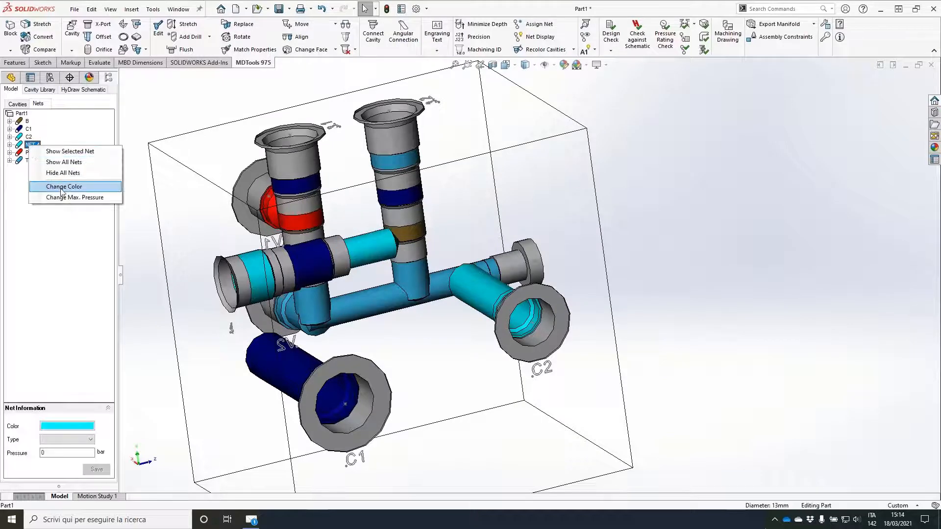
left_click(62, 187)
left_click(438, 146)
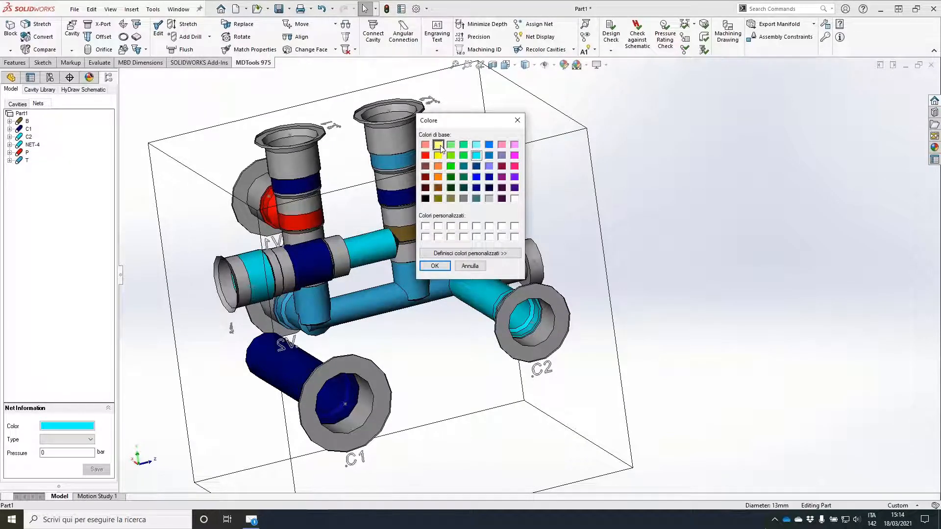
left_click(433, 266)
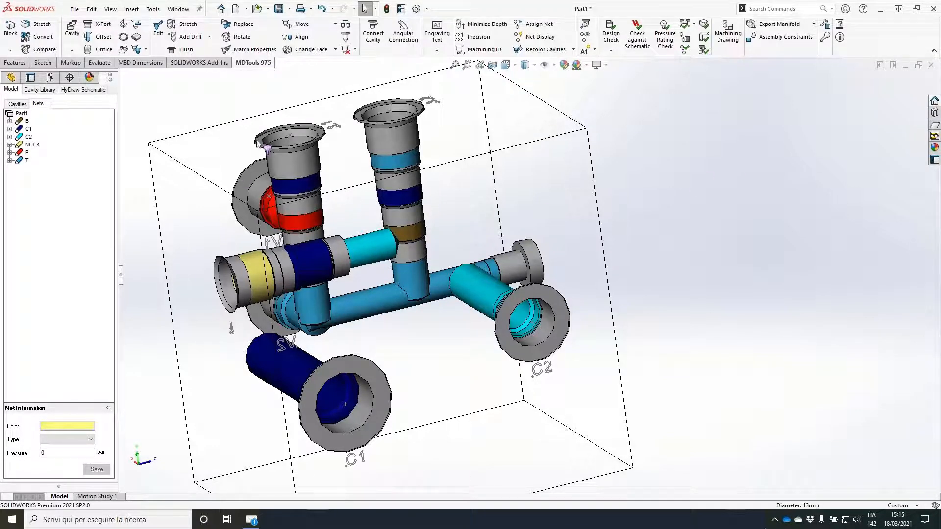
Step: Connect the C2 port to port 1 of component 4's cavity, with the C2 port placed at X 50
left_click(367, 32)
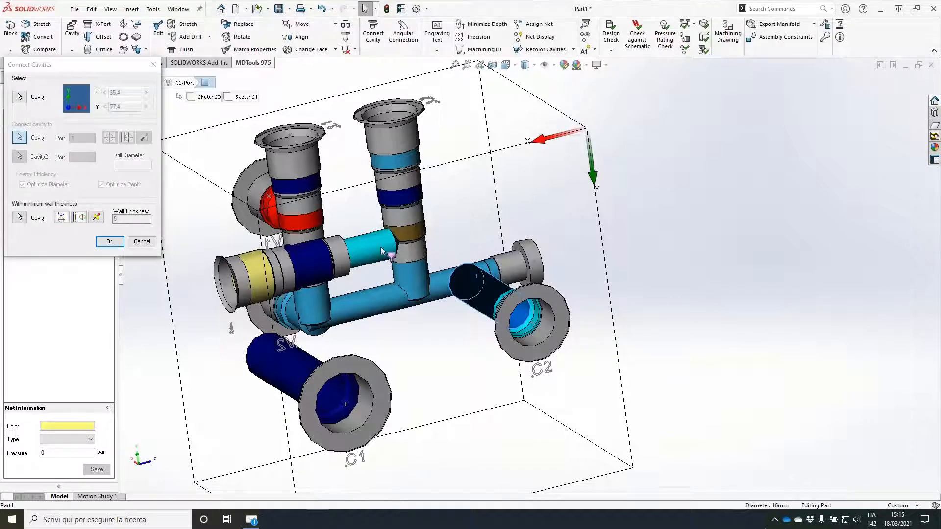
left_click(445, 261)
double_click(118, 92)
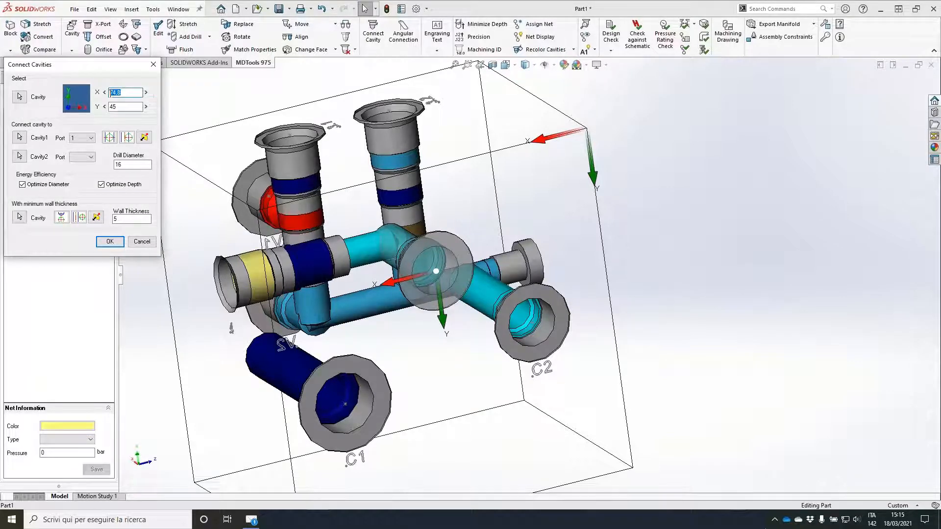
type("50")
key("Tab")
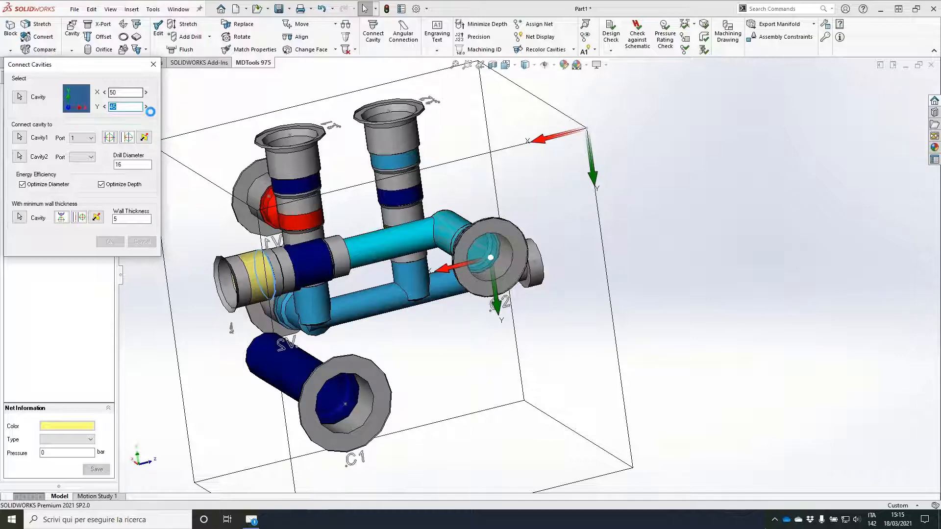
Step: Save the part as WebinarBlock in the 03_MDTools folder
left_click(280, 8)
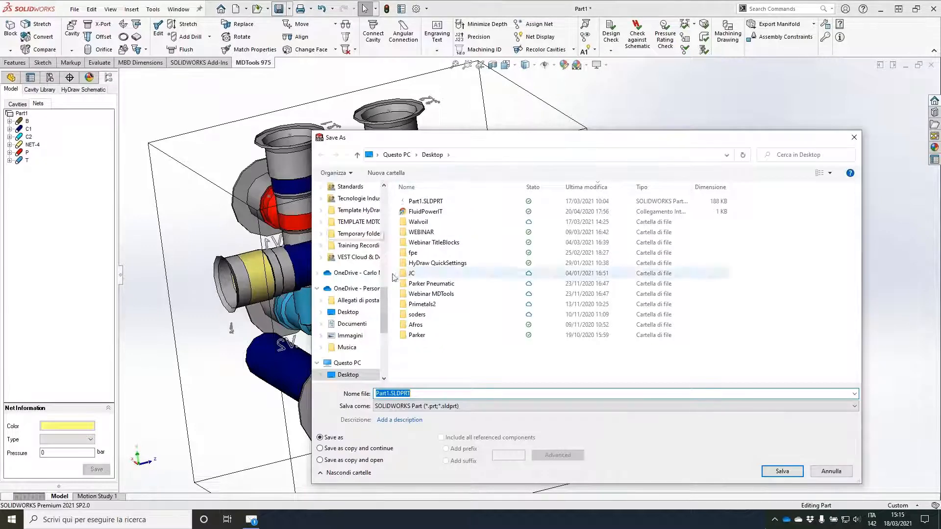
left_click(353, 264)
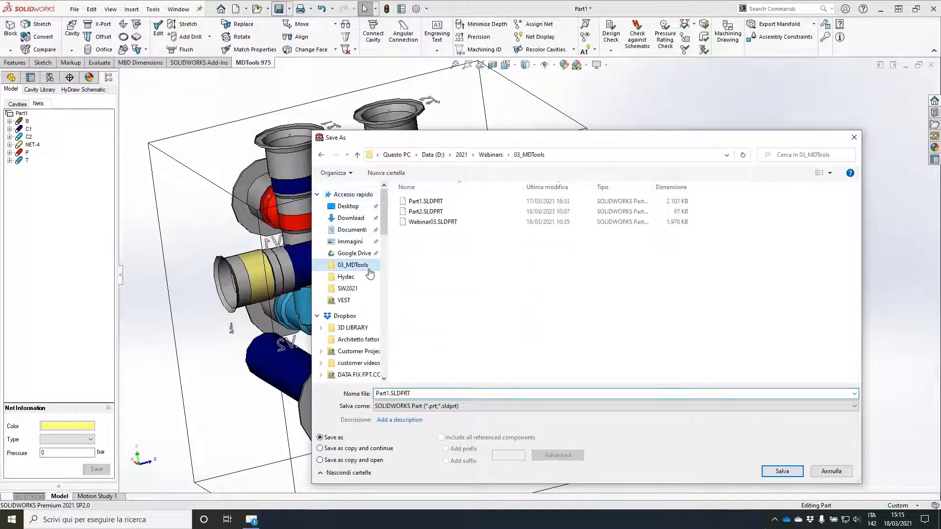
double_click(415, 394)
type("wEBINAR")
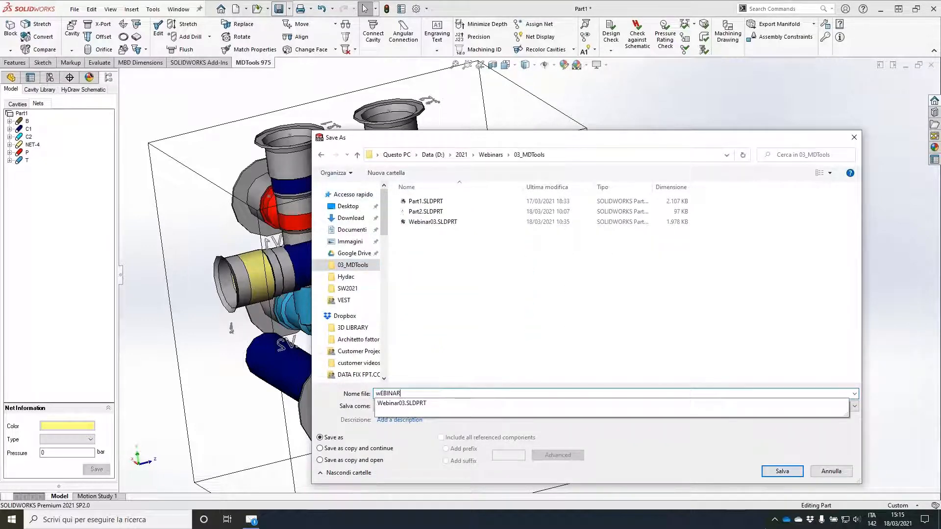
key("BackSpace")
key("BackSpace")
key("BackSpace")
key("BackSpace")
key("BackSpace")
key("BackSpace")
type("WebinarBlock")
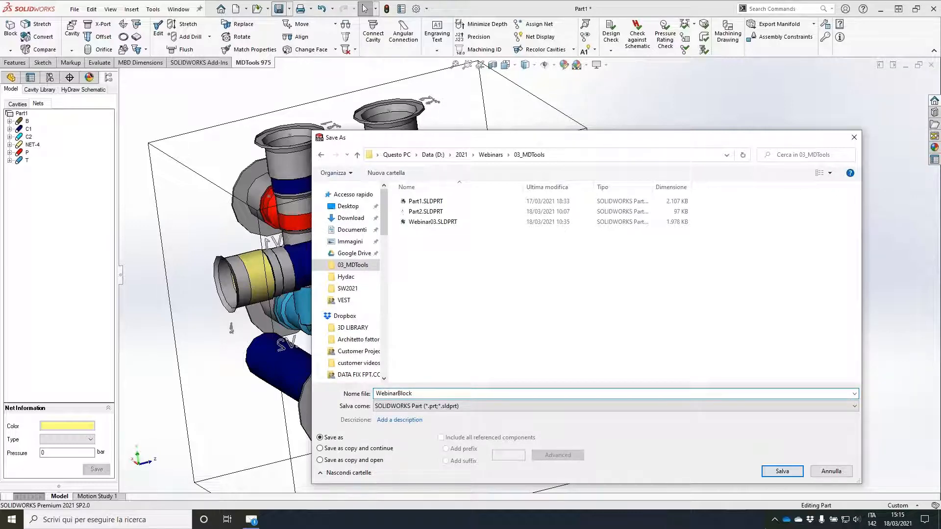
key("Return")
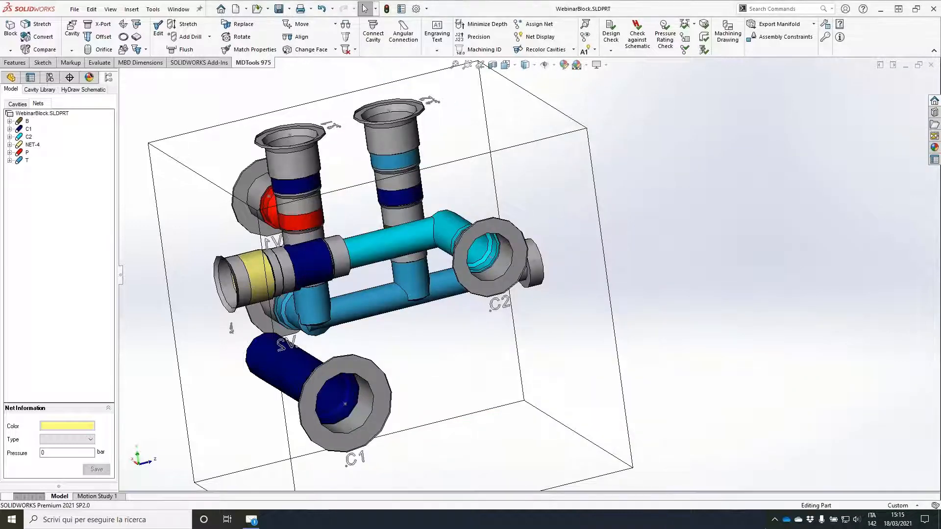
Step: Connect the C1 port to port 2 of component 4's cavity
left_click(372, 31)
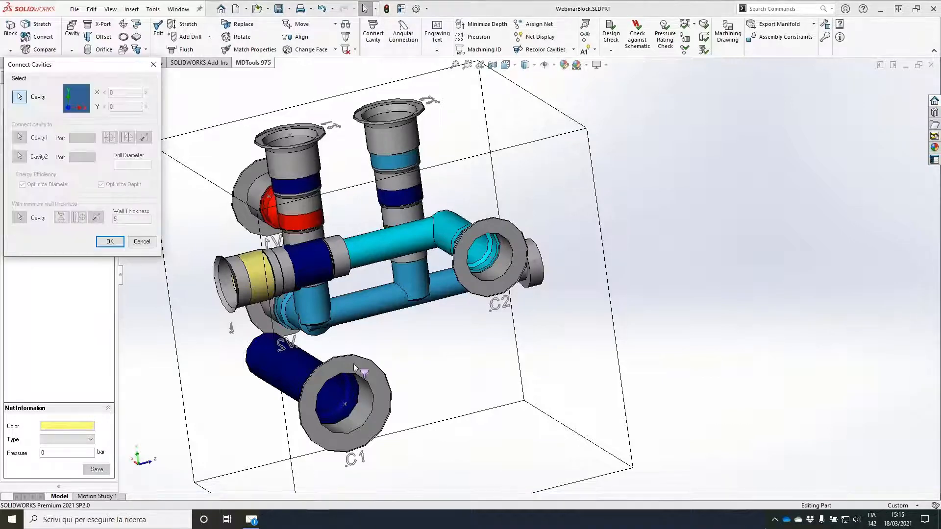
left_click(354, 364)
left_click(110, 242)
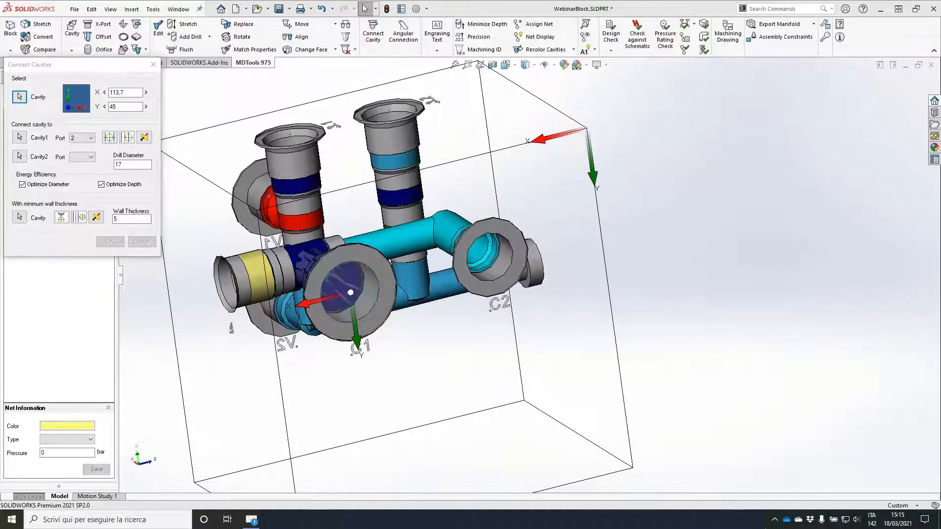
Step: Insert component 6's FC08-2 cavity from the schematic on the block face that holds cavities 3.1 and 3.2
middle_click_drag(417, 294, 536, 258)
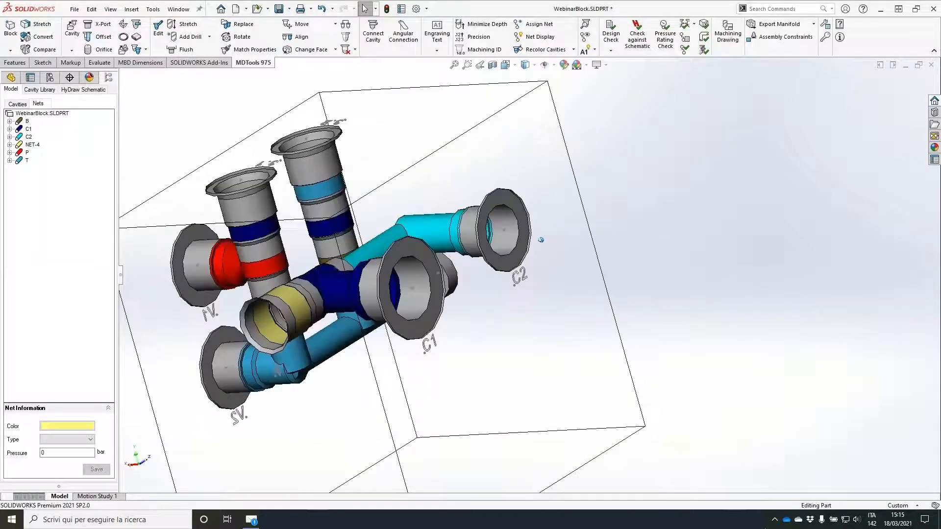
left_click(83, 89)
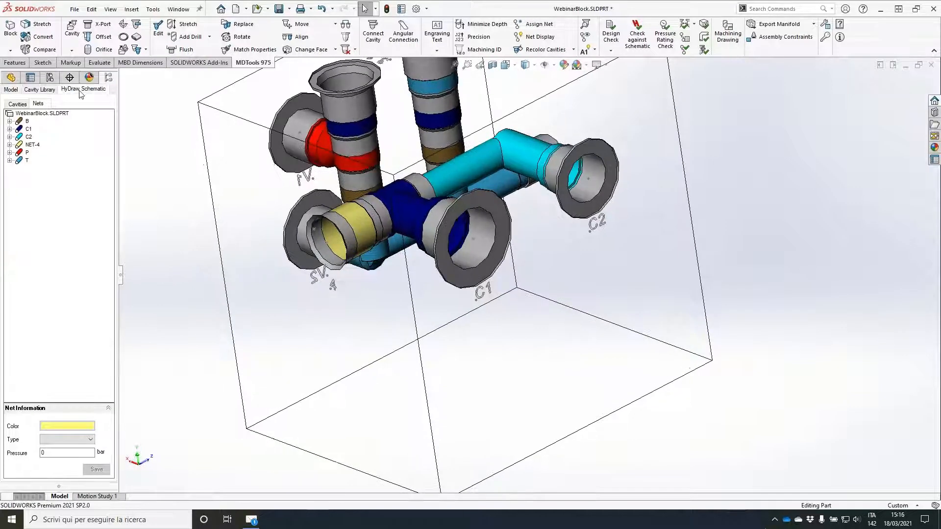
left_click(30, 233)
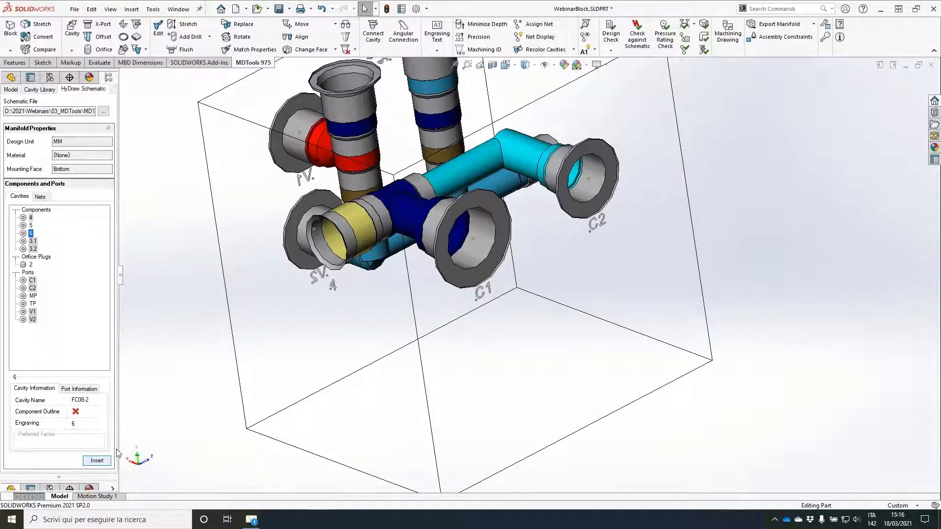
left_click(97, 461)
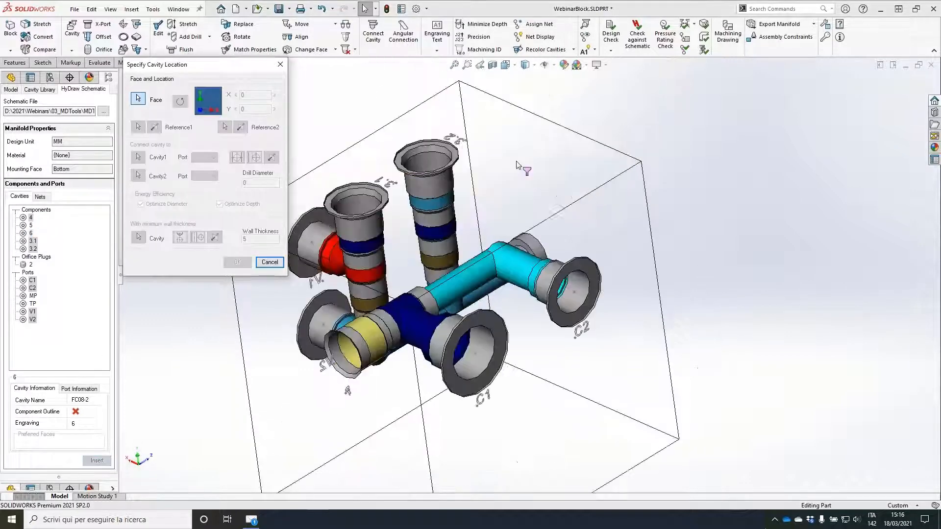
left_click(515, 162)
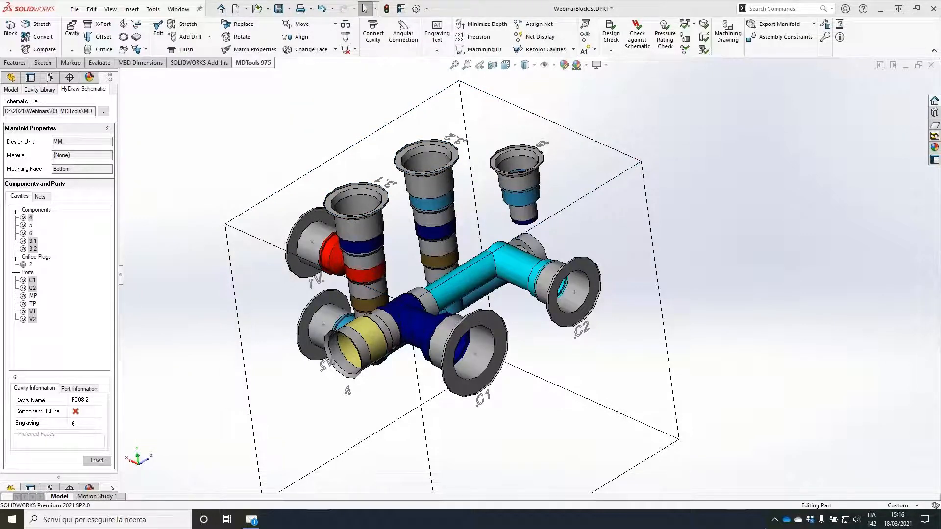
Step: Connect component 6's cavity to the C1 port's drilling, placing the cavity at X 35, Y 110
mouse_move(532, 378)
middle_mouse_down()
mouse_move(544, 273)
mouse_move(229, 242)
middle_mouse_up()
middle_click_drag(588, 236, 392, 245)
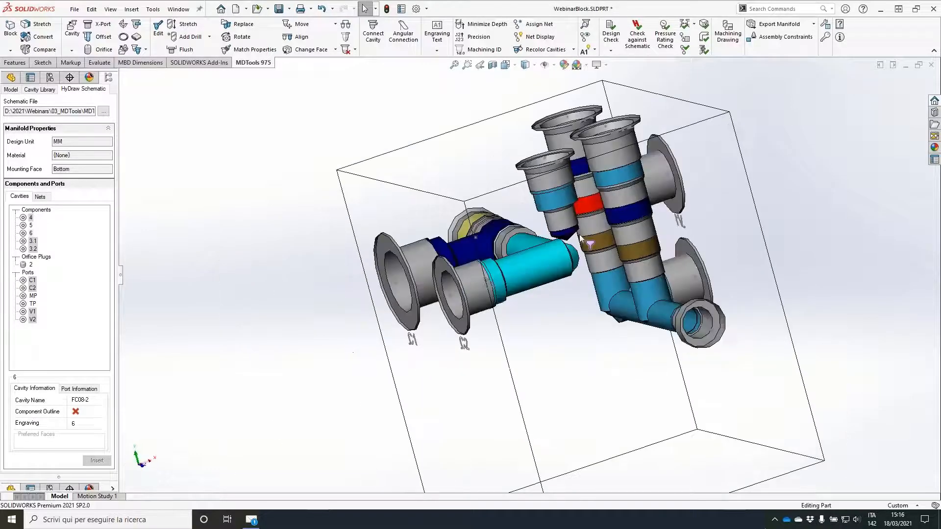
left_click(373, 33)
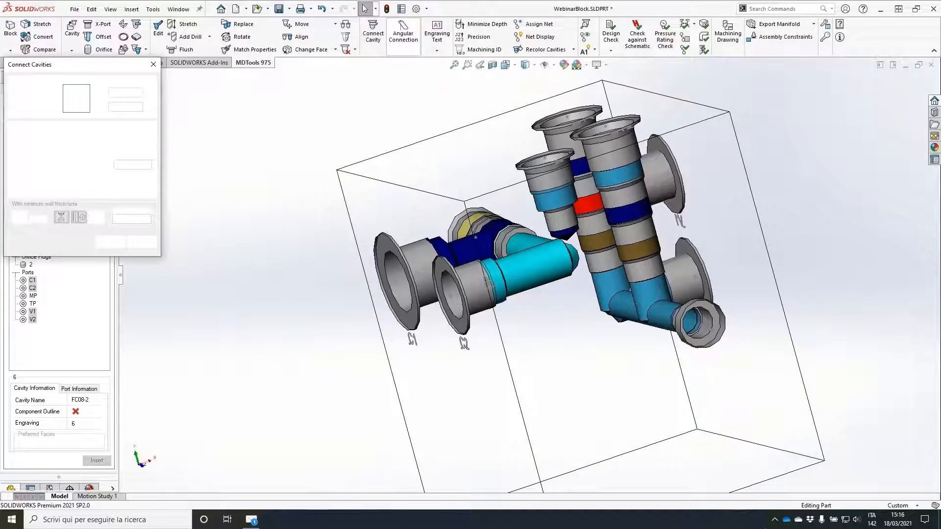
left_click(542, 177)
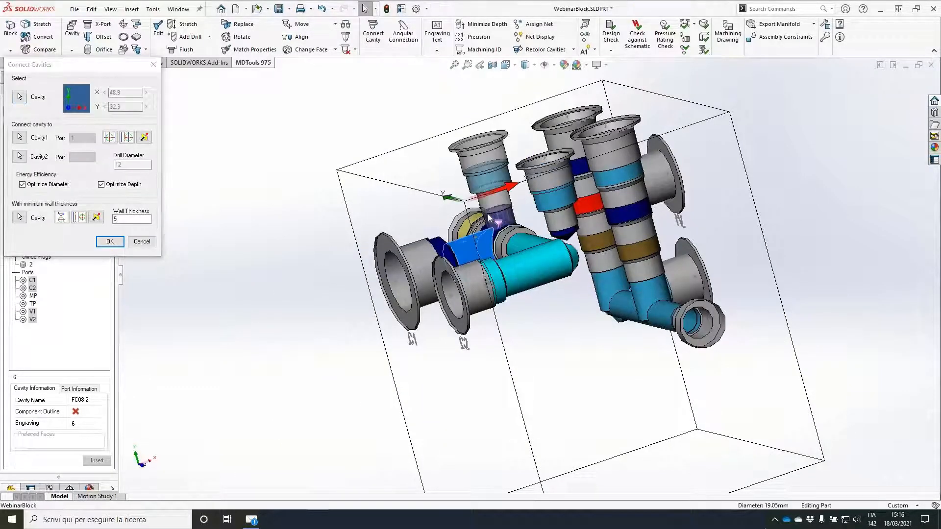
middle_click_drag(488, 219, 489, 171)
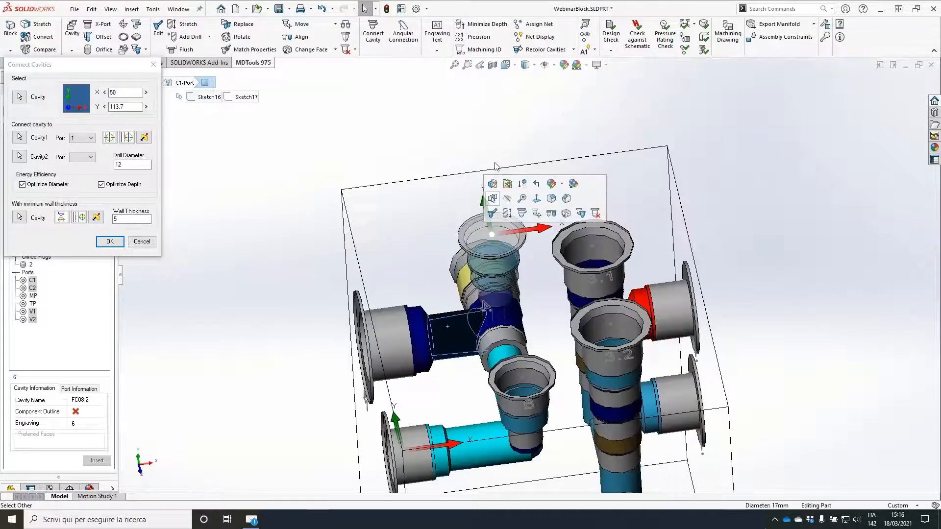
left_click_drag(346, 241, 313, 246)
left_click_drag(110, 92, 169, 87)
type("35")
key("Tab")
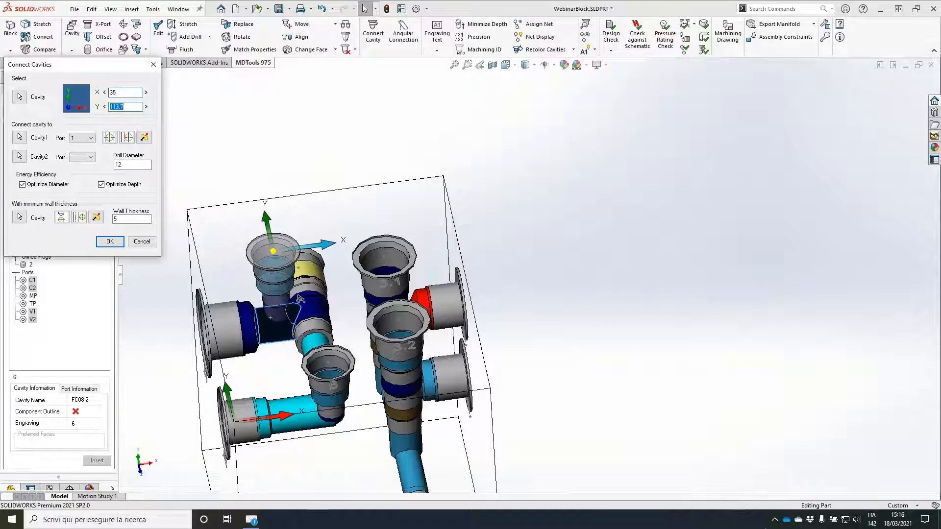
type("110")
key("Tab")
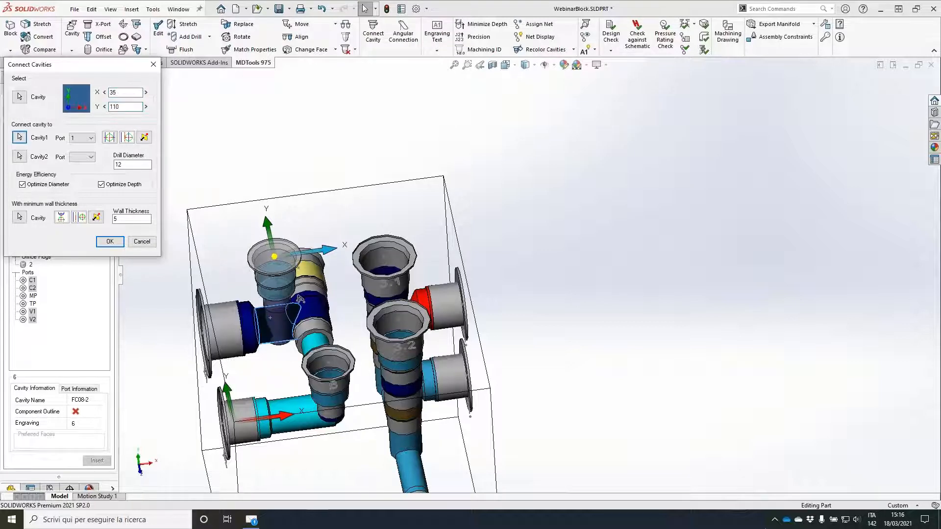
key("Return")
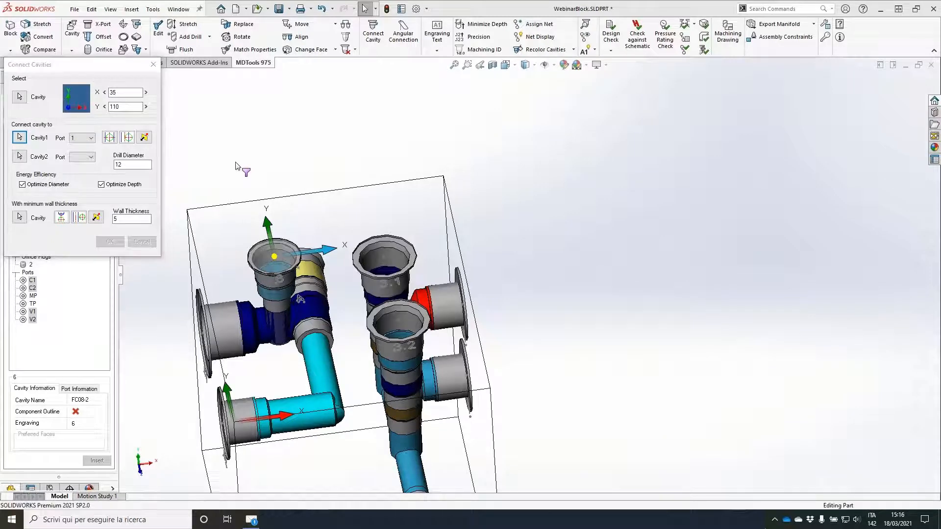
Step: Stretch the block from its bottom face to a height of 100 mm, without snapping to bar
middle_click_drag(237, 147, 371, 271)
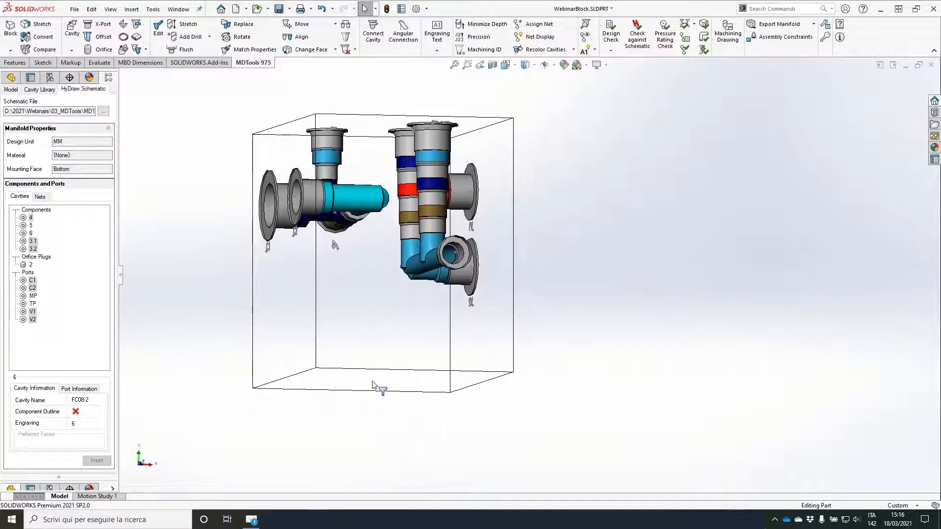
left_click(375, 385)
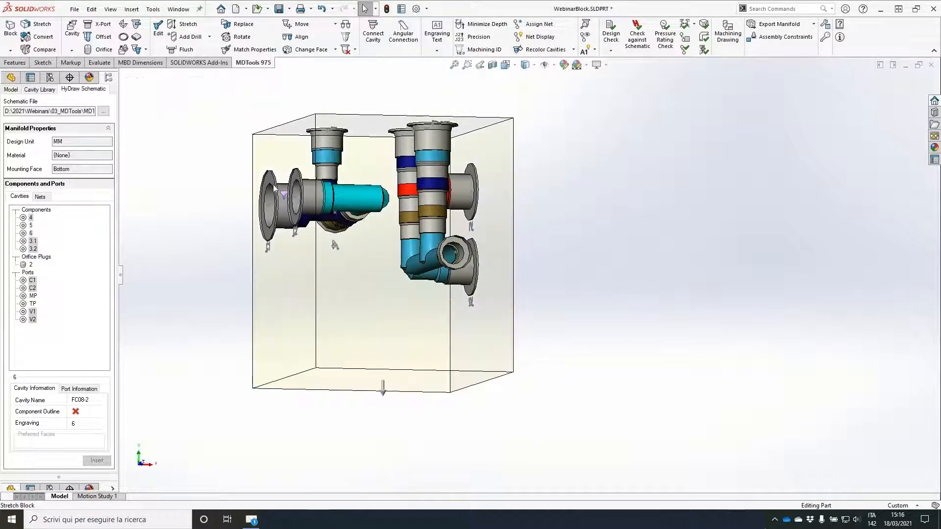
type("100")
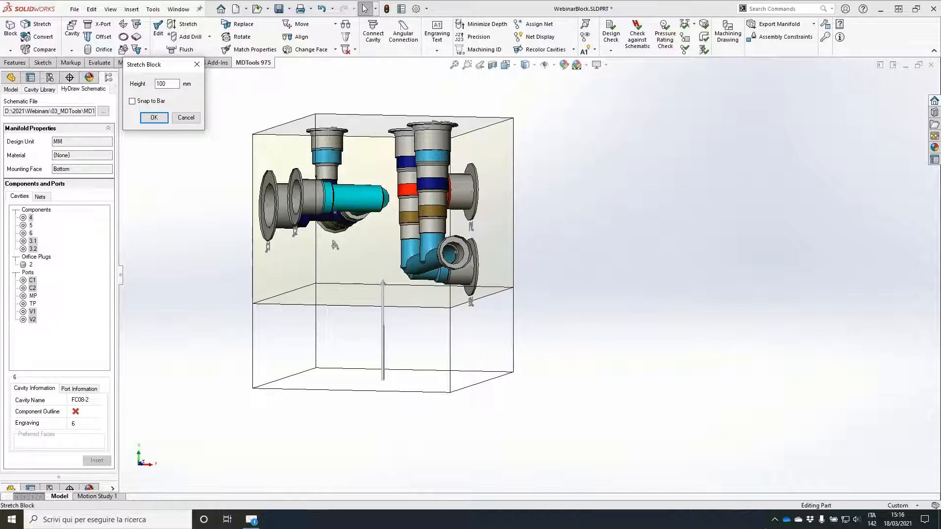
Step: Move the V2 engraving text beside its port, at about X 125.7, Y 89.5
middle_click_drag(376, 220, 511, 399)
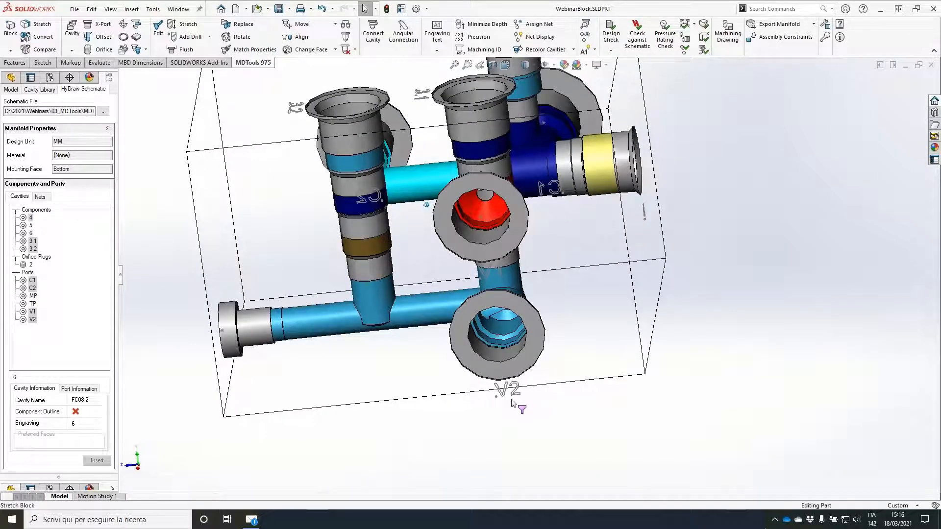
left_click(440, 27)
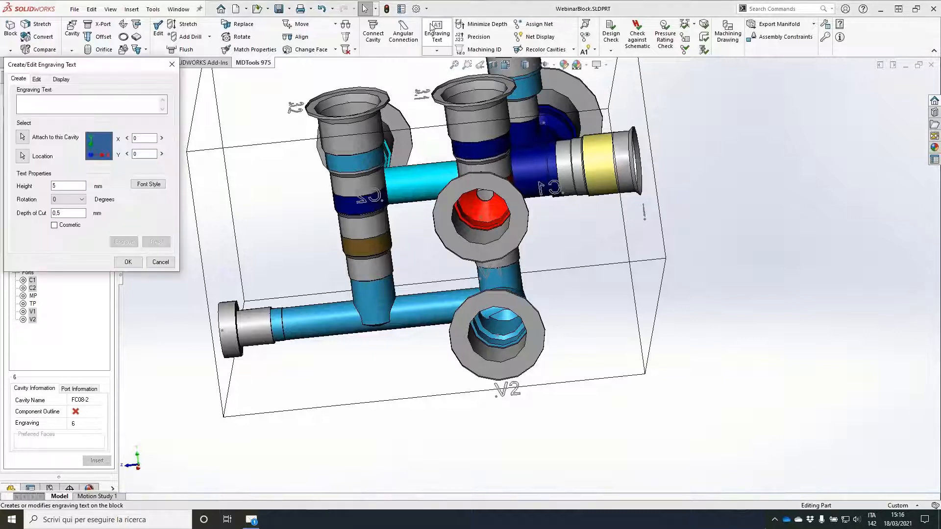
left_click(36, 78)
left_click(60, 114)
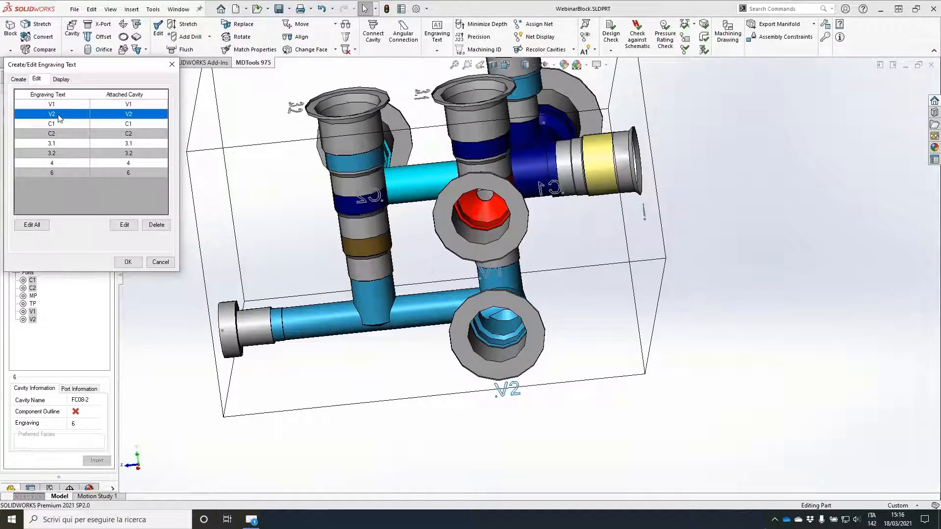
left_click(125, 225)
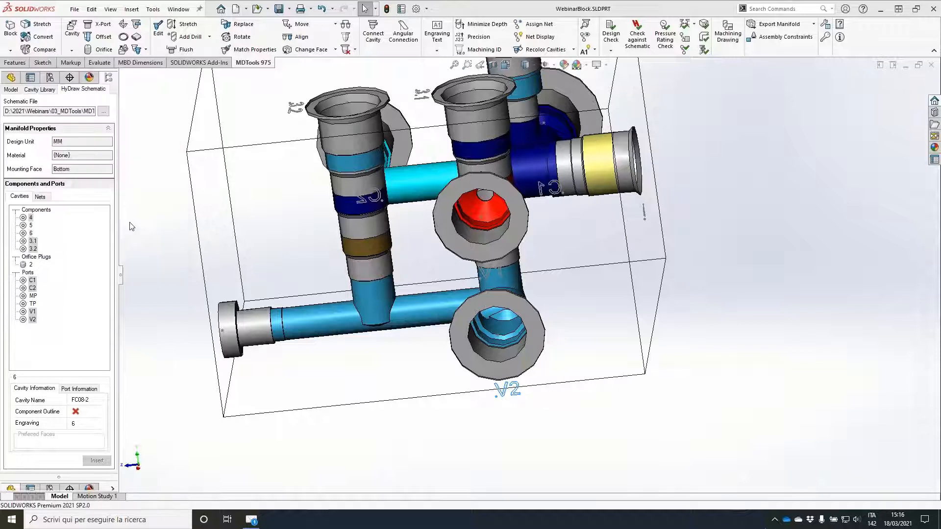
left_click(574, 357)
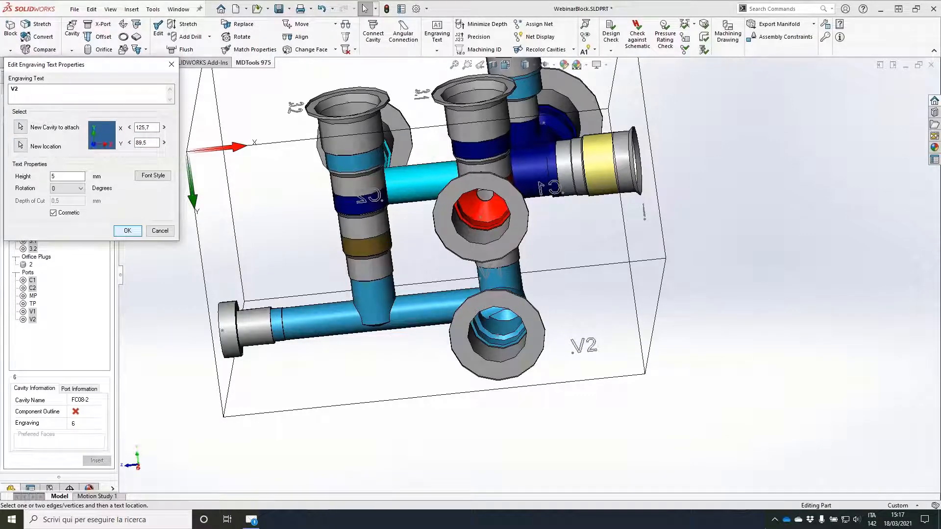
left_click(127, 230)
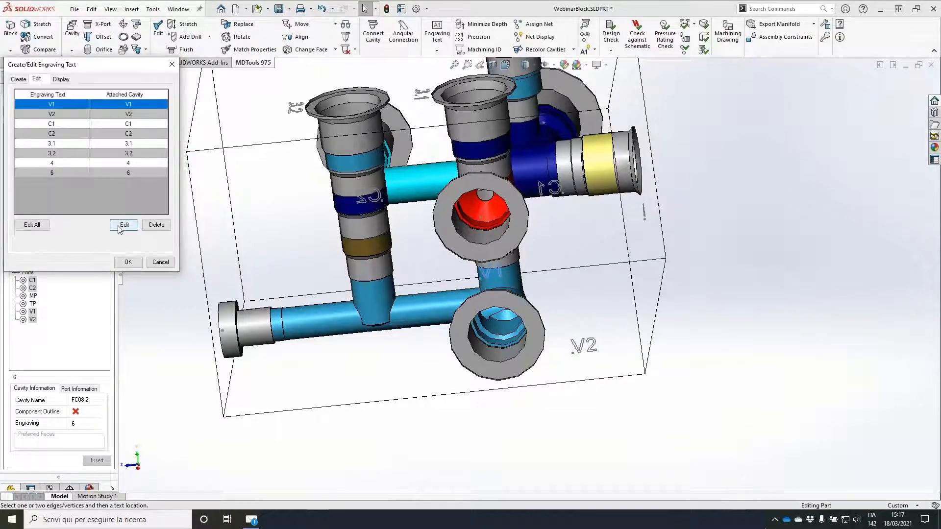
Step: Move the V1 engraving text beside its port and close the engraving editor
left_click(122, 226)
left_click(49, 148)
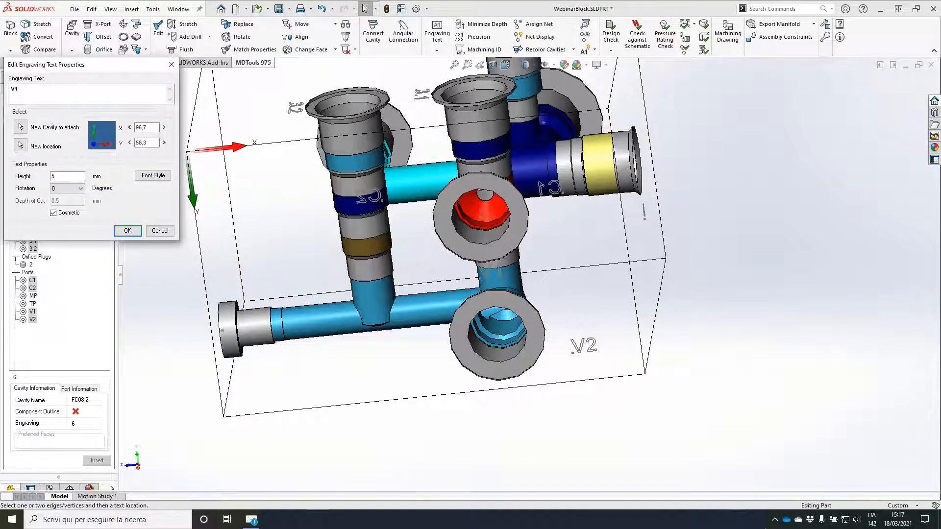
left_click(494, 158)
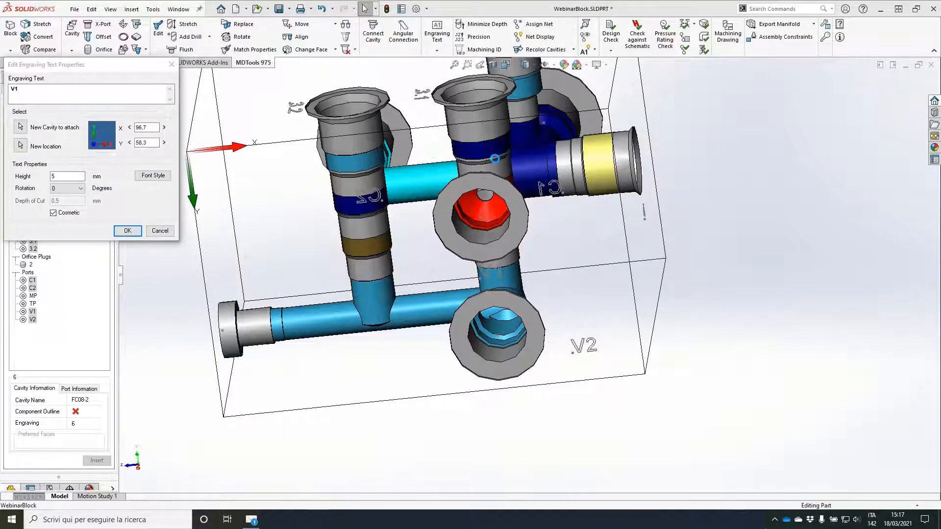
left_click(128, 231)
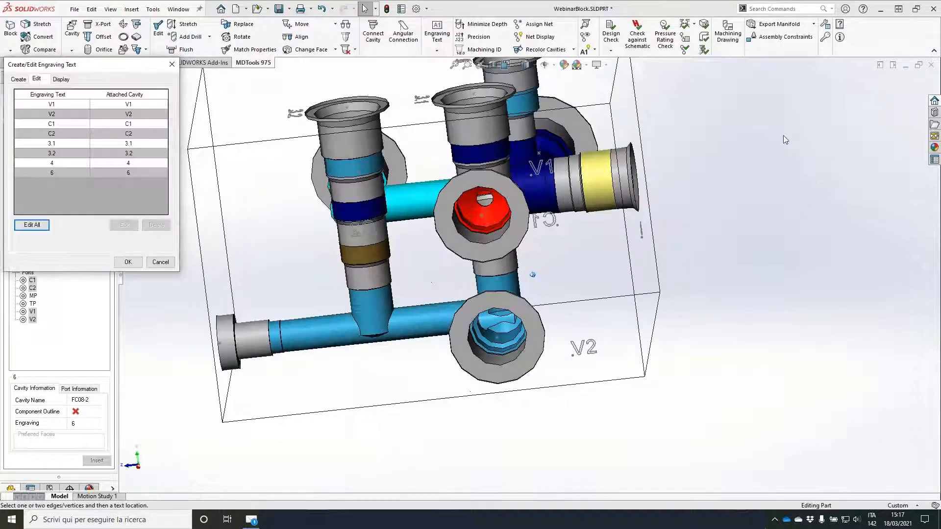
left_click(161, 262)
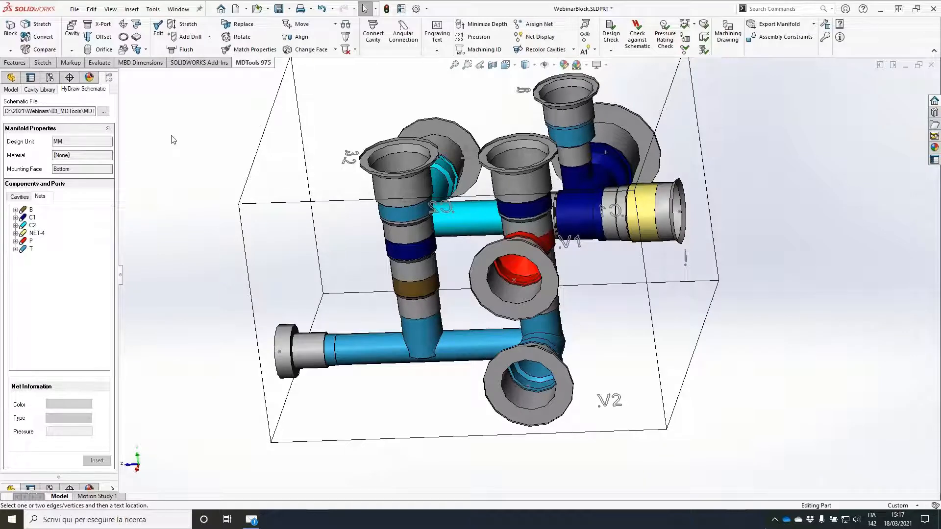
Step: Start inserting the cavity of component 5 from net B of the schematic
left_click(15, 210)
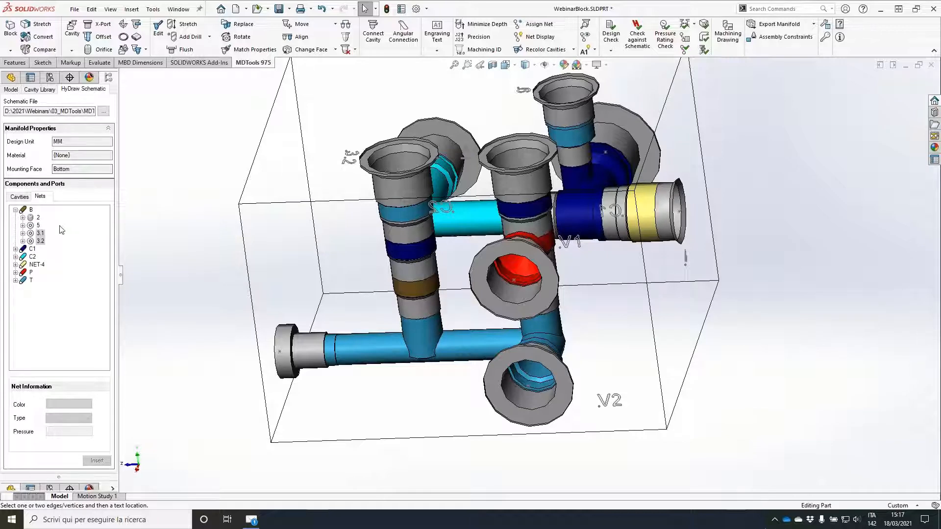
left_click(22, 226)
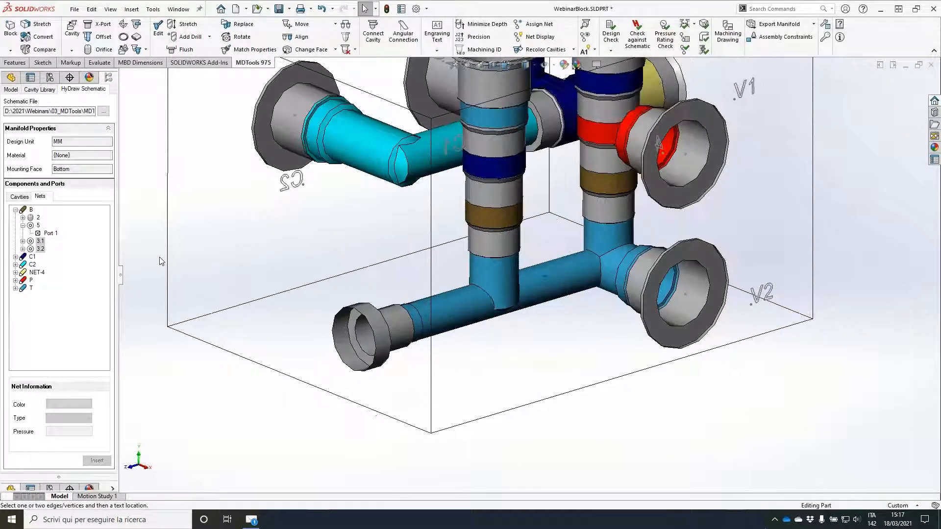
left_click(38, 225)
left_click(100, 460)
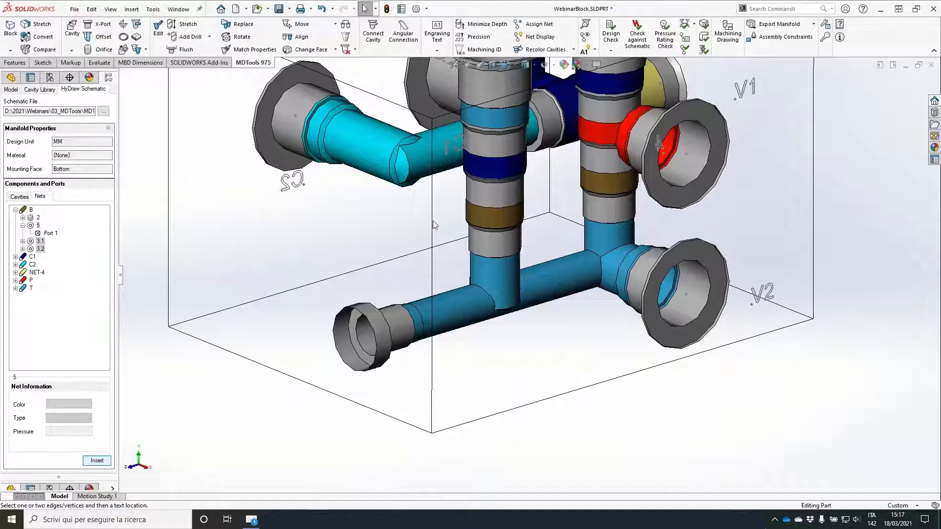
left_click(342, 230)
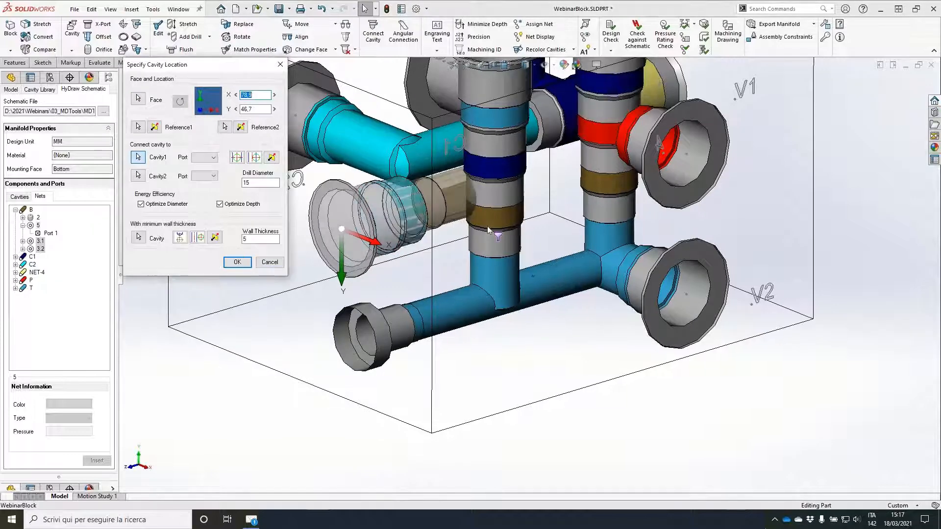
scroll(490, 228, "down", 3)
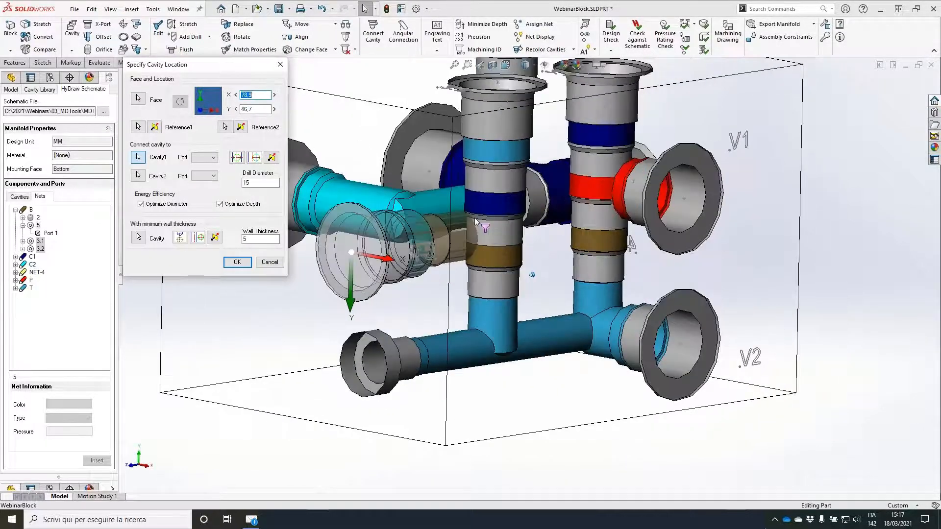
scroll(475, 218, "up", 3)
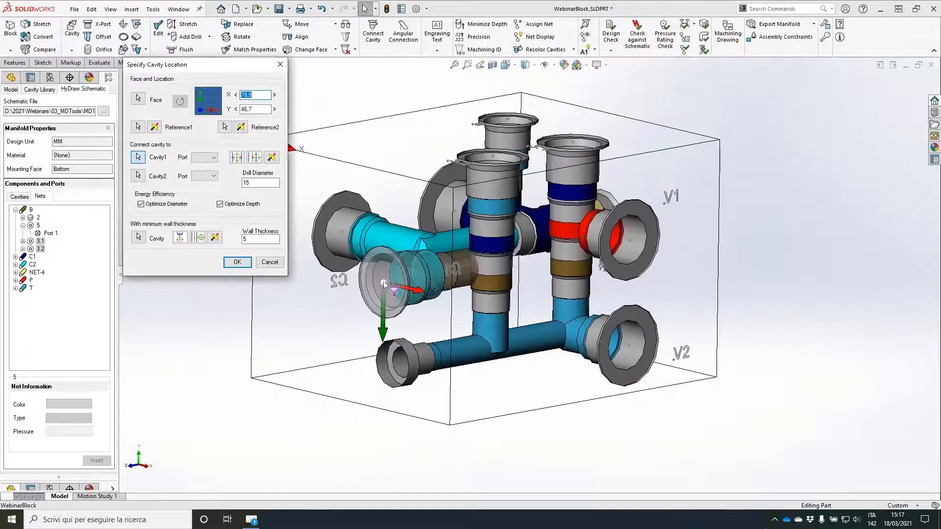
left_click(383, 284)
left_click_drag(383, 284, 342, 225)
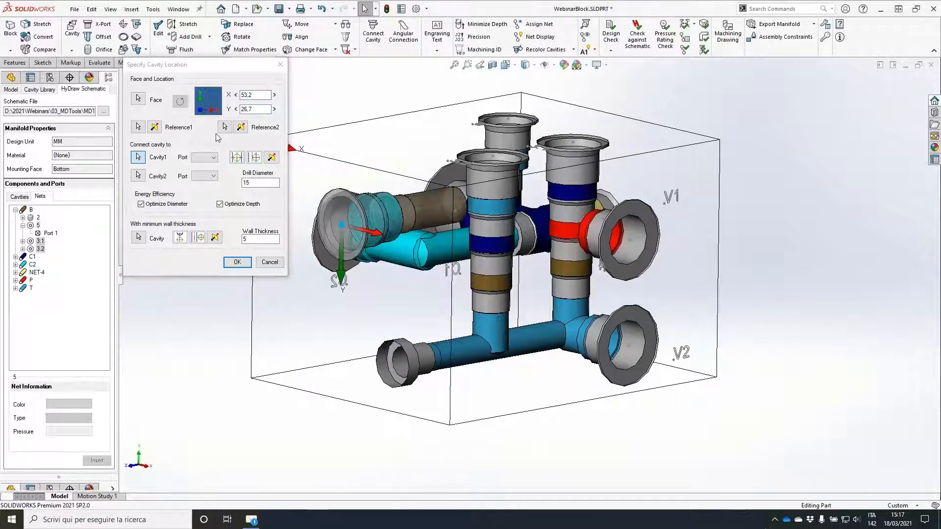
Step: Place component 5's cavity on the block's top face, in the corner beside the C2 port's drilling
left_click(385, 150)
middle_click_drag(385, 150, 420, 153)
left_click(421, 150)
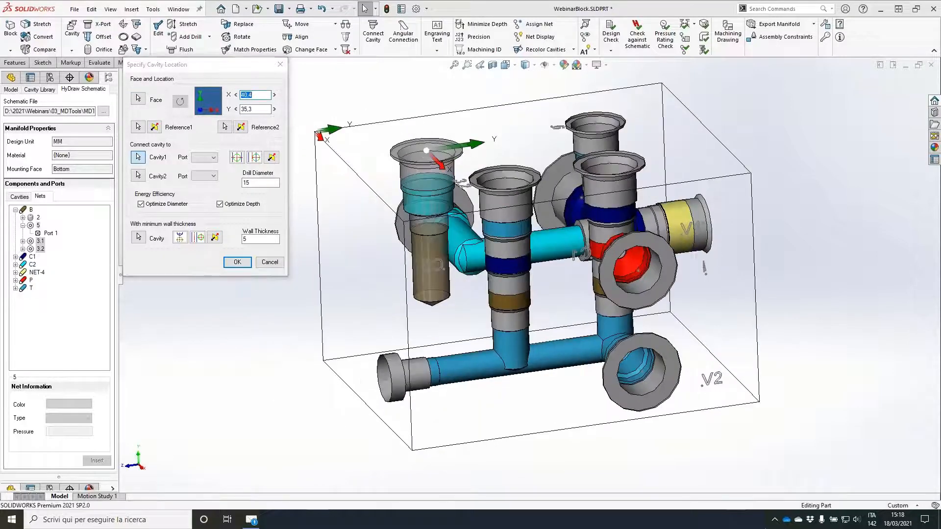
left_click_drag(426, 150, 411, 155)
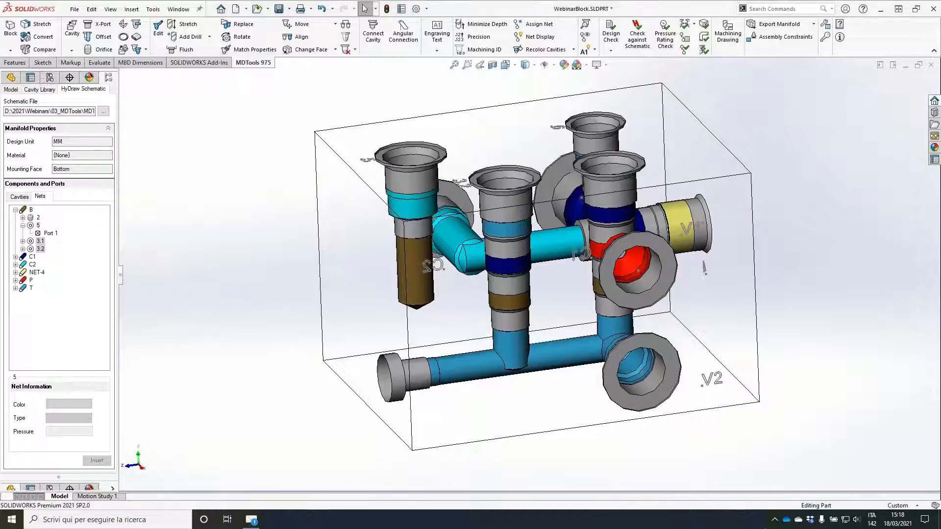
Step: Move the C2 port in the positive X direction on its face, away from component 5's cavity
middle_click_drag(220, 137, 470, 160)
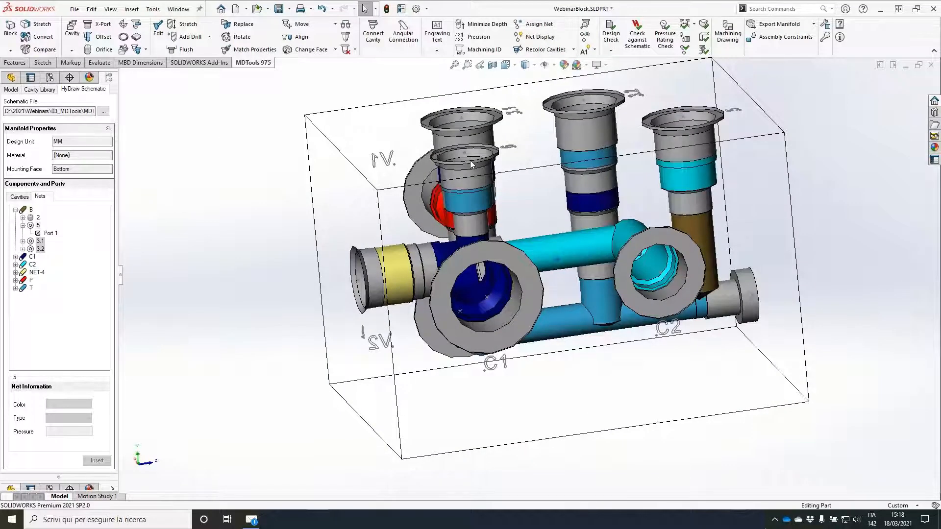
scroll(736, 186, "down", 3)
left_click(628, 278)
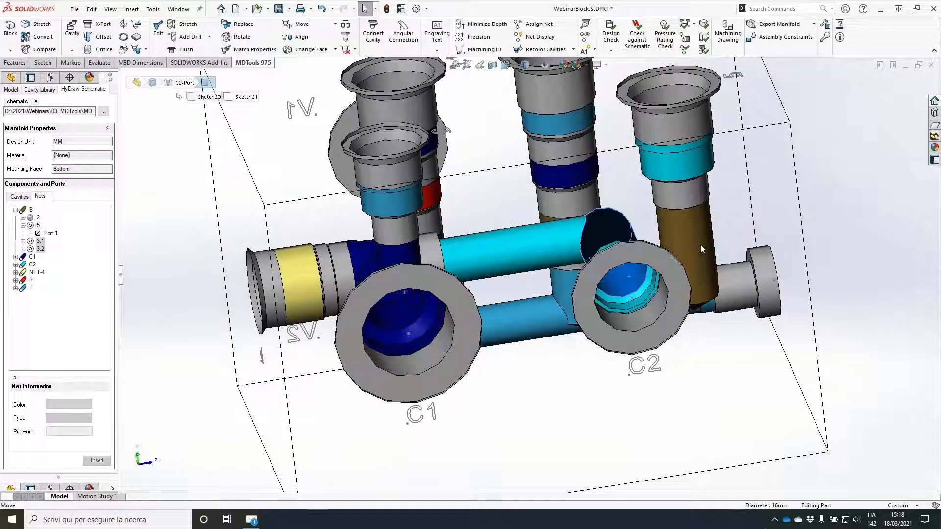
left_click(702, 248)
type("55")
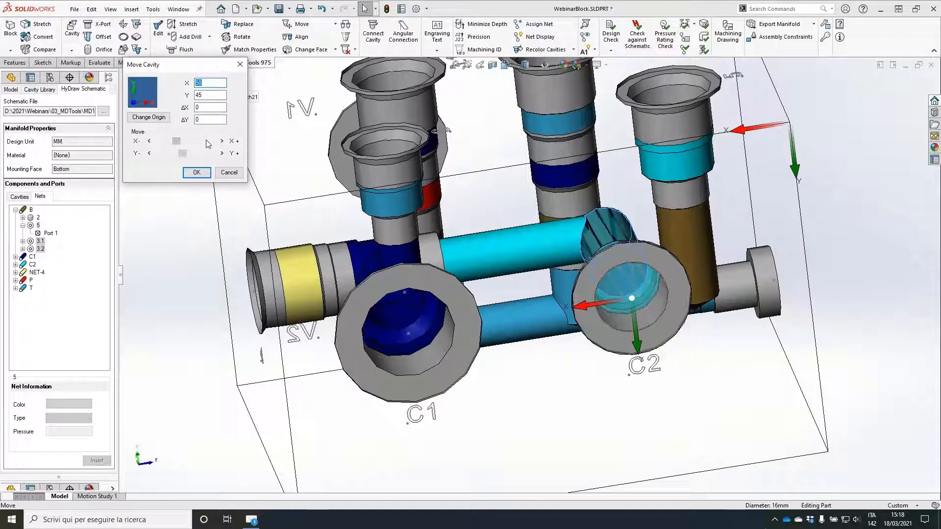
left_click(202, 141)
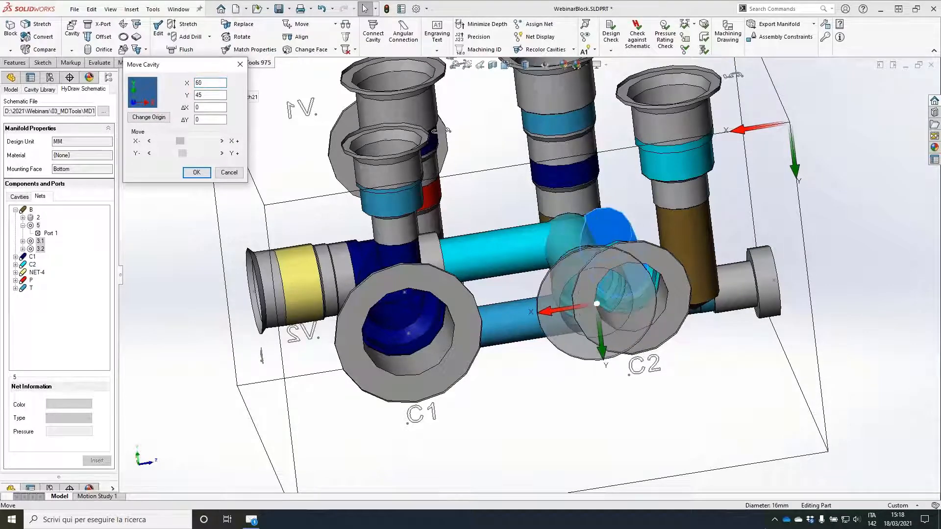
left_click(201, 140)
left_click(200, 177)
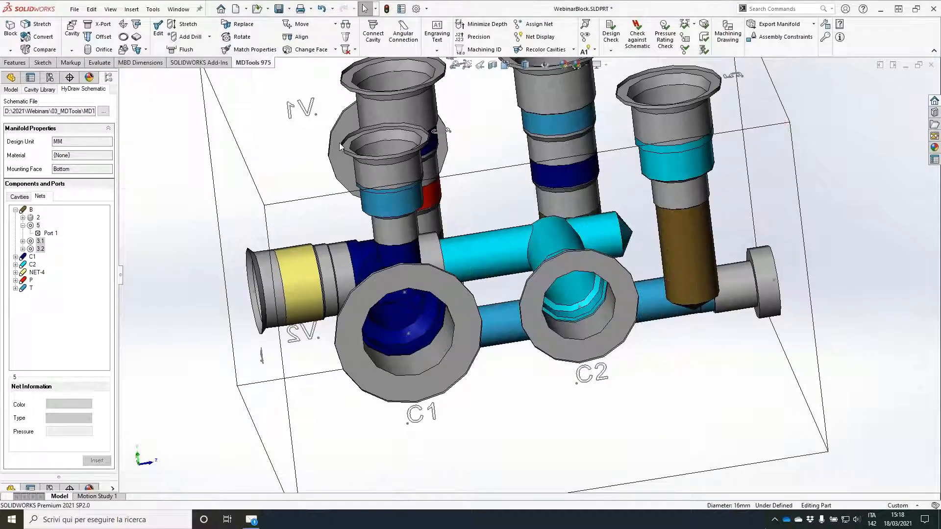
Step: Insert construction port PLUG2 with cavity XG18 and drill diameter 6 on the side face, connecting the net B ports of both 3.x cavities
middle_click_drag(393, 174, 613, 274)
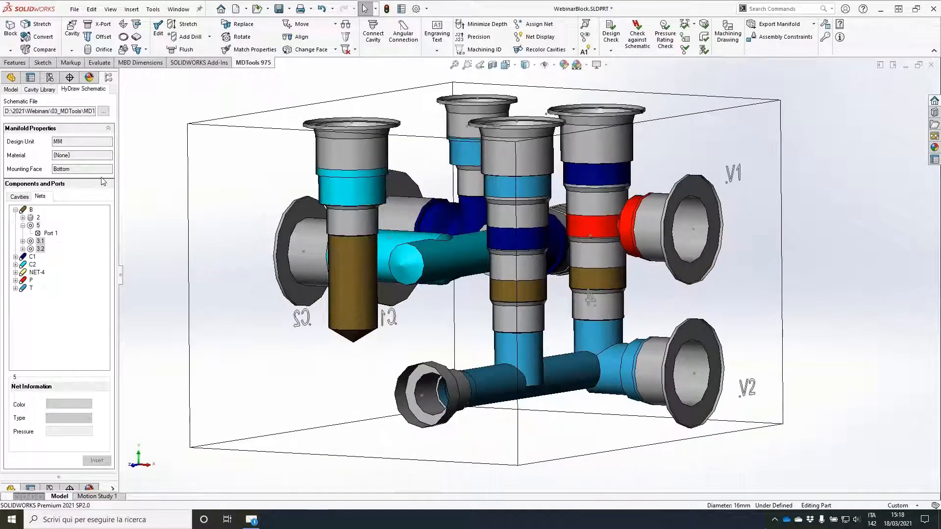
left_click(100, 27)
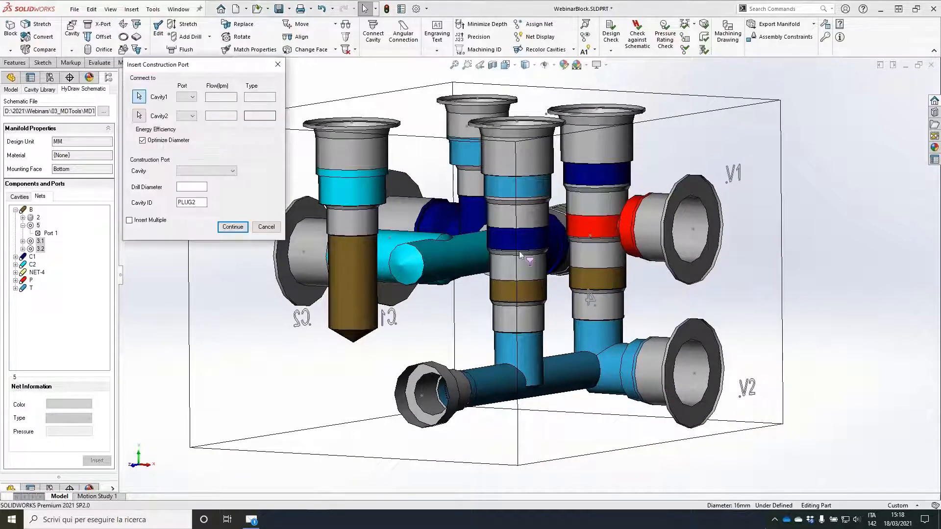
left_click(234, 229)
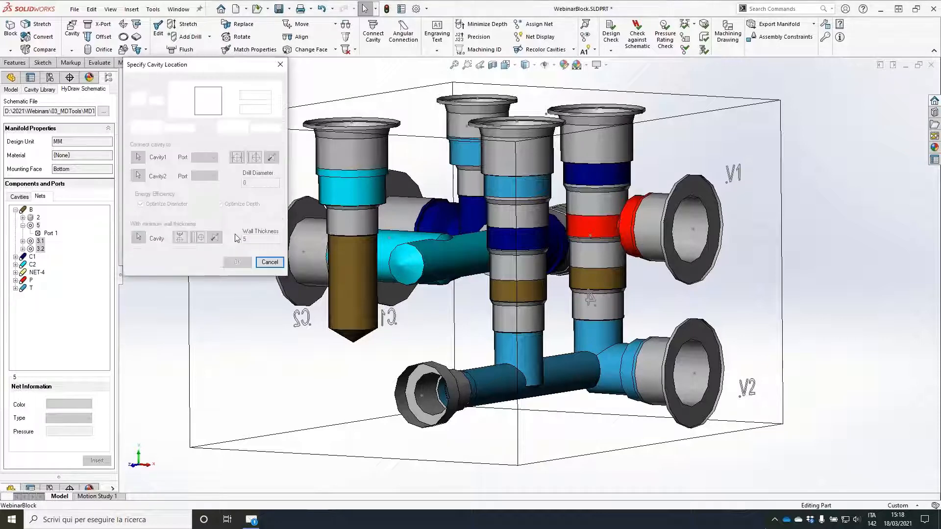
left_click(236, 368)
left_click(241, 264)
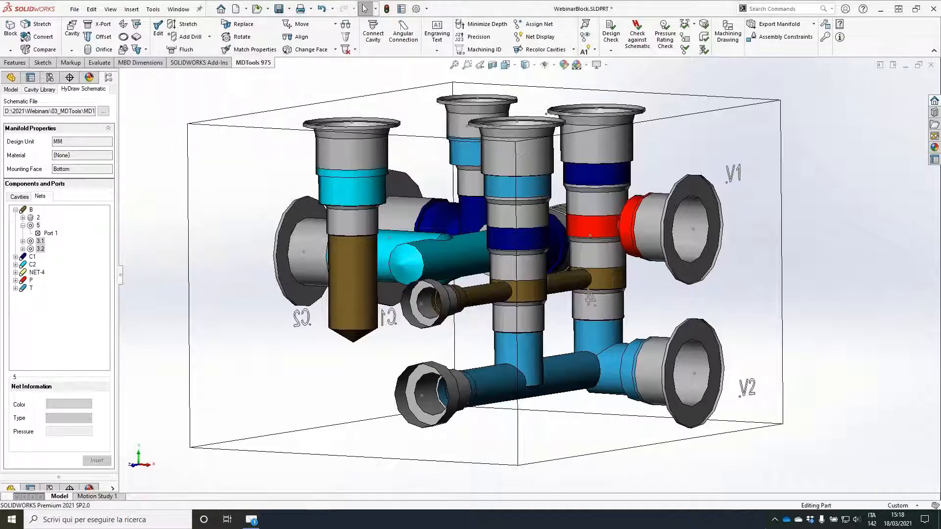
Step: Place construction port PLUG3, cavity XG14 with drill diameter 11.5, for component 5's port 1 on the V1/V2 face, referenced to PLUG2
middle_click_drag(473, 257, 397, 260)
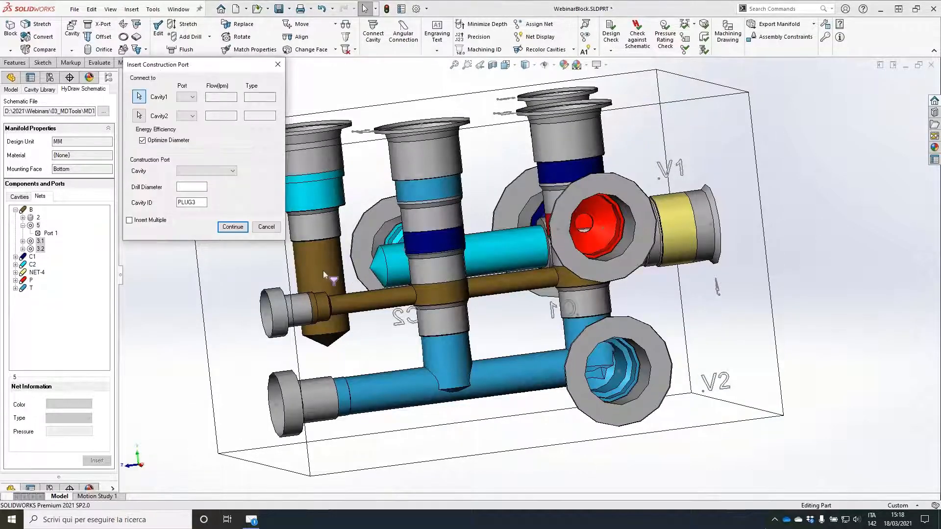
left_click(233, 227)
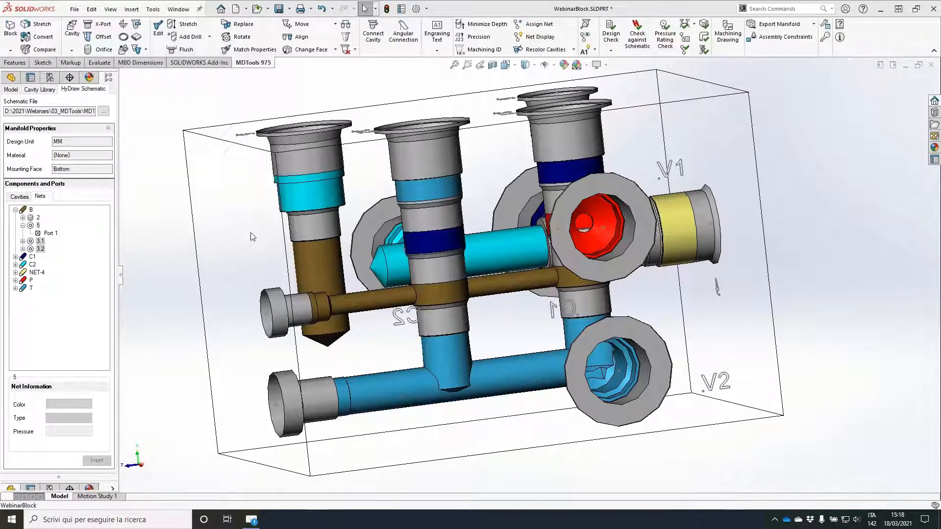
left_click(523, 322)
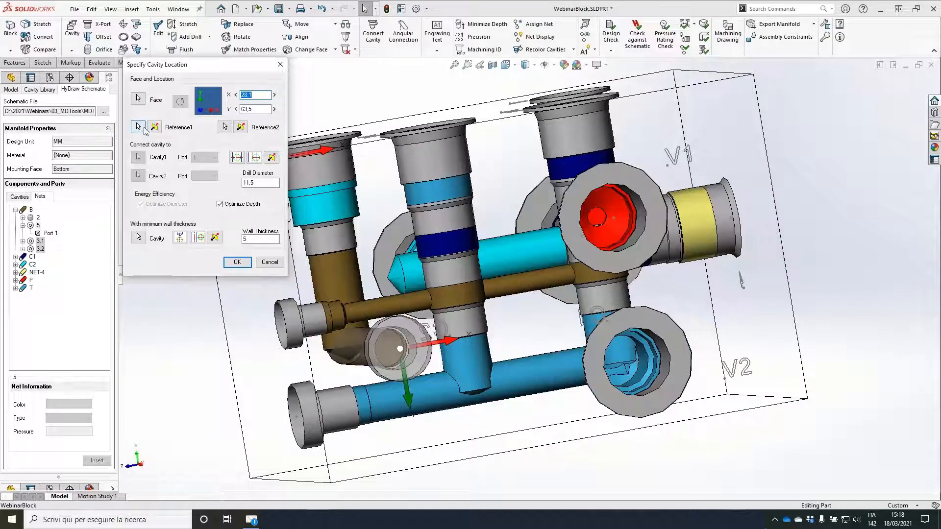
left_click(143, 129)
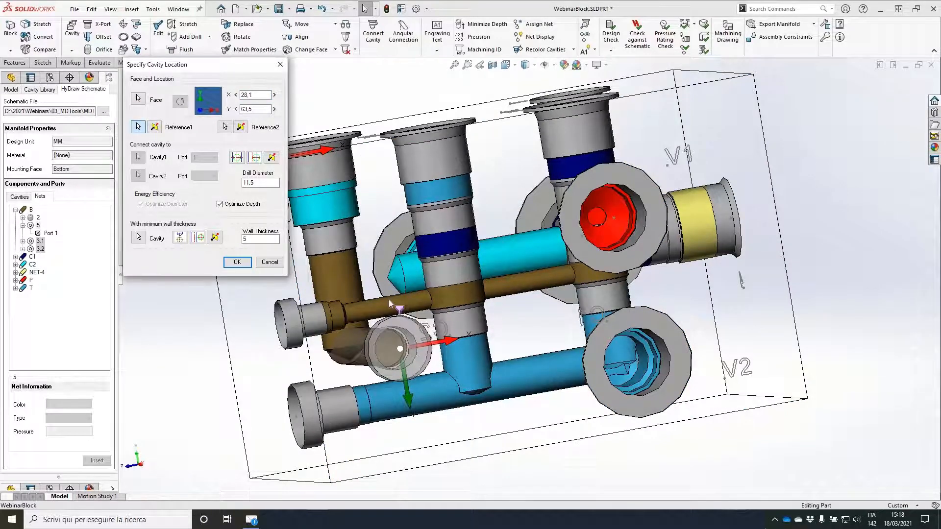
left_click(403, 298)
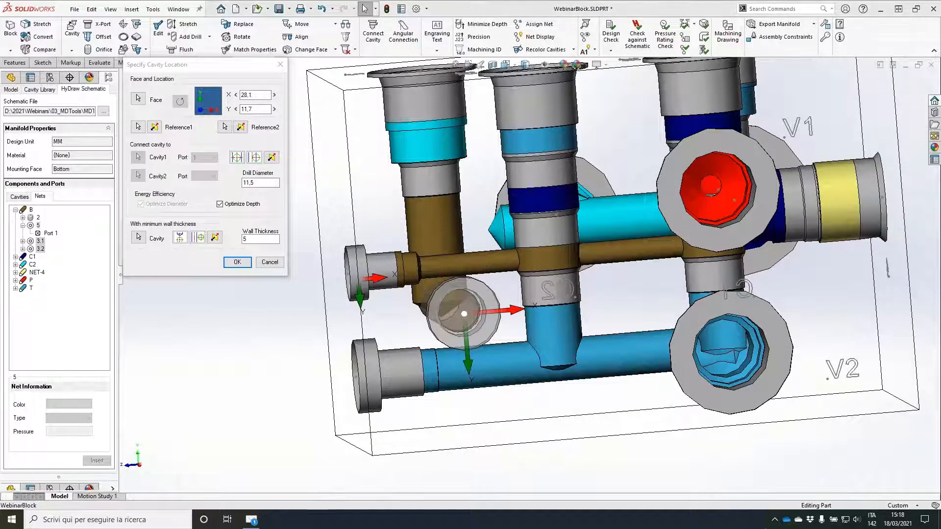
mouse_move(351, 245)
left_mouse_down()
mouse_move(396, 314)
mouse_move(362, 240)
left_mouse_up()
left_click_drag(329, 286, 371, 278)
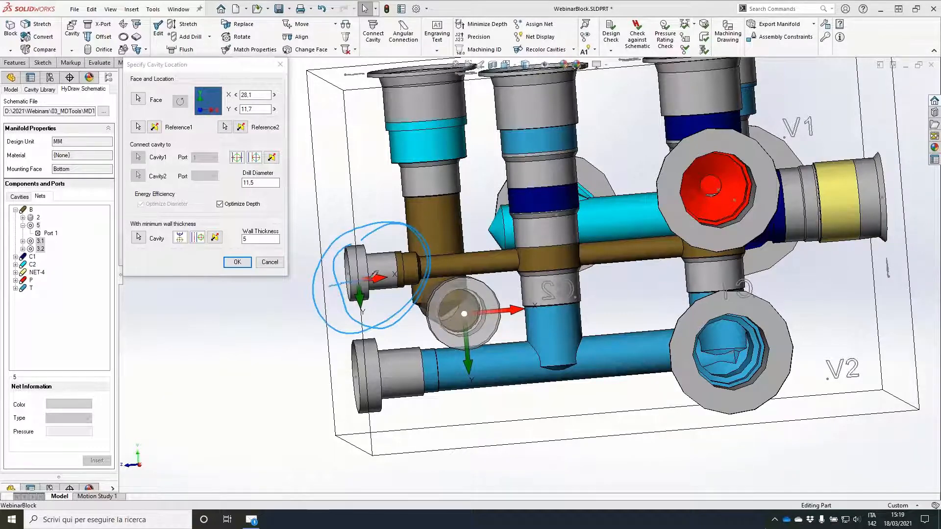
mouse_move(318, 309)
left_mouse_down()
mouse_move(380, 304)
mouse_move(345, 310)
mouse_move(354, 288)
left_mouse_up()
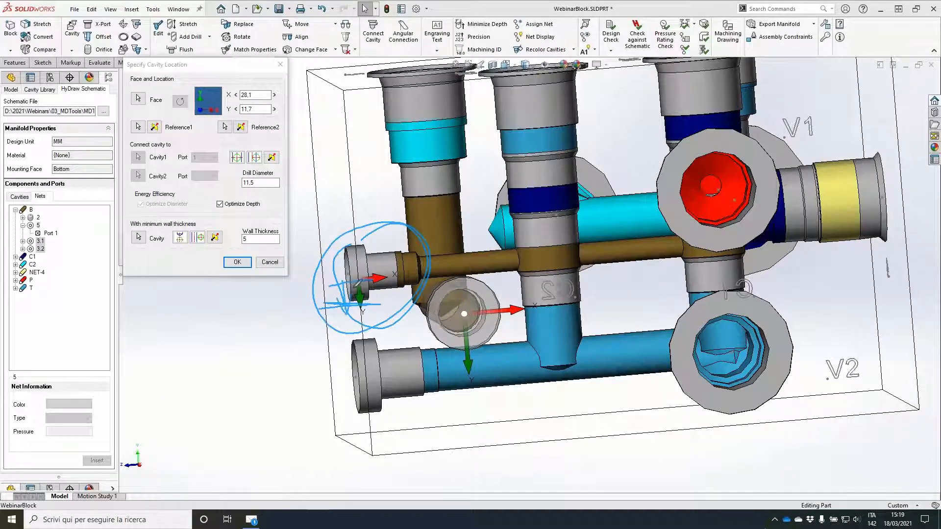
Step: Set PLUG3's location to X 30, Y 0 relative to PLUG2 and insert it
left_click(257, 109)
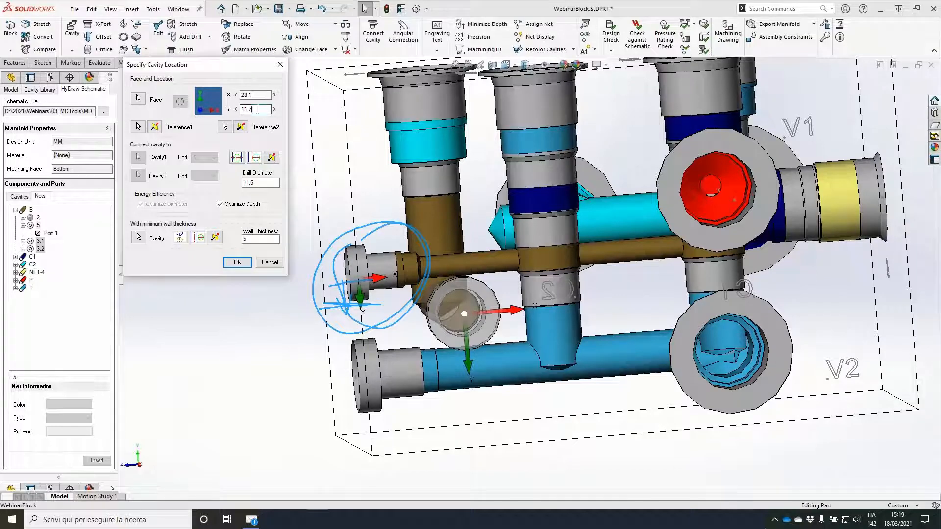
key("BackSpace")
key("BackSpace")
key("BackSpace")
key("BackSpace")
type("0")
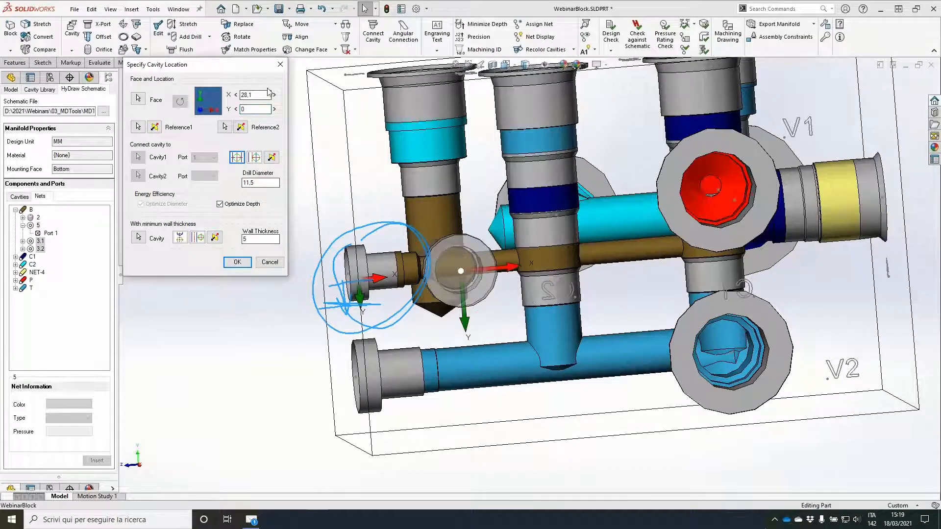
double_click(256, 95)
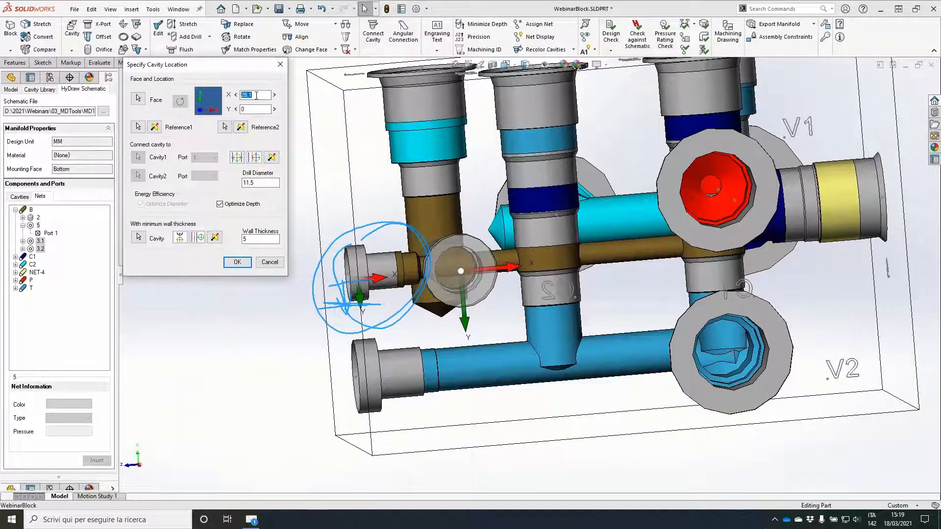
type("30")
key("Tab")
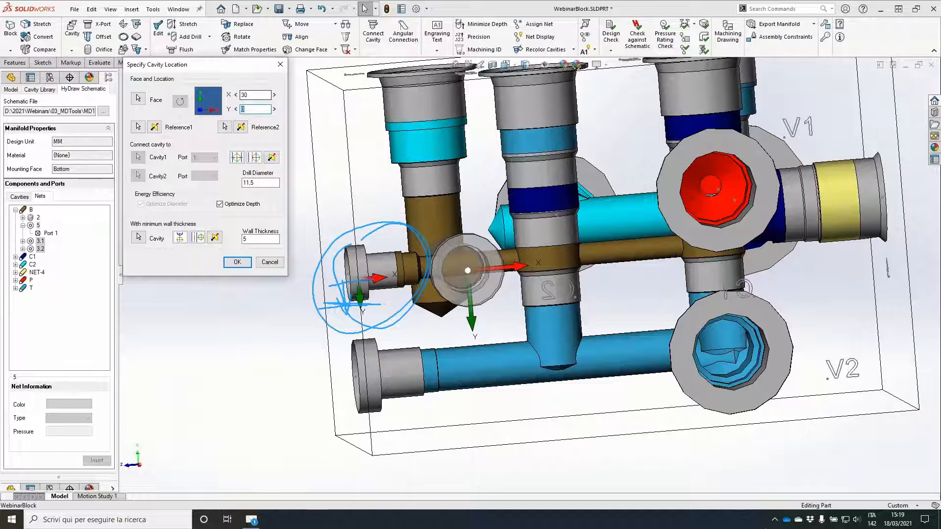
left_click(239, 263)
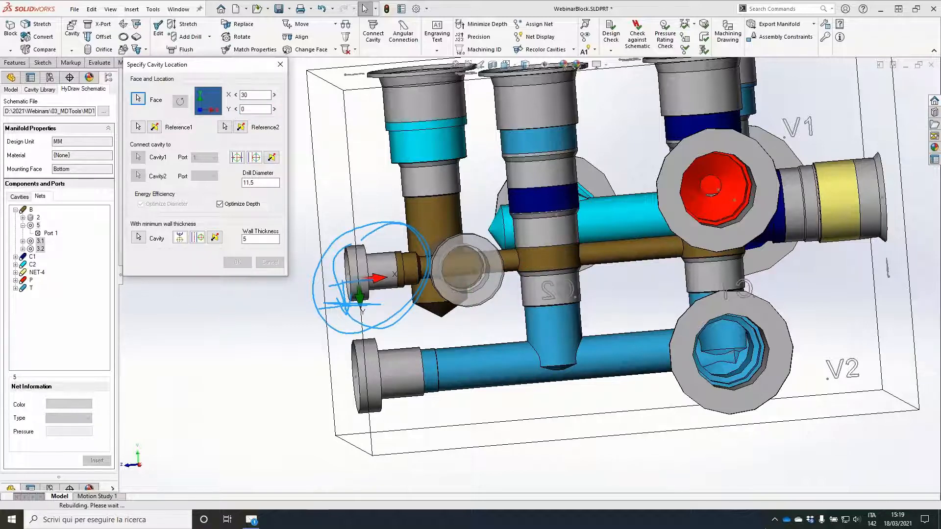
Step: Align component 5's cavity with the PLUG3 construction port
left_click(301, 38)
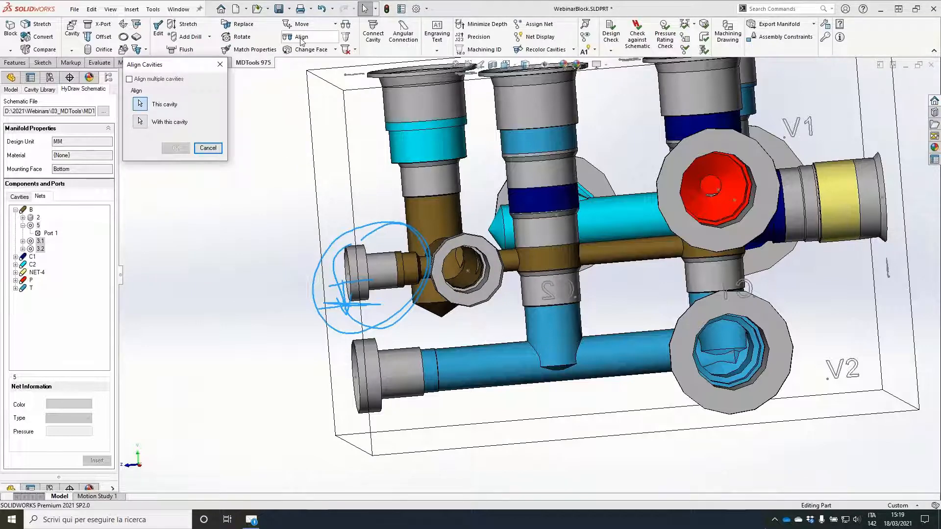
left_click(474, 244)
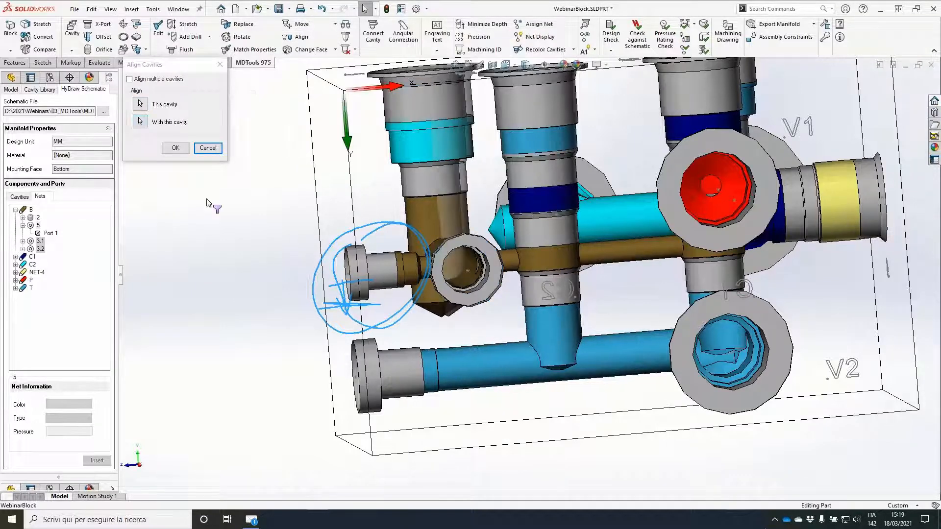
left_click(176, 149)
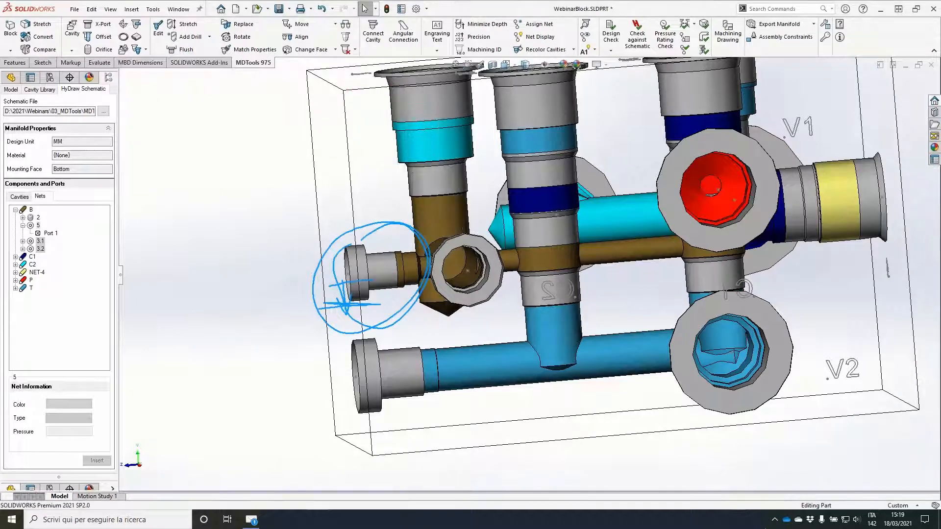
middle_click_drag(554, 245, 539, 292)
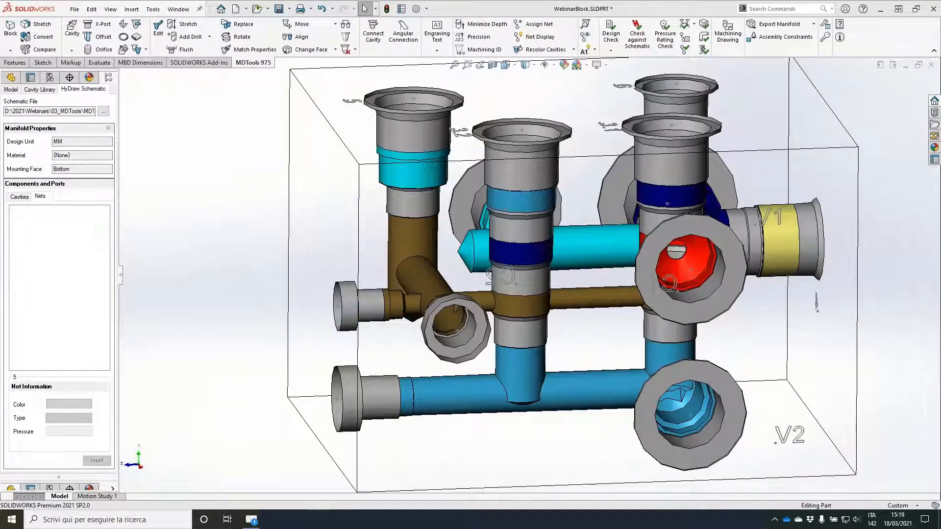
middle_click_drag(240, 196, 593, 196)
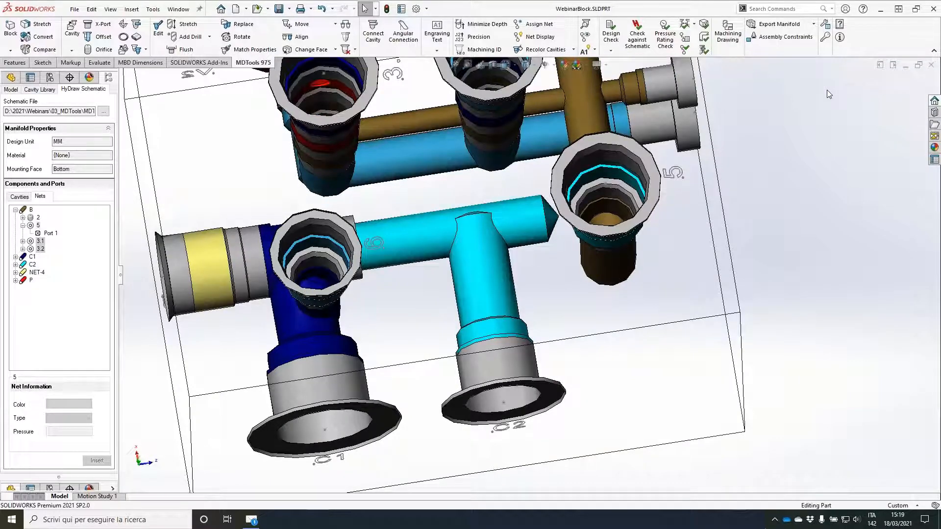
Step: Run Check Bend and update all listed cavities to their recommended depths of 89, 53, 104.5 and 82.1
left_click(704, 39)
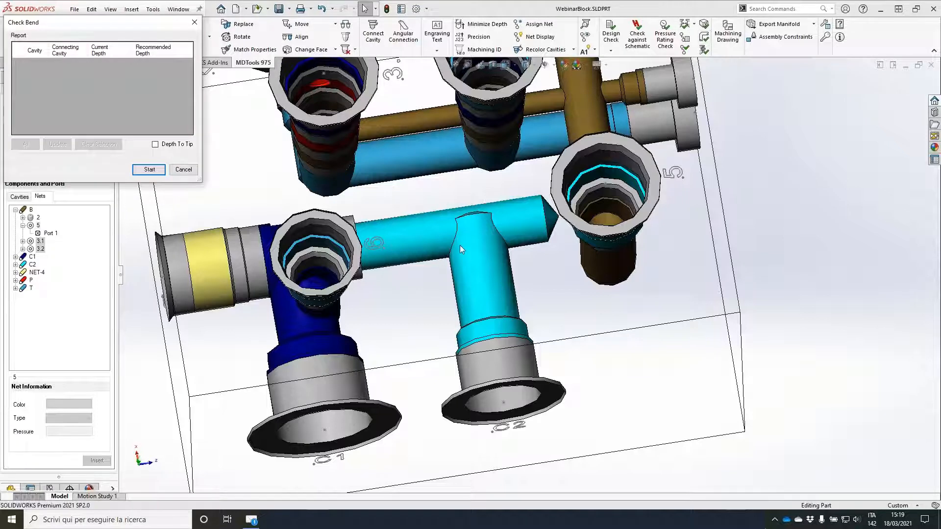
left_click(148, 169)
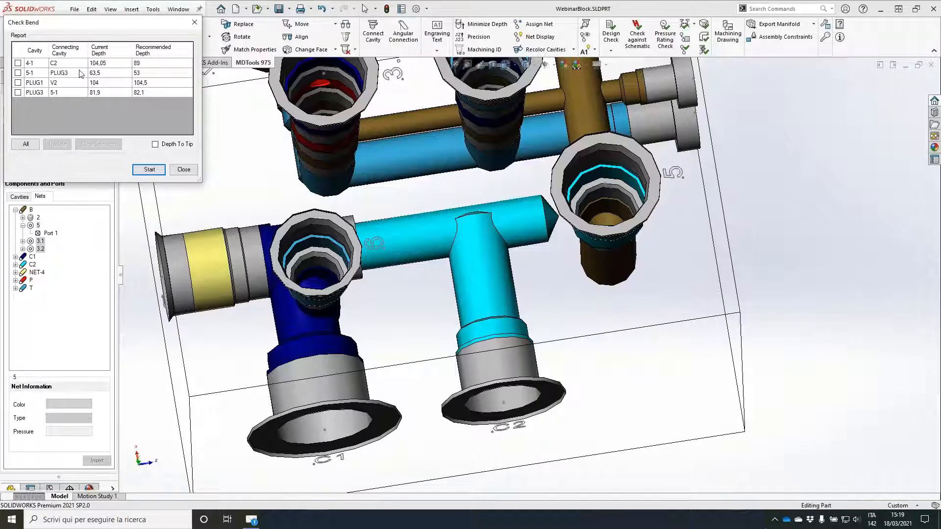
left_click(774, 167)
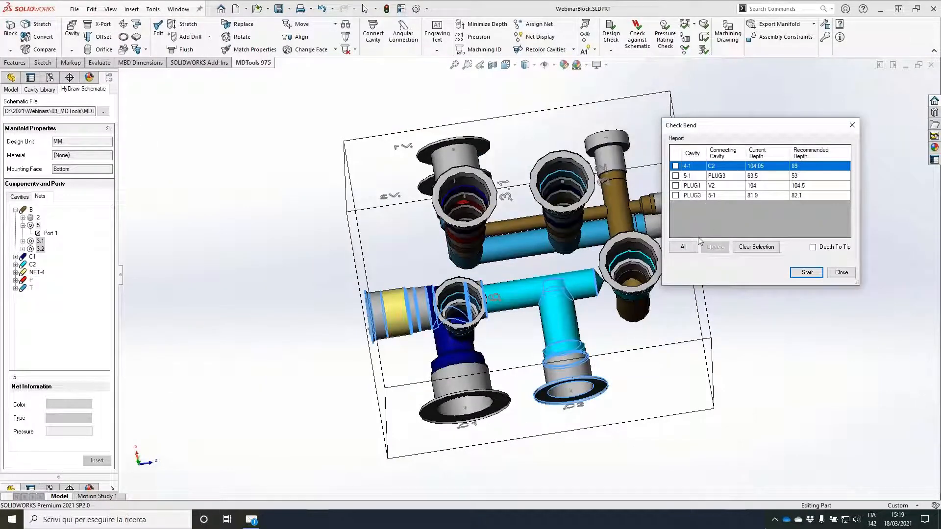
left_click(684, 246)
left_click(715, 247)
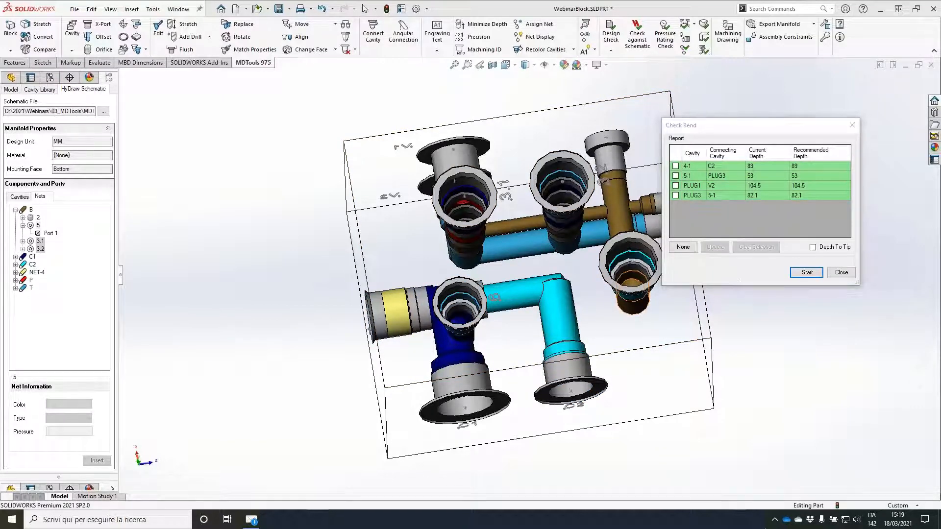
left_click(841, 272)
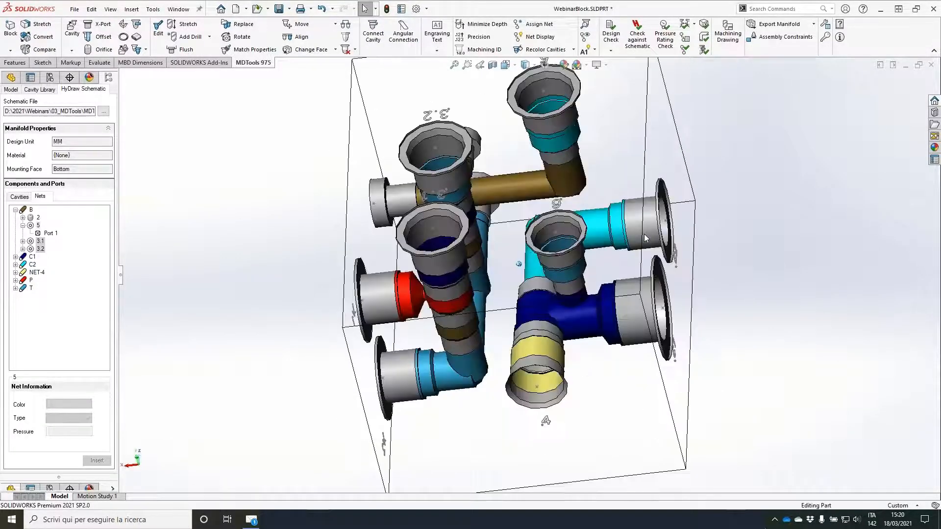
Step: Insert construction port PLUG4 with drill diameter 6 on the C1/C2 face, connecting to port 4 of cavity 3.2
middle_click_drag(644, 234, 453, 193)
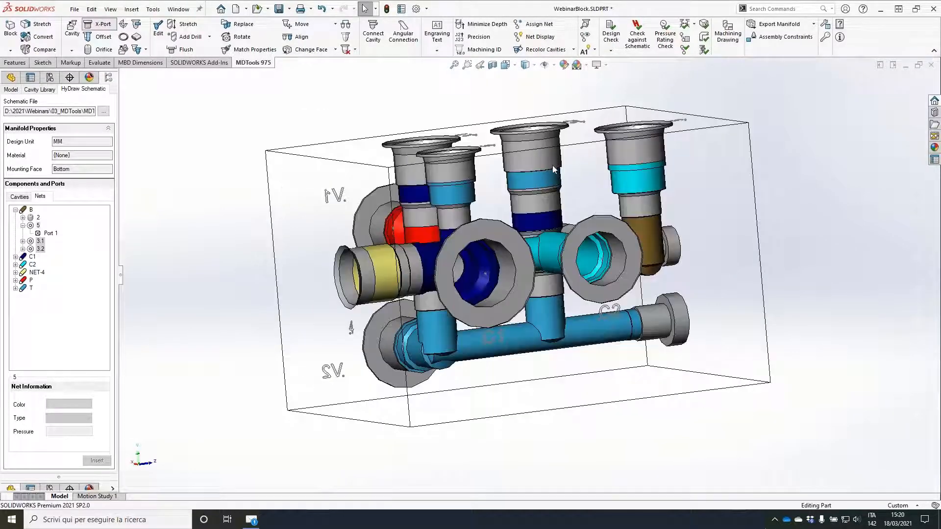
left_click(98, 24)
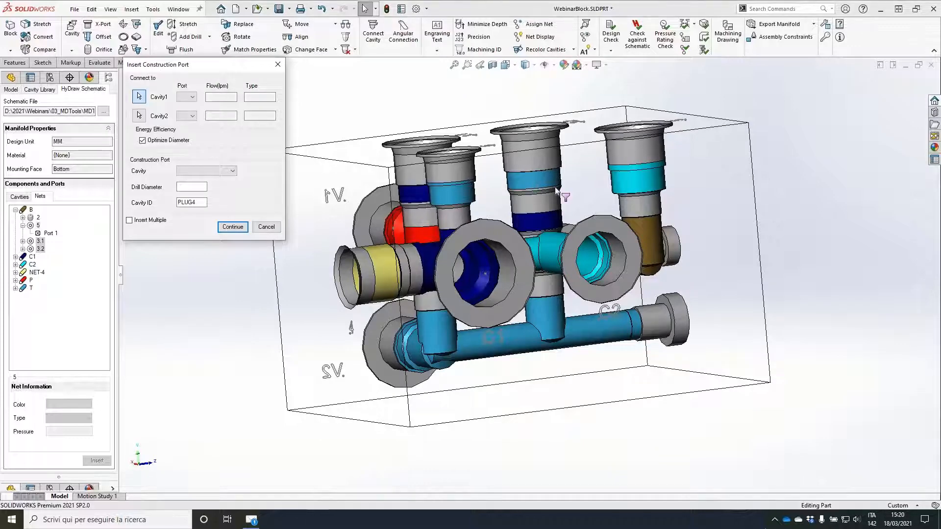
left_click(529, 173)
left_click(635, 223)
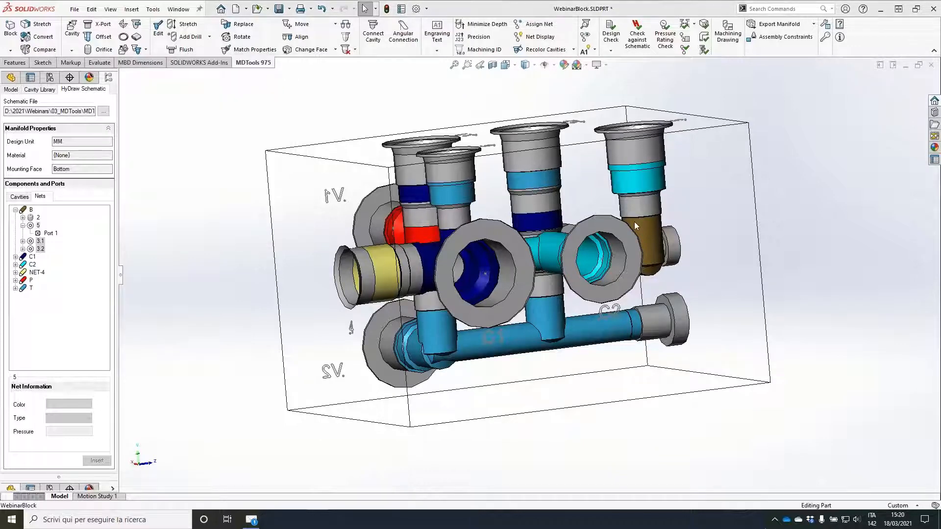
left_click(722, 192)
middle_click_drag(398, 237, 334, 251)
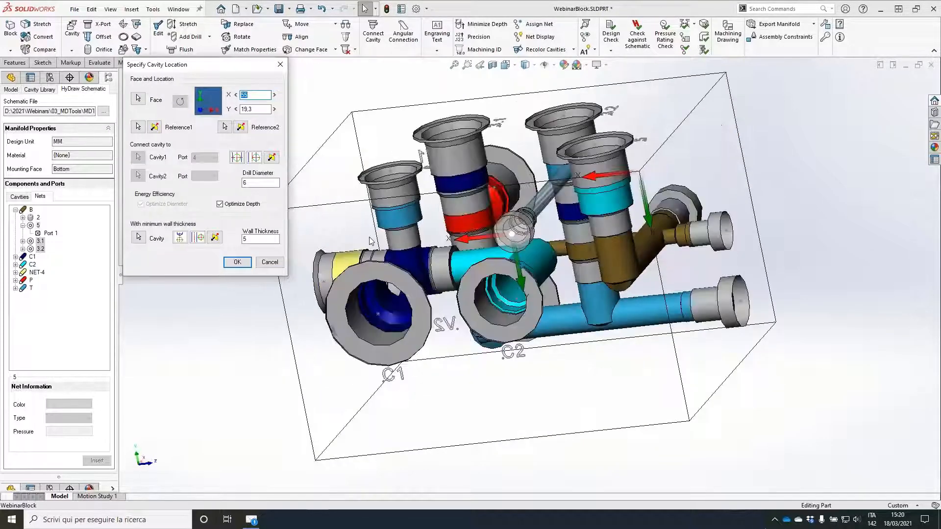
left_click(234, 265)
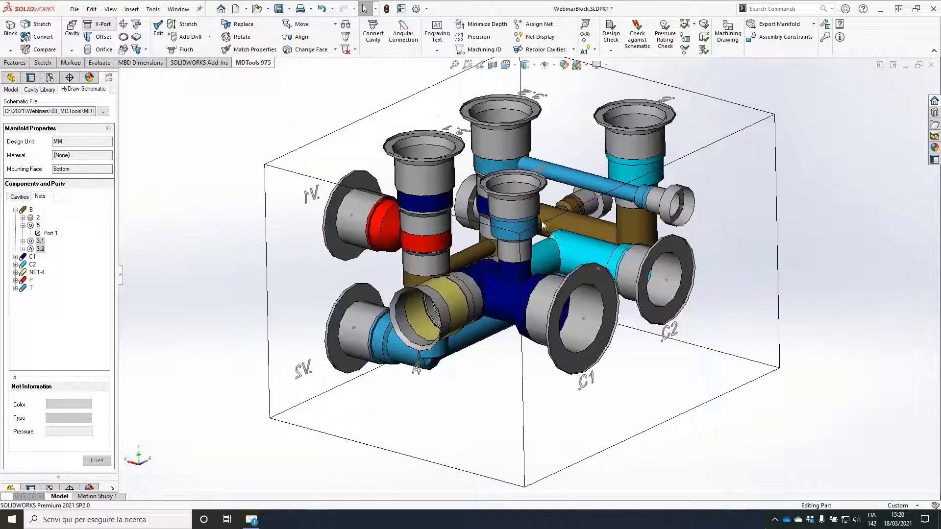
Step: Insert construction port PLUG5 with drill diameter 8.5 on component 4's face, connecting to port 2 of cavity 6
left_click(507, 225)
left_click(232, 226)
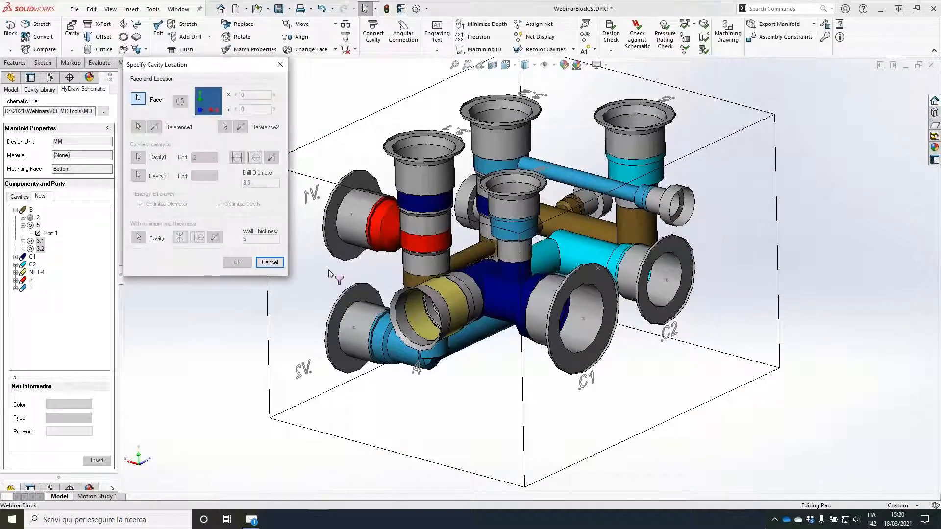
left_click(250, 262)
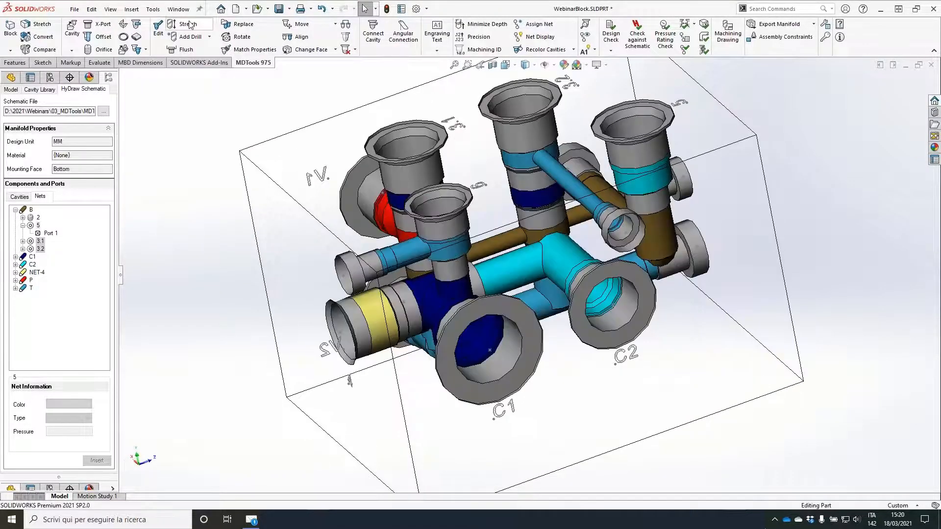
Step: Stretch the PLUG5 drill up to the PLUG4 drilling, with diameter 8.5 and depth 95
left_click(190, 25)
left_click(410, 249)
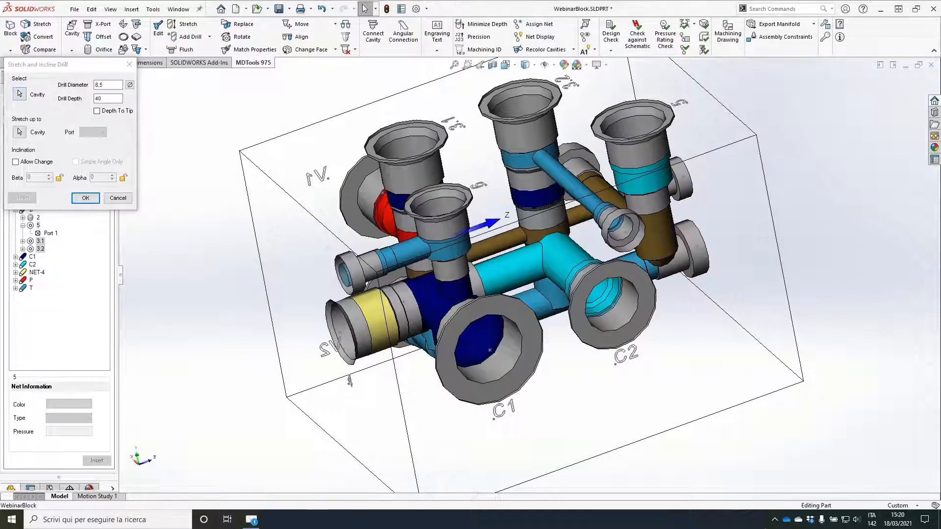
left_click(562, 175)
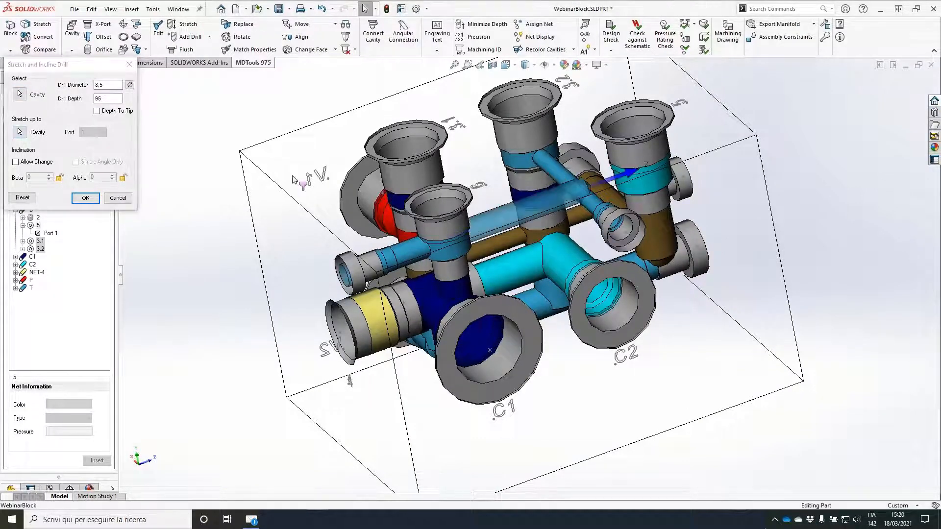
left_click(86, 198)
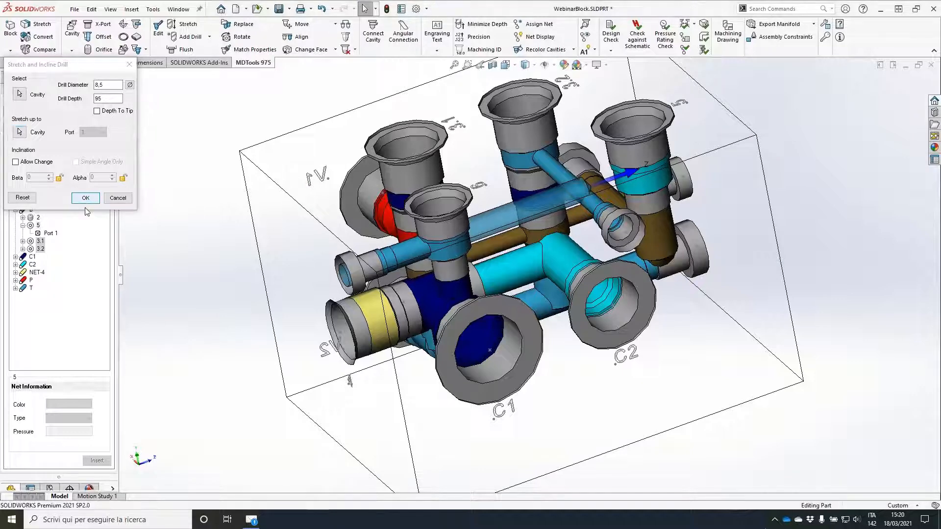
Step: Use Stretch to set PLUG4's drill diameter to 8.5 and its drill depth to 40
middle_click_drag(216, 274, 174, 202)
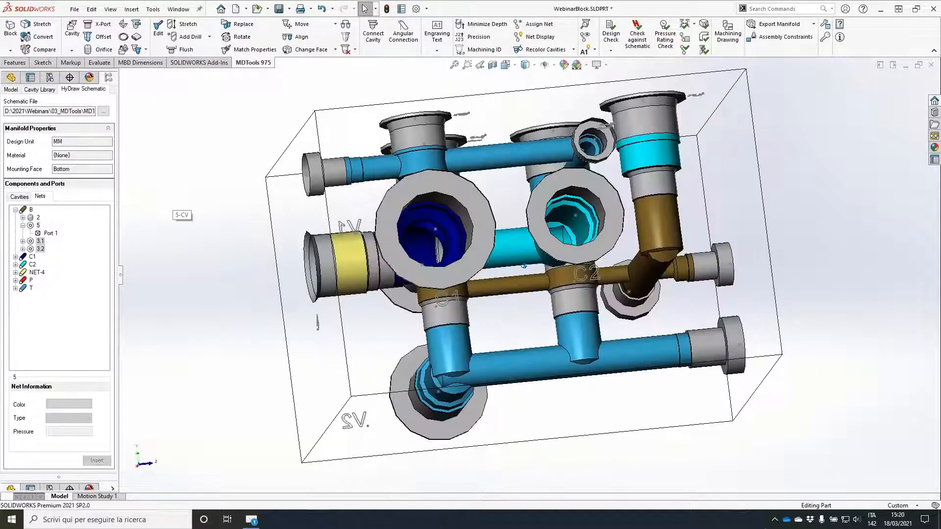
scroll(201, 188, "down", 2)
middle_click_drag(174, 147, 469, 183)
scroll(659, 149, "down", 2)
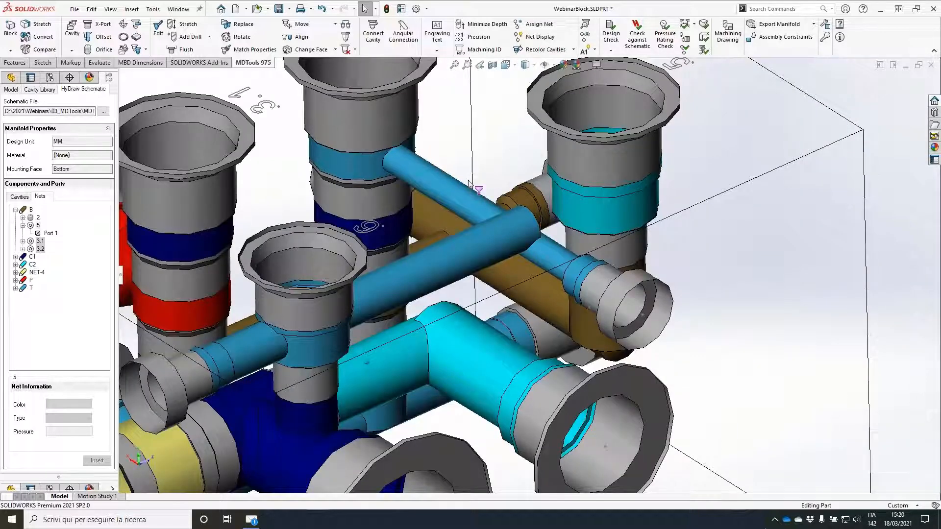
left_click(187, 26)
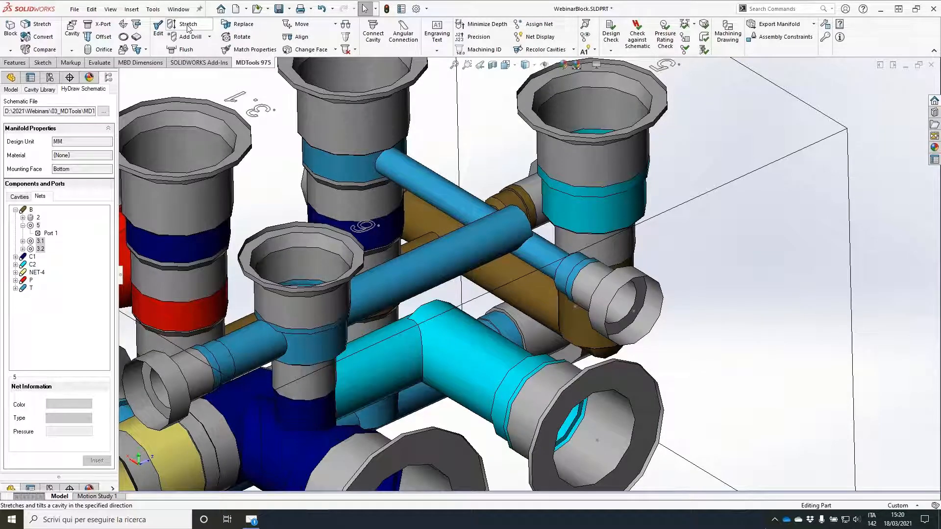
left_click(419, 179)
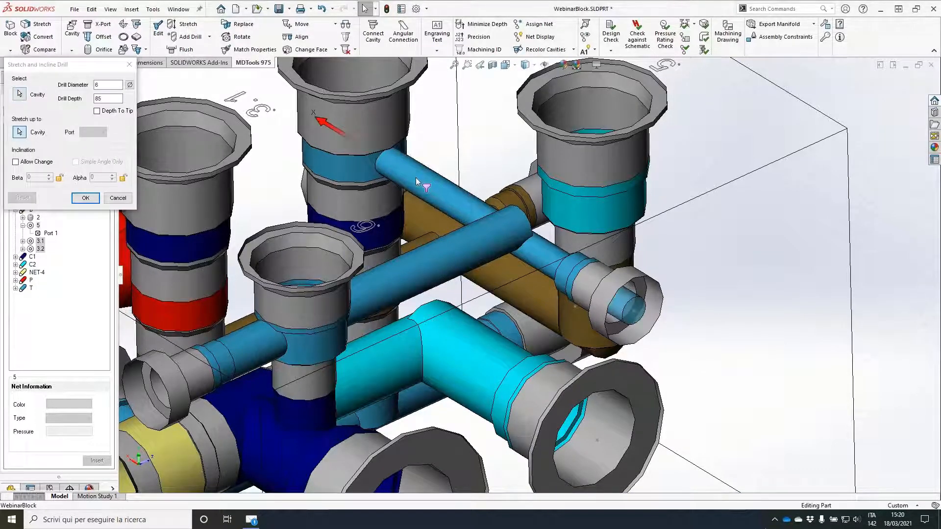
left_click_drag(101, 85, 86, 93)
type("8,5")
key("Tab")
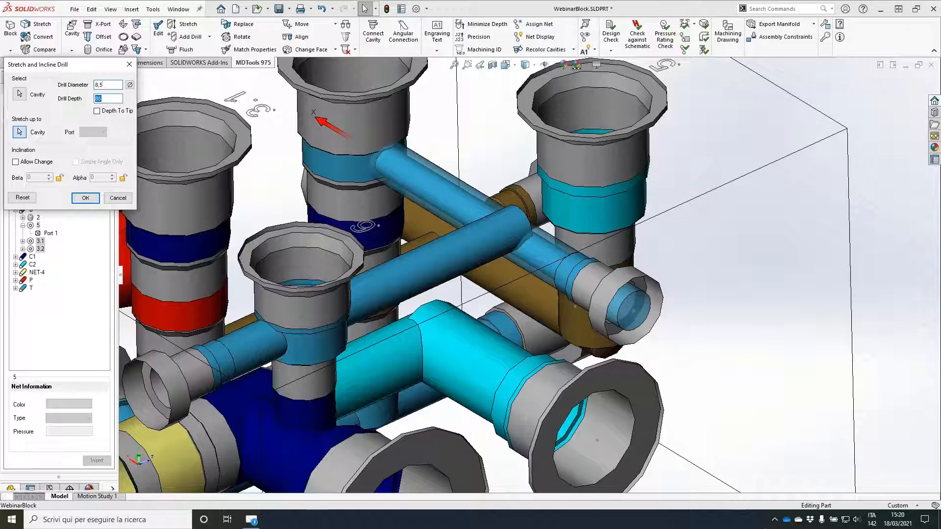
type("50")
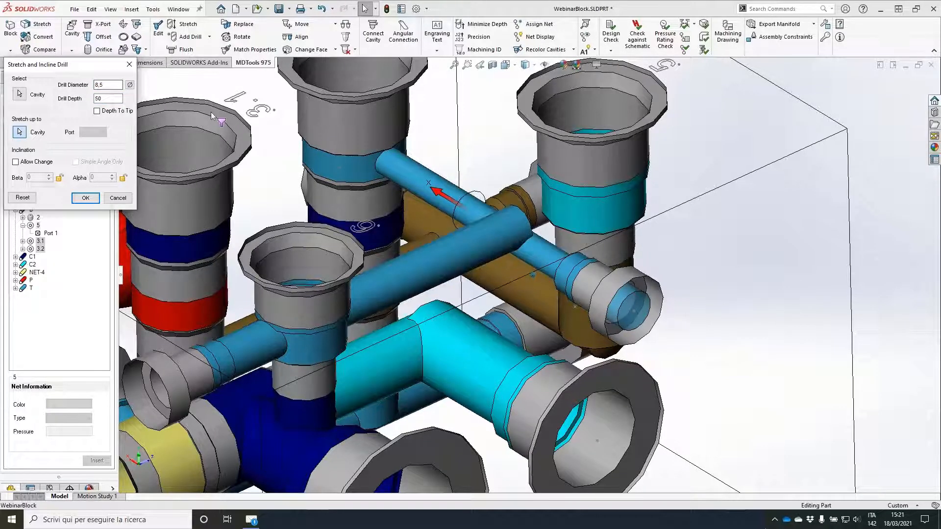
middle_click_drag(211, 116, 247, 128)
double_click(100, 99)
type("40")
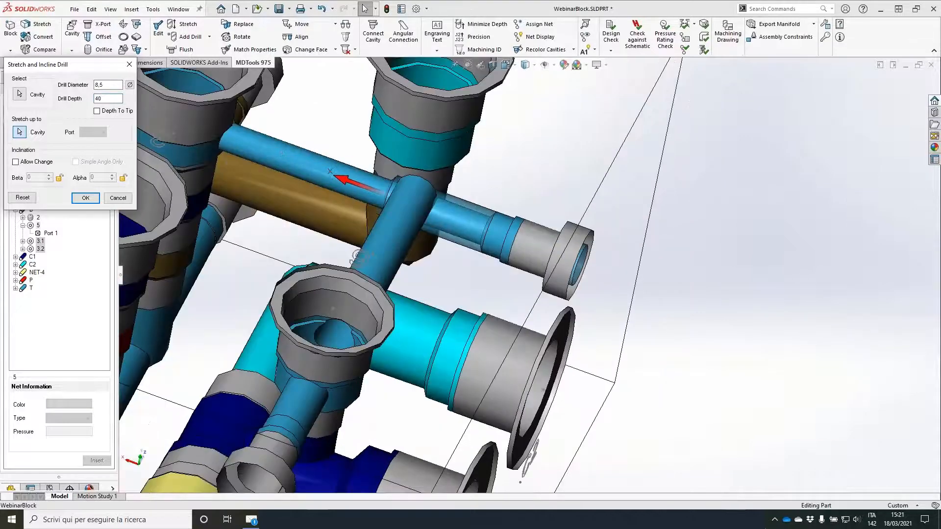
key("Return")
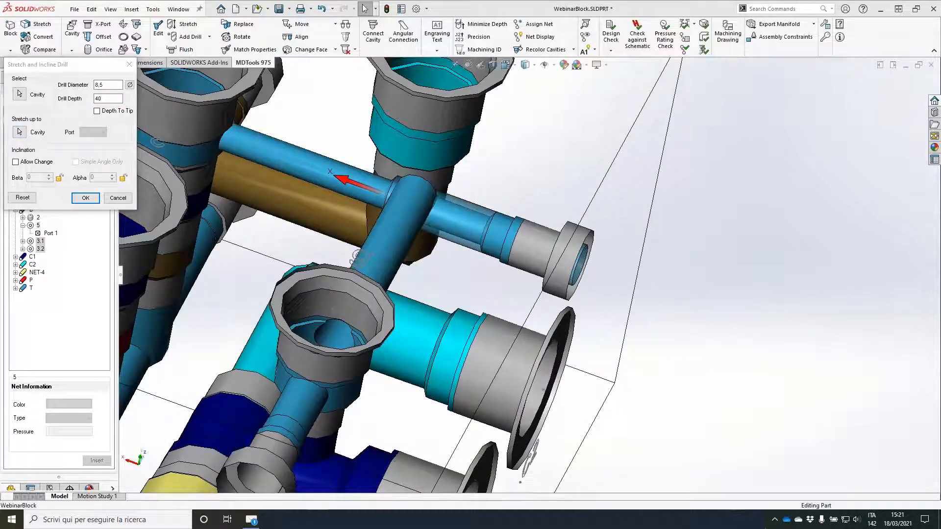
Step: Add a second drill of diameter 6 and depth 85 to PLUG4, at location 0 of the machining sequence
left_click(189, 37)
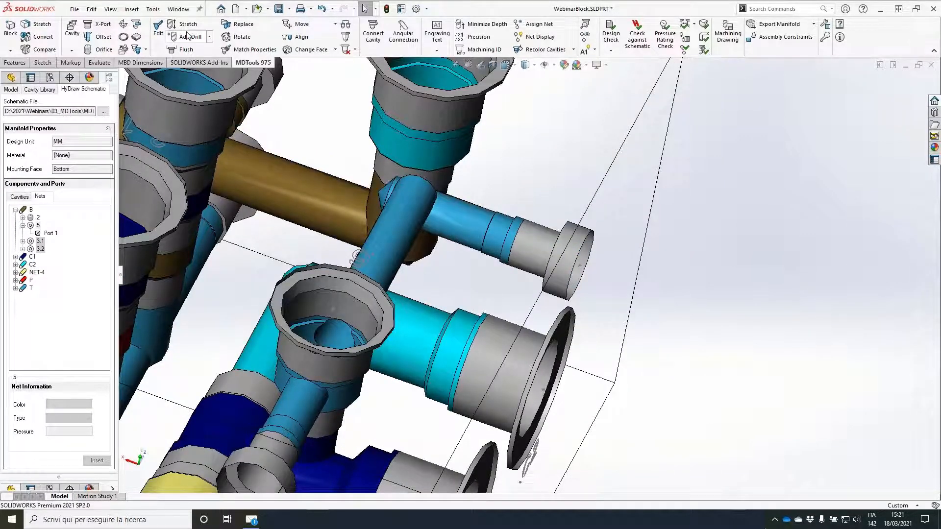
left_click(466, 216)
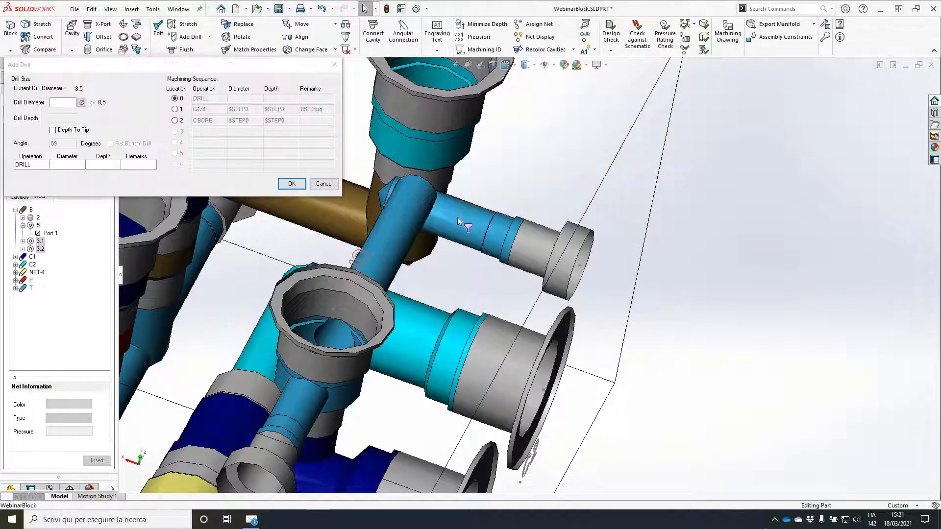
left_click(61, 104)
type("6")
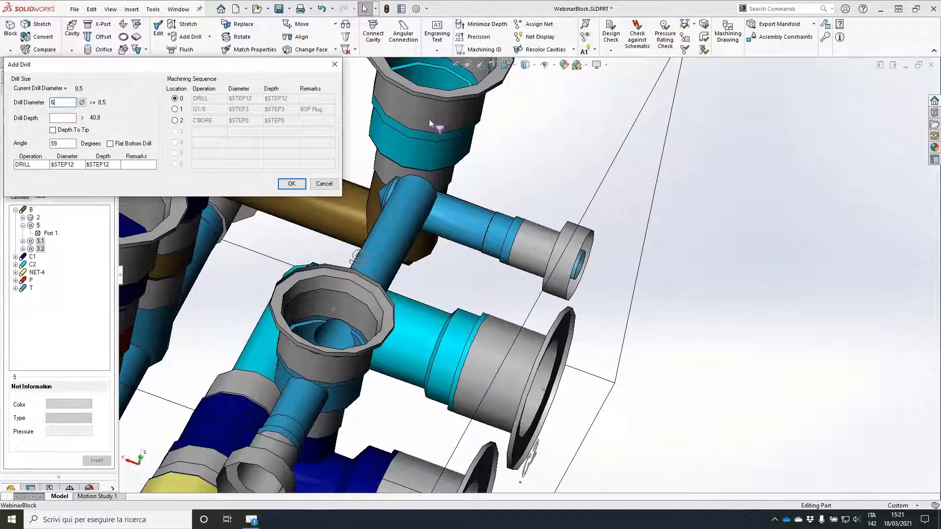
scroll(434, 118, "up", 2)
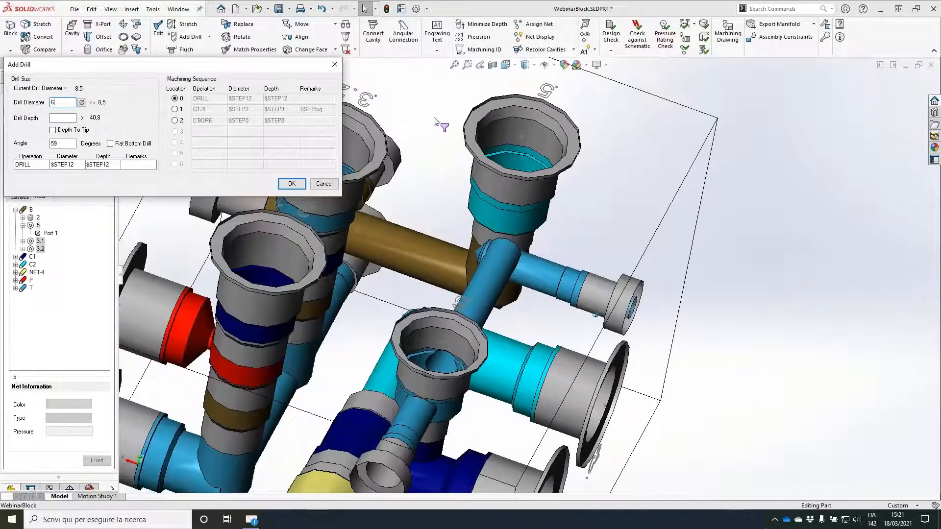
scroll(434, 120, "up", 2)
key("Tab")
type("85")
key("Tab")
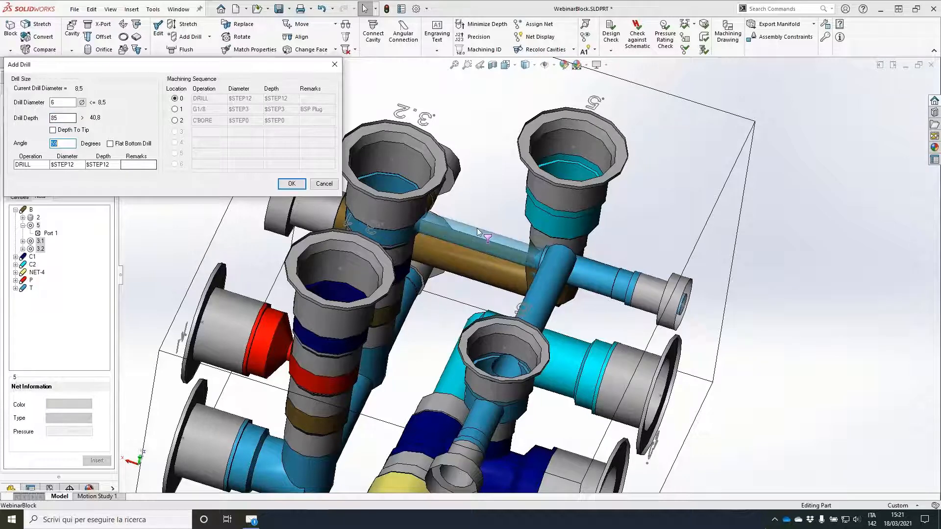
middle_click_drag(477, 228, 478, 196)
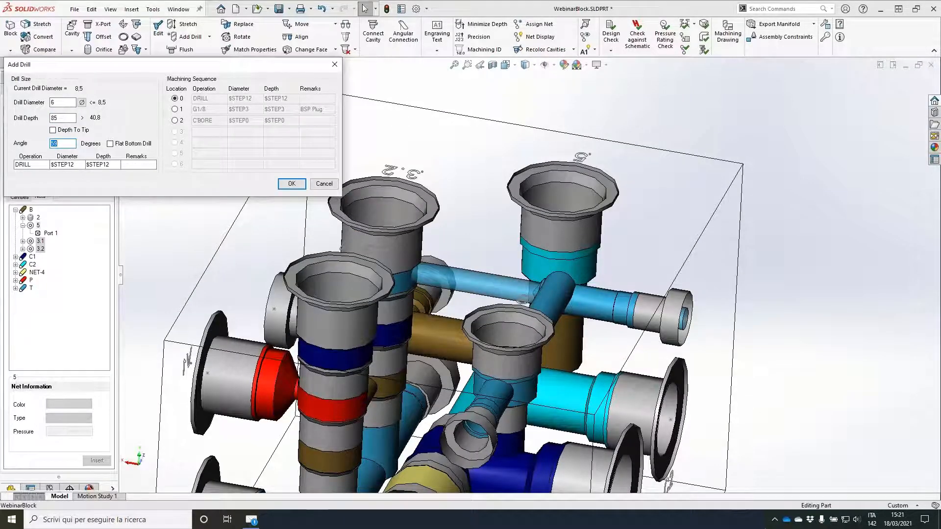
key("Return")
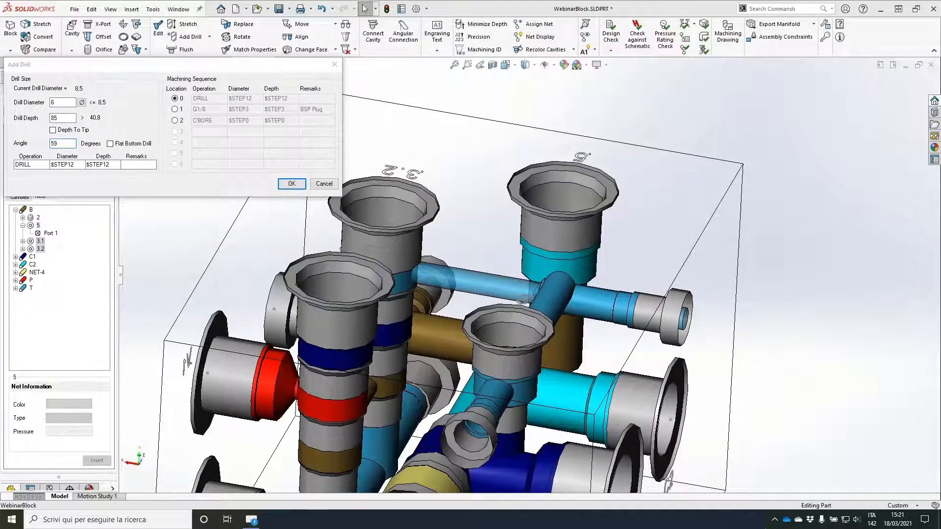
mouse_move(25, 131)
left_mouse_down()
mouse_move(18, 140)
mouse_move(49, 189)
mouse_move(47, 111)
mouse_move(15, 133)
left_mouse_up()
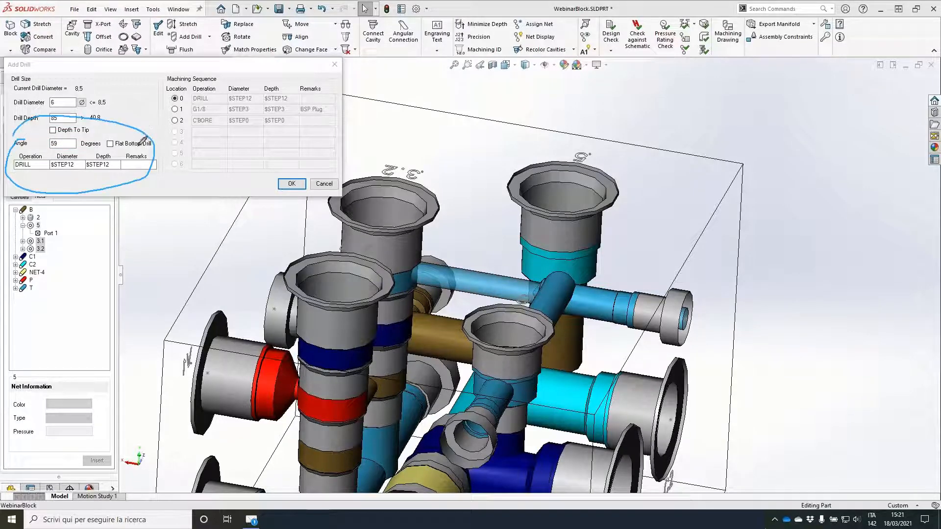
mouse_move(144, 141)
left_mouse_down()
mouse_move(168, 105)
mouse_move(169, 85)
mouse_move(203, 129)
mouse_move(334, 125)
mouse_move(172, 79)
left_mouse_up()
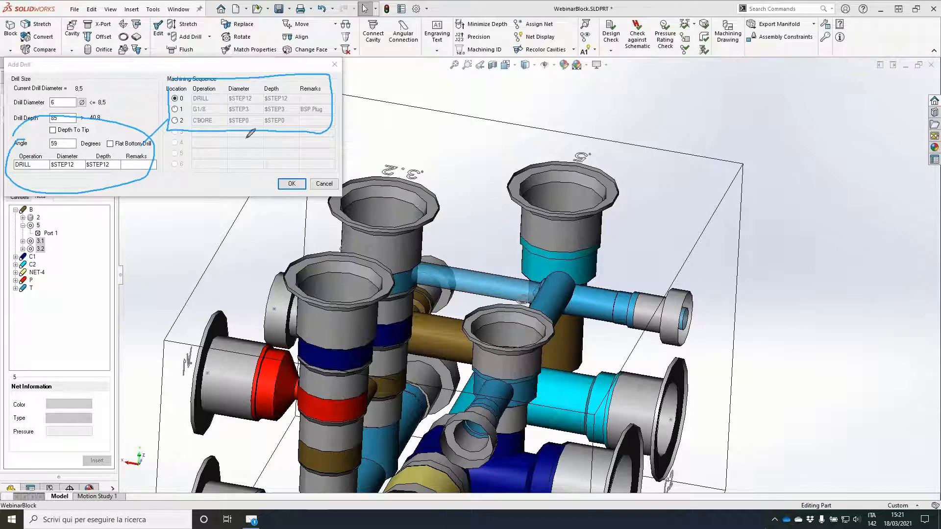
key("Escape")
left_click(293, 185)
left_click(292, 185)
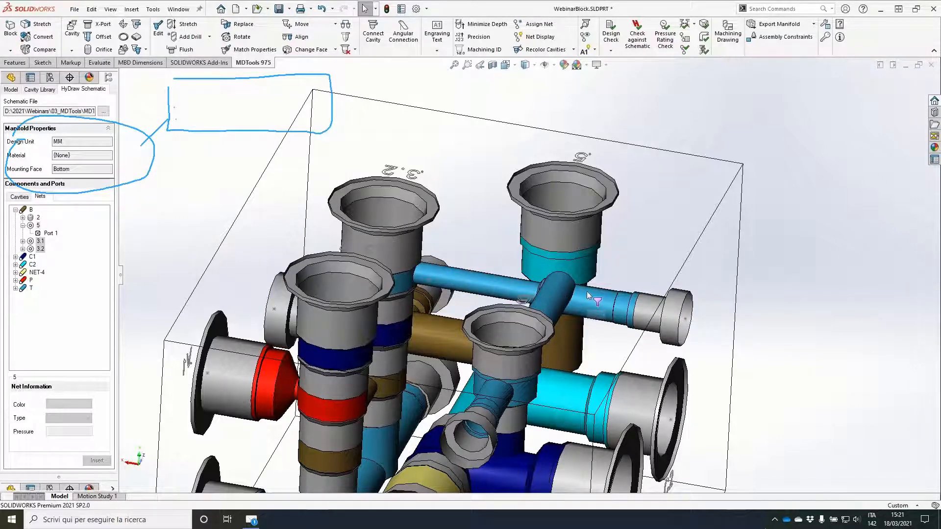
Step: Select component 2 in net B, list its ports and expand NET-4 to examine their remaining connections
middle_click_drag(588, 288, 590, 315)
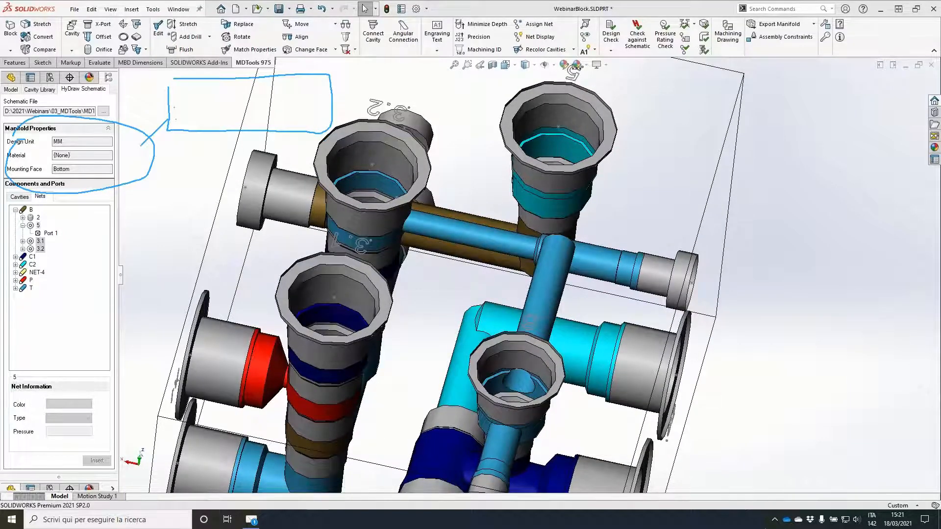
key("Escape")
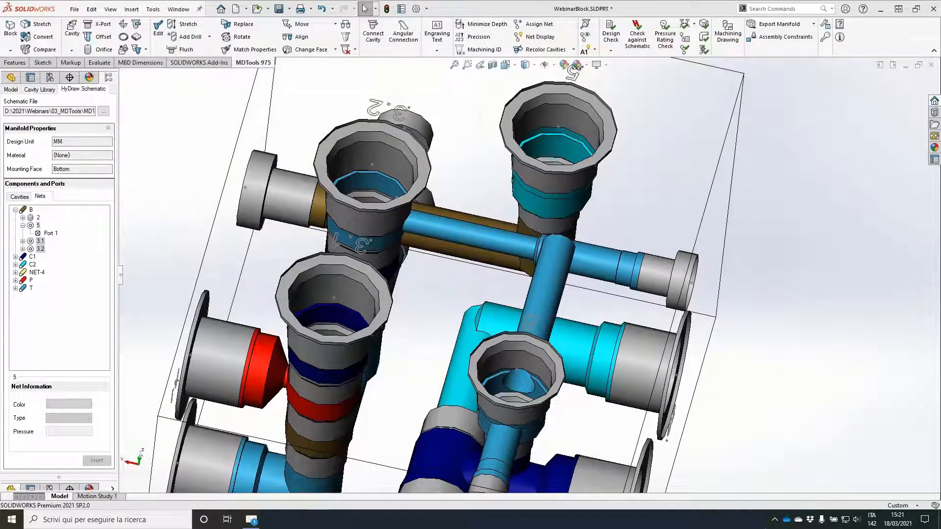
mouse_move(820, 273)
middle_mouse_down()
mouse_move(721, 279)
mouse_move(672, 255)
mouse_move(672, 281)
middle_mouse_up()
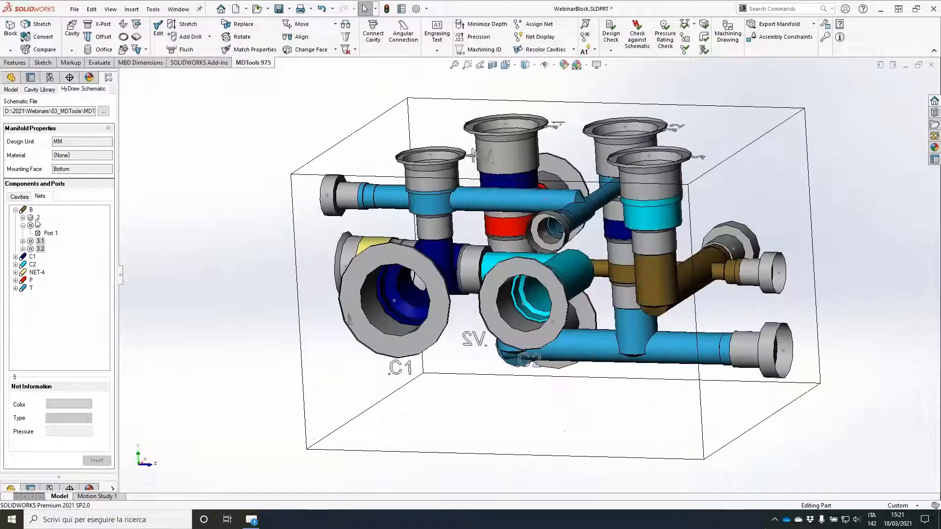
left_click(39, 218)
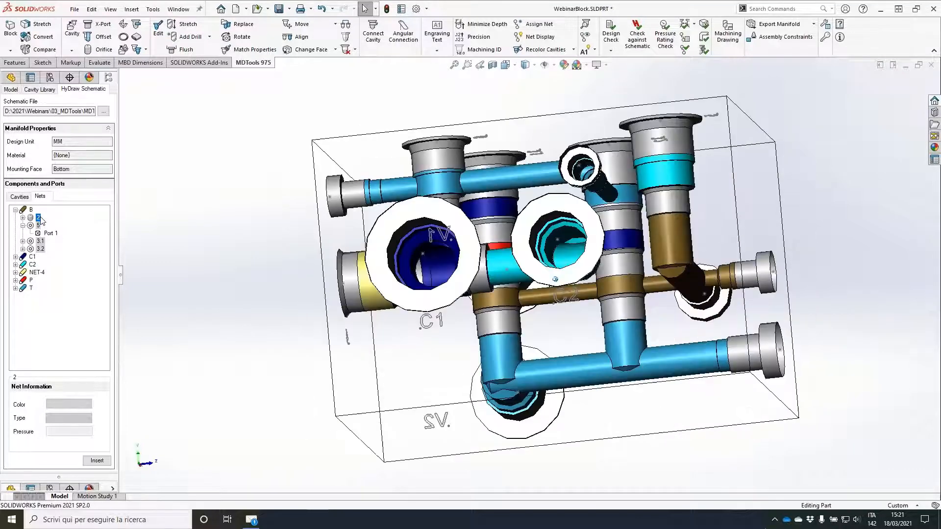
left_click(23, 218)
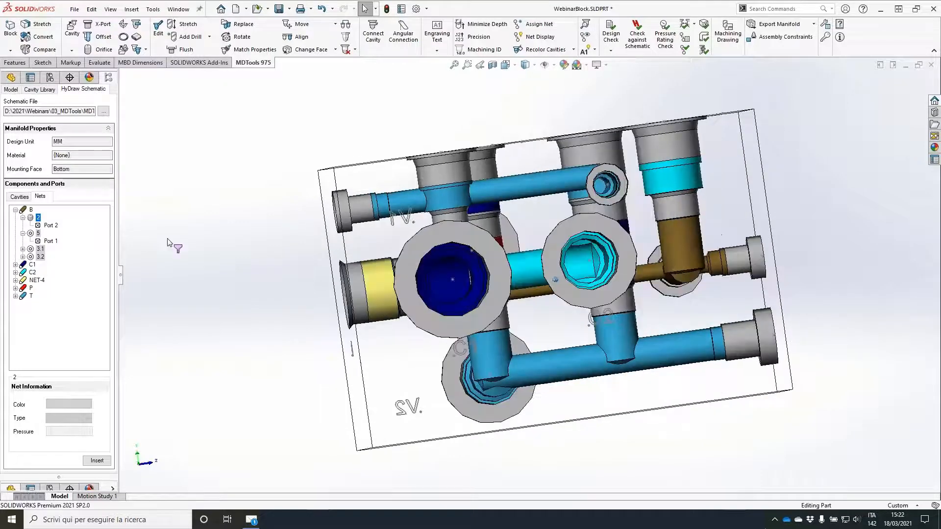
left_click(15, 280)
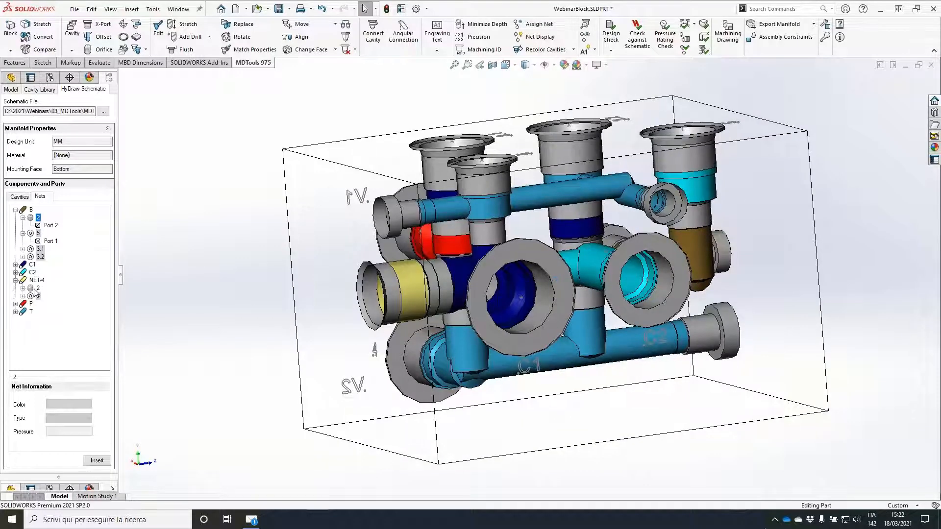
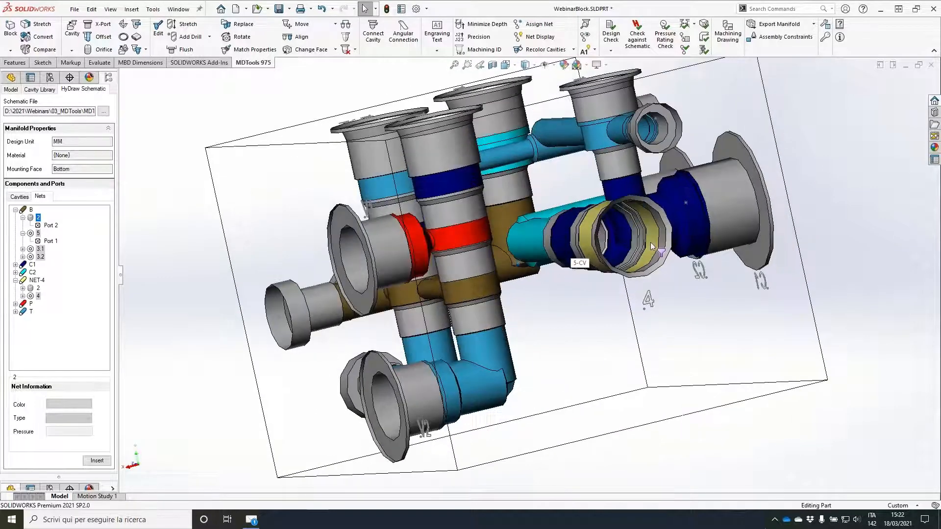
Step: Define construction port PLUG6 with an XG18 cavity and a drill diameter of 8.5
left_click(23, 288)
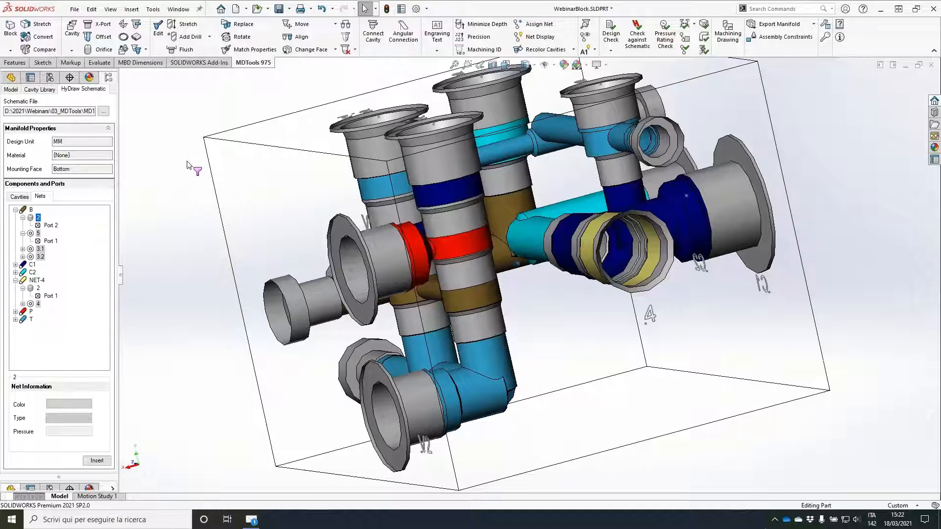
left_click(100, 24)
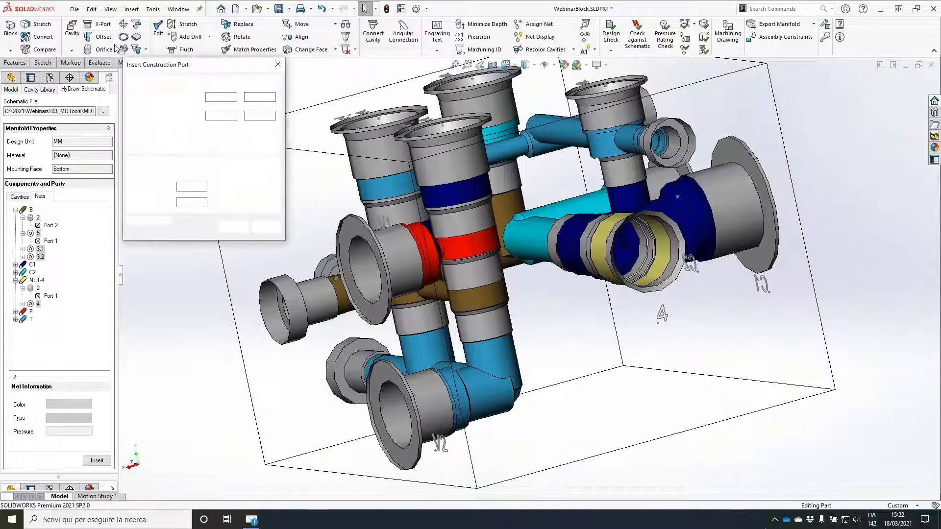
left_click(387, 280)
double_click(197, 187)
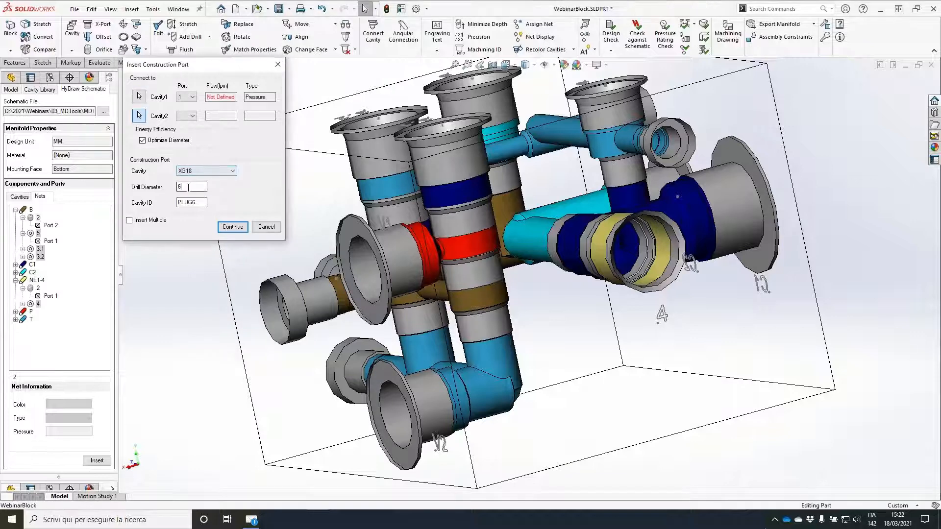
type("8.")
type("5")
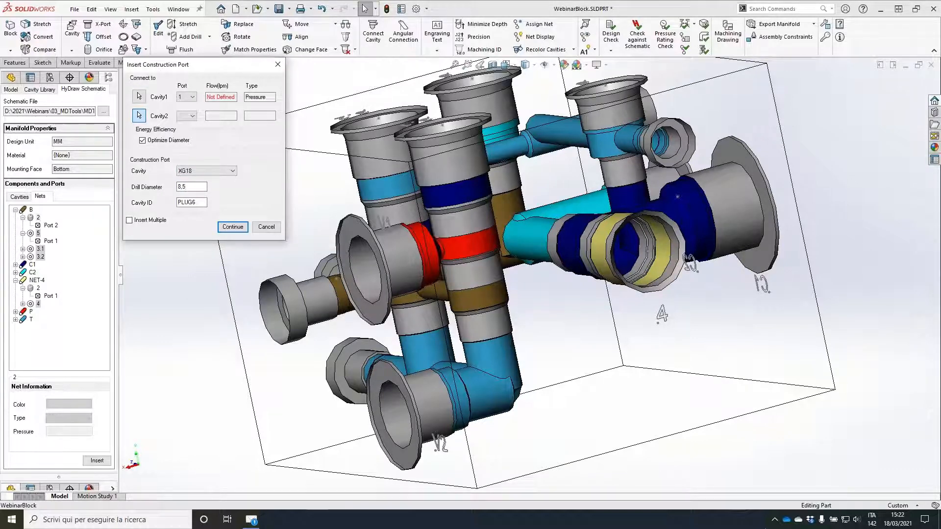
left_click(233, 227)
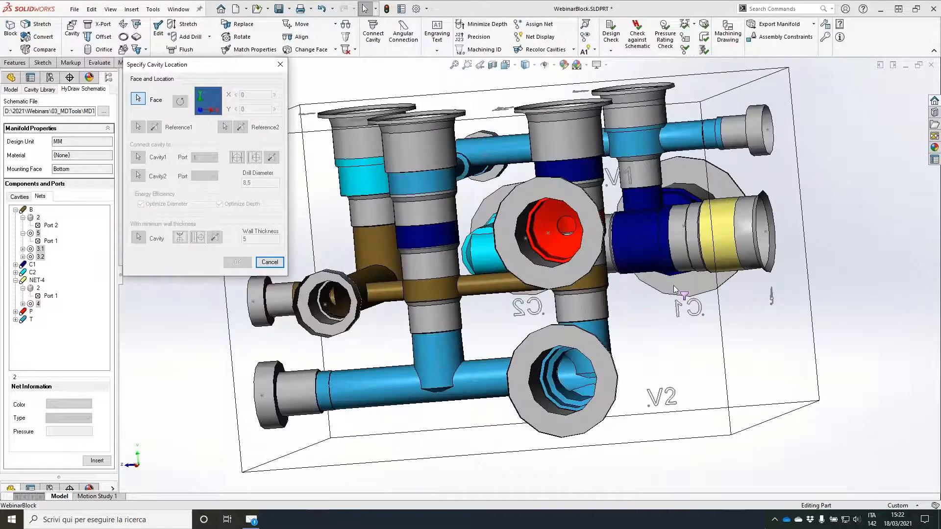
Step: Place PLUG6 on the block face carrying V1 and V2, at X 136 and Y 50
left_click(674, 286)
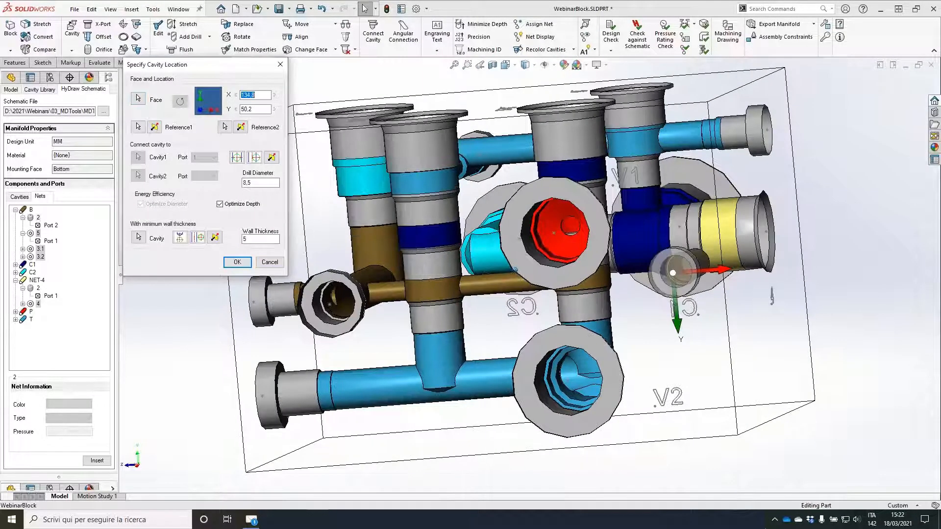
type("136")
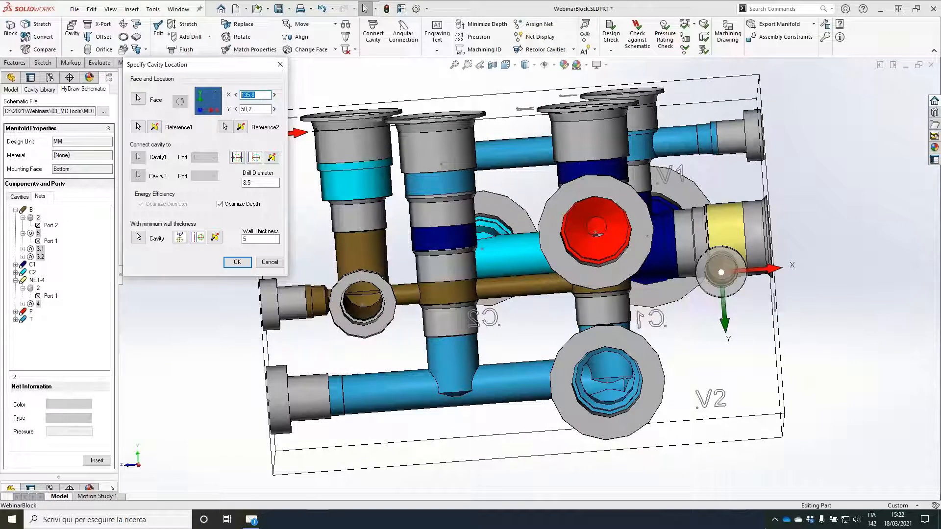
key("Tab")
type("50")
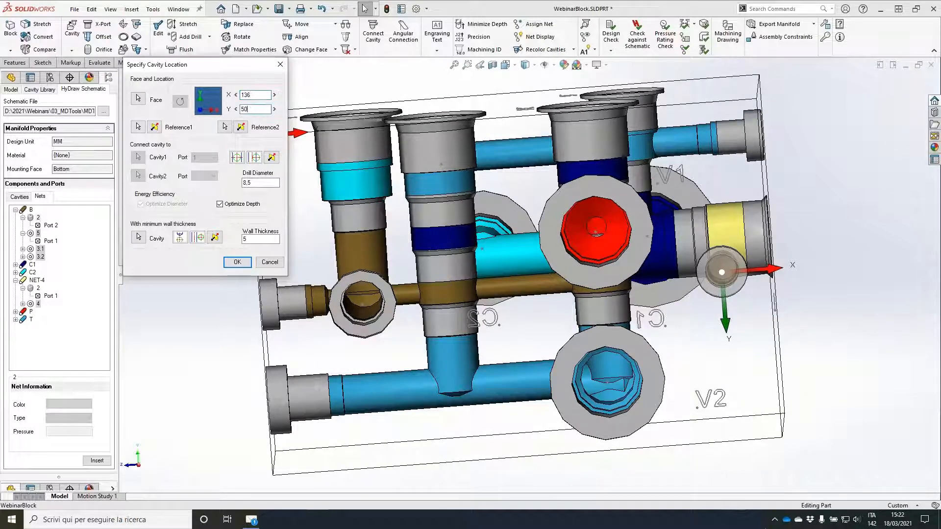
key("Return")
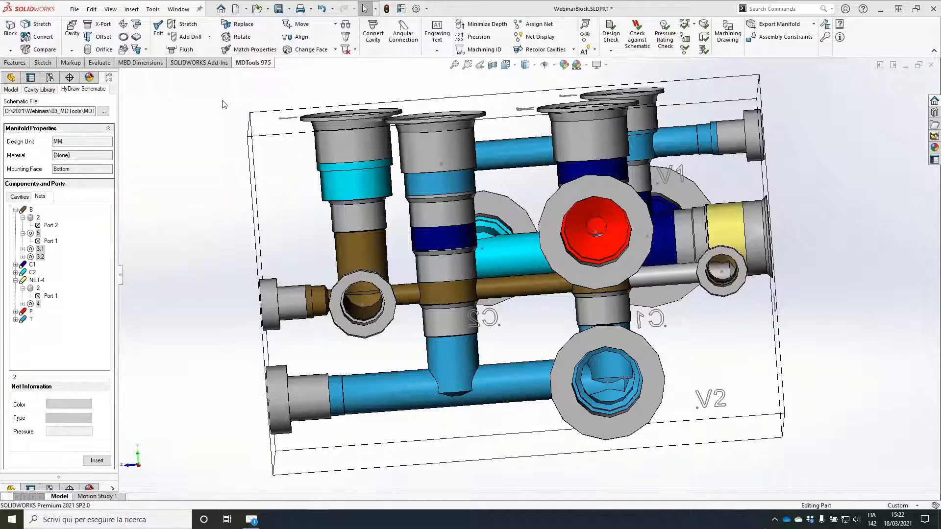
Step: Use Stretch to set PLUG6's drill depth to 40
middle_click_drag(490, 187, 333, 235)
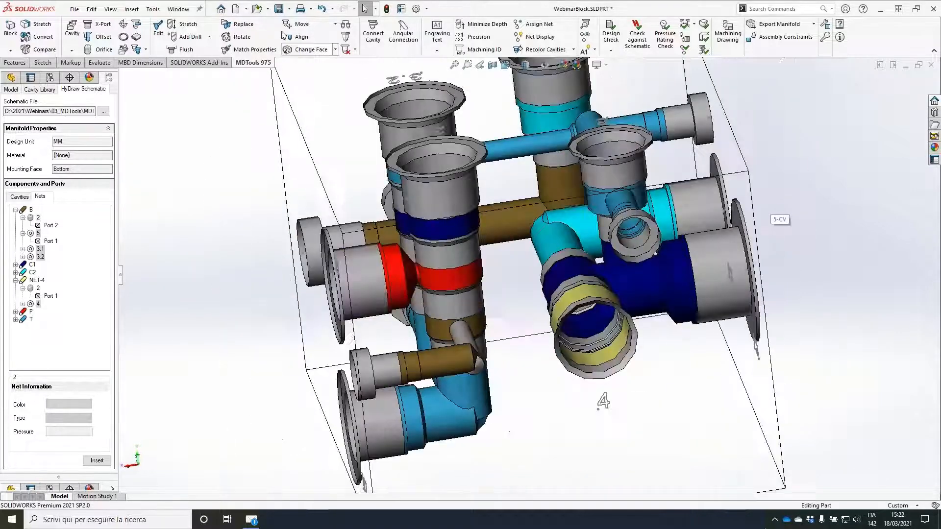
left_click(186, 25)
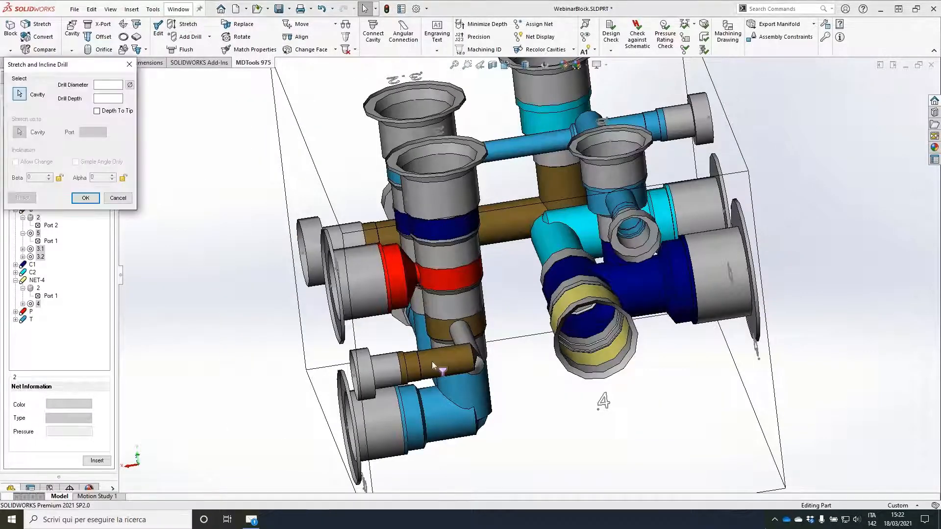
type("40")
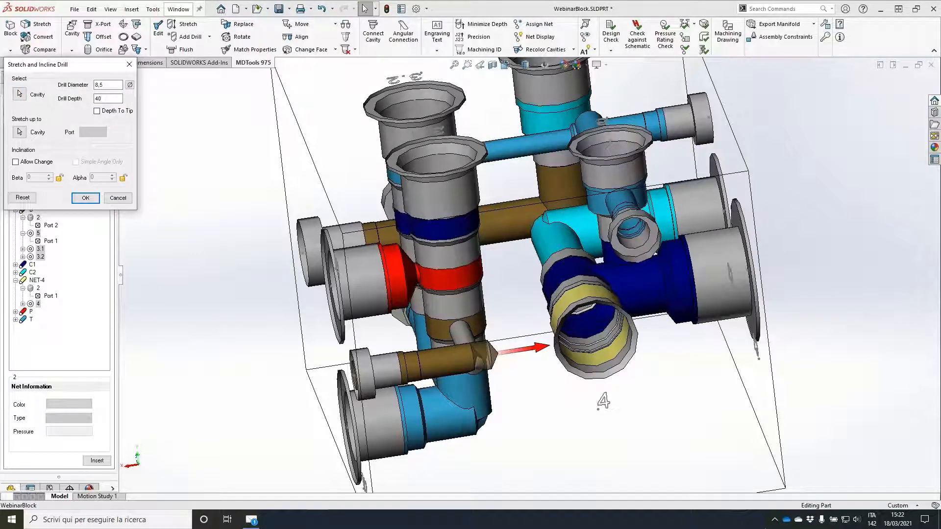
key("Return")
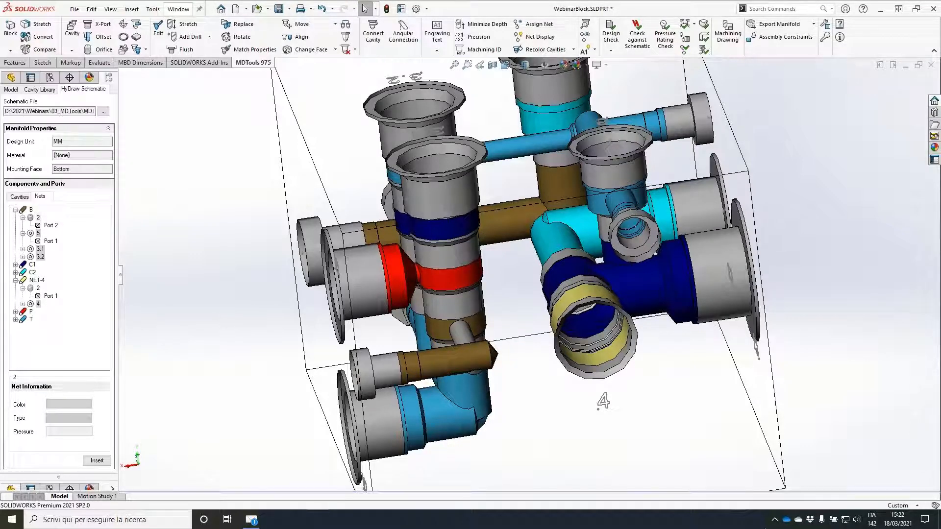
Step: Insert component 2 from NET-4 as an orifice plug in the PLUG6 drilling, with component ID 2
middle_click_drag(291, 248, 327, 231)
double_click(37, 289)
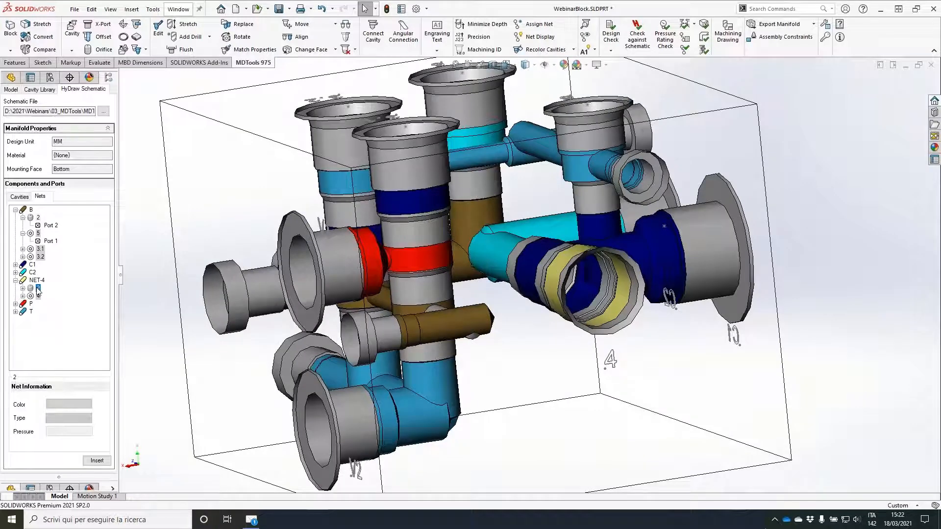
left_click(97, 461)
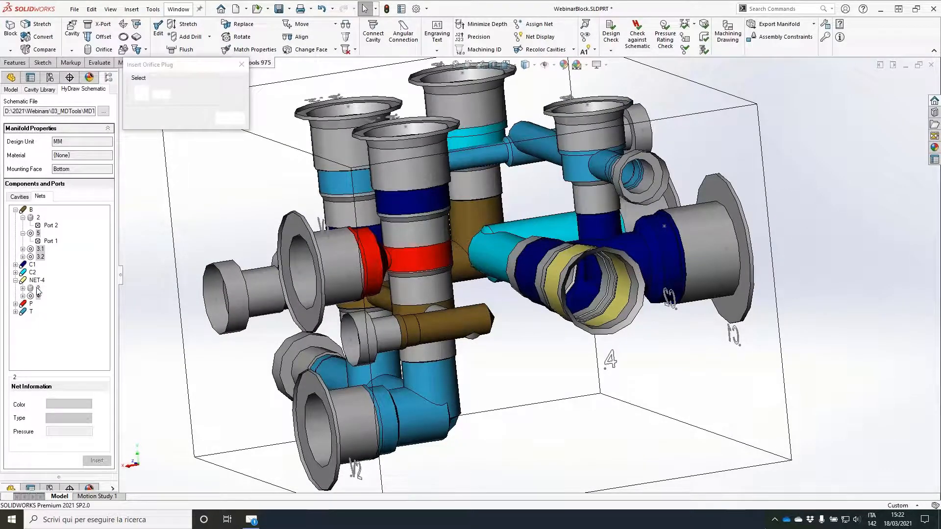
left_click(459, 319)
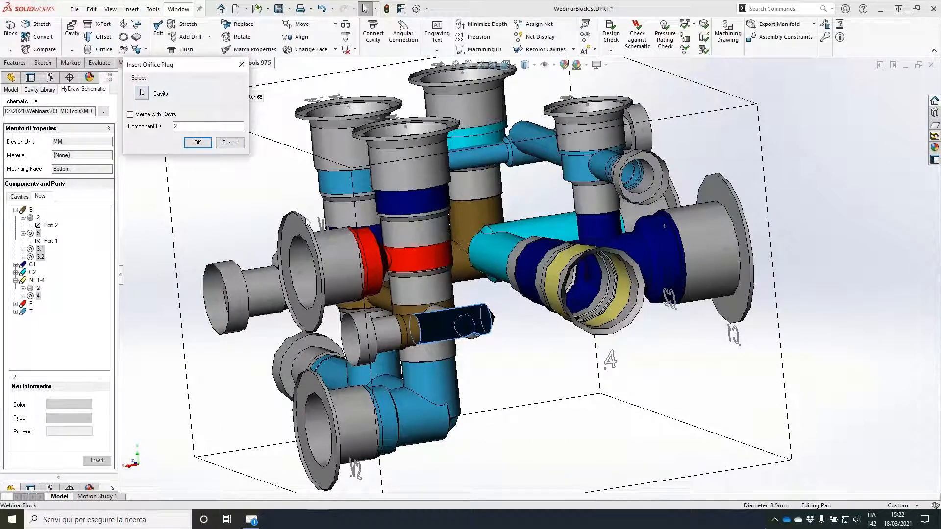
left_click(197, 143)
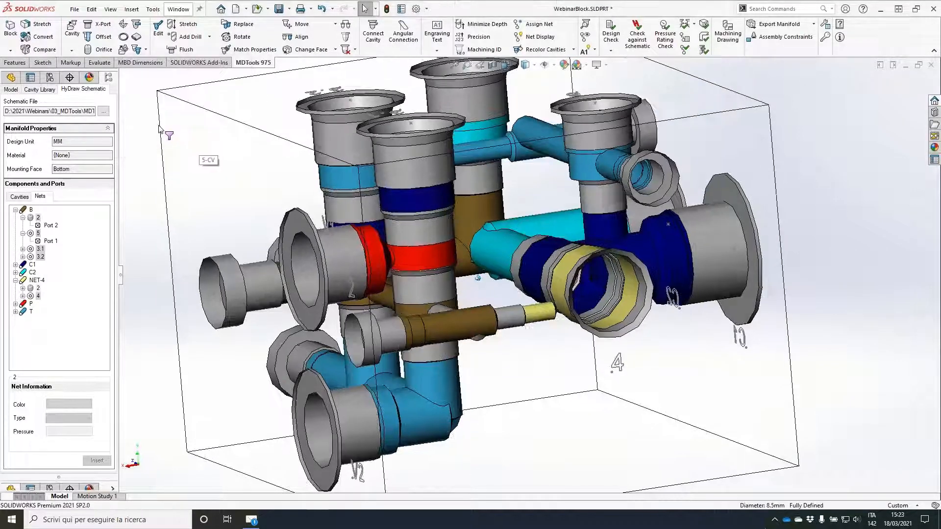
Step: Stretch the drill of orifice plug 2 up to the yellow NET-4 zone of cavity 4
middle_click_drag(159, 129, 378, 264)
scroll(378, 265, "down", 1)
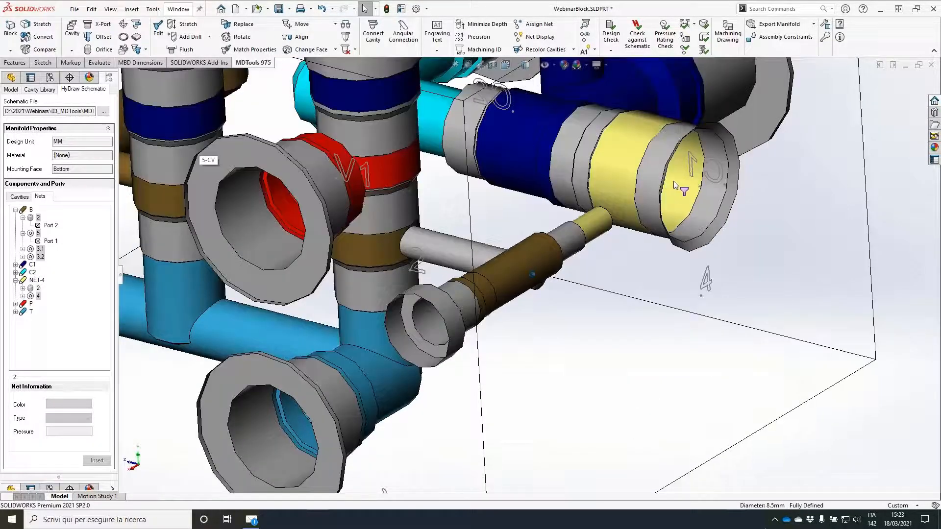
middle_click_drag(675, 185, 627, 203)
left_click(188, 24)
scroll(557, 236, "up", 1)
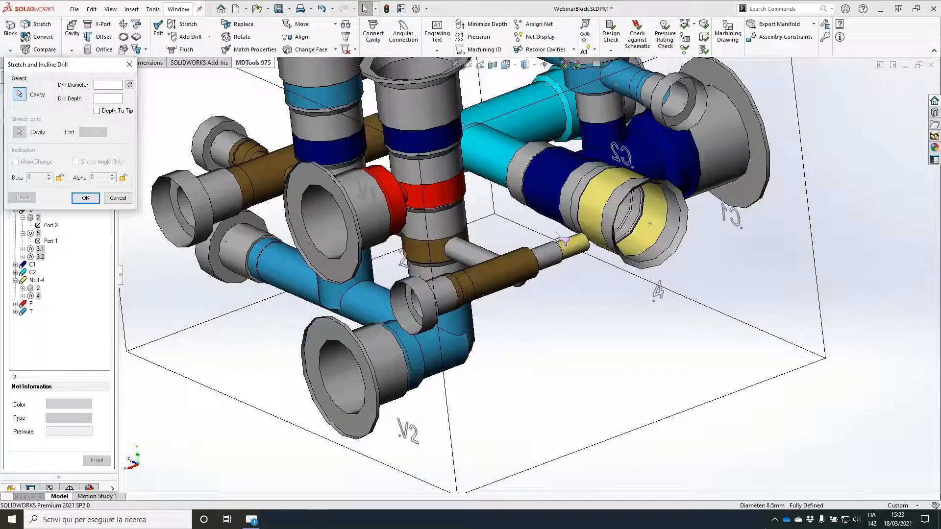
left_click(557, 236)
left_click(650, 224)
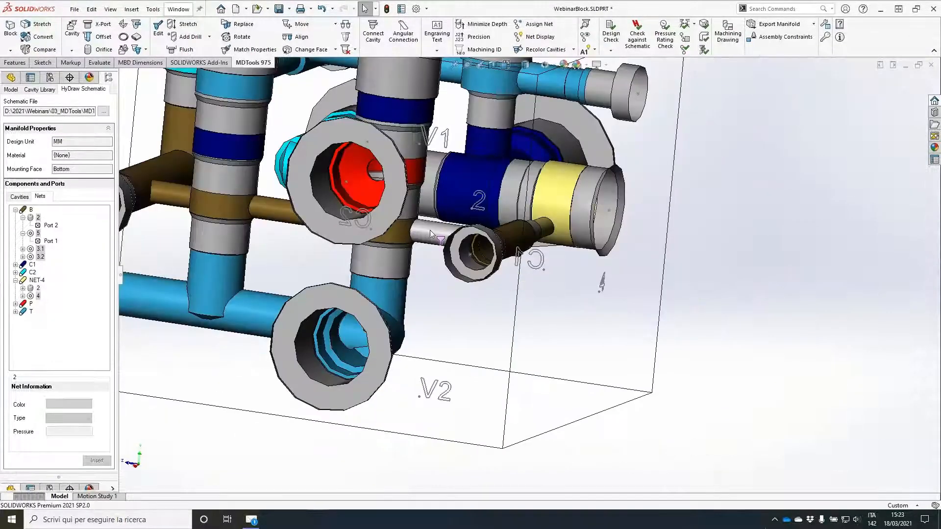
Step: Open PLUG2 in the cavity editor, accept its drill dimensions, and save the part
left_click(430, 231)
left_click(457, 203)
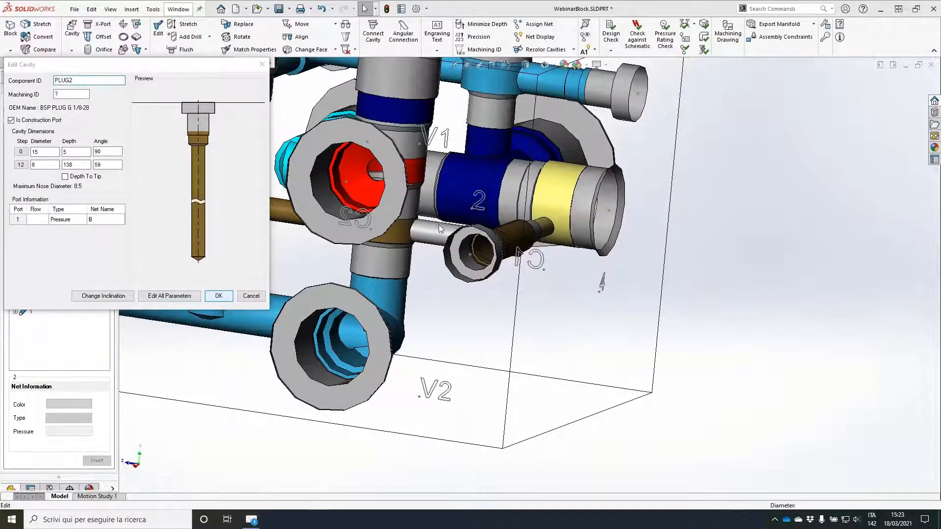
middle_click_drag(474, 236, 605, 159)
scroll(543, 195, "down", 3)
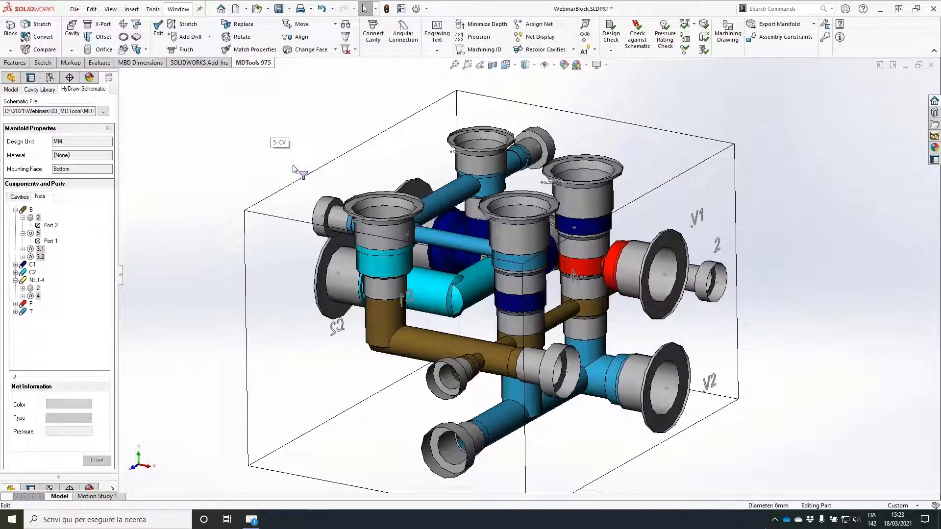
left_click(279, 8)
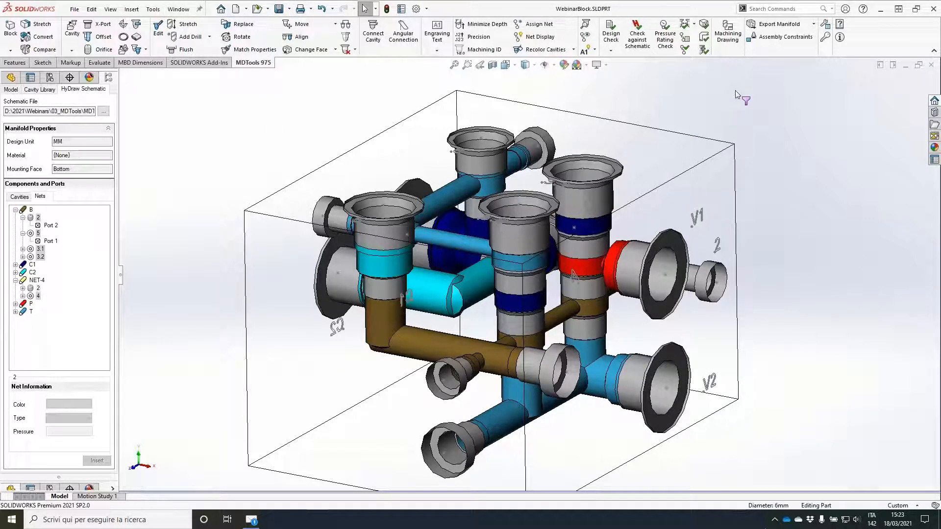
Step: Run the Connection Check and examine the broken nets T, C1 and C2 on the model
left_click(686, 39)
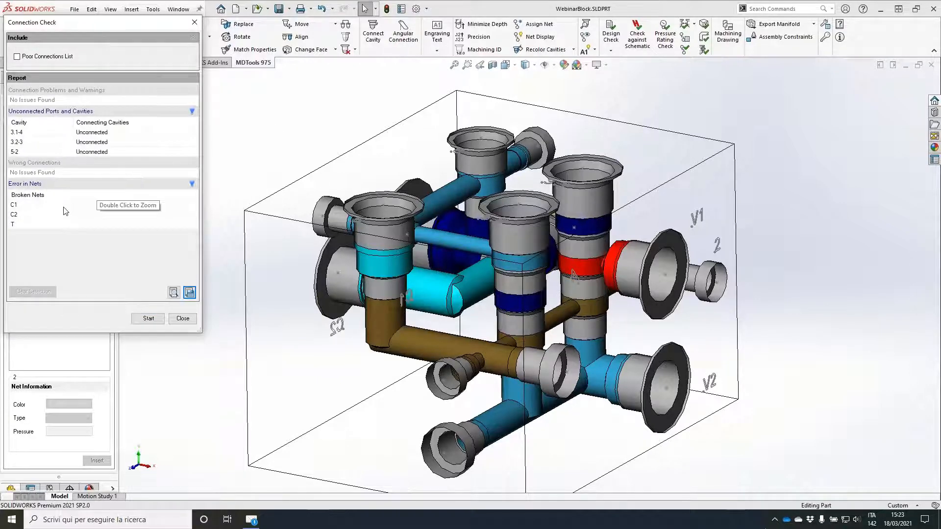
left_click(15, 225)
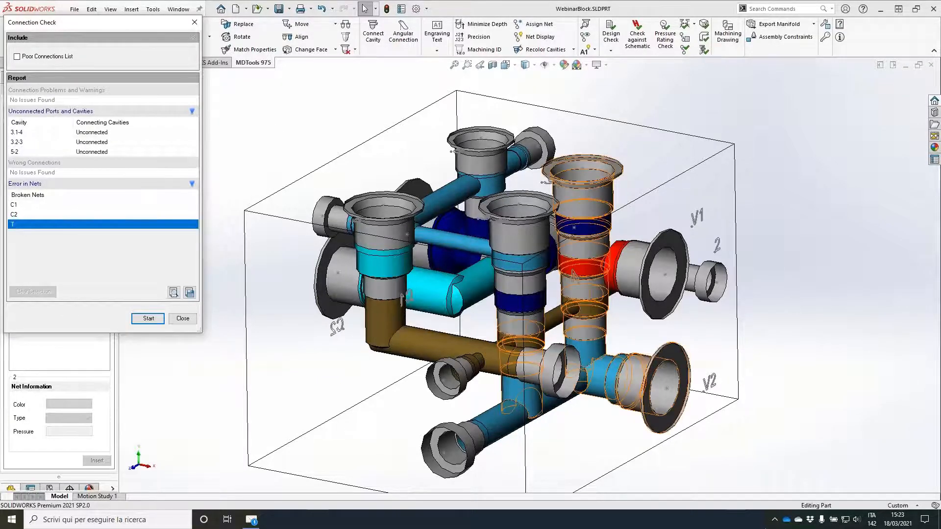
middle_click_drag(522, 265, 490, 328)
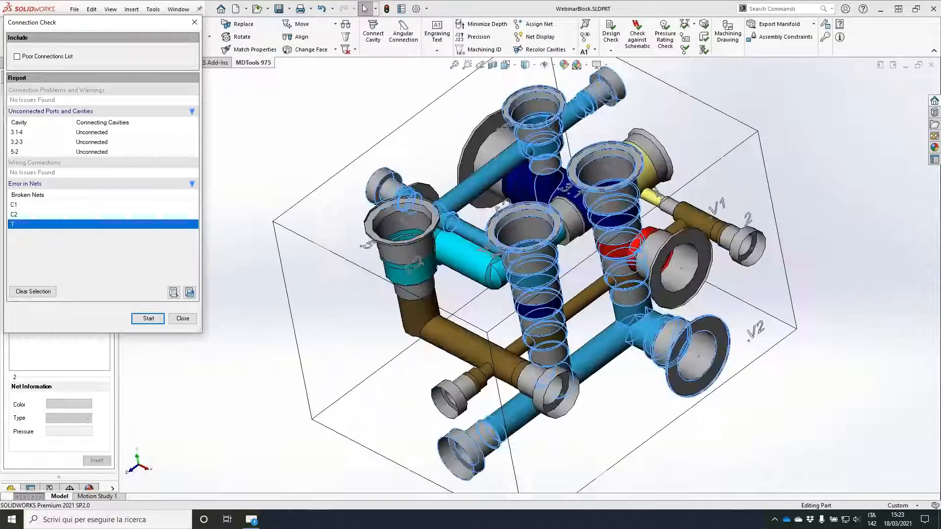
double_click(17, 225)
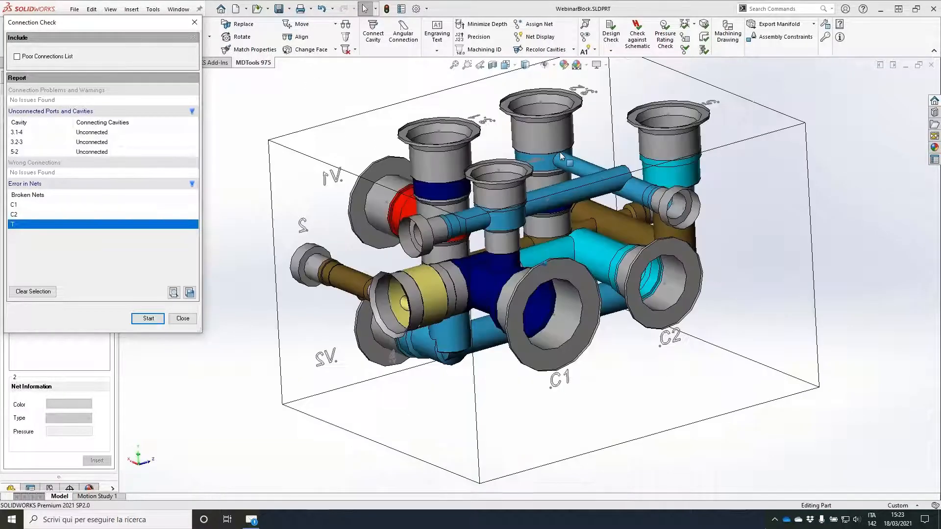
left_click(18, 204)
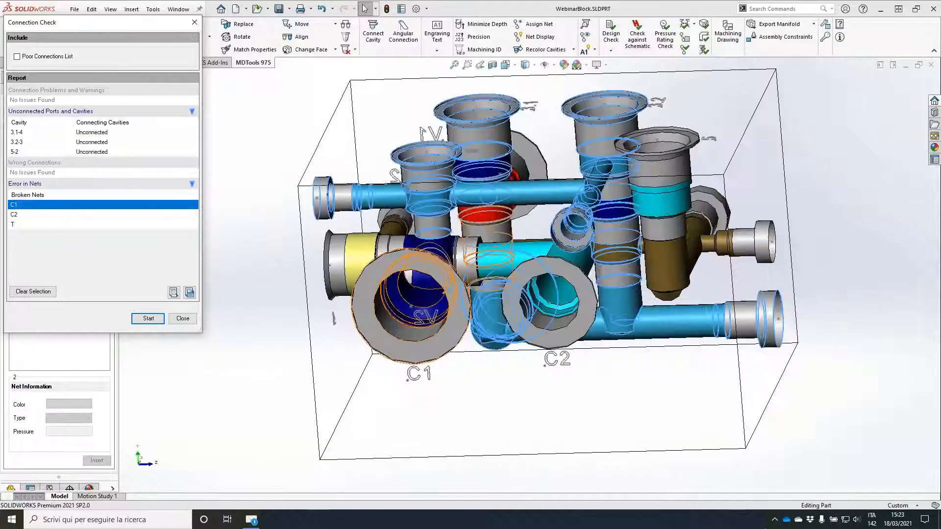
left_click(31, 215)
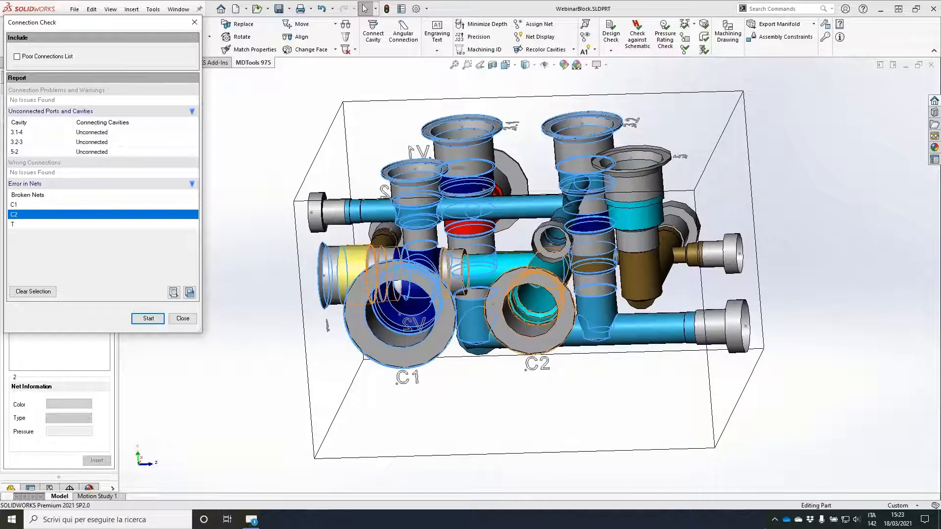
left_click(183, 320)
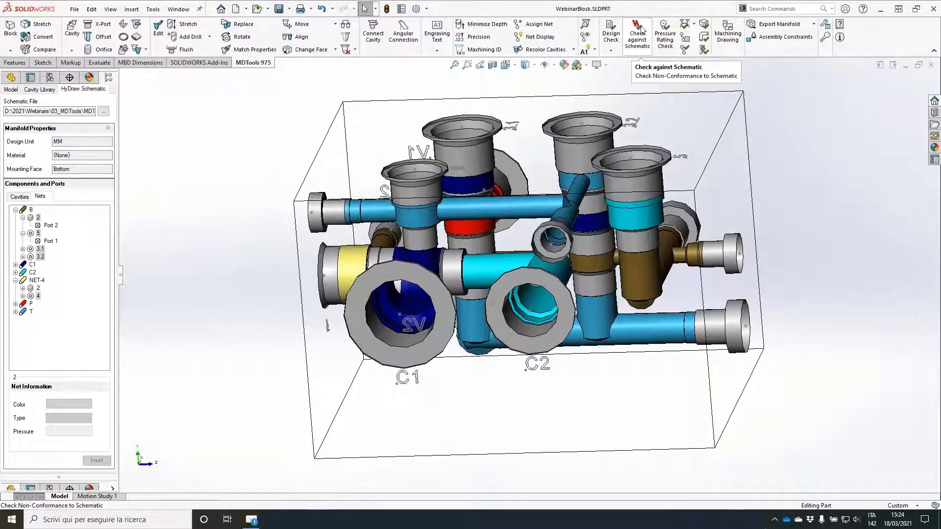
Step: Run Check against Schematic on the block, review its report and close it
left_click(641, 29)
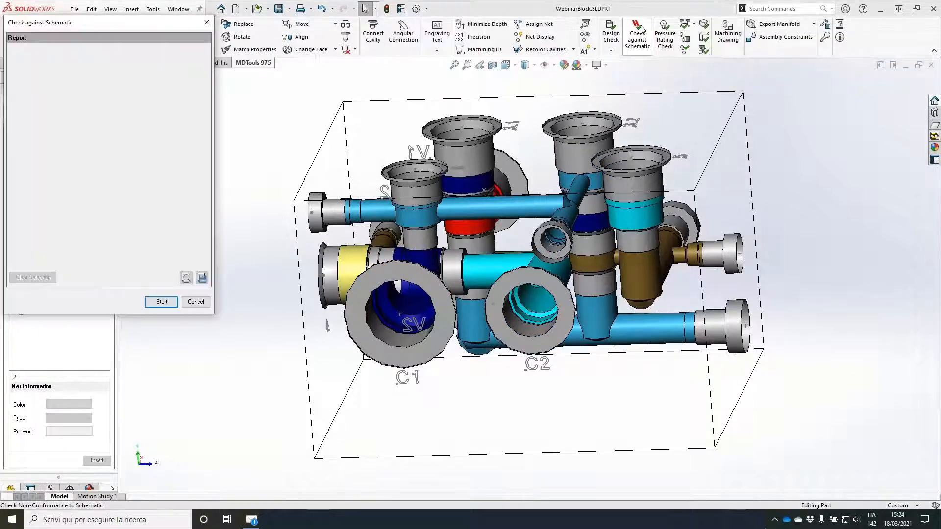
left_click(161, 301)
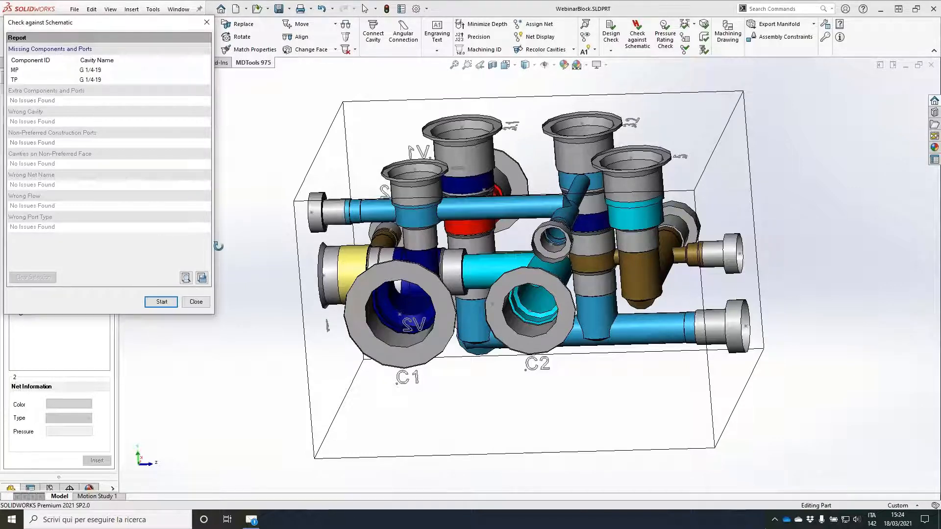
left_click(196, 301)
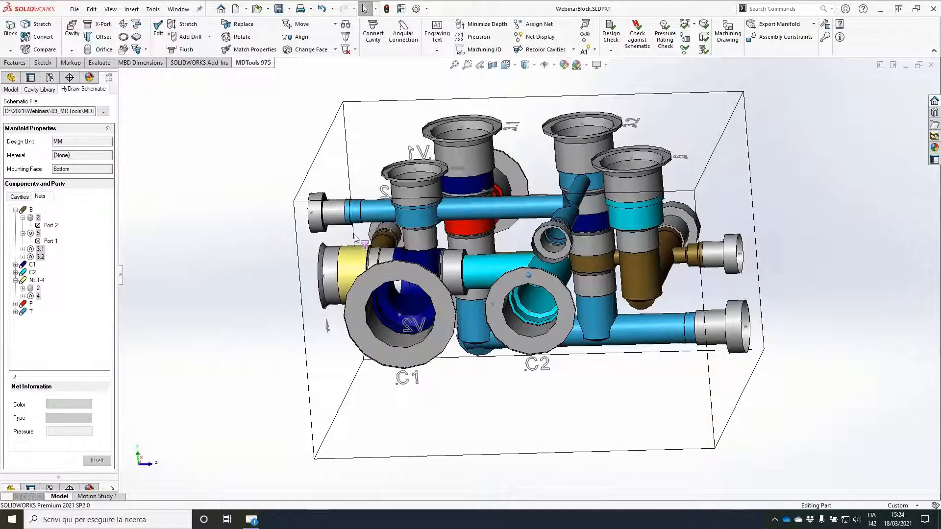
Step: Show the block's model net list and save the changes made to NET-4
middle_click_drag(354, 235, 709, 233)
left_click(11, 89)
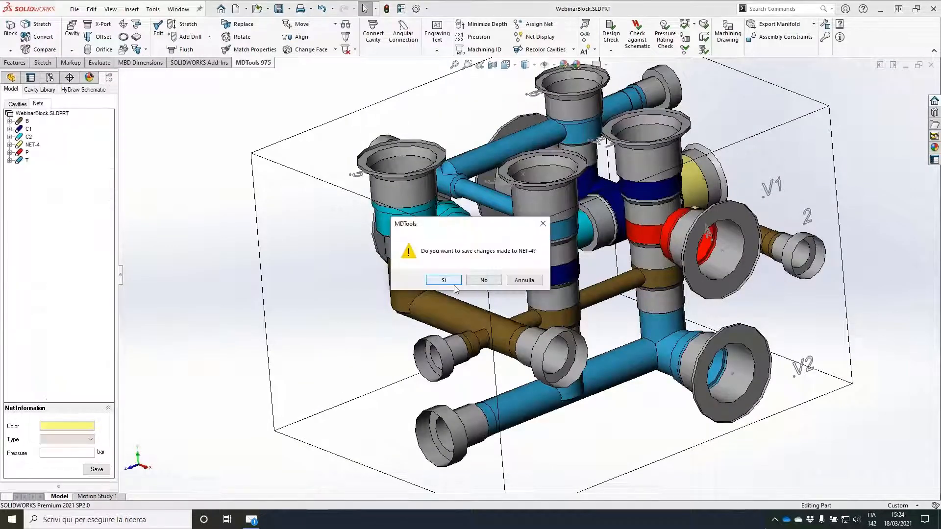
left_click(452, 283)
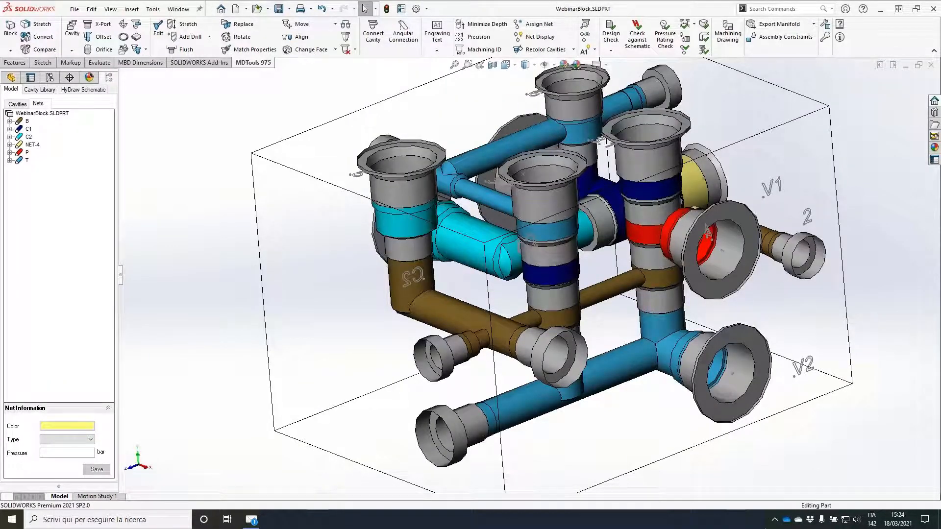
Step: Change the color of net C2 to orange
left_click(28, 137)
right_click(27, 142)
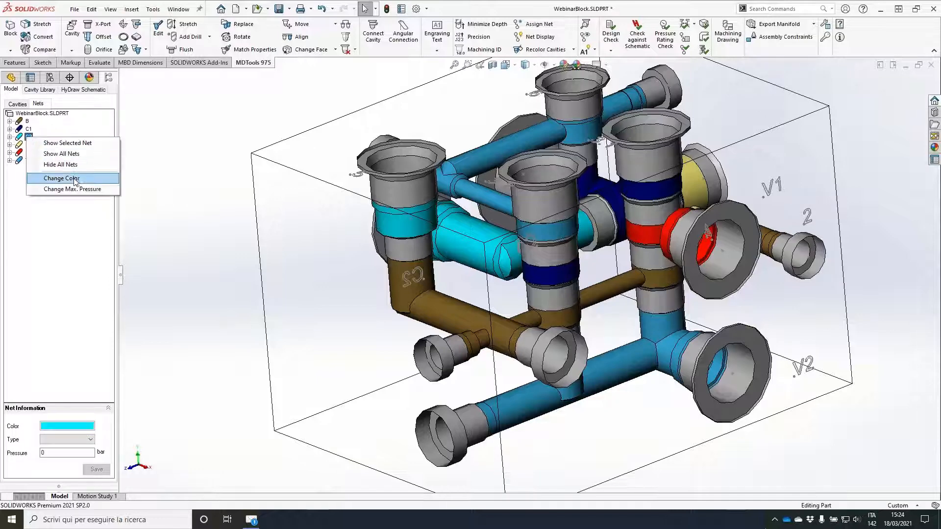
left_click(74, 180)
left_click(437, 178)
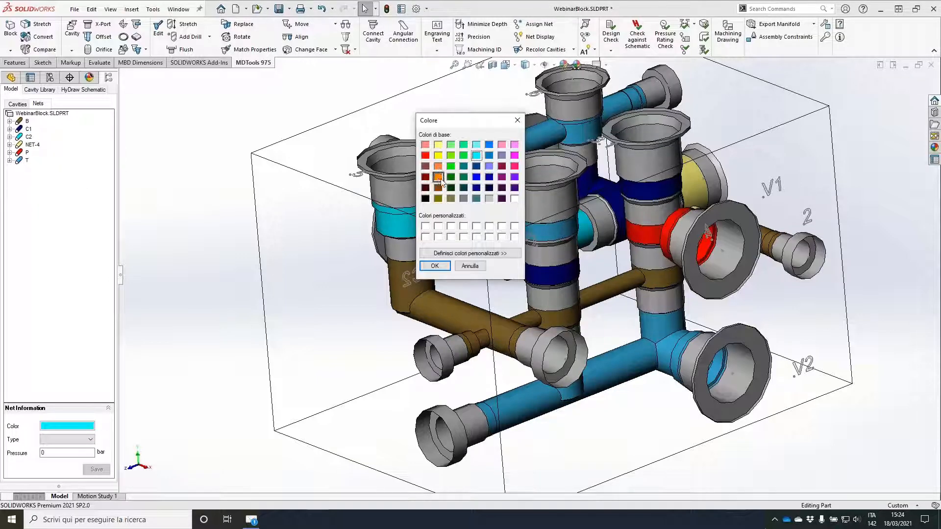
left_click(440, 267)
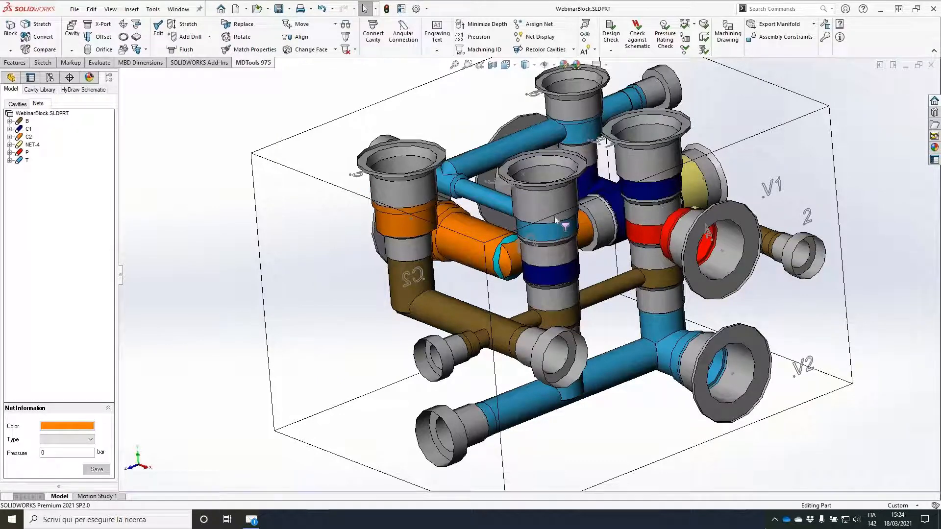
Step: Change the face of the cavity joining nets C2 and B to the C1/C2 port face and connect it to net B's drilling
middle_click_drag(555, 216, 335, 49)
left_click(333, 48)
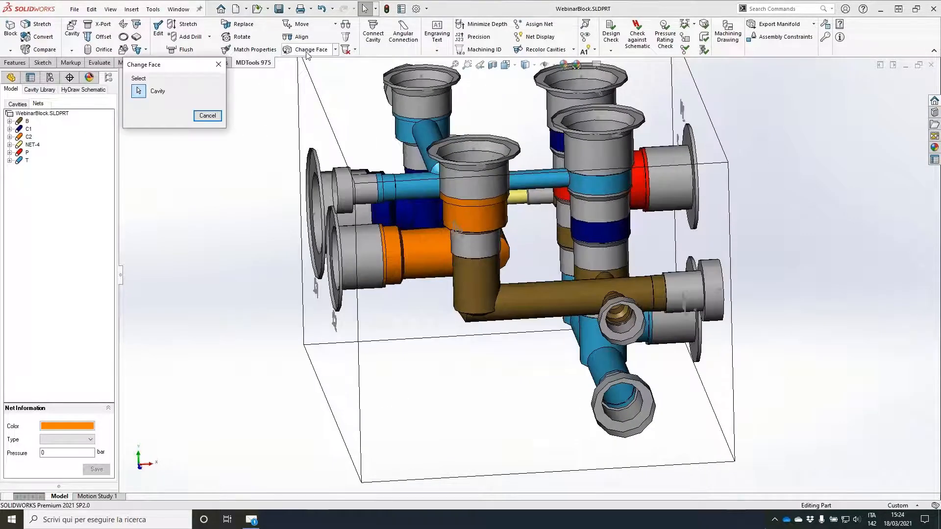
left_click(482, 152)
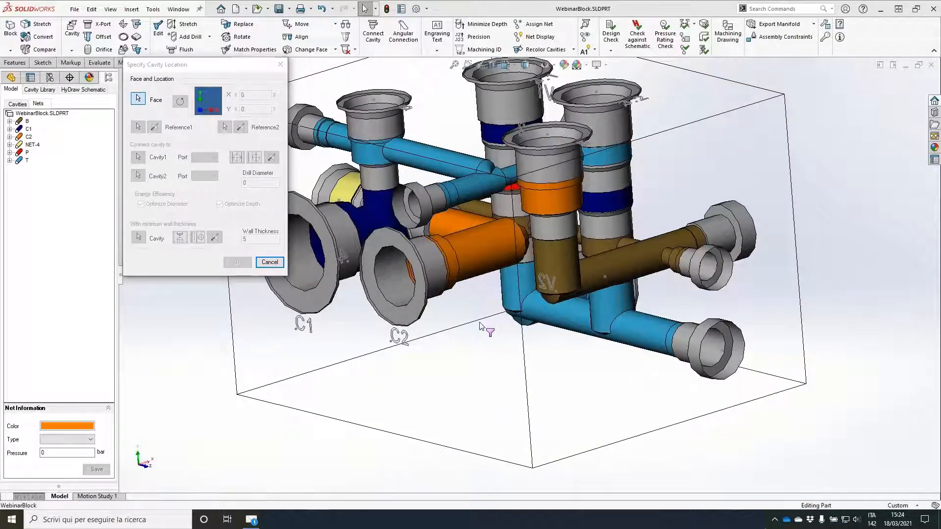
left_click(480, 323)
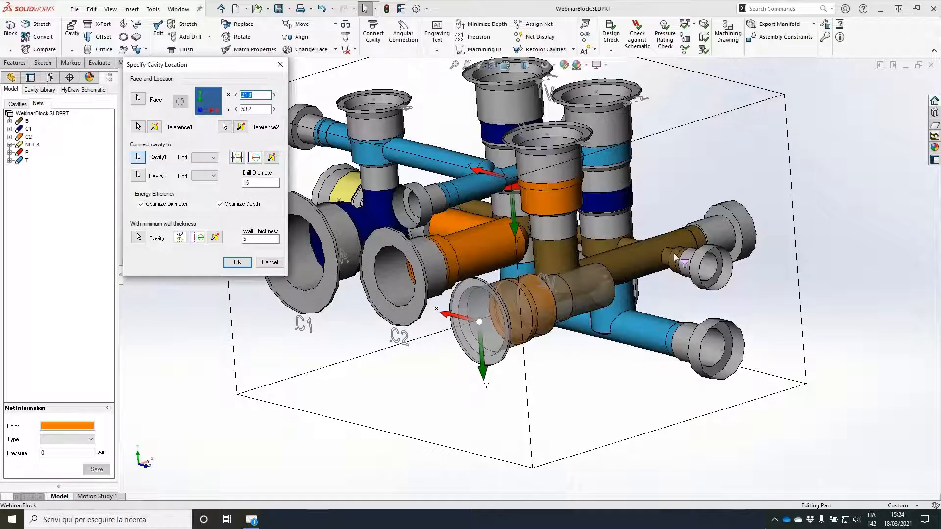
left_click(724, 227)
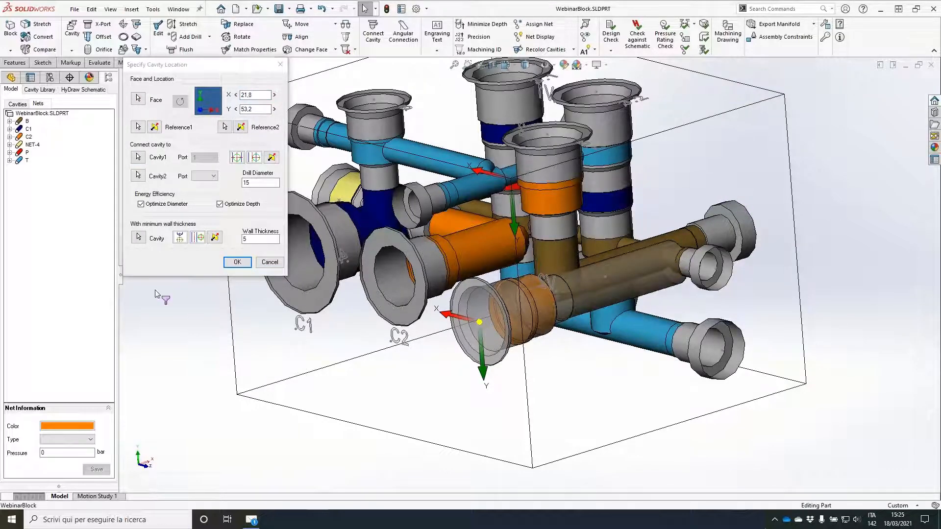
Step: Set the cavity's location on the new face to X 20 and Y 55 and apply the face change
left_click(266, 94)
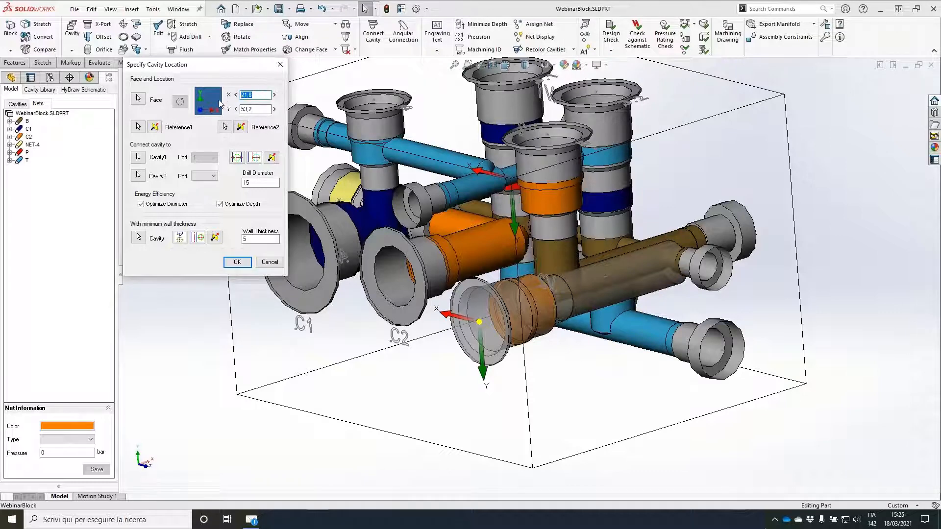
type("20")
key("Tab")
type("55")
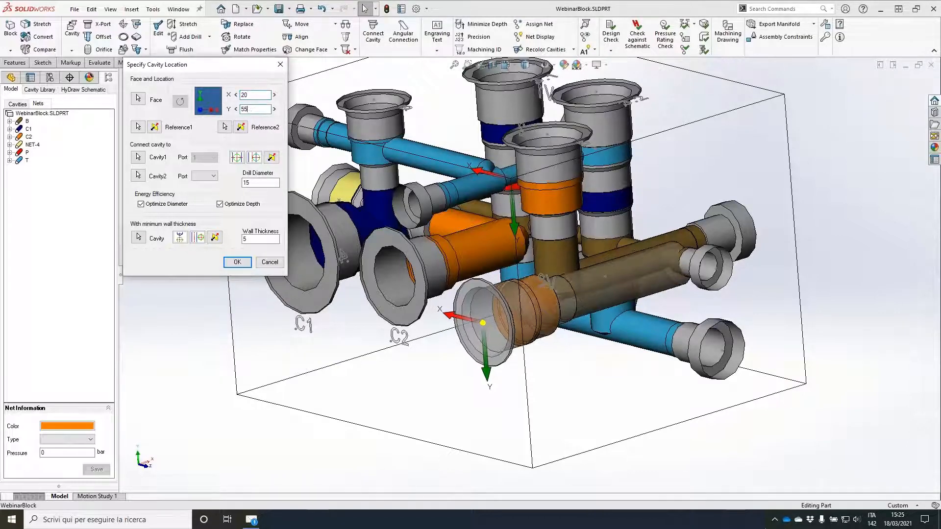
key("Tab")
key("Return")
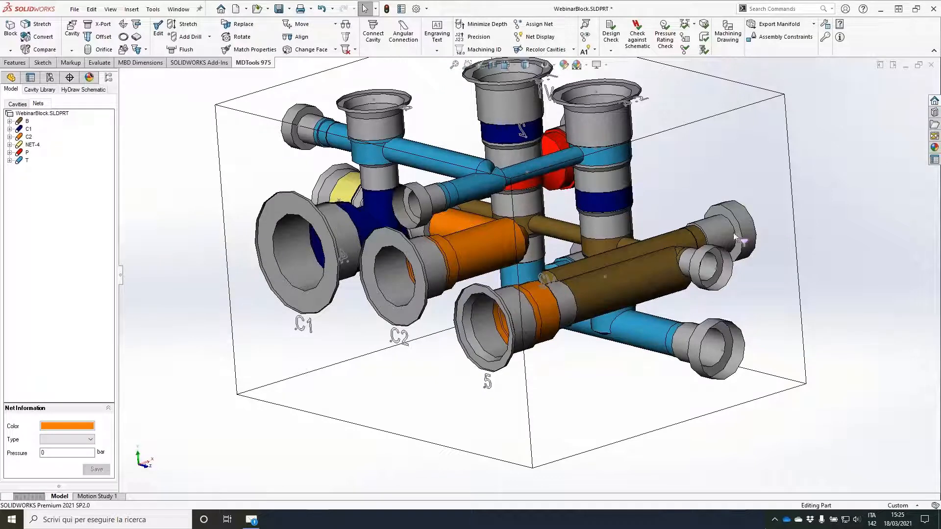
Step: Delete the larger construction plug PLUG3 at the end of the brown B drilling
left_click(716, 233)
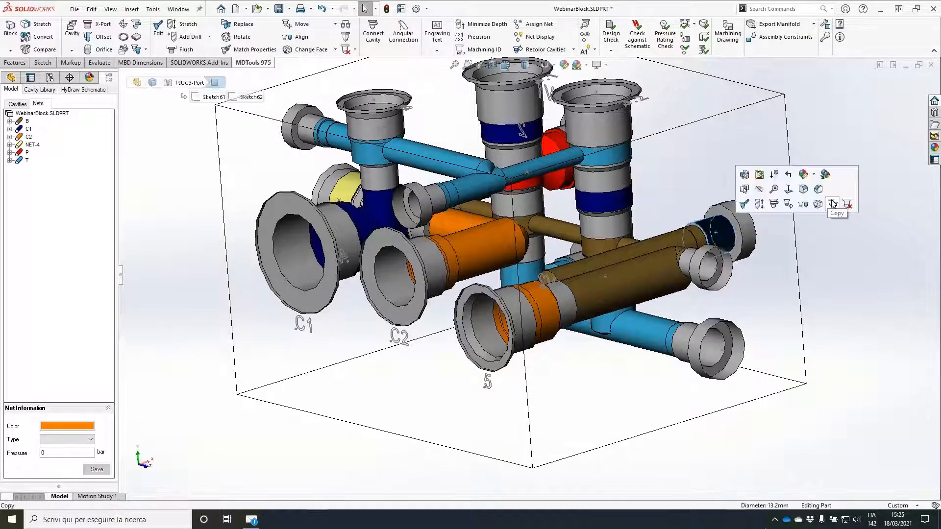
left_click(847, 204)
key("Return")
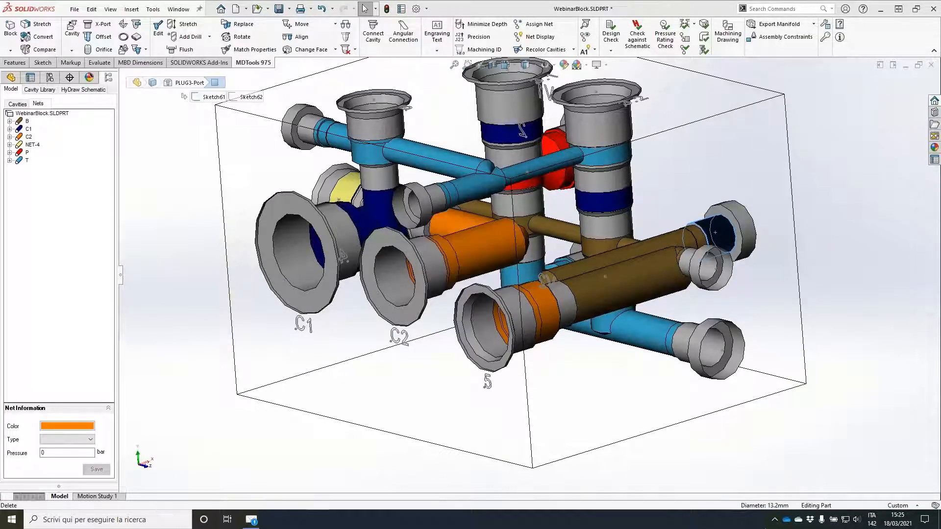
Step: Set up an XG14 construction port with ID PLUG3 connecting port 2 of cavity 5 to port 1 of cavity C2
middle_click_drag(528, 244, 444, 260)
left_click(100, 25)
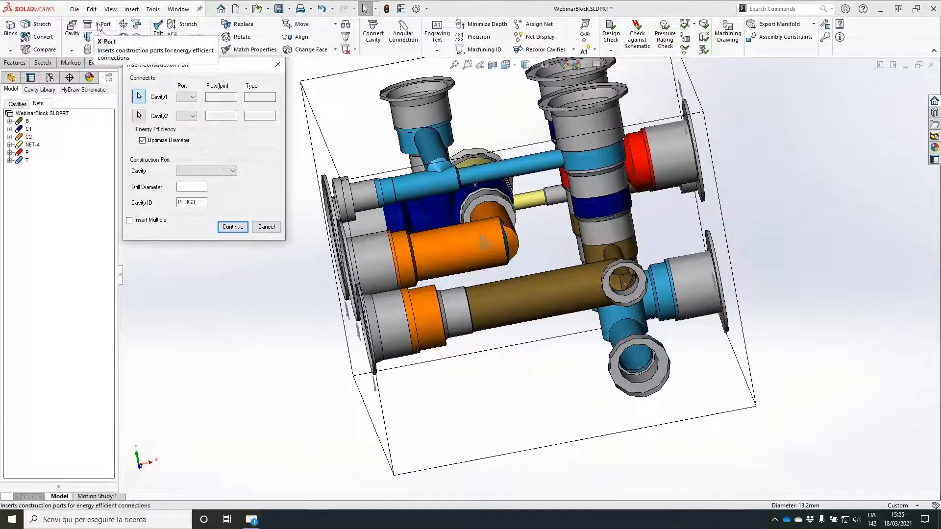
left_click(424, 305)
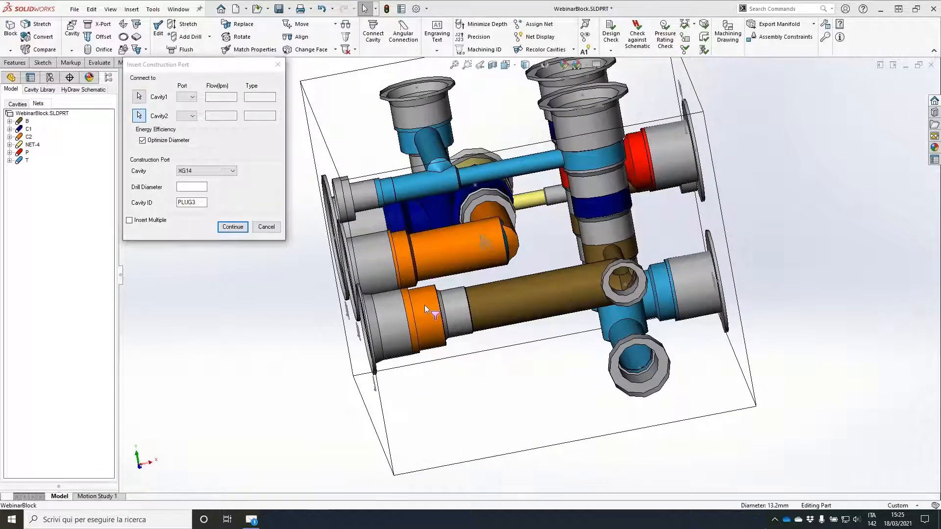
left_click(412, 242)
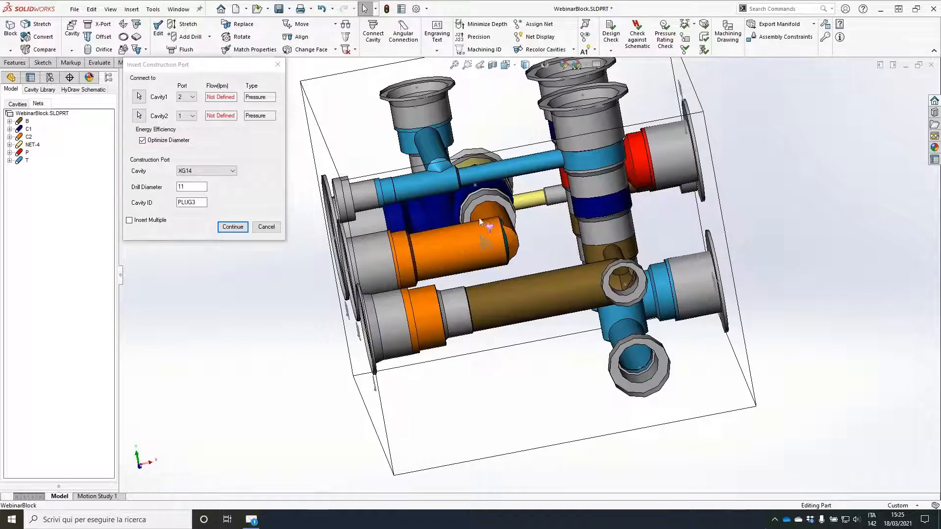
left_click(232, 227)
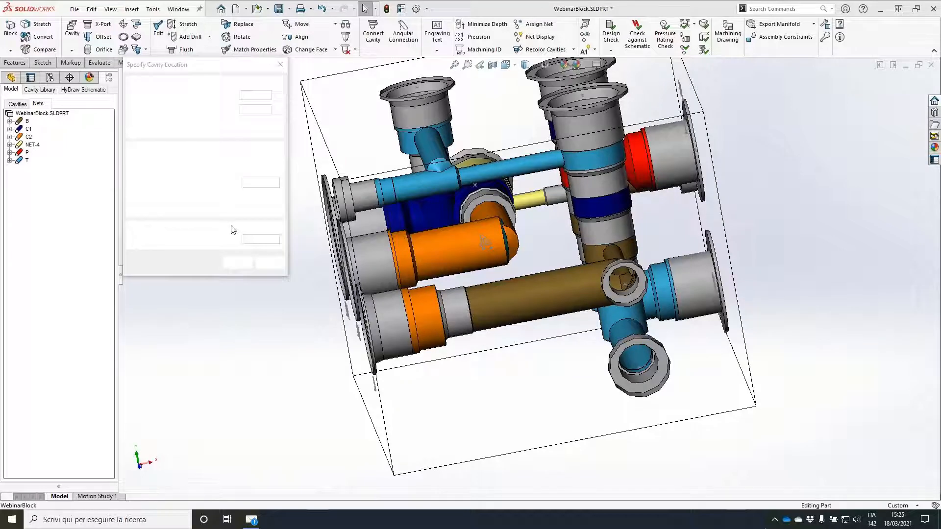
Step: Place PLUG3 on the face beside cavity 5, aligned with the connected cavities at about X 19.3, Y 44.8, with an 11 mm drill
left_click(515, 265)
left_click(255, 160)
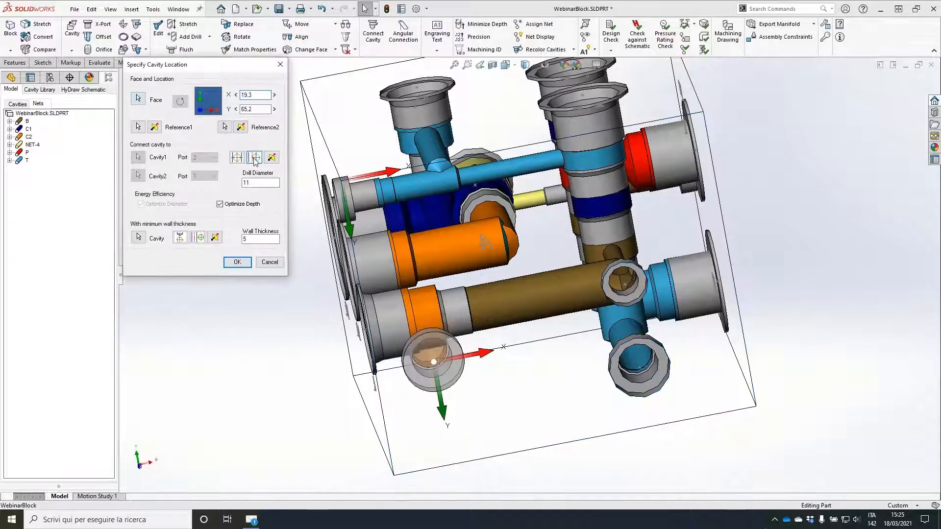
left_click(271, 158)
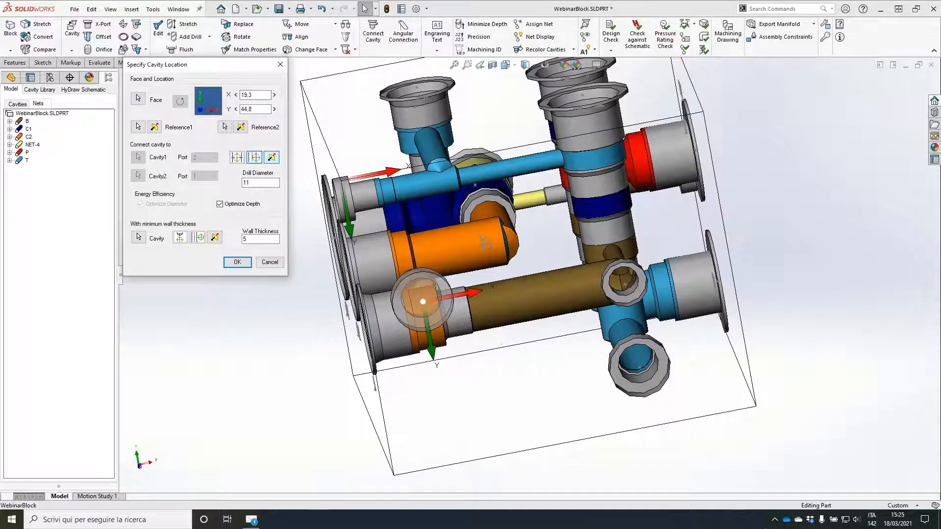
middle_click_drag(485, 242, 608, 253)
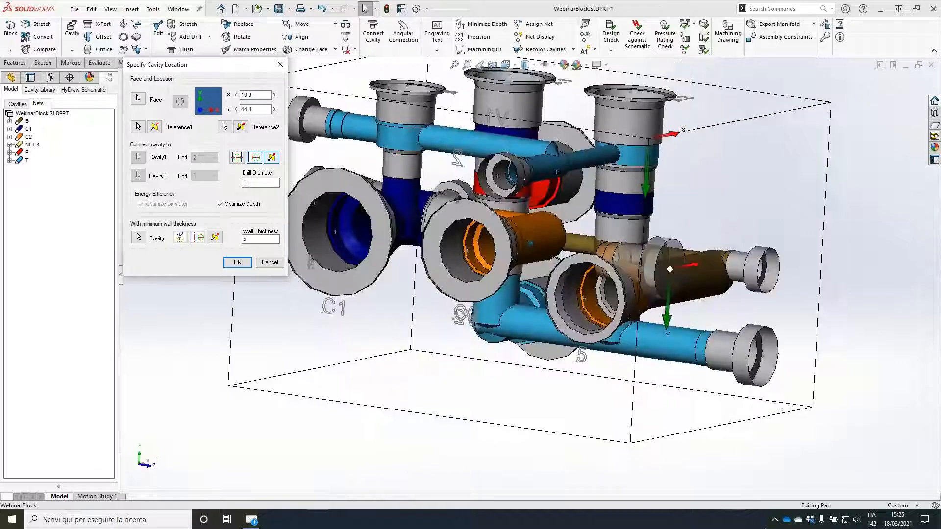
left_click(237, 262)
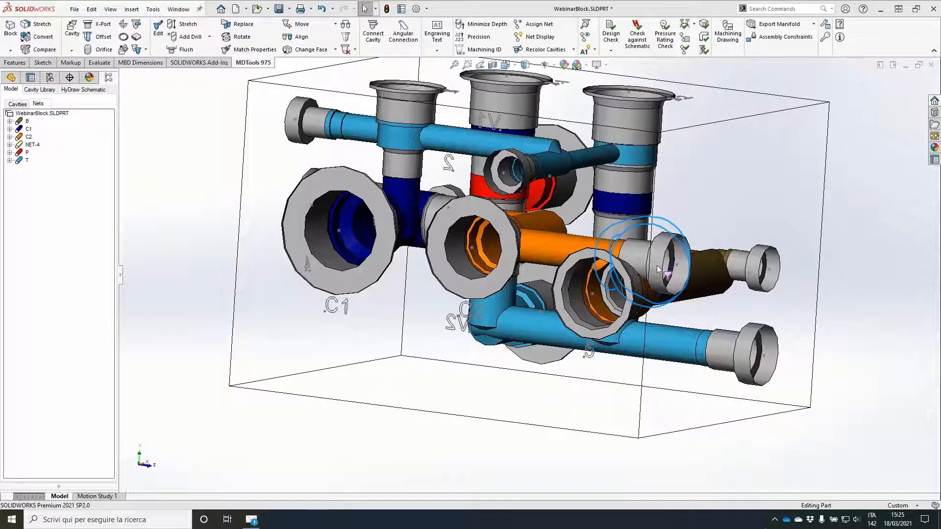
Step: Edit the new PLUG3 port next to cavity 5 and set its step 0 depth to 1 mm
left_click(686, 257)
middle_click_drag(686, 257, 337, 251)
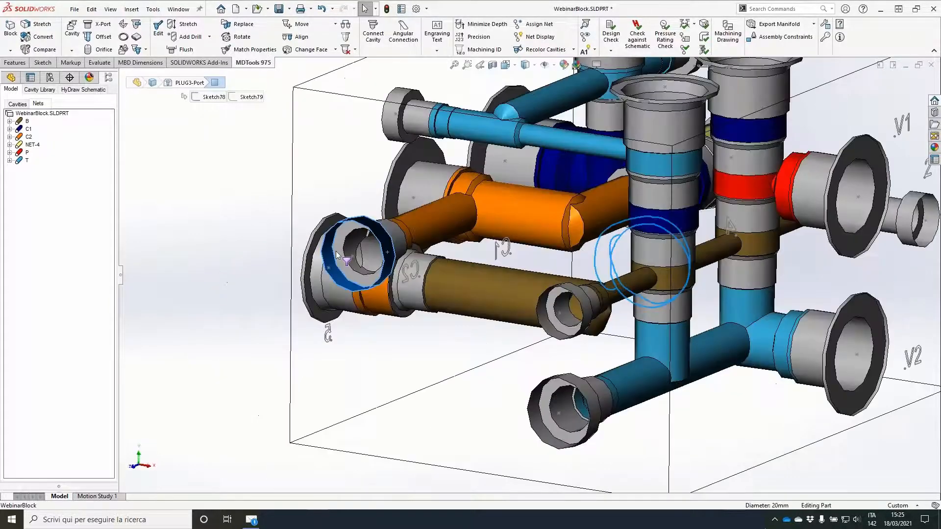
double_click(366, 221)
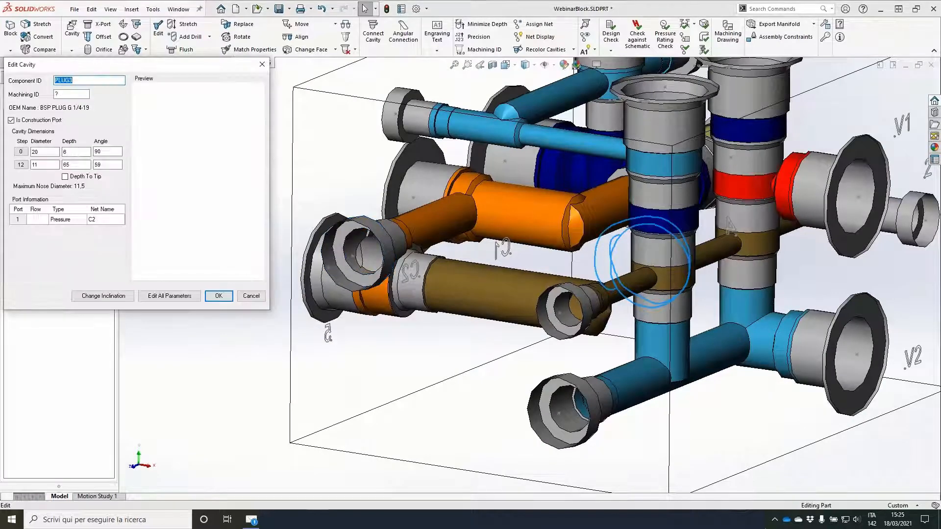
left_click_drag(76, 152, 44, 158)
type("1")
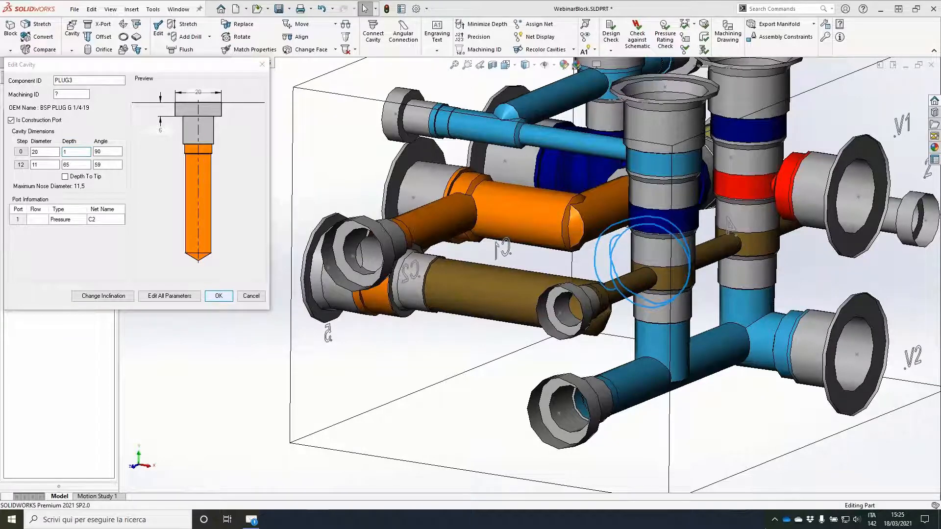
left_click(218, 295)
Step: Move cavity 5 in the X direction on its face, away from the block edge
scroll(269, 278, "down", 6)
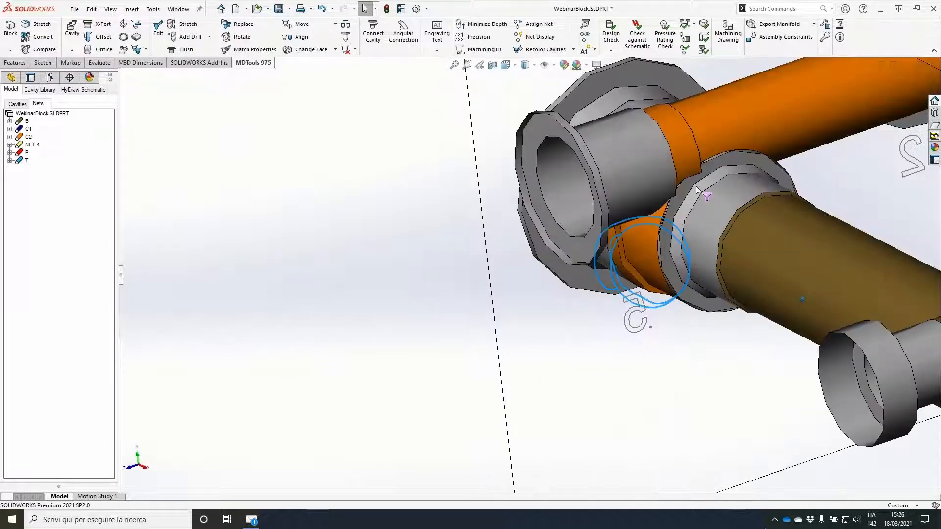
middle_click_drag(700, 175, 468, 253)
scroll(689, 188, "up", 3)
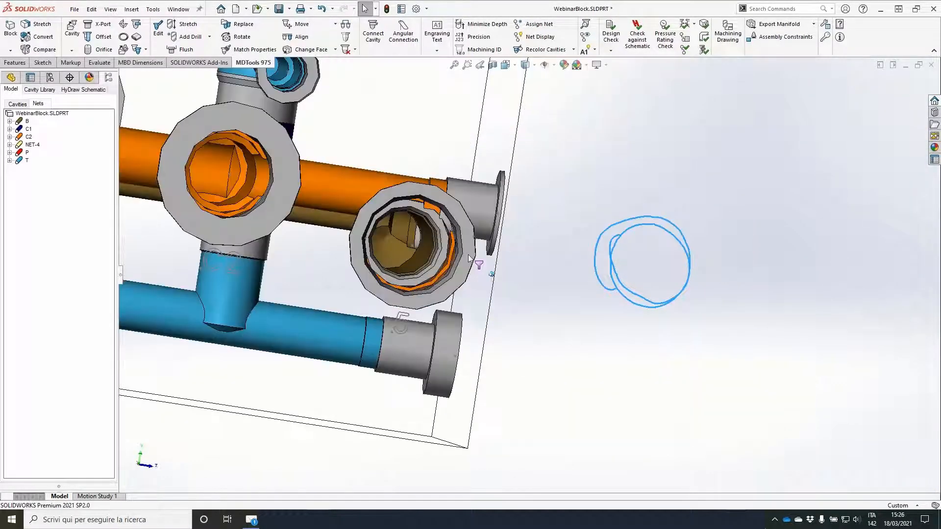
left_click(468, 253)
left_click(535, 226)
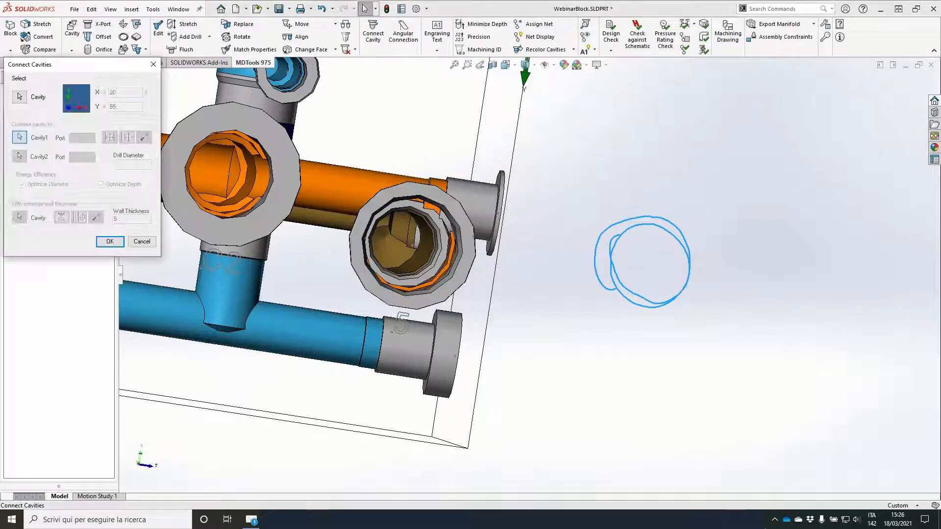
left_click(302, 24)
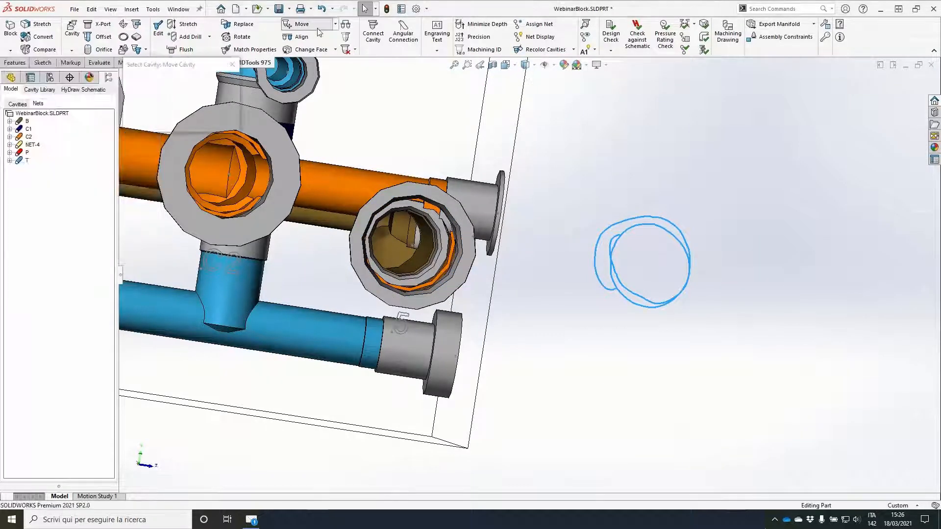
left_click(446, 208)
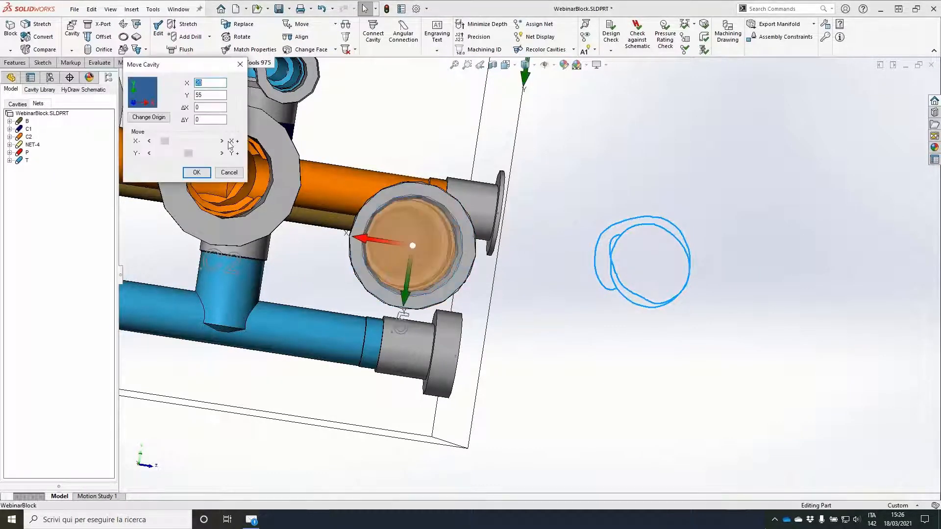
left_click(210, 175)
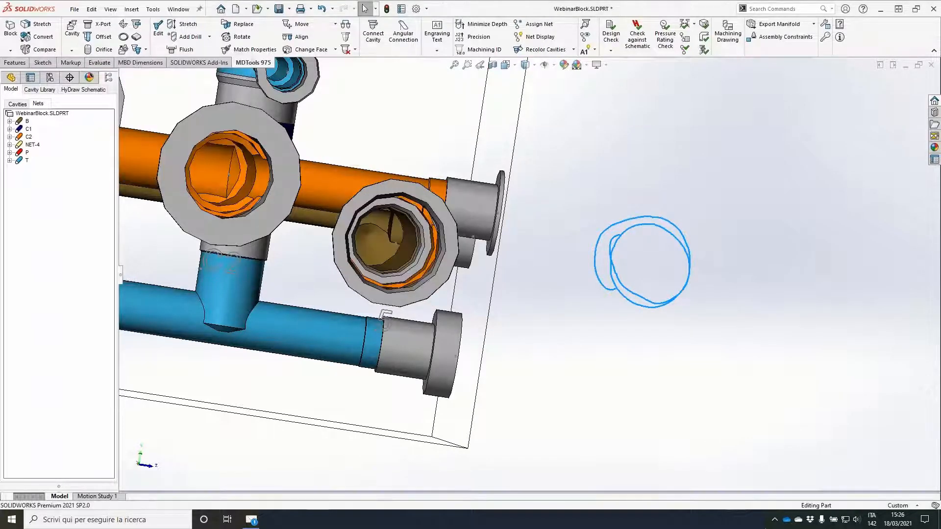
Step: Move cavities C1 and C2 together on their face by a ΔY of 15
mouse_move(588, 187)
middle_mouse_down()
mouse_move(601, 193)
mouse_move(563, 206)
mouse_move(418, 204)
mouse_move(394, 218)
middle_mouse_up()
scroll(598, 198, "up", 4)
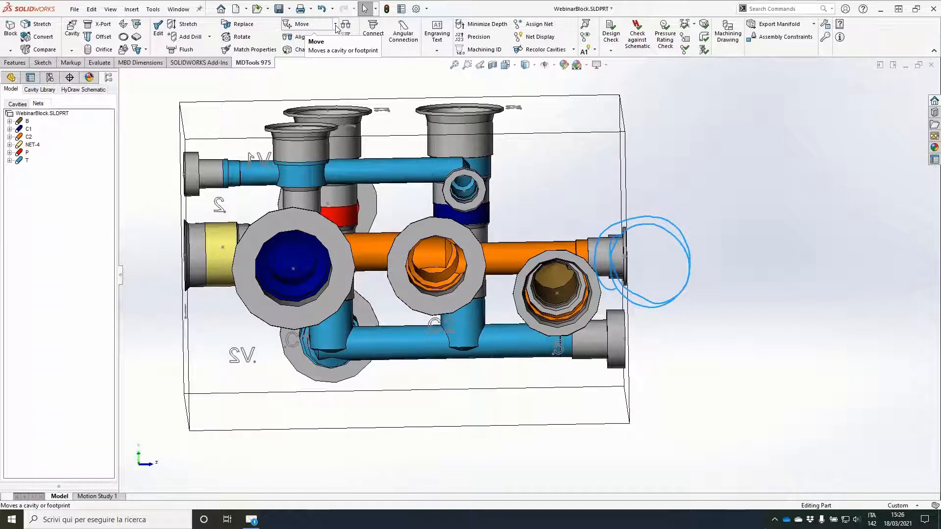
left_click(336, 25)
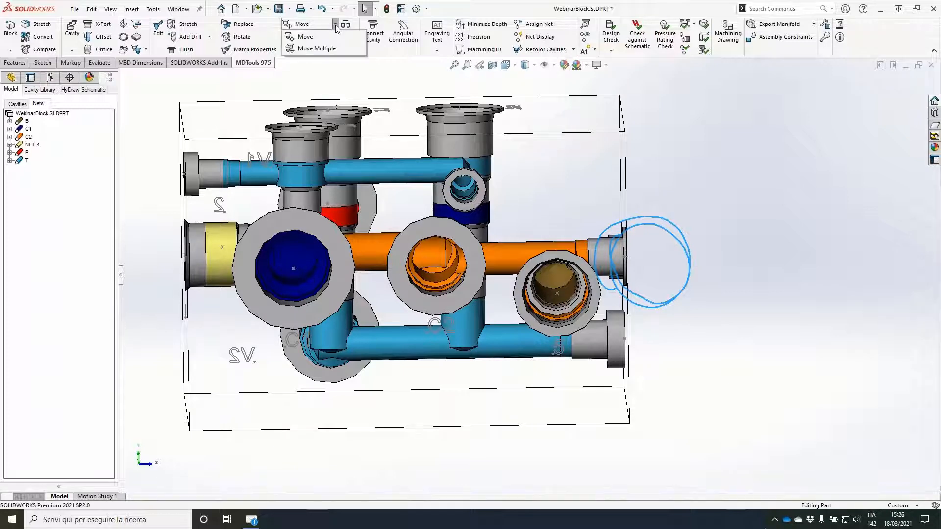
left_click(328, 50)
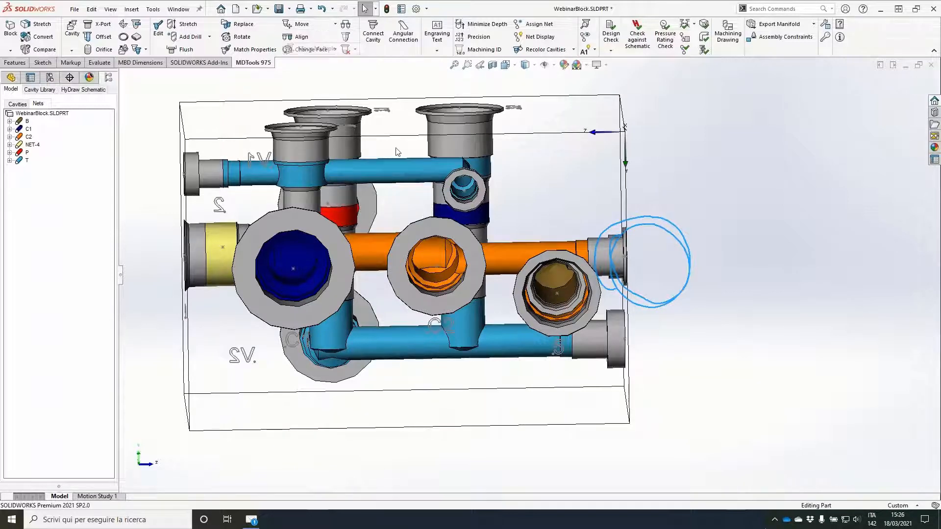
left_click(326, 280)
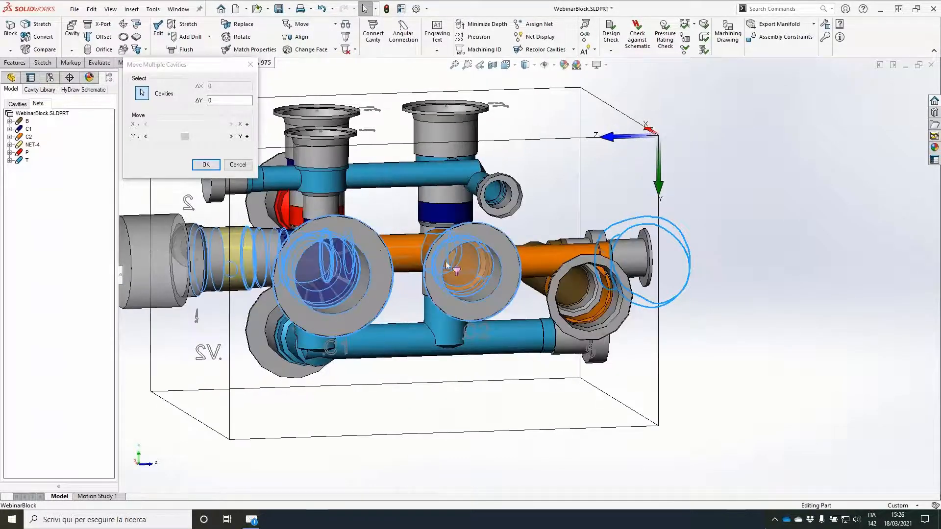
left_click(222, 137)
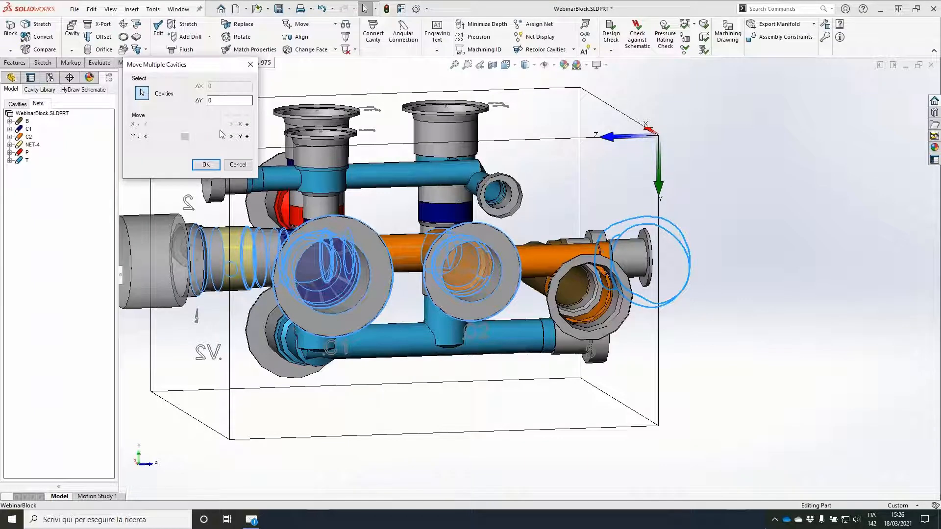
left_click(214, 139)
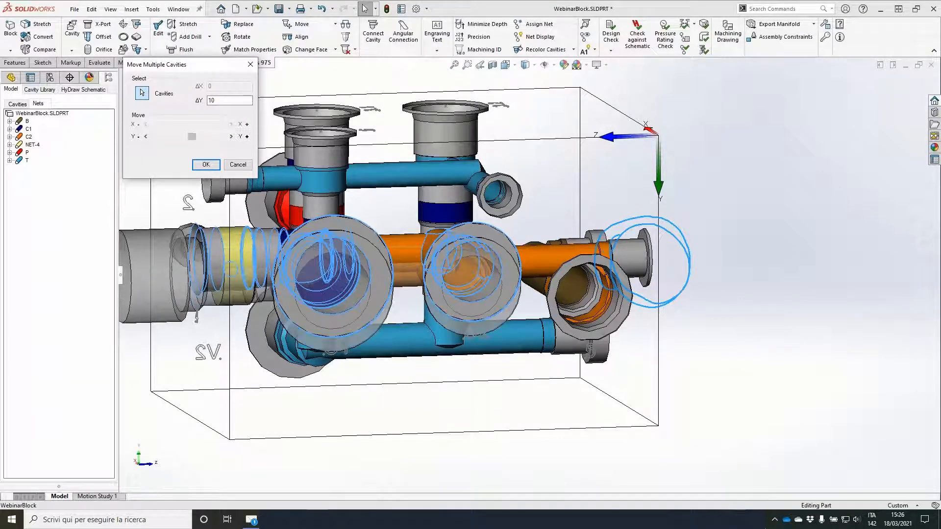
left_click(215, 139)
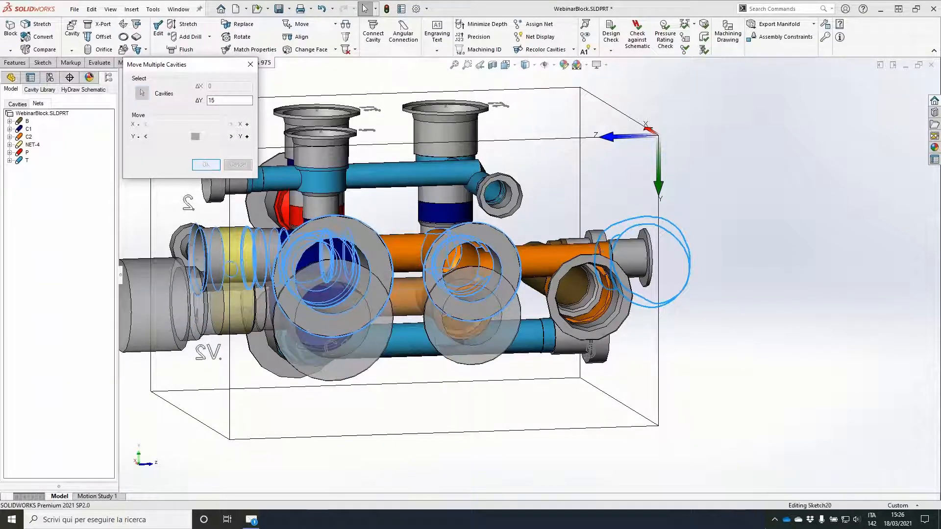
left_click(206, 165)
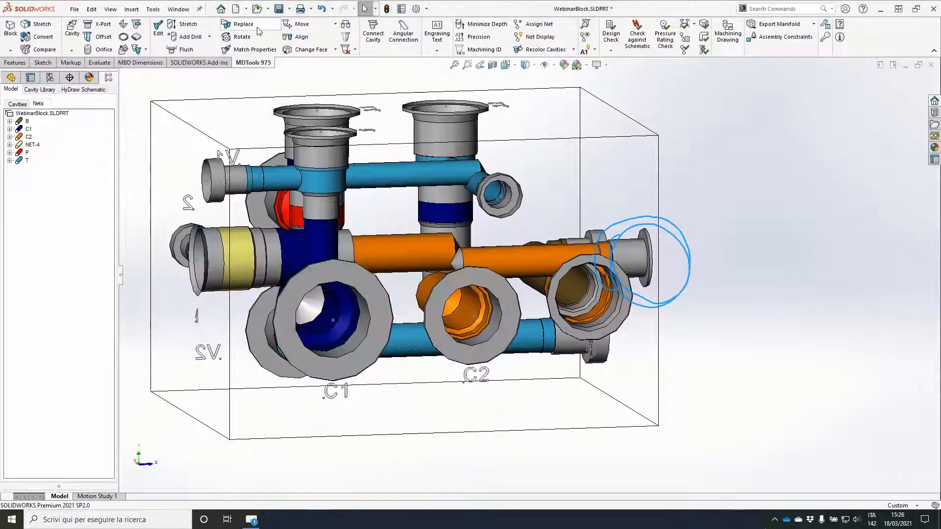
Step: Move cavity 5 to the area above and between C1 and C2, at about X 87.1, Y 32.1
left_click(299, 25)
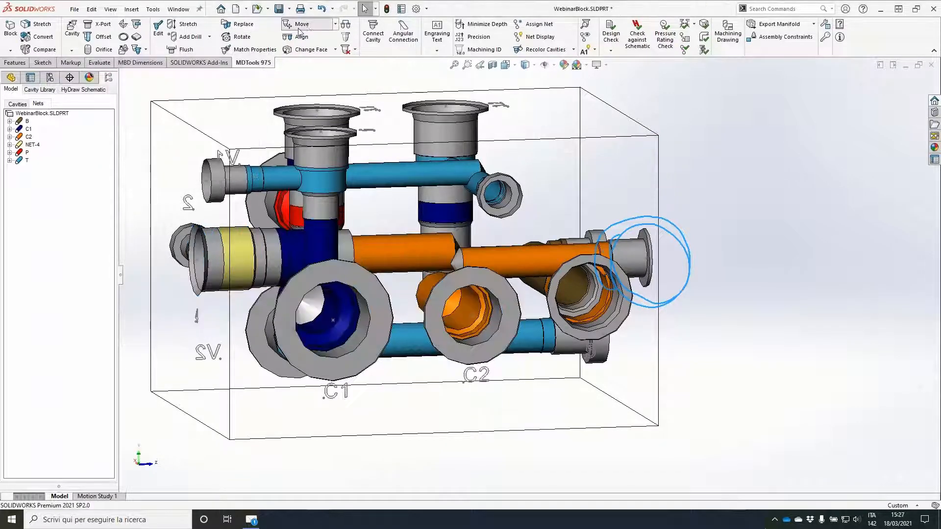
left_click(614, 297)
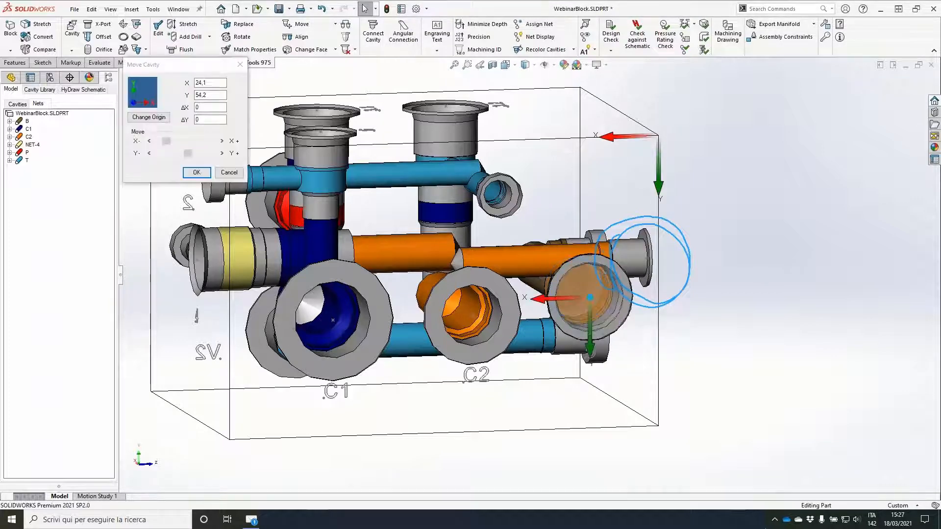
left_click(409, 237)
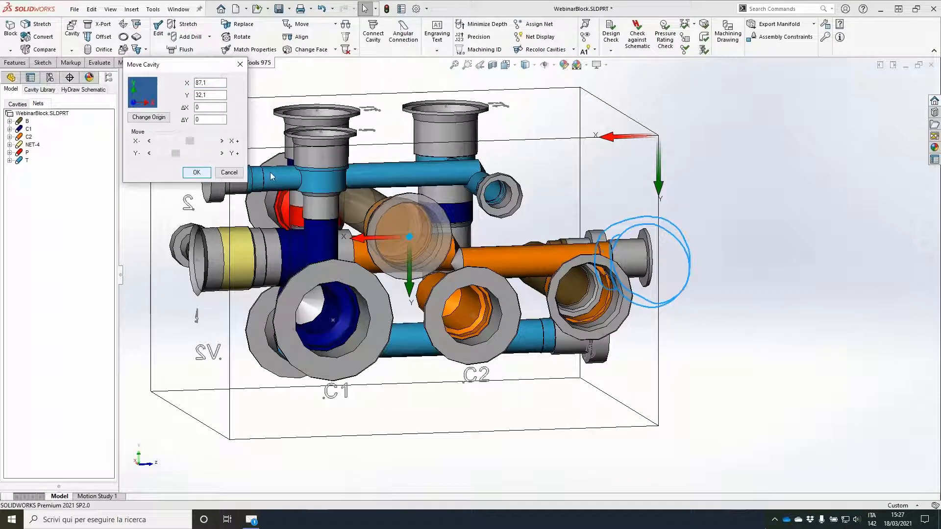
left_click(196, 172)
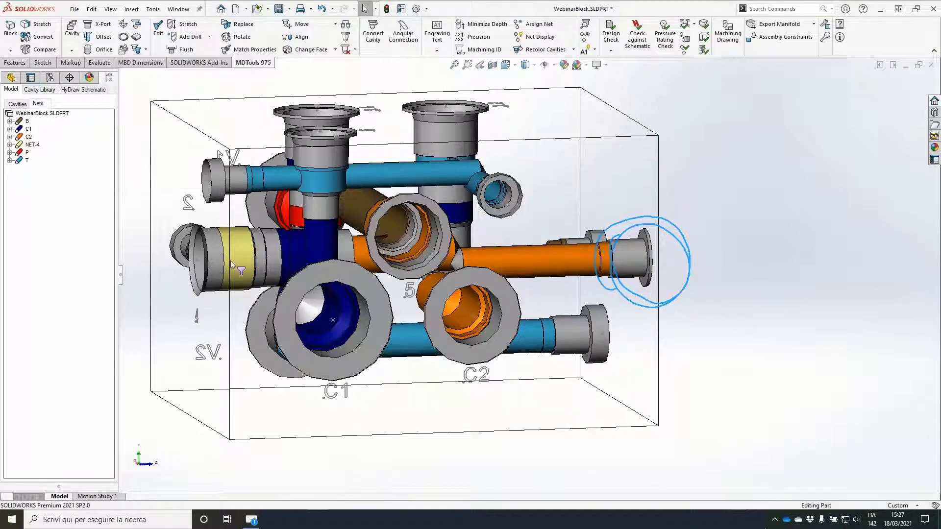
Step: Align cavity 4, the one on the yellow NET-4, with the relocated cavity C1
left_click(300, 37)
left_click(236, 260)
left_click(360, 280)
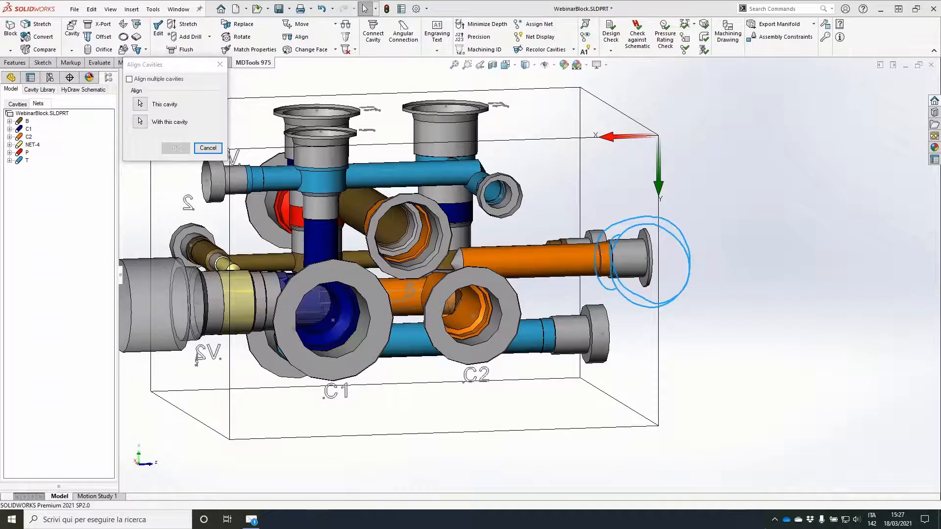
Step: Move cavity C2 away from C1 along its face to about X 53.7, Y 60
left_click(518, 299)
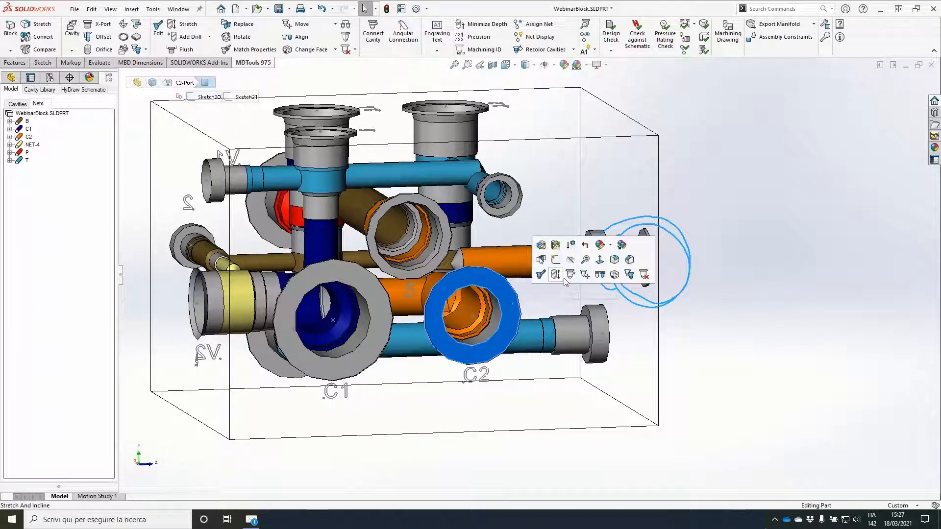
left_click(555, 274)
left_click(471, 319)
left_click_drag(471, 320, 503, 314)
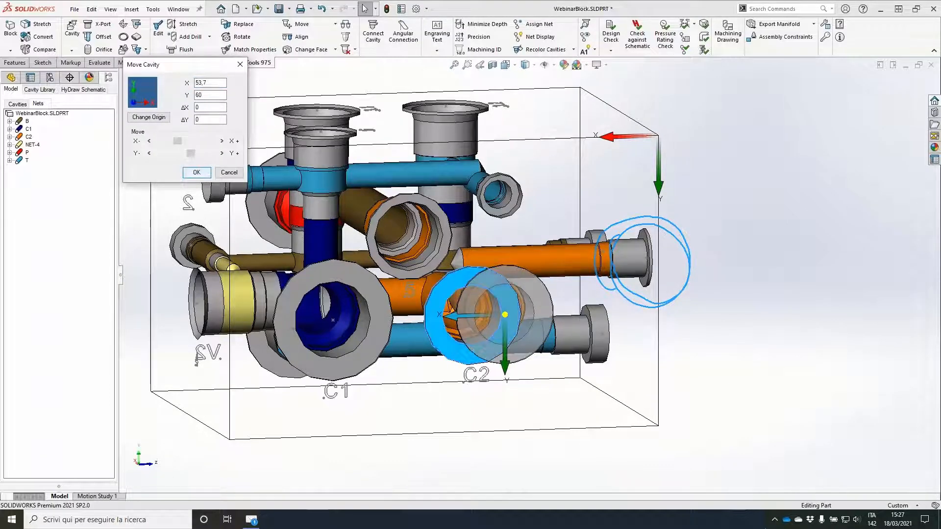
left_click(201, 170)
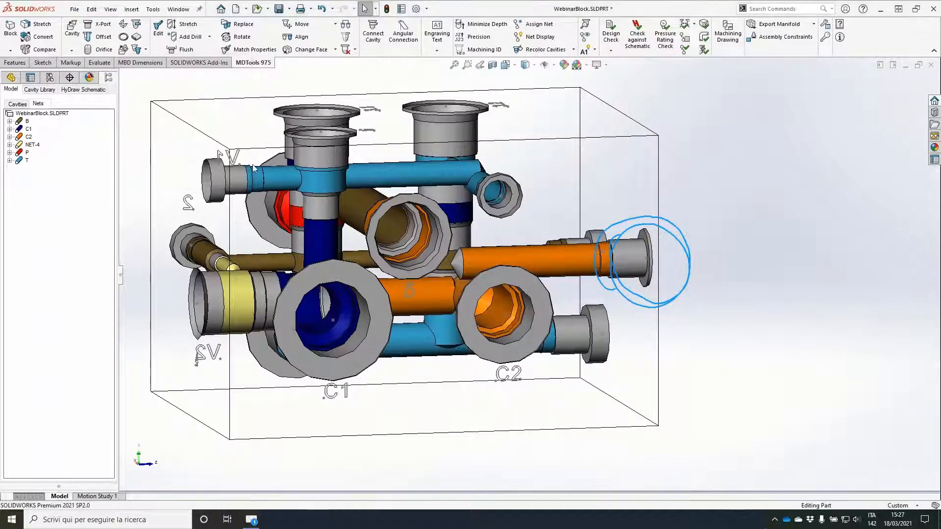
Step: Stretch the 11 mm PLUG3 drill to a depth of about 89.4 so that it reaches cavity 5
left_click(185, 24)
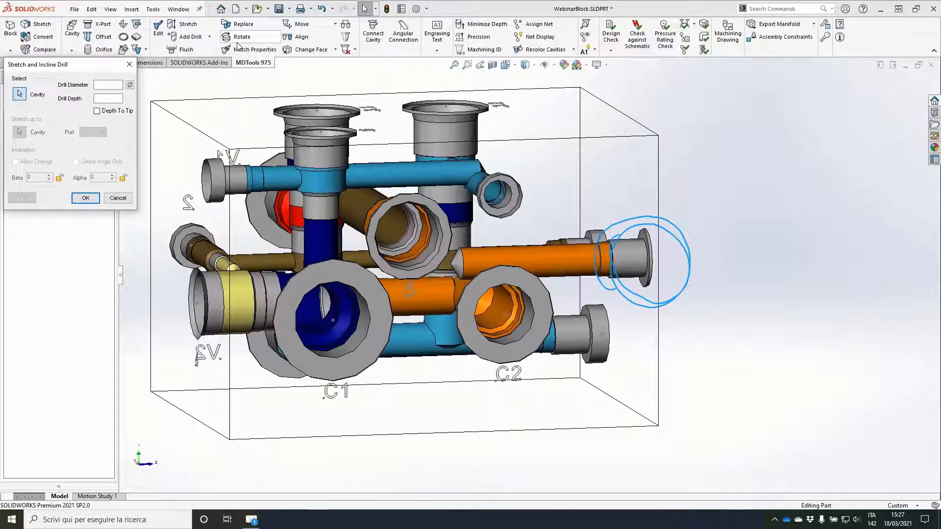
left_click(460, 269)
left_click_drag(460, 268, 328, 266)
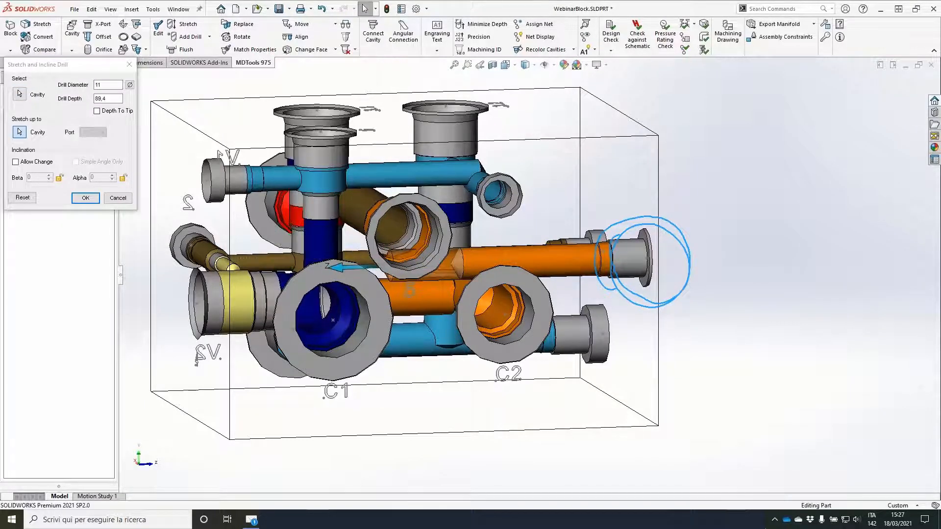
left_click(85, 199)
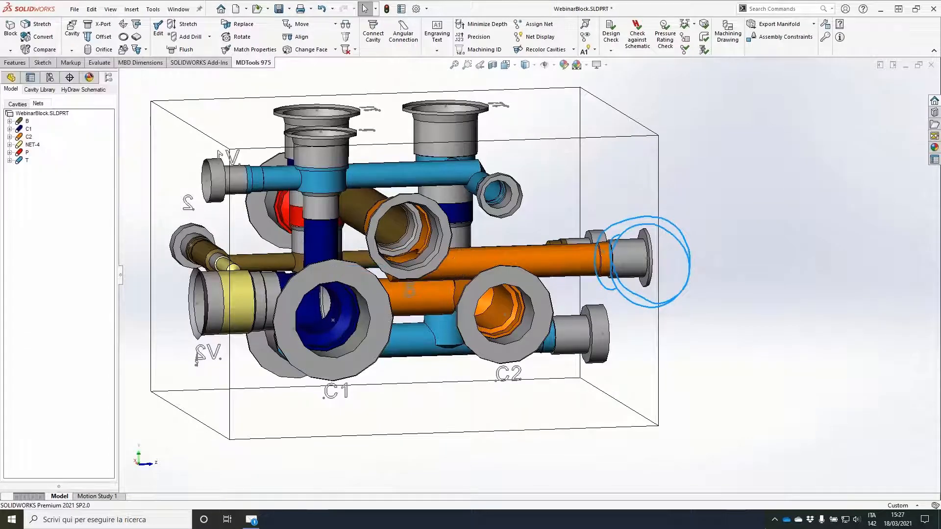
Step: Flush the PLUG3 construction port with its block face
middle_click_drag(579, 235, 528, 263)
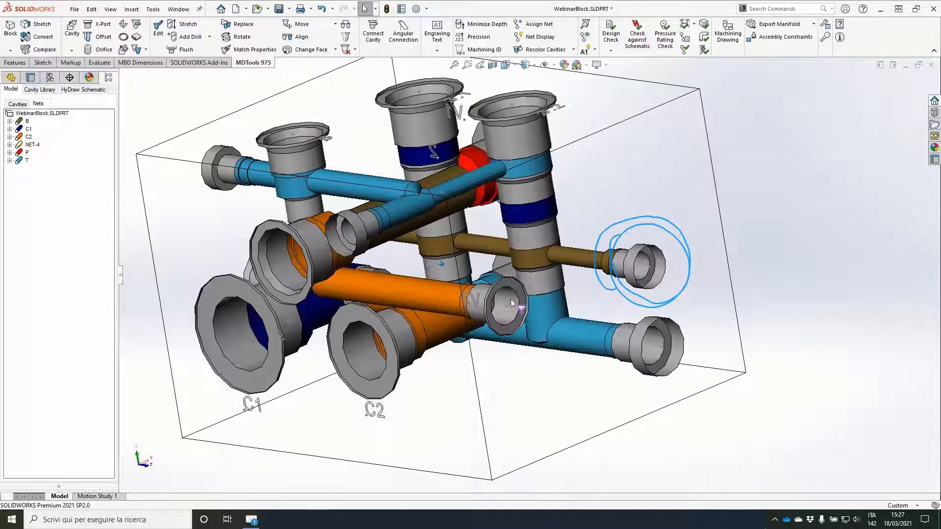
middle_click_drag(511, 299, 553, 278)
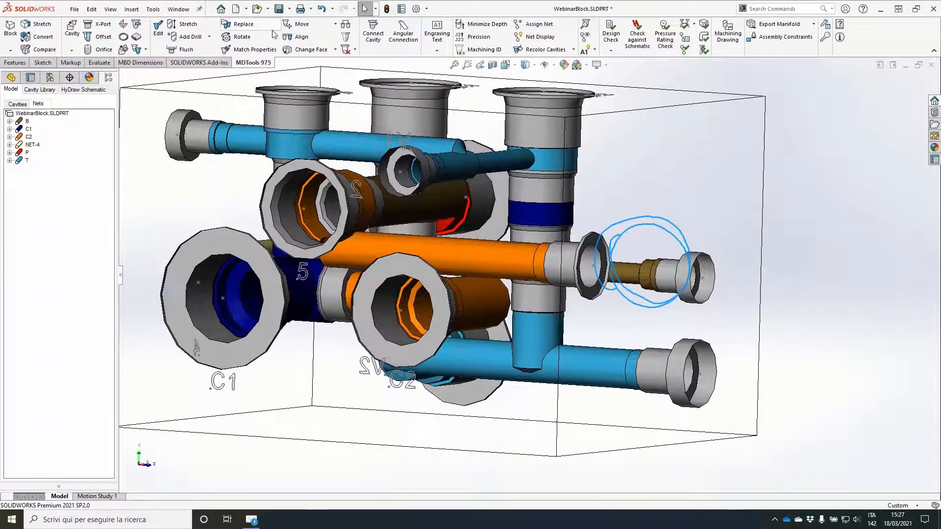
left_click(189, 49)
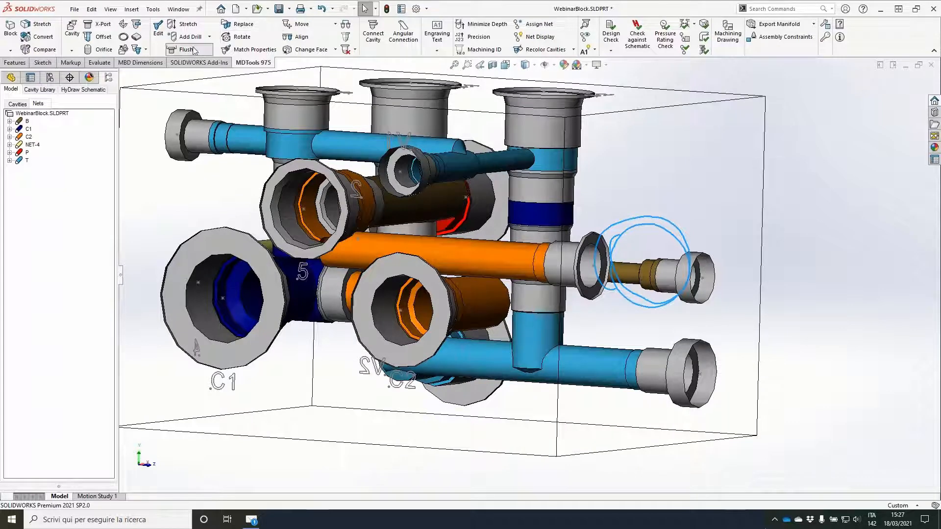
left_click(593, 256)
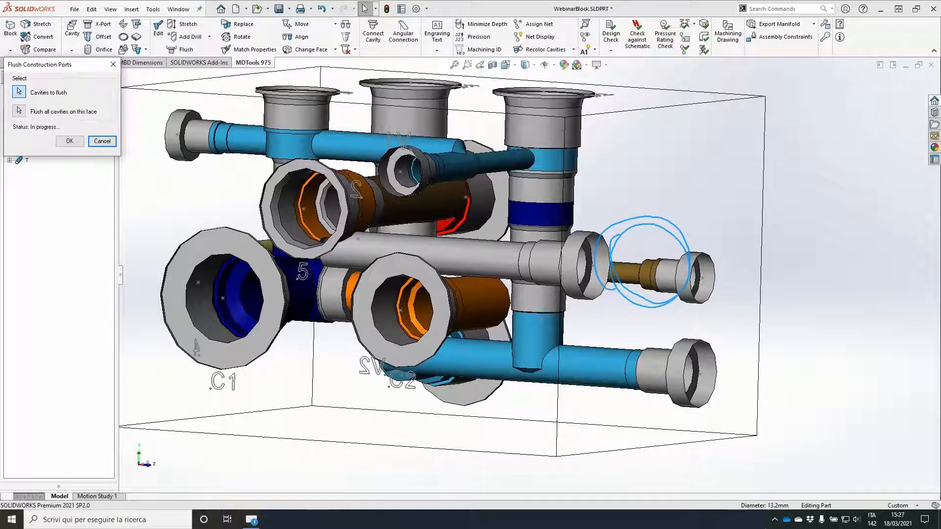
left_click(488, 259)
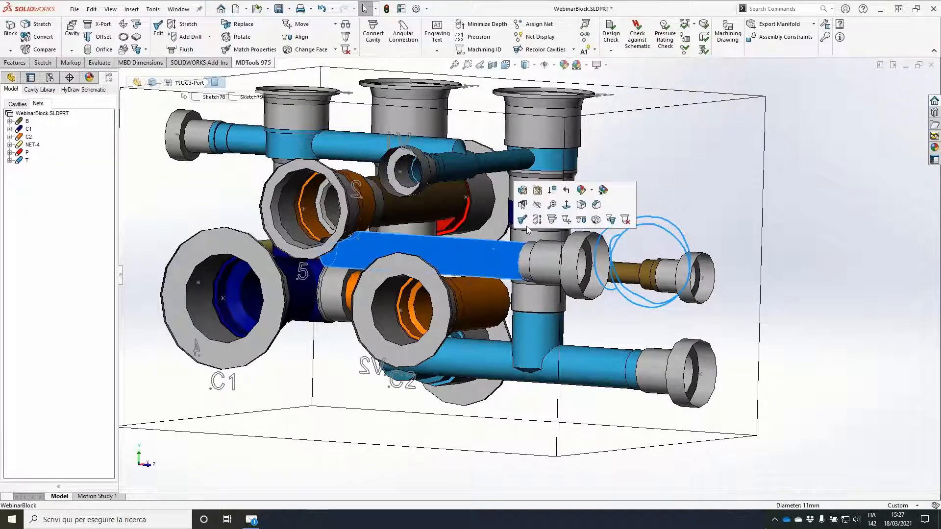
left_click(523, 218)
left_click(501, 193)
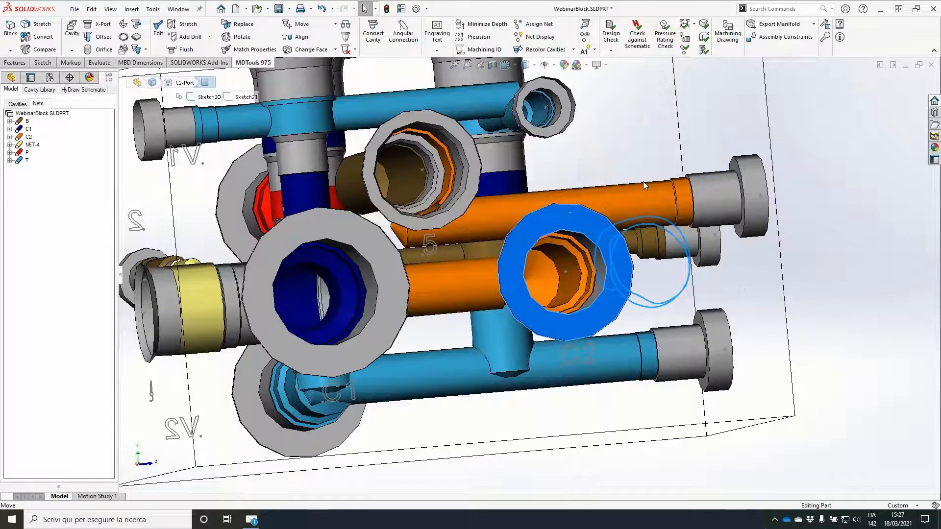
Step: Move cavity C2 to X 50, Y 55 on its face
left_click(603, 179)
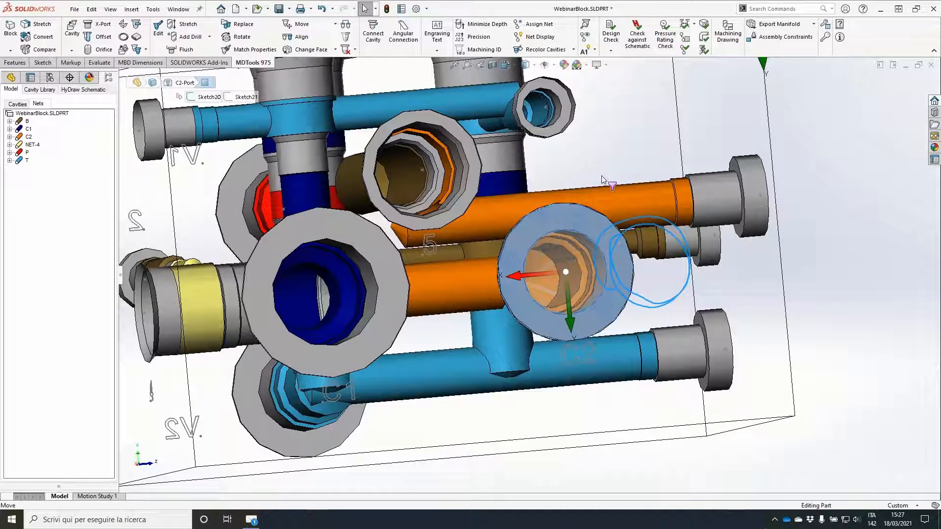
left_click(175, 154)
double_click(213, 85)
type("50")
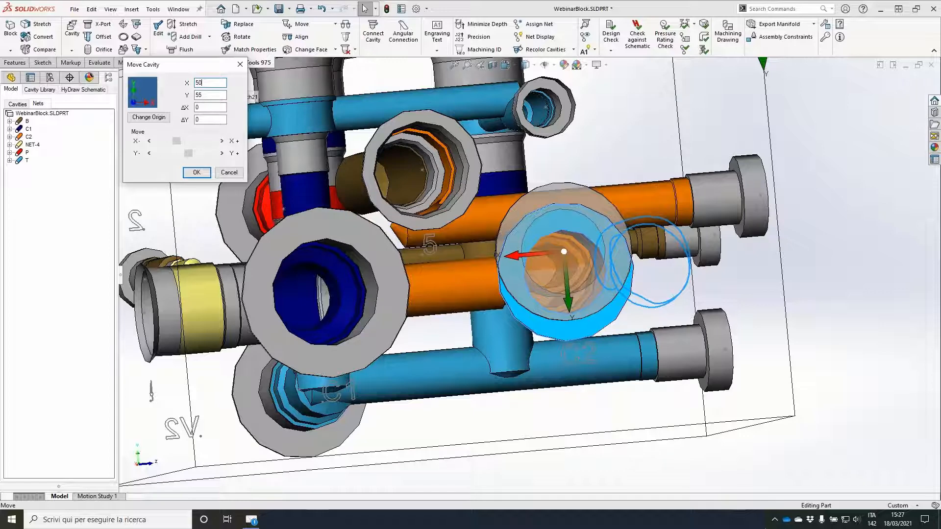
key("Tab")
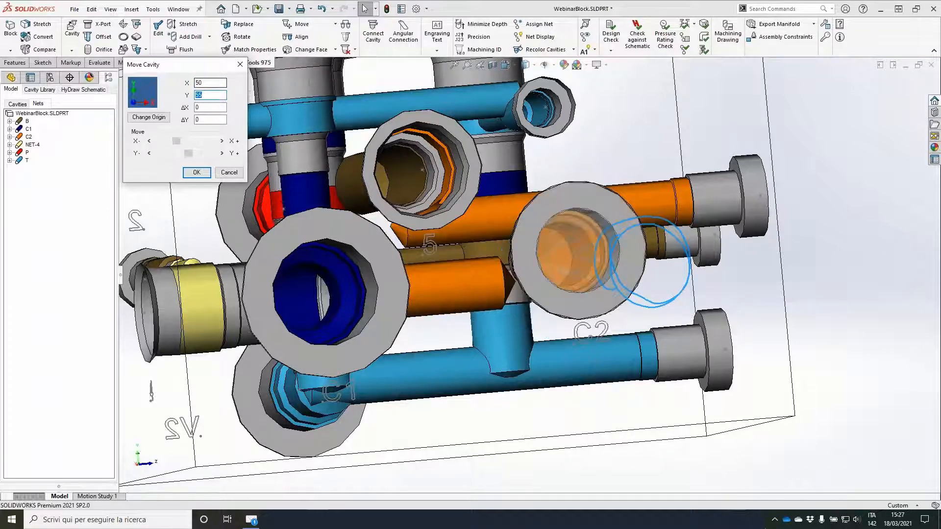
Step: Stretch the 13 mm drill of cavity 4 to a depth of 100 so that it reaches C2
middle_click_drag(497, 184, 527, 189)
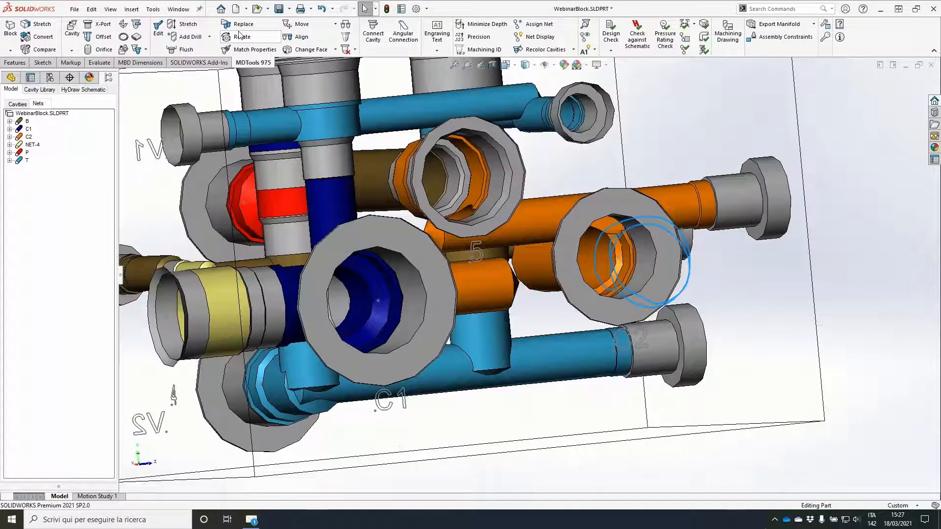
left_click(188, 25)
left_click(538, 283)
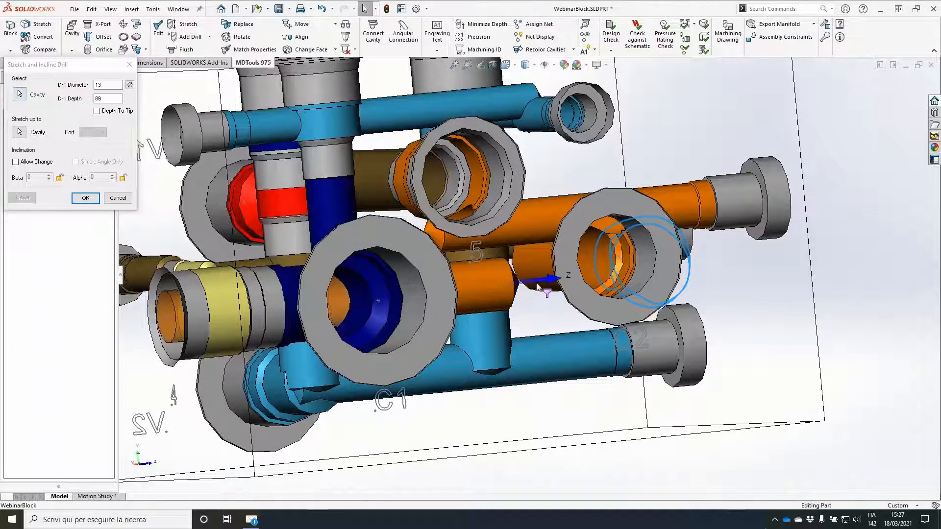
middle_click_drag(538, 287, 202, 122)
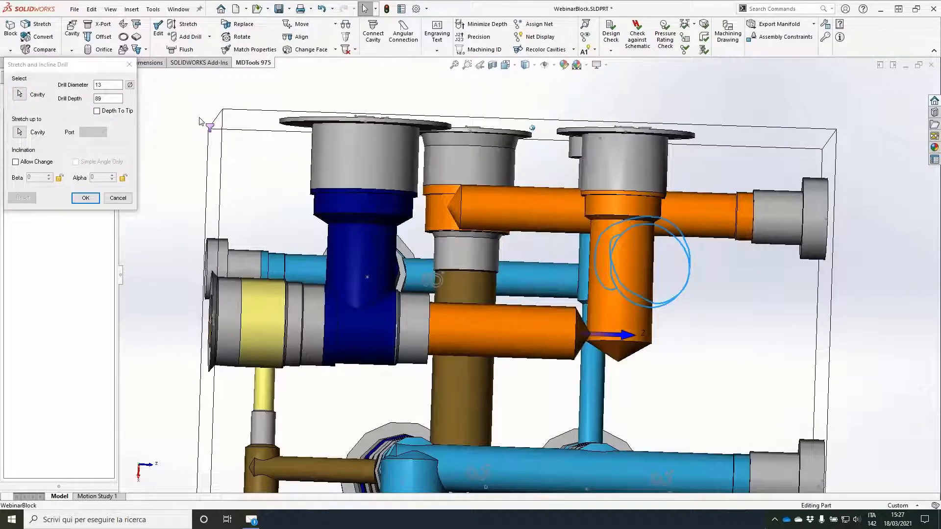
double_click(106, 98)
type("100")
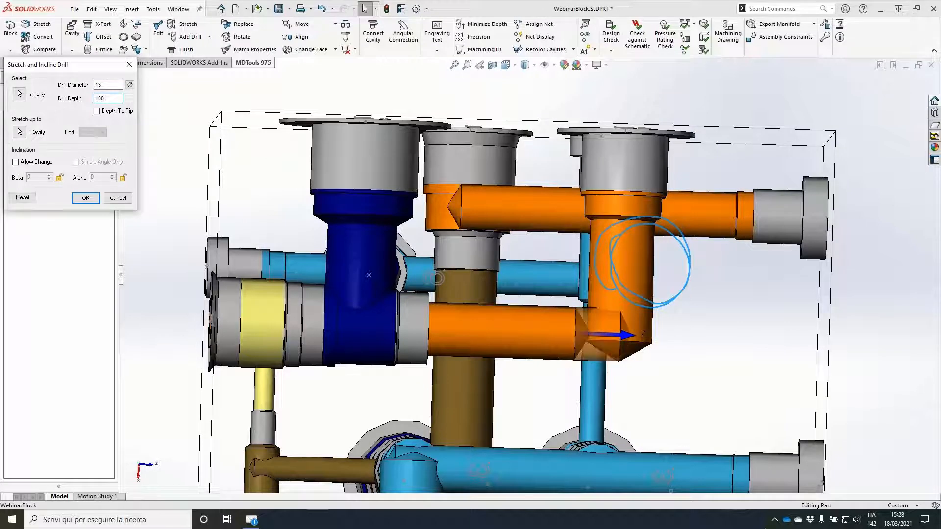
key("Return")
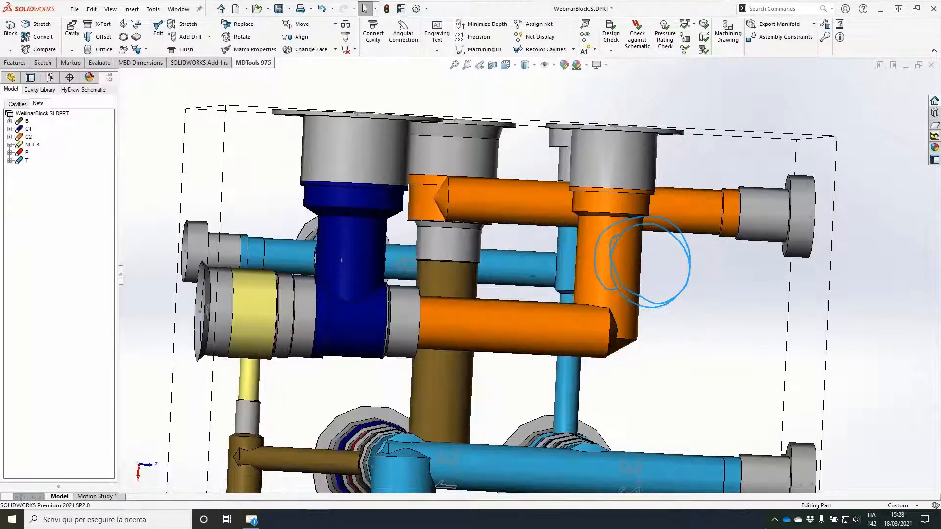
Step: Set the bottom drill of cavity 5 to a diameter of 10 and a depth of 50
middle_click_drag(435, 278, 506, 157)
left_click(506, 156)
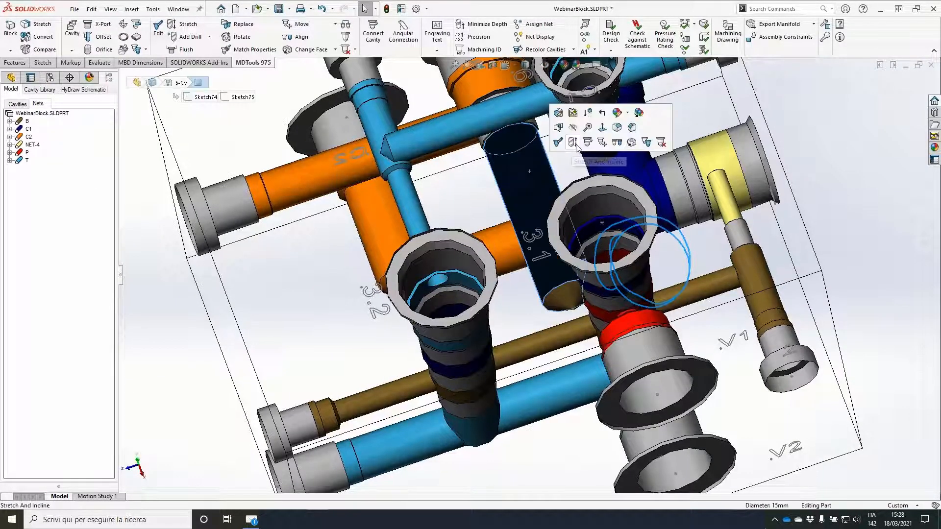
middle_click_drag(648, 294, 647, 272)
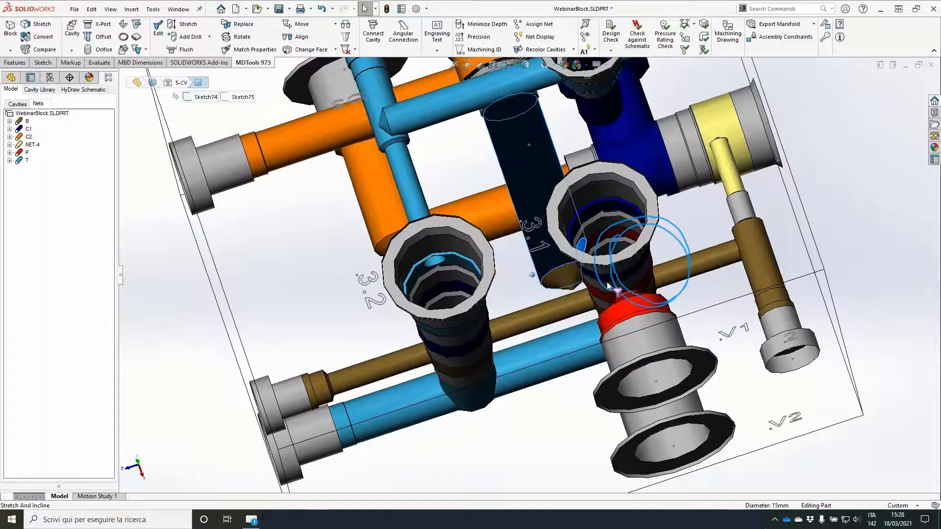
middle_click_drag(607, 282, 526, 303)
left_click(184, 24)
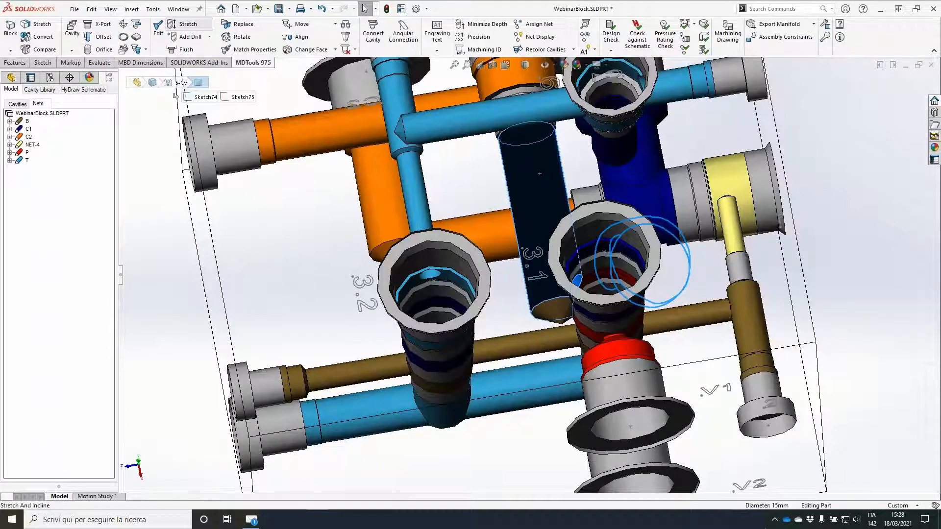
type("50")
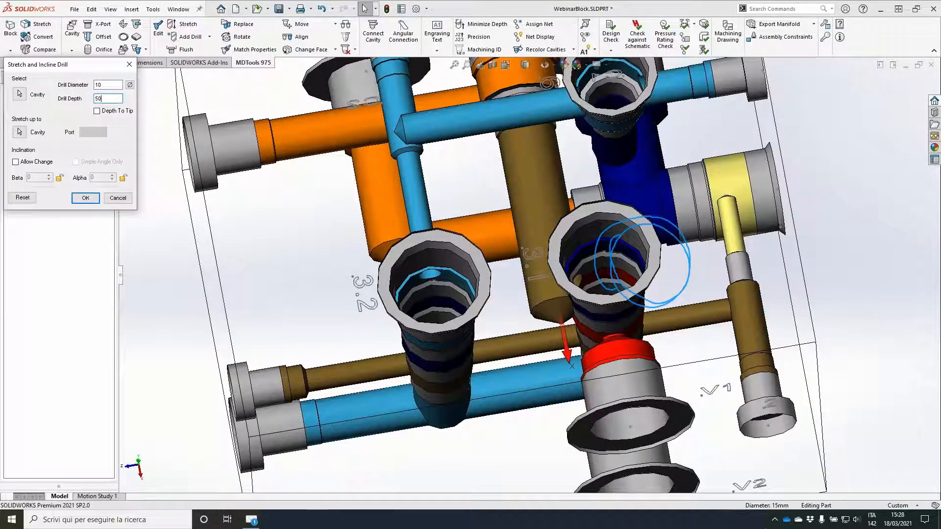
key("Return")
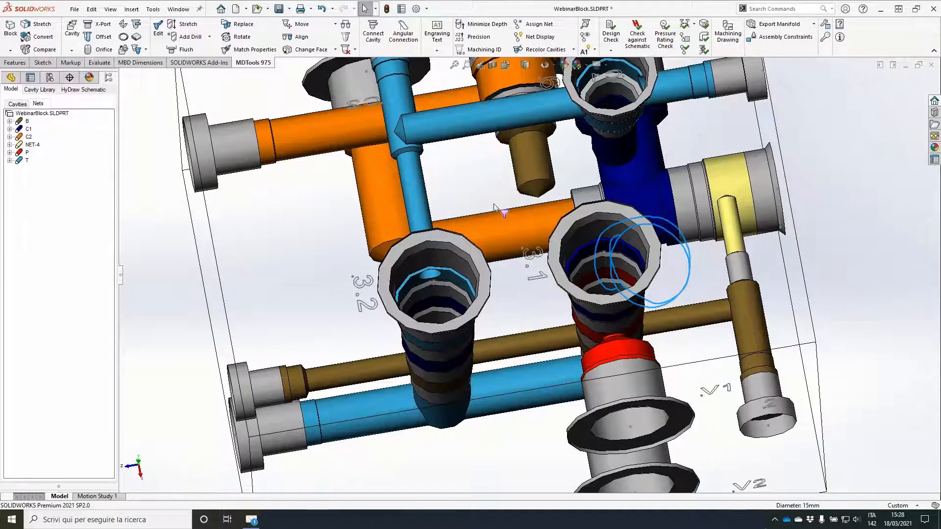
Step: Move cavity 3.1 together with cavities V1 and V2 by 10 along Z
mouse_move(500, 206)
middle_mouse_down()
mouse_move(580, 210)
mouse_move(500, 196)
middle_mouse_up()
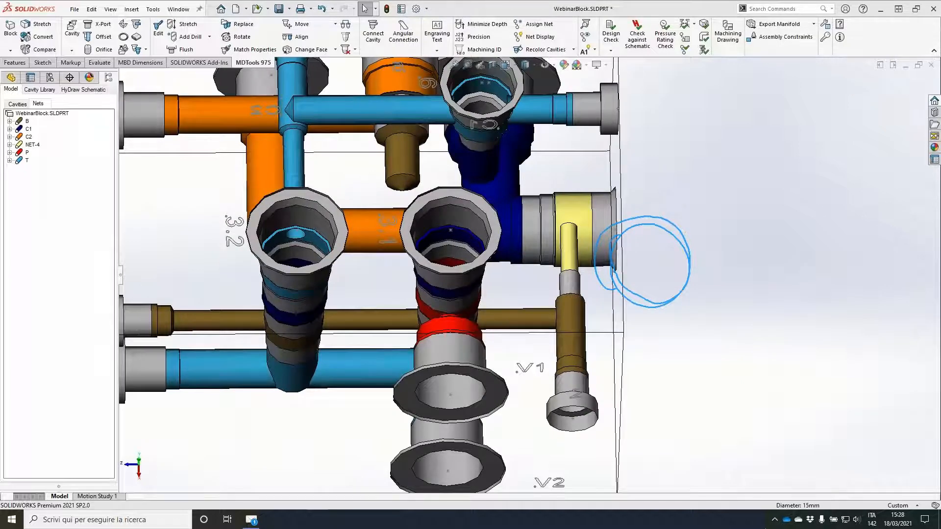
middle_click_drag(621, 190, 618, 171)
left_click(336, 24)
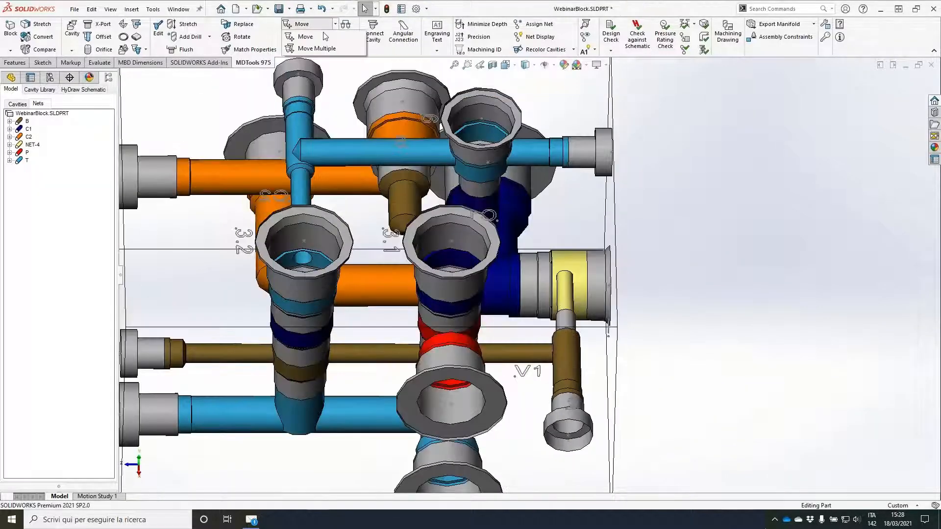
left_click(308, 49)
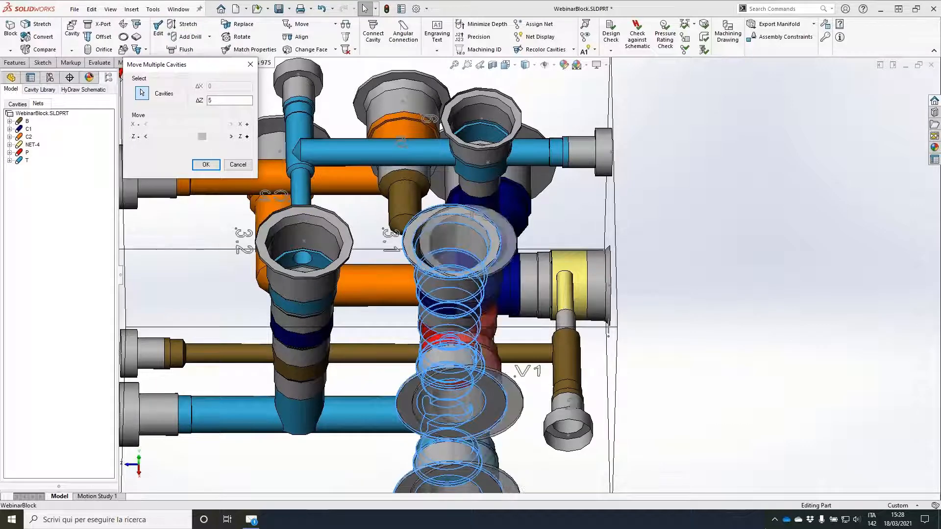
left_click_drag(200, 136, 205, 136)
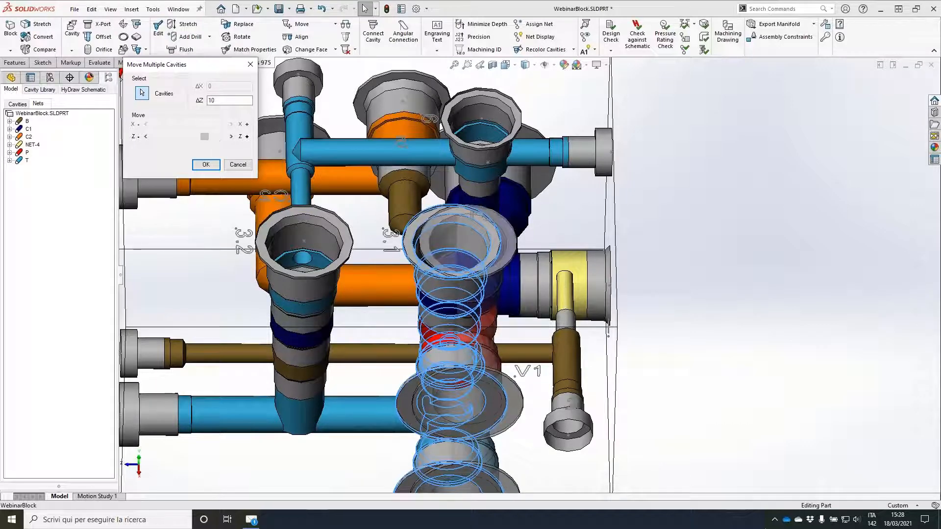
left_click(206, 165)
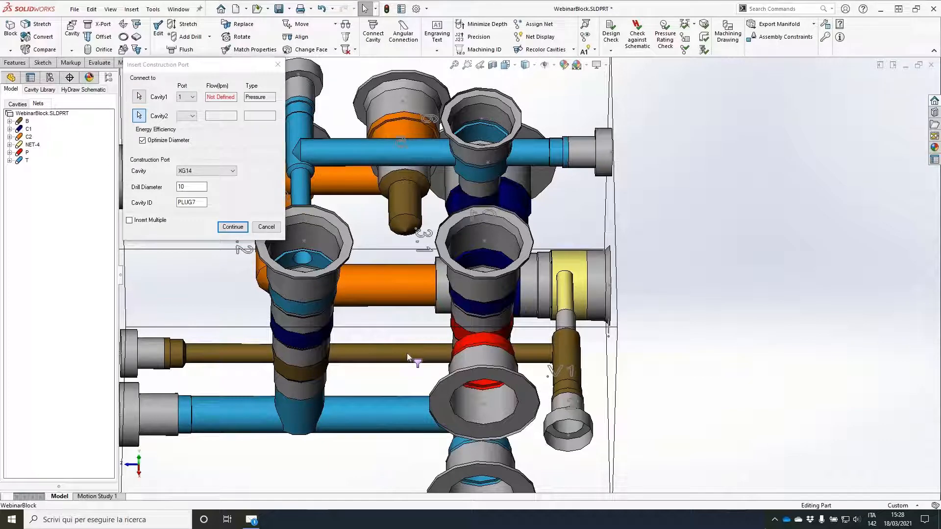
Step: Insert XG14 construction port PLUG7 with an 11.5 mm drill between cavity 5's bottom drill and the brown cross drill, shifted away from cavity 3.1
left_click(225, 172)
left_click(229, 202)
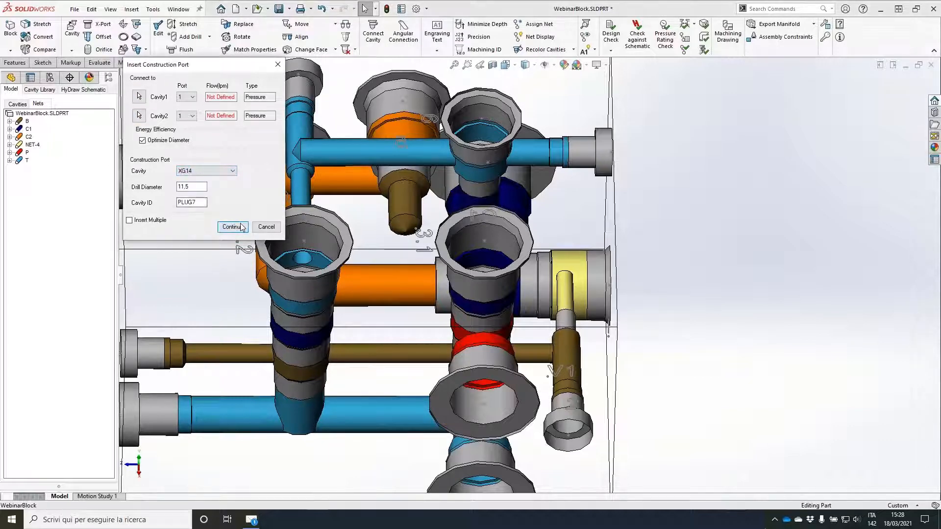
left_click(244, 227)
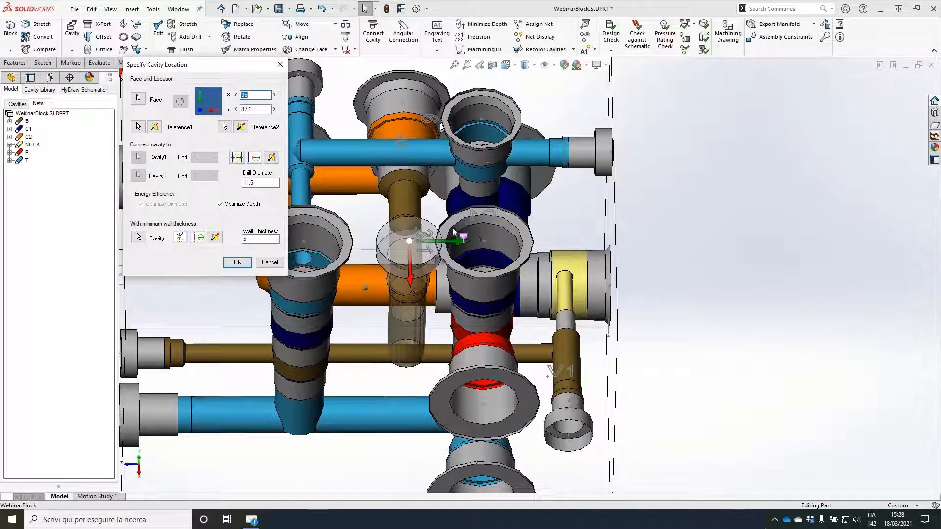
scroll(455, 233, "down", 2)
middle_click_drag(456, 233, 569, 340)
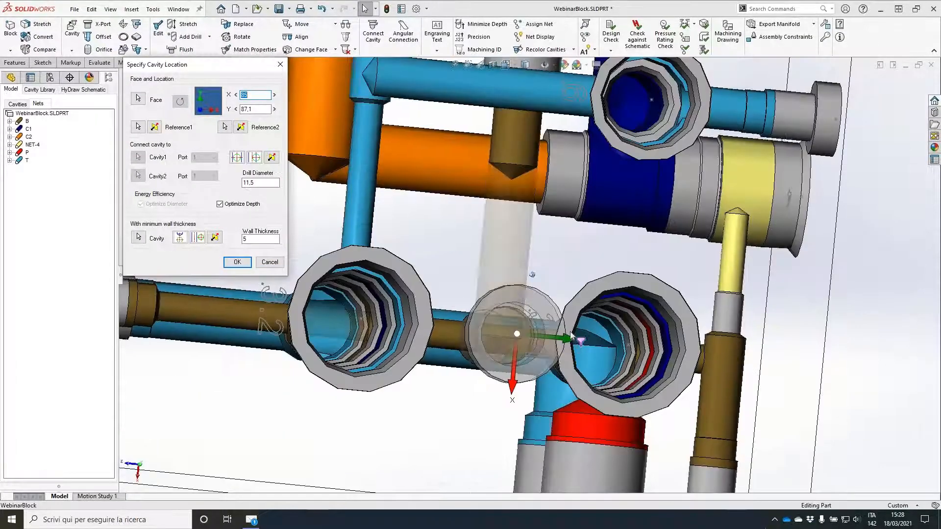
middle_click_drag(532, 275, 531, 260)
left_click(236, 109)
left_click(235, 109)
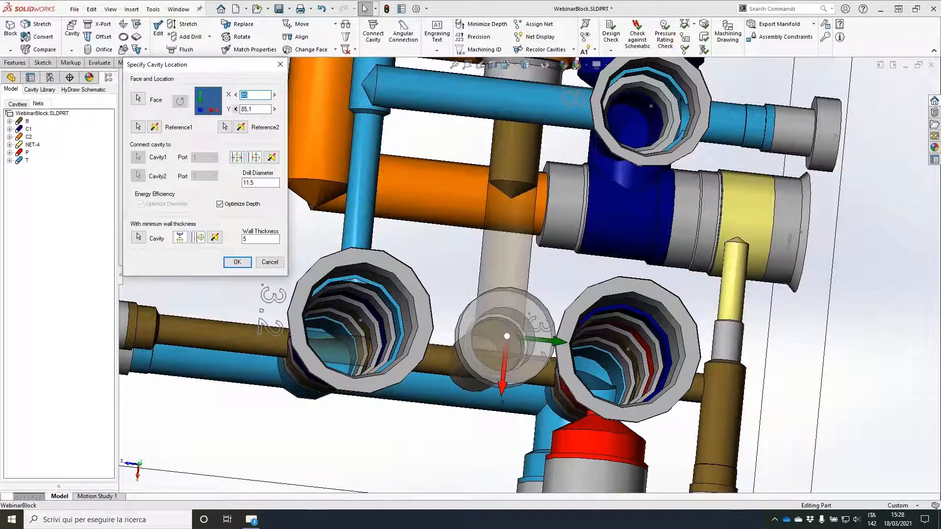
left_click(236, 109)
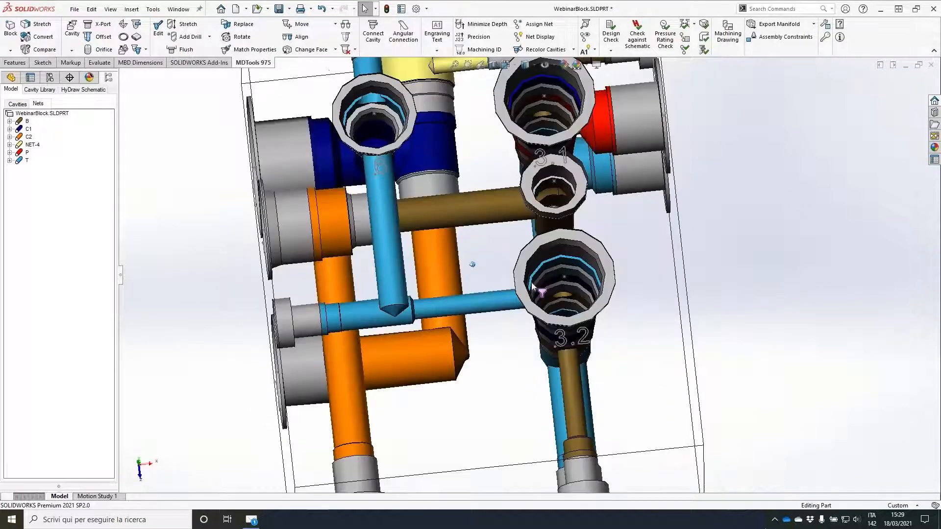
Step: Stretch the block's side face to a width of 125 mm
middle_click_drag(543, 280, 666, 211)
left_click(657, 209)
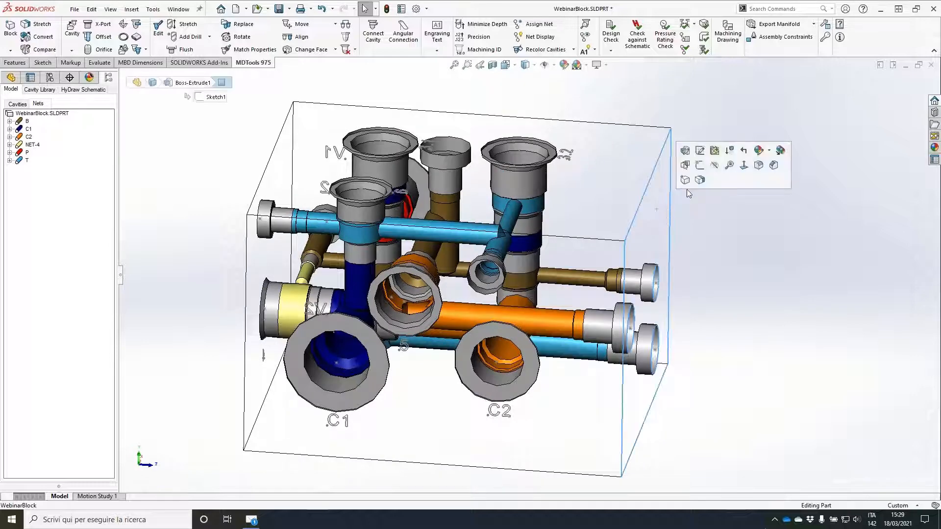
left_click(691, 186)
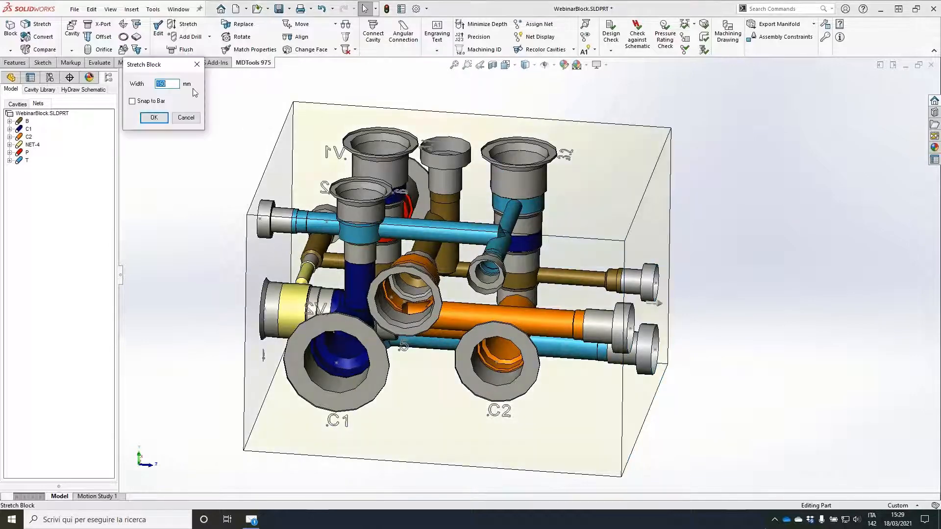
type("130")
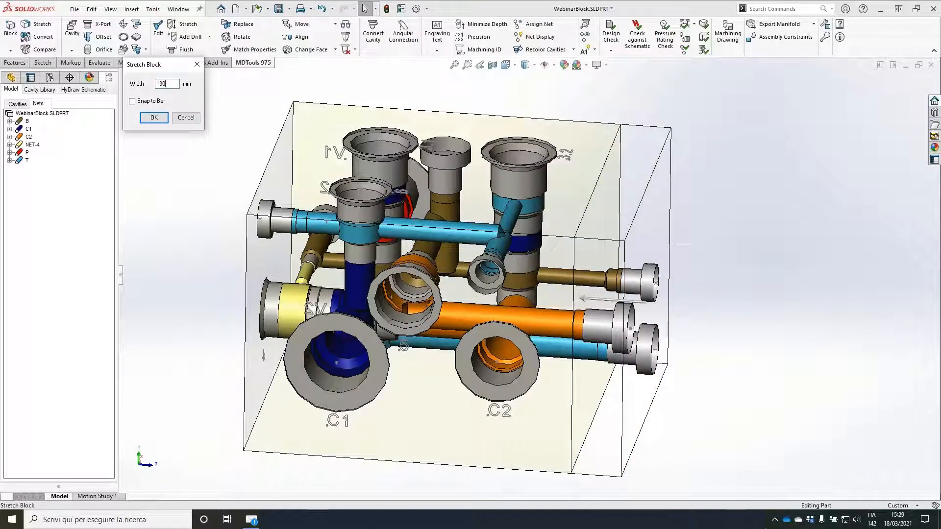
key("BackSpace")
key("BackSpace")
type("25")
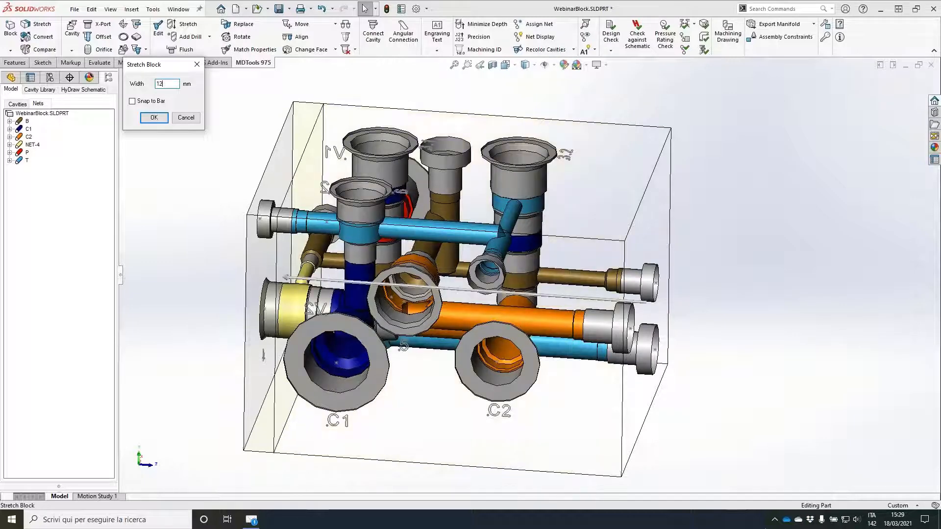
left_click(162, 120)
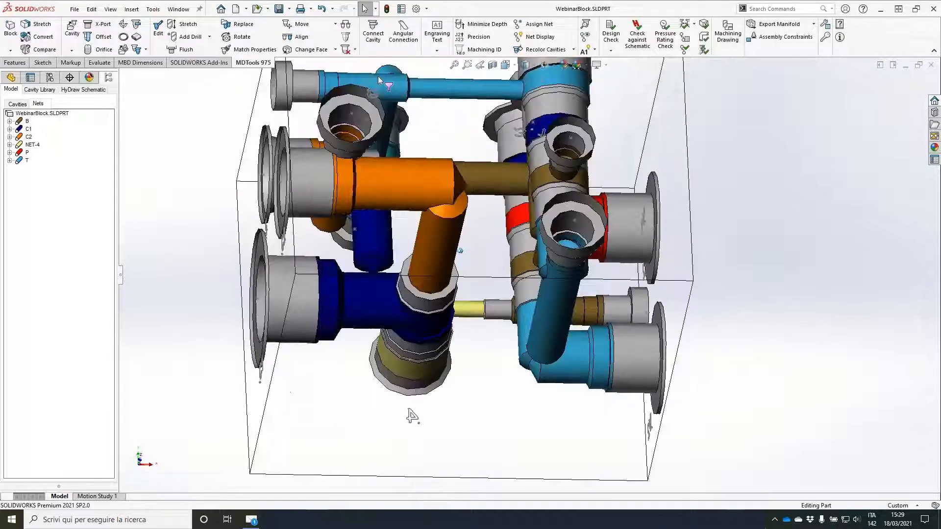
Step: Insert XG18 construction port PLUG8 with a 6 mm drill for the thin T drill through cavity 3.2, placed at X 108.1, Y 30
left_click(99, 24)
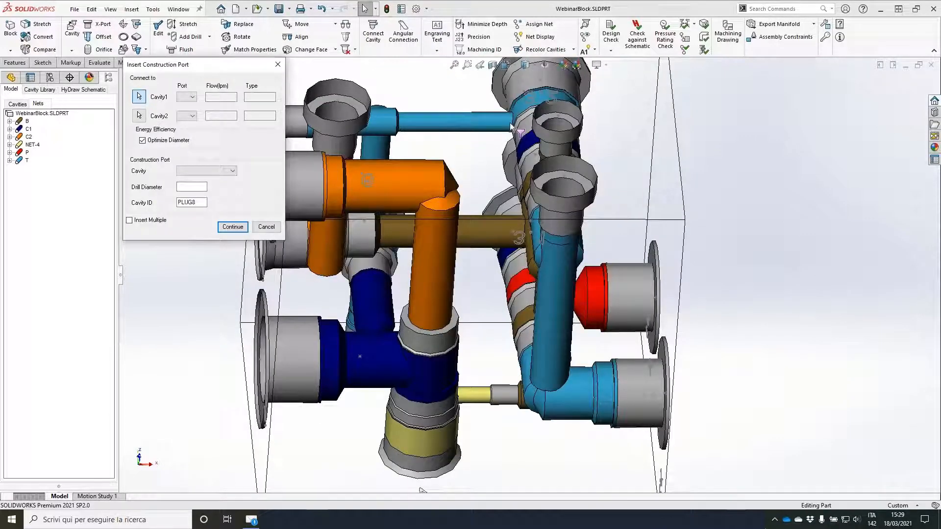
left_click(513, 126)
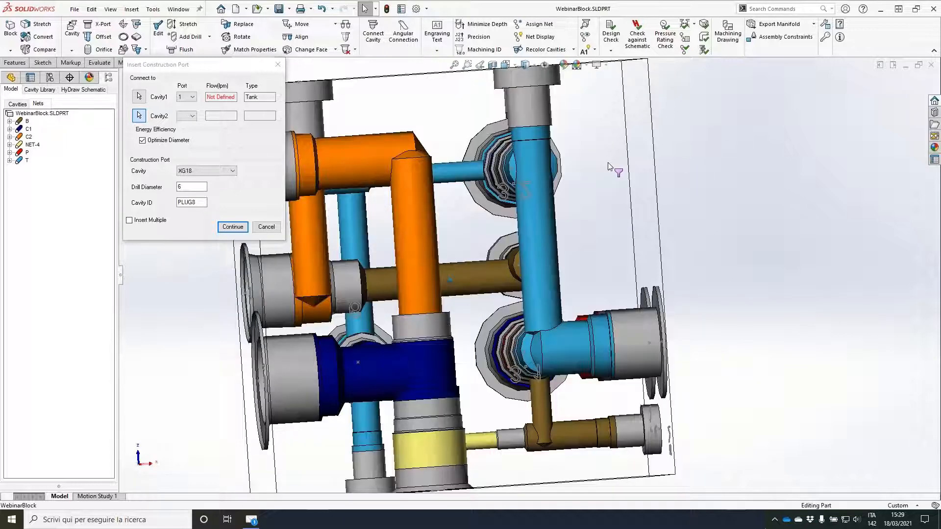
left_click(233, 227)
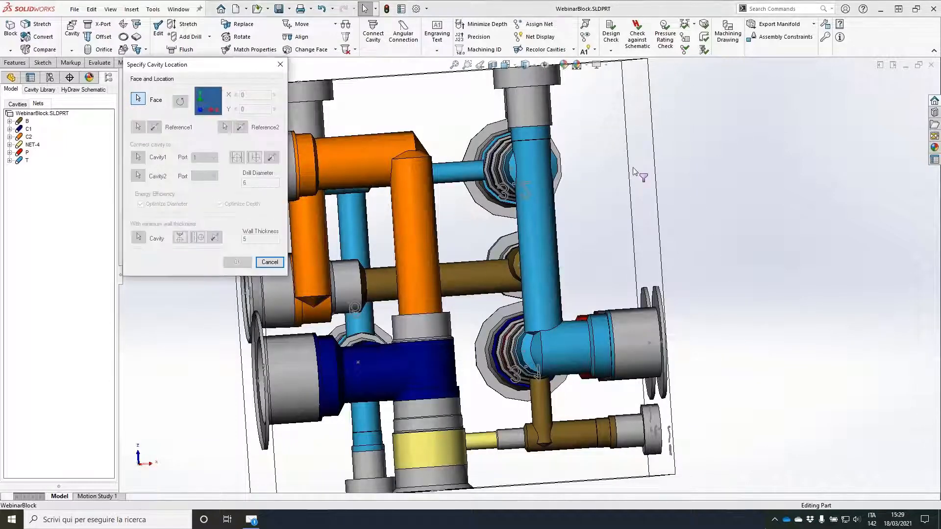
left_click(607, 169)
middle_click_drag(607, 169, 582, 168)
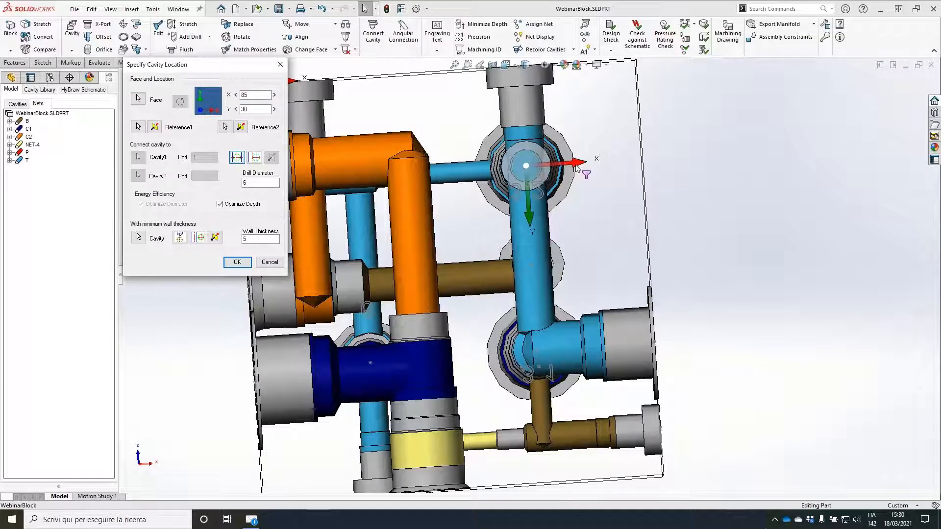
left_click_drag(582, 169, 659, 163)
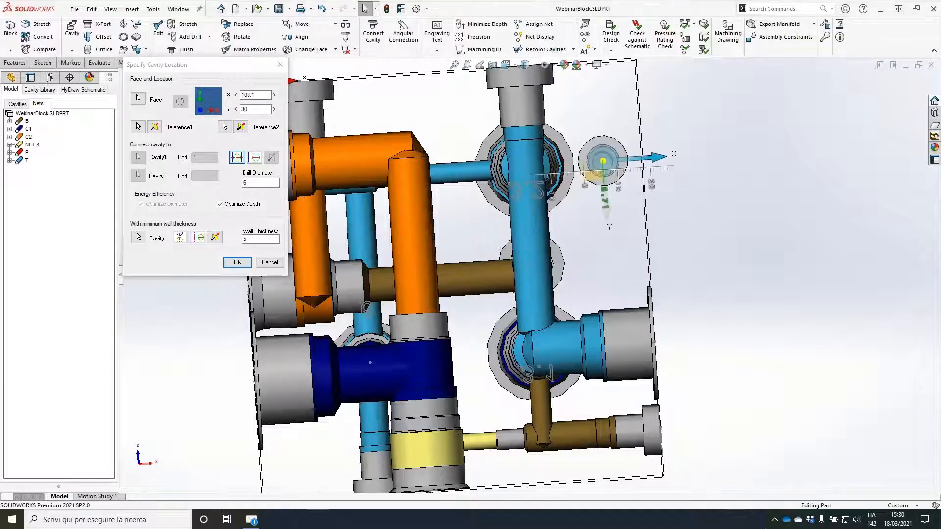
left_click(237, 262)
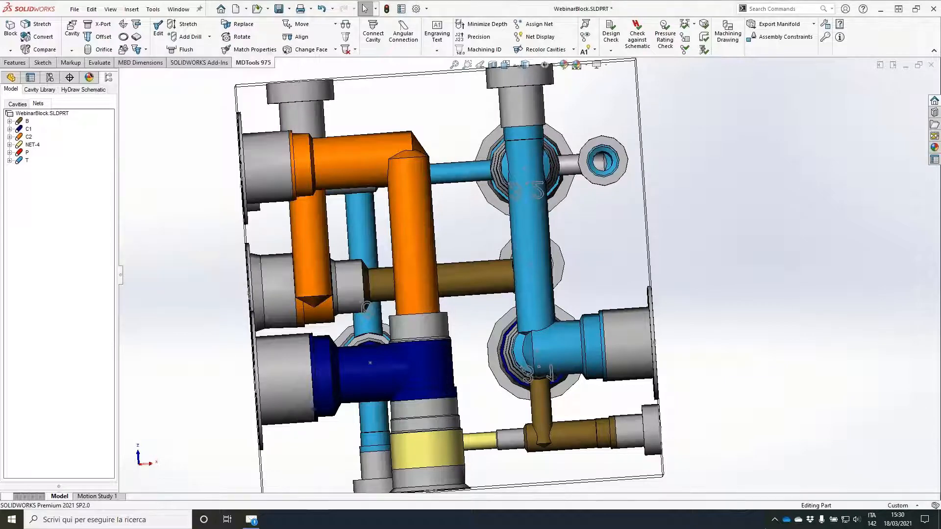
Step: Copy the 8.5 mm T construction port onto the C1/C2 face at X 30, Y 80, in line with the lower T drill
middle_click_drag(441, 206, 387, 358)
middle_click_drag(554, 369, 295, 206)
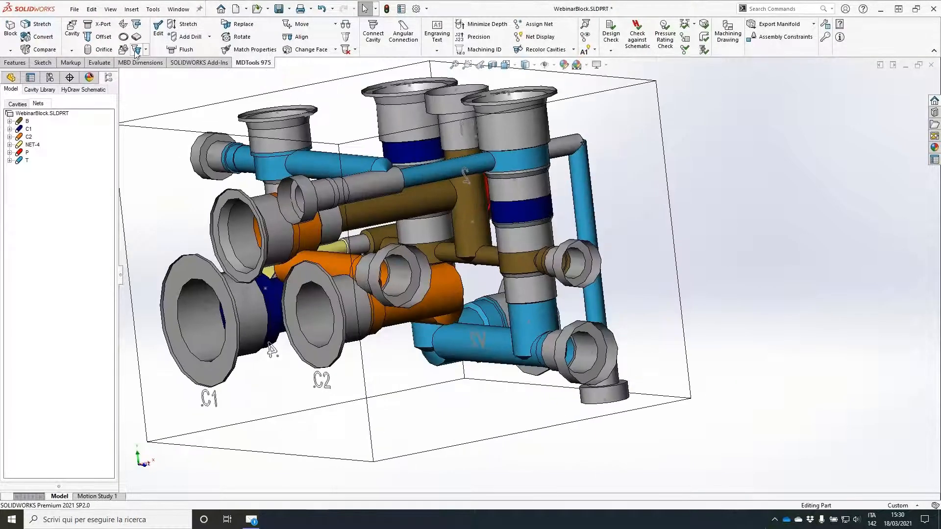
left_click(137, 49)
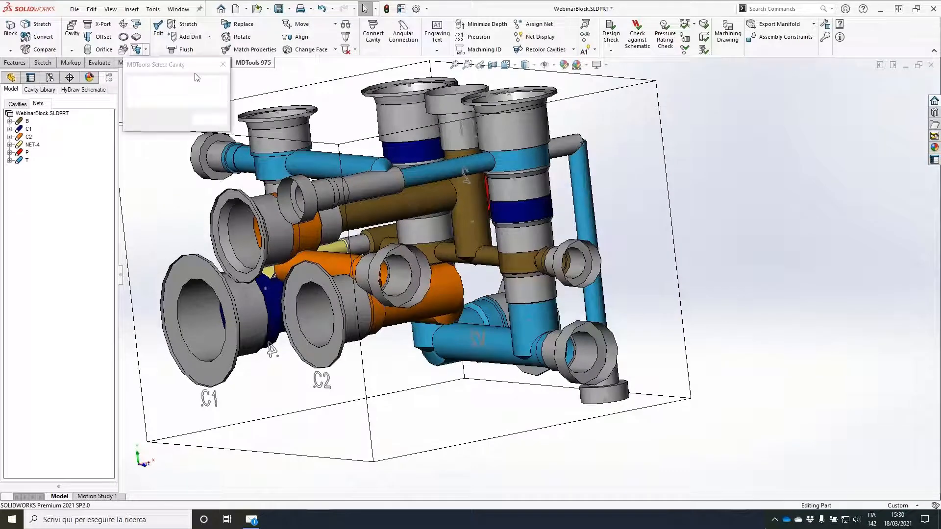
left_click(241, 161)
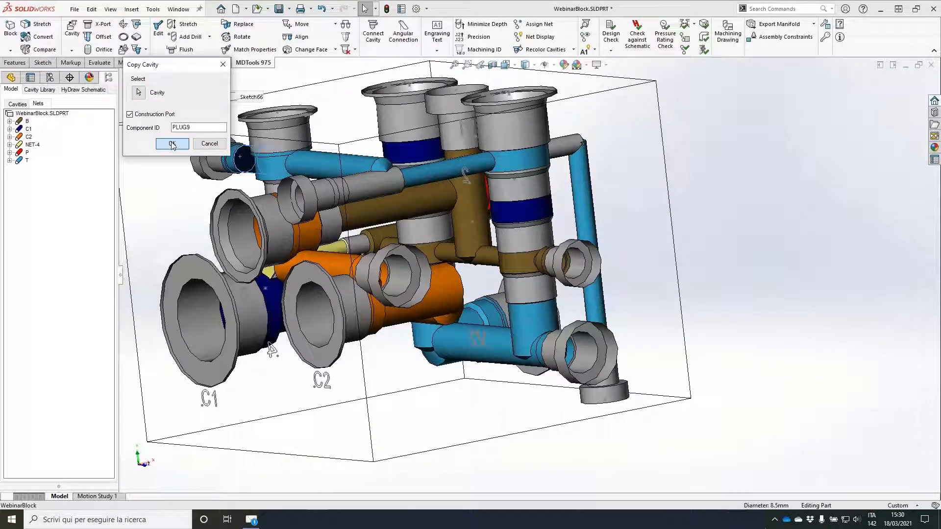
left_click(289, 414)
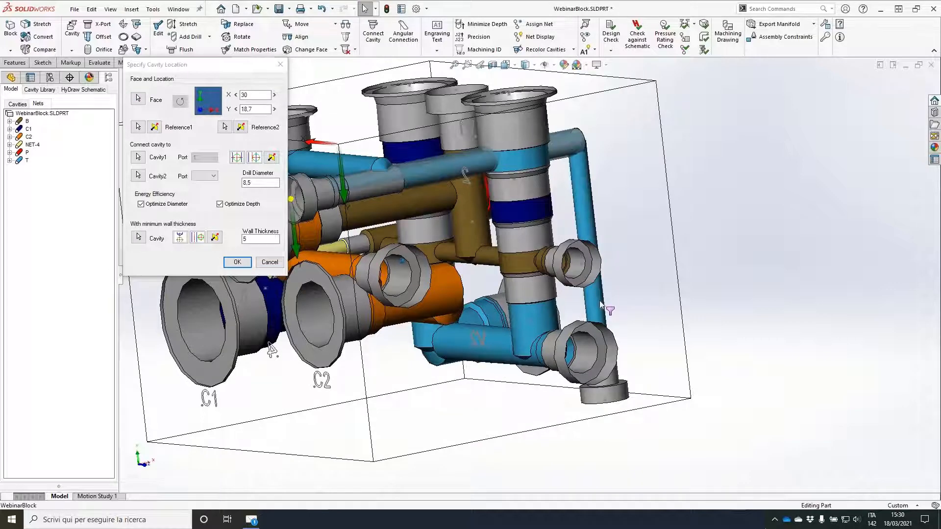
left_click(590, 306)
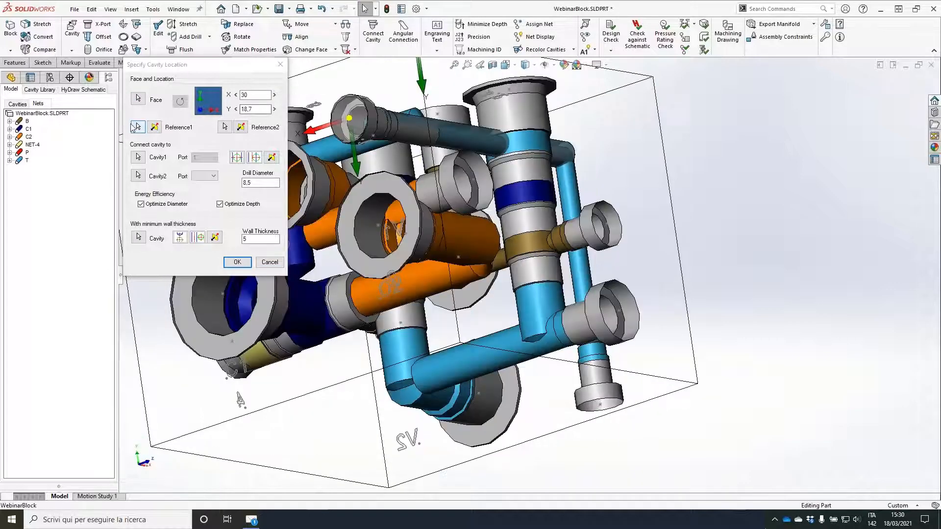
left_click(486, 337)
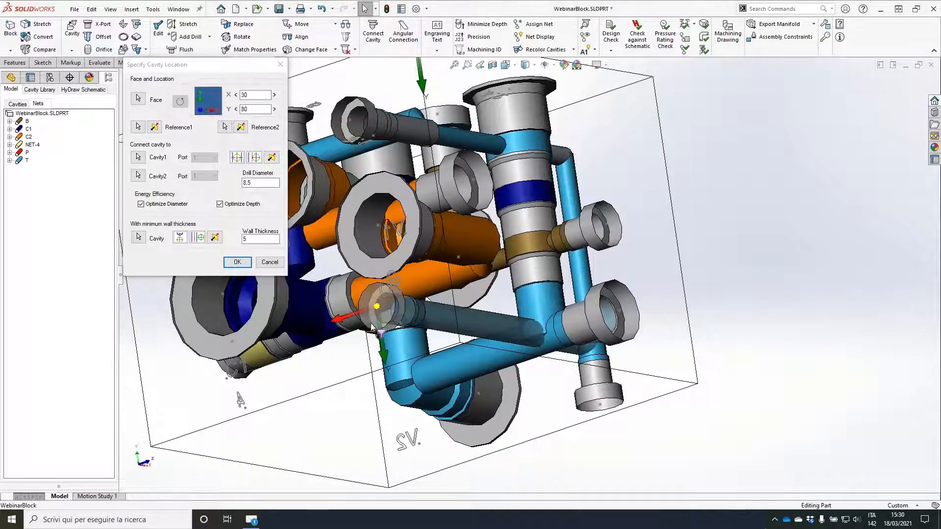
middle_click_drag(371, 324, 371, 334)
left_click(237, 262)
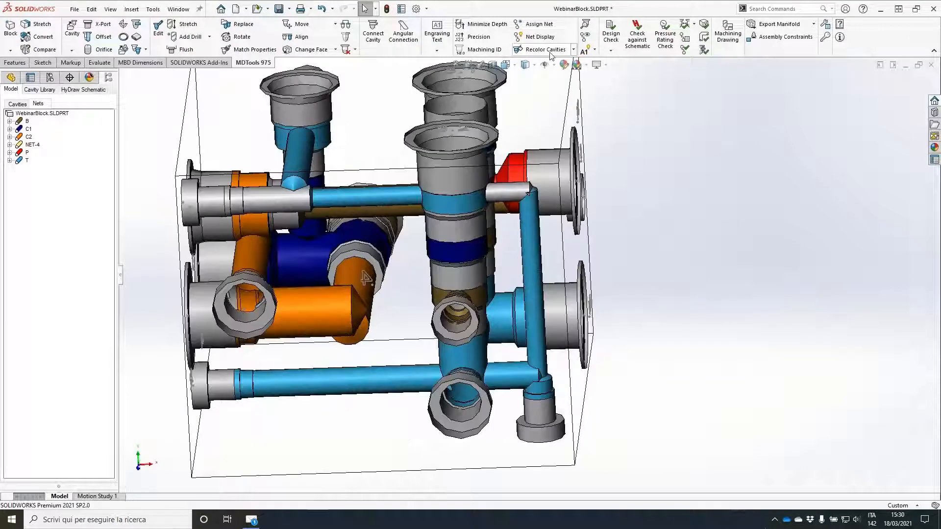
Step: Recolor the cavities by net and open construction port PLUG4 for editing
left_click(545, 50)
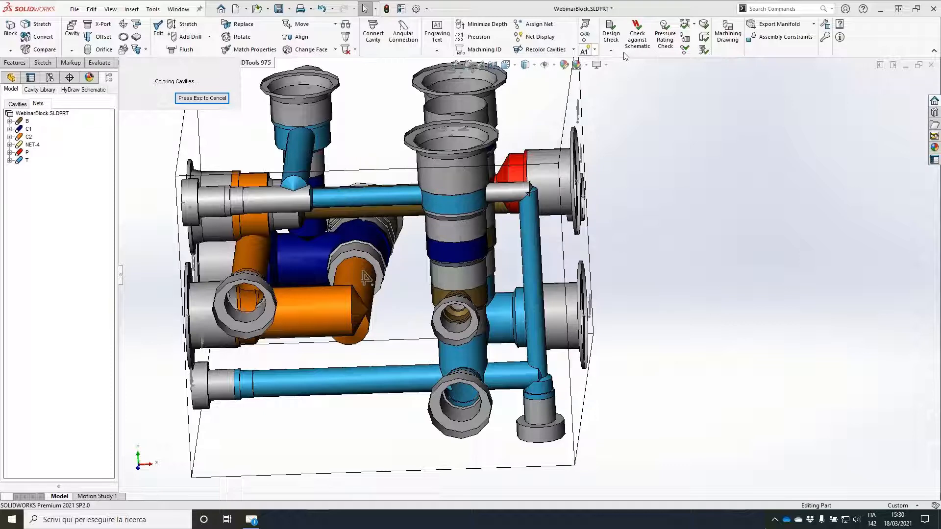
double_click(255, 203)
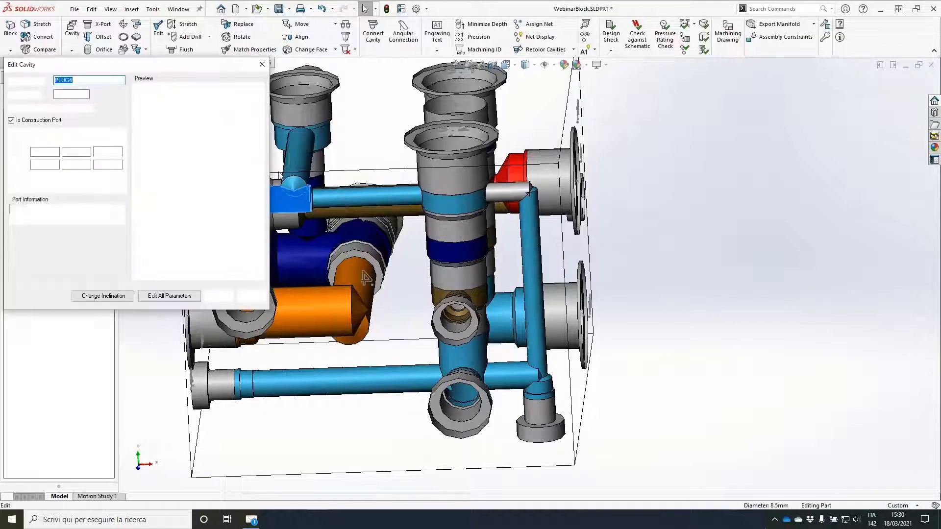
left_click(755, 143)
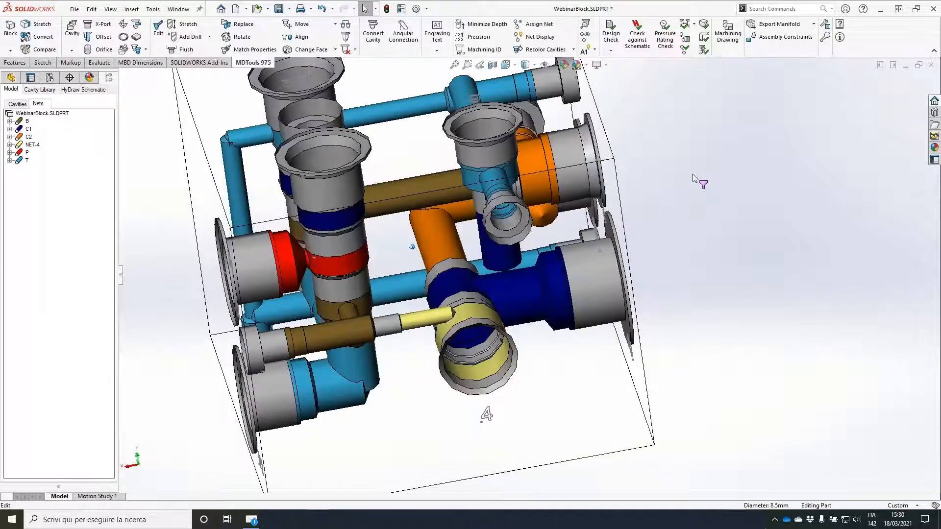
Step: Run the connection check on the block and examine the reported broken net C1
left_click(684, 43)
left_click(147, 320)
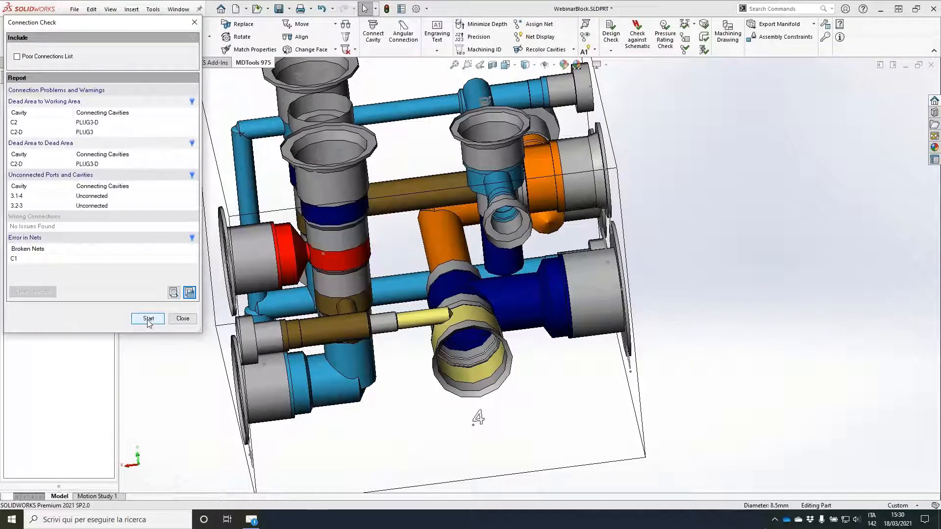
double_click(31, 260)
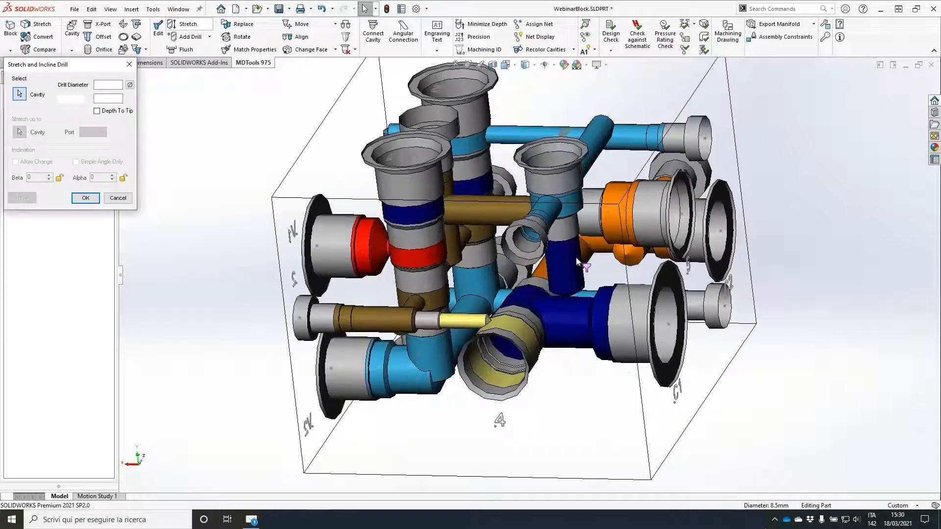
Step: Set the depth of the vertical 12 mm C1 drill above the C1 port to 60 mm
left_click(579, 263)
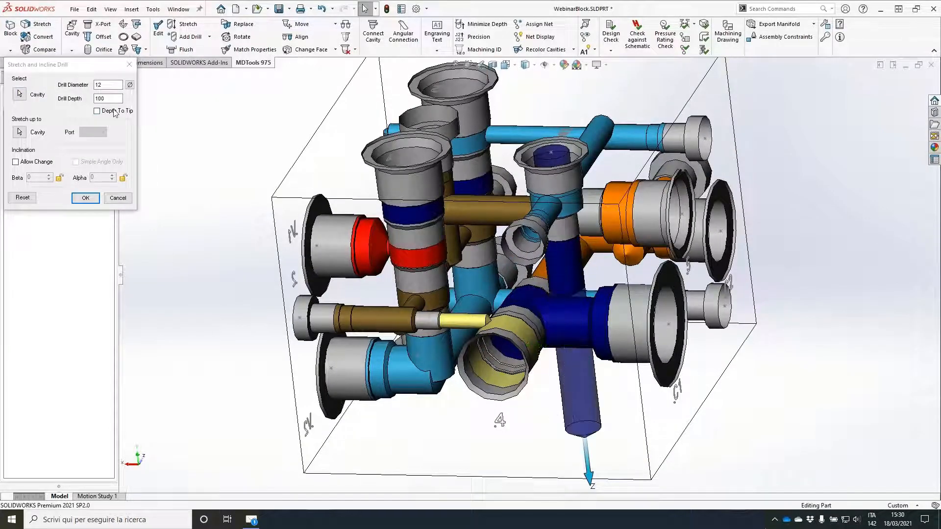
double_click(108, 99)
type("60")
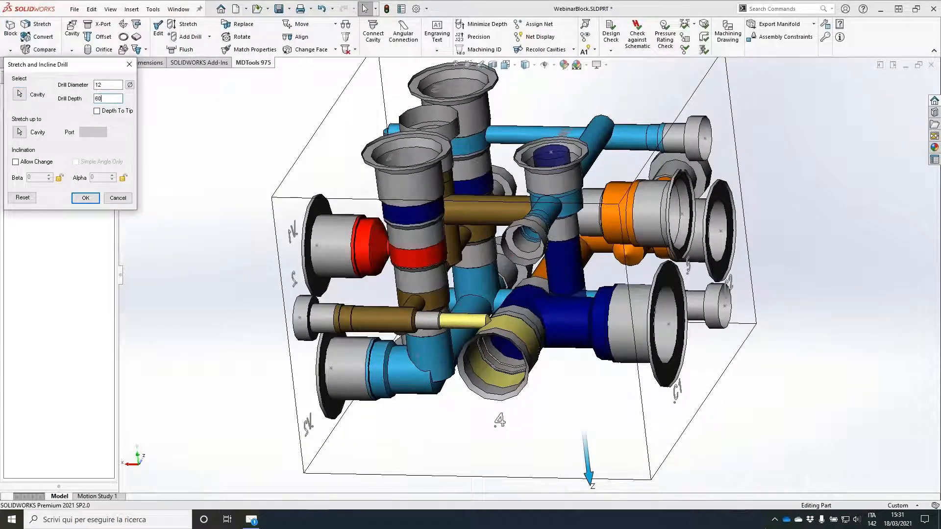
left_click(85, 198)
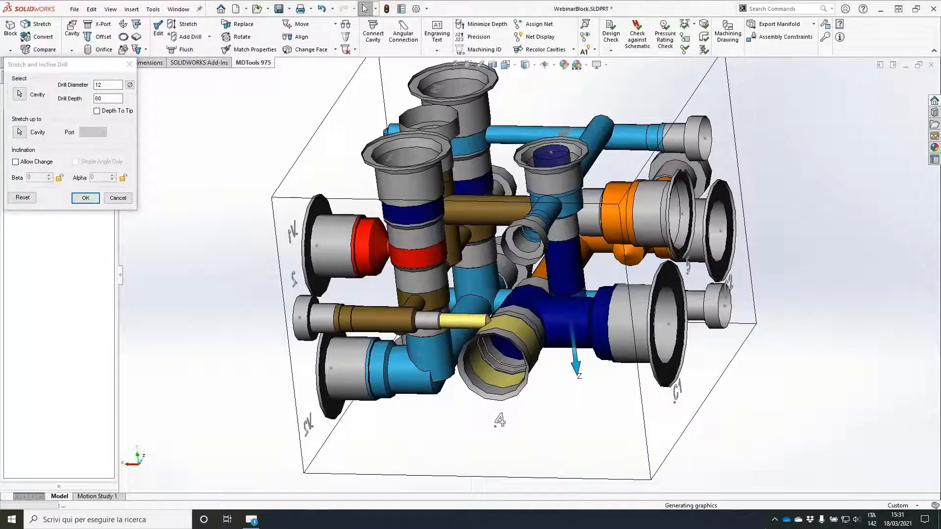
Step: Insert XG18 construction port PLUG10 with a 6 mm drill into port 3 of cavity 3.2, placed on the V1/V2 face at X 39.4, Y 35.6
middle_click_drag(314, 206, 290, 116)
left_click(102, 24)
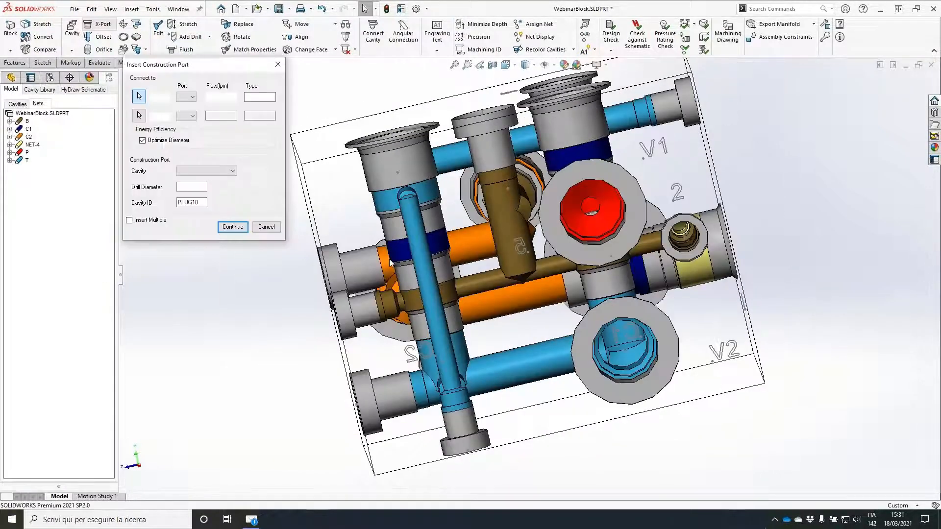
left_click(399, 274)
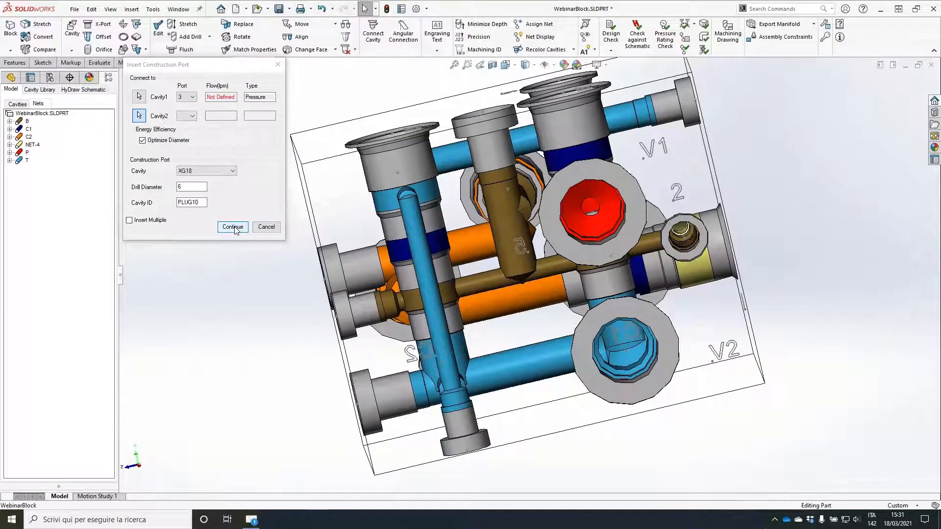
left_click(235, 228)
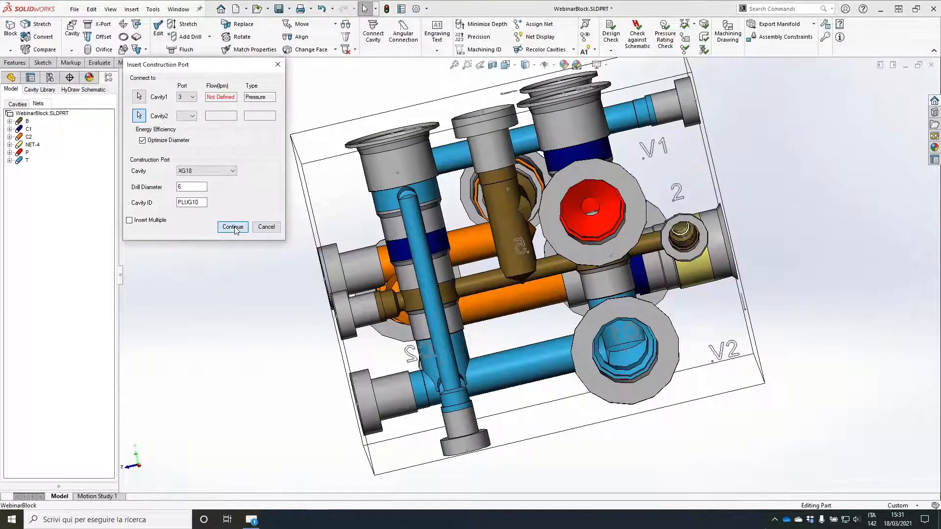
left_click(473, 260)
left_click(450, 246)
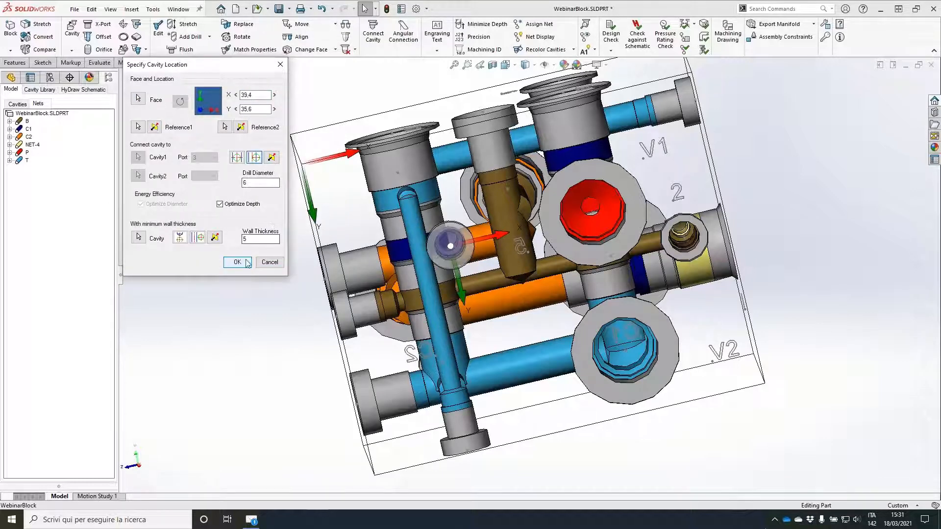
left_click(238, 263)
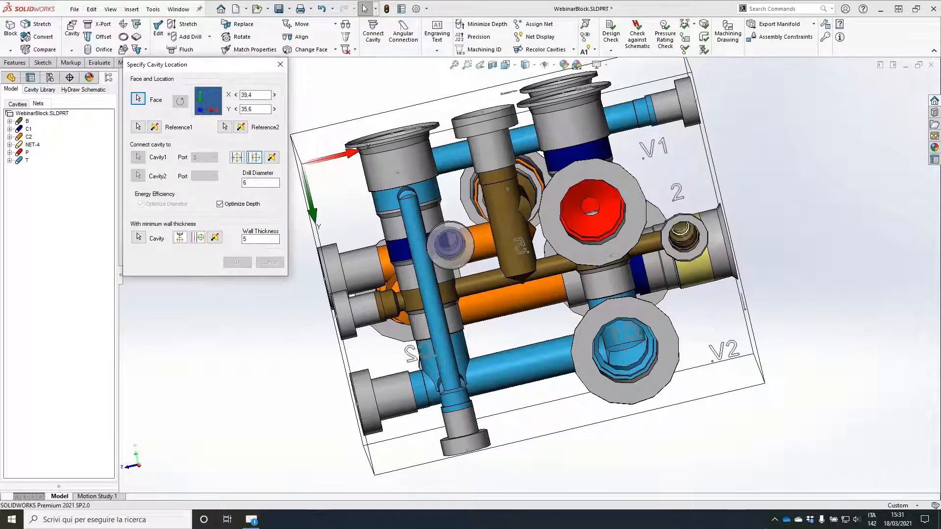
Step: Move the connected T construction ports together by ΔZ -4 mm, away from the new C1 plug
left_click(335, 23)
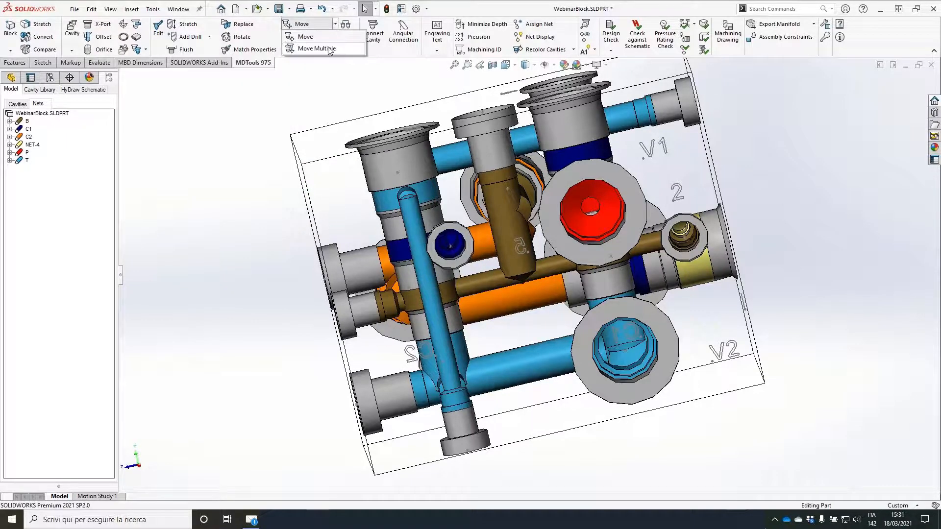
left_click(310, 53)
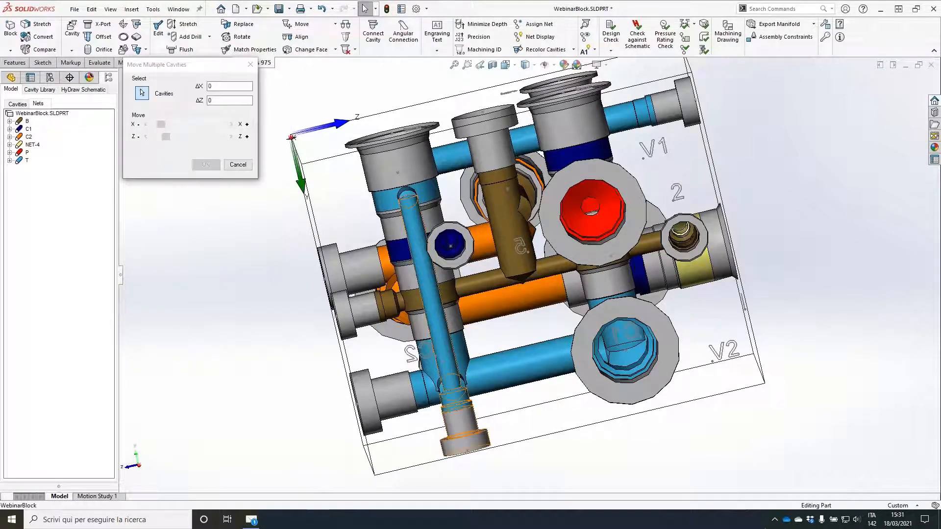
left_click(446, 363)
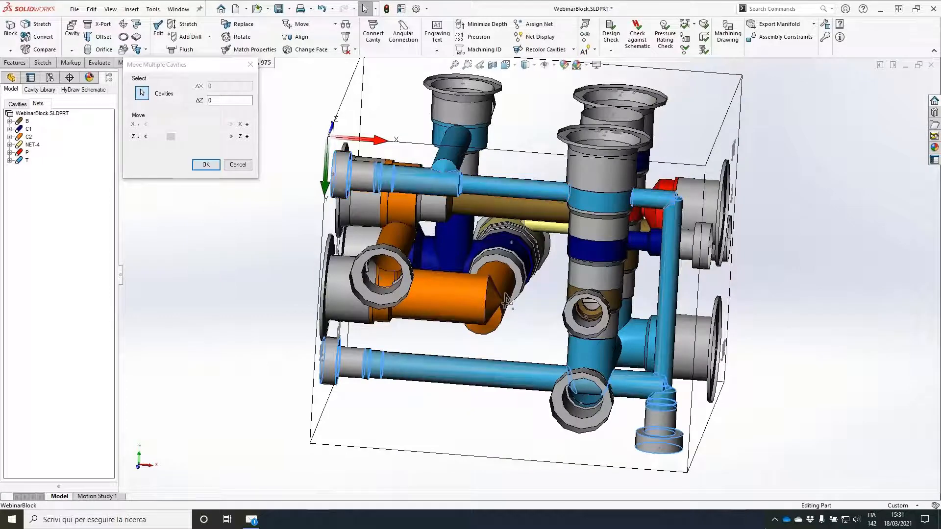
left_click(146, 137)
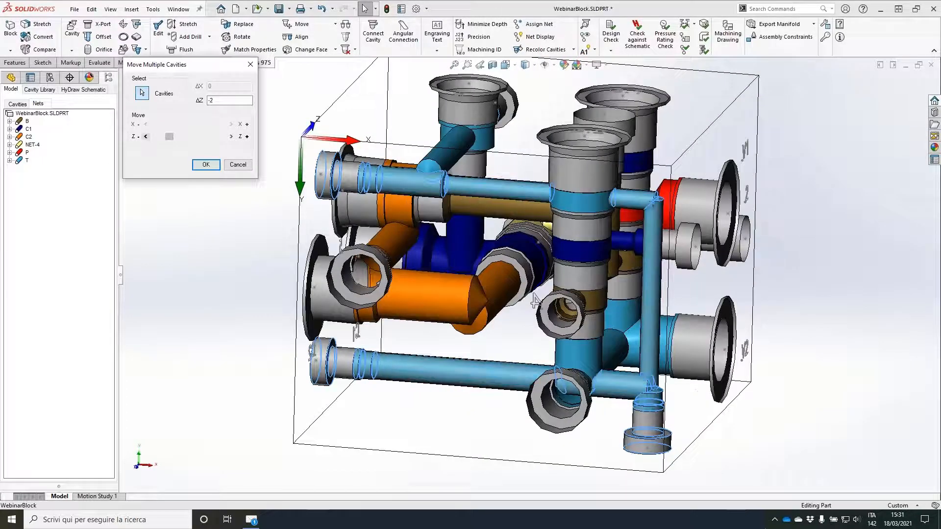
left_click(146, 136)
left_click(146, 136)
left_click(146, 137)
left_click(209, 167)
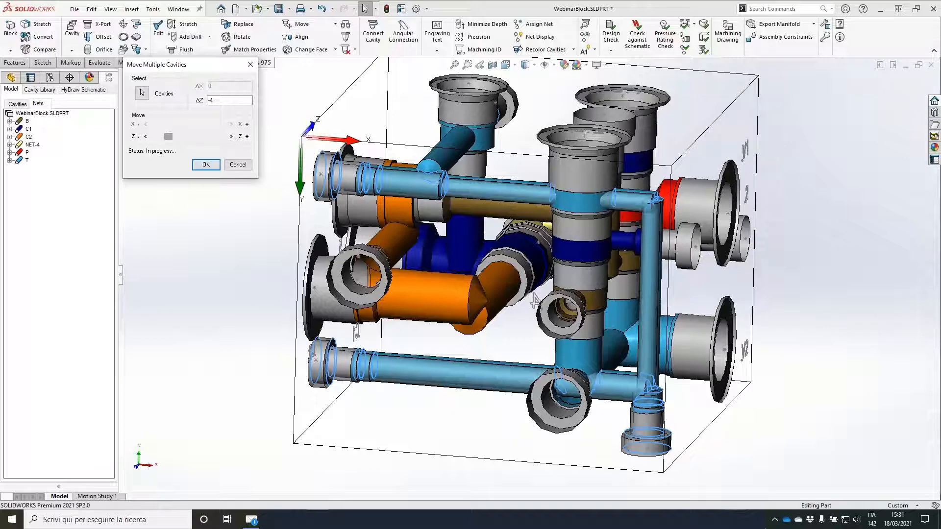
Step: Insert XG18 construction port PLUG11 with a 6 mm drill into port 4 of cavity 3.1, entering from the V1/V2 face
middle_click_drag(528, 307, 116, 46)
left_click(121, 49)
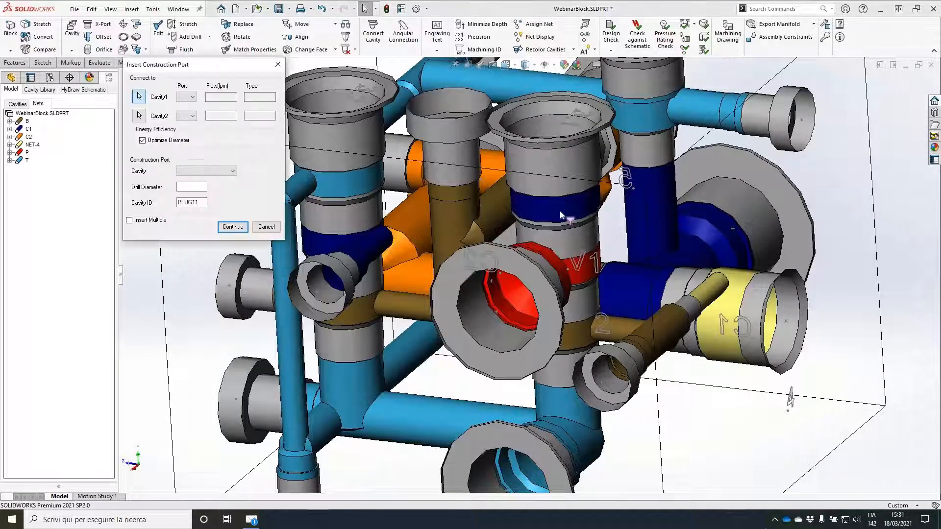
left_click(562, 216)
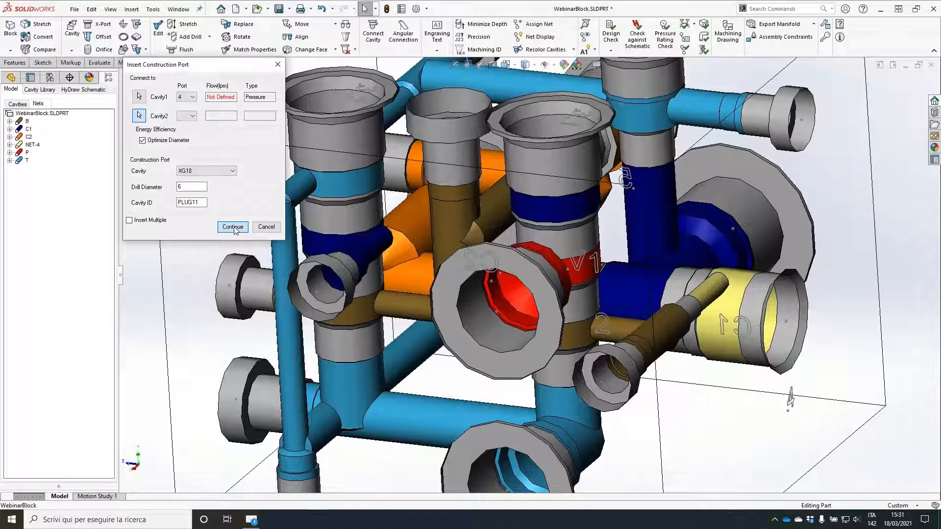
left_click(233, 226)
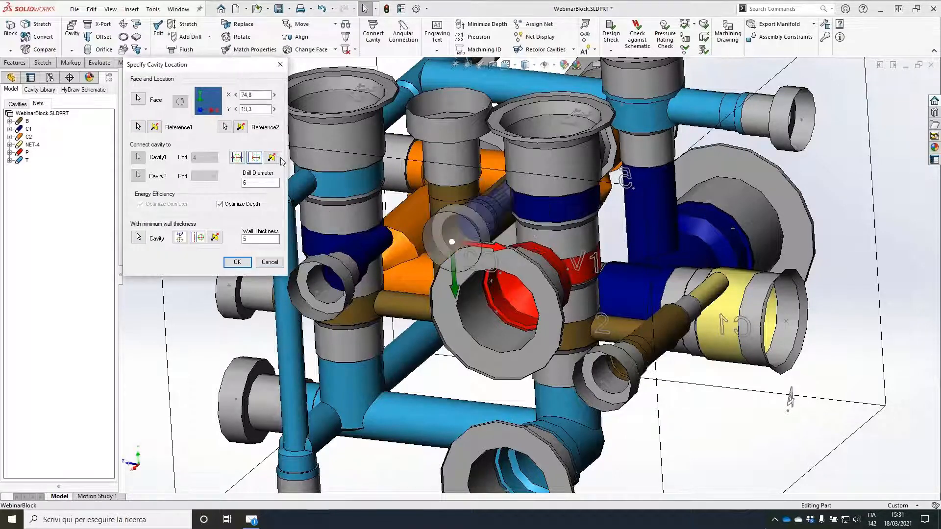
left_click(238, 262)
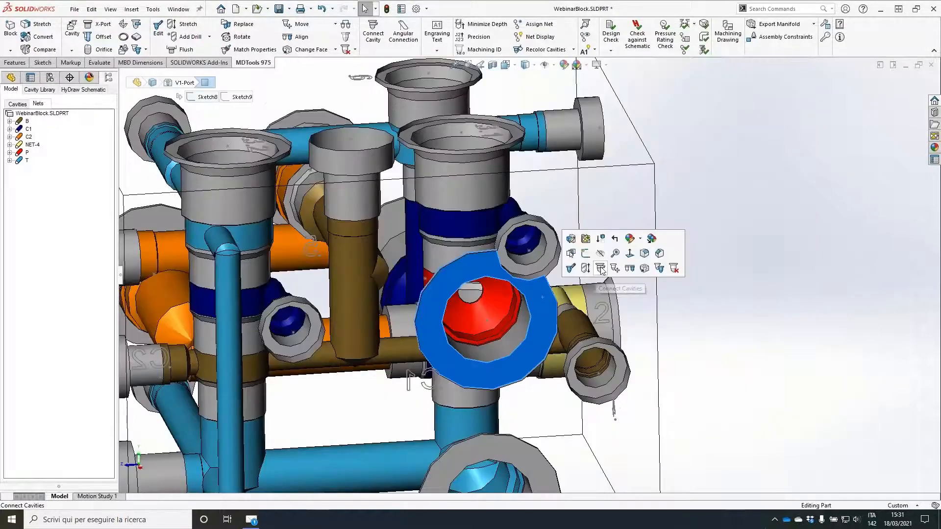
Step: Set the depth of the red 6 mm P drill beside cavity 3.1 to 40 mm
left_click(601, 269)
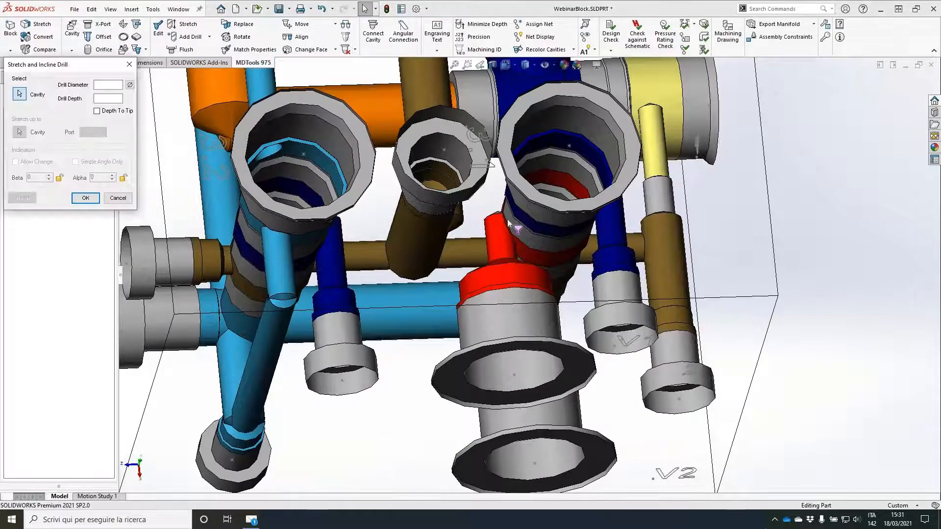
left_click(509, 223)
type("40")
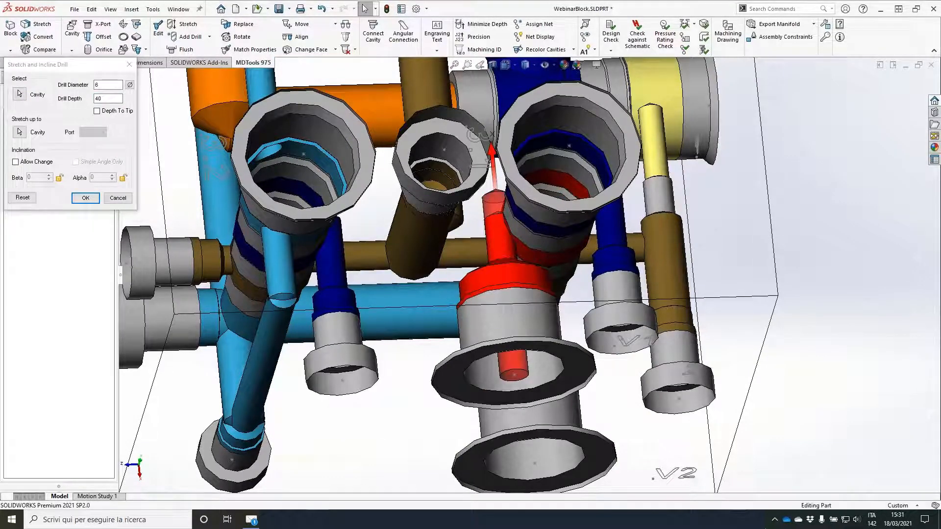
key("Return")
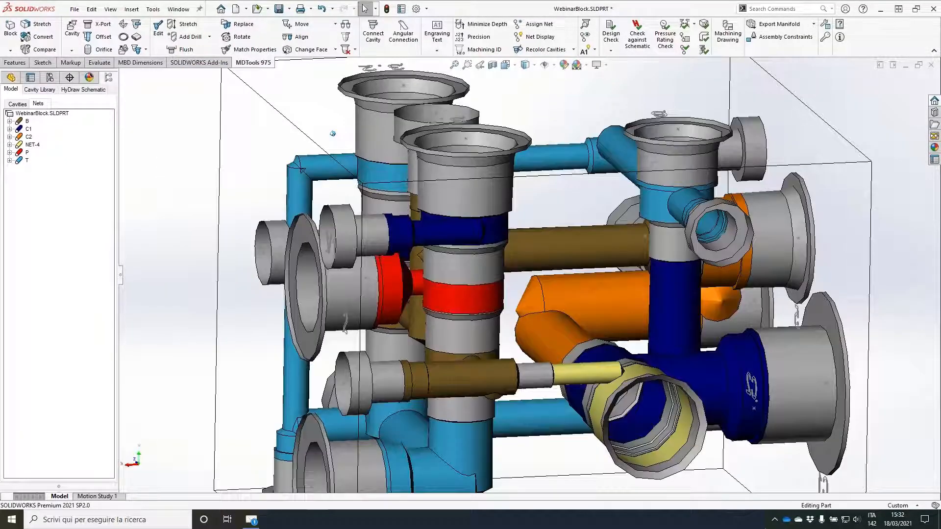
Step: Stretch PLUG11's 6 mm C1 drill past cavity 3.1 toward cavity 4, to a depth of about 64 mm
scroll(545, 193, "up", 1)
middle_click_drag(545, 190, 578, 187)
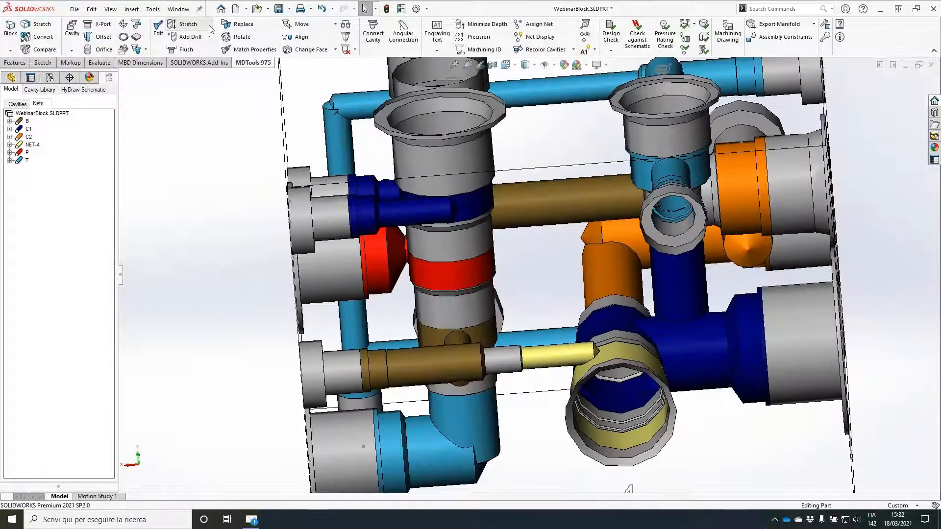
left_click(186, 24)
left_click(540, 196)
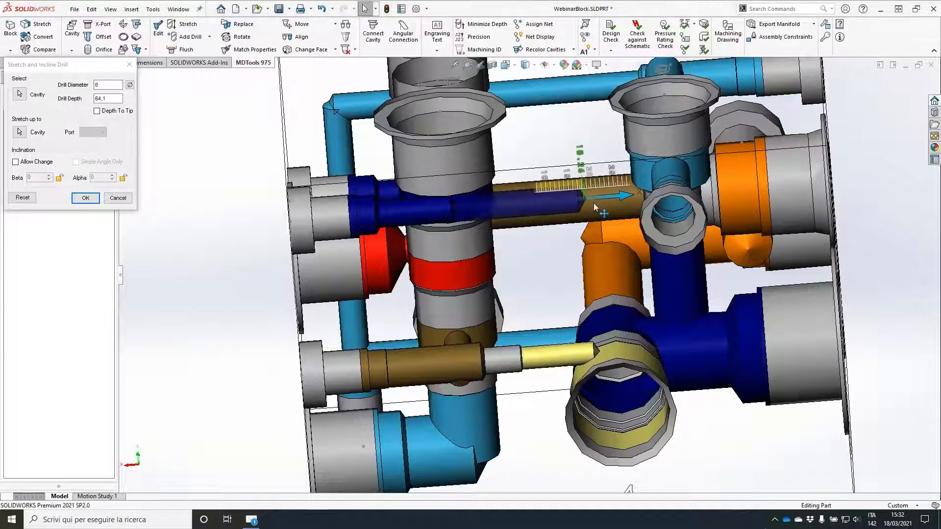
left_click(90, 201)
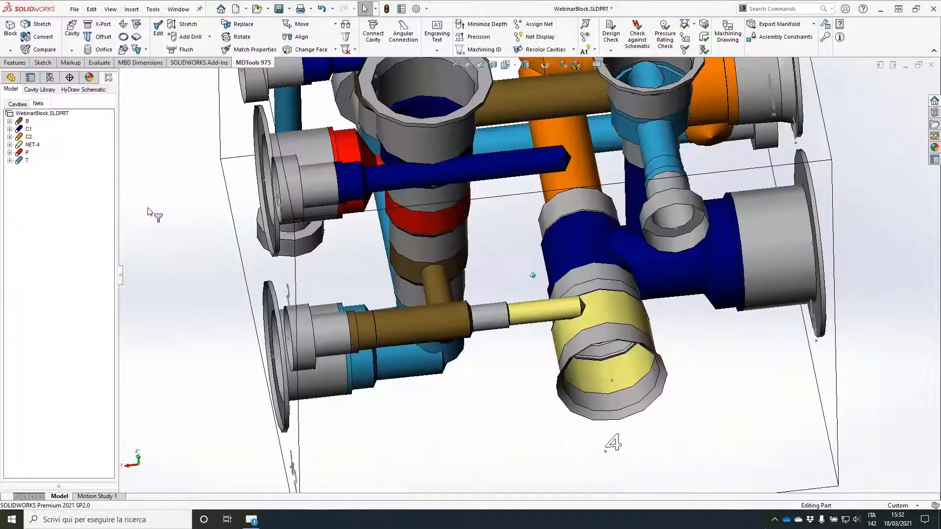
Step: Insert XG14 construction port PLUG12 with an 11.5 mm drill into cavity 4's port 2, shifted to meet the end of the stretched C1 drill
middle_click_drag(152, 212, 183, 208)
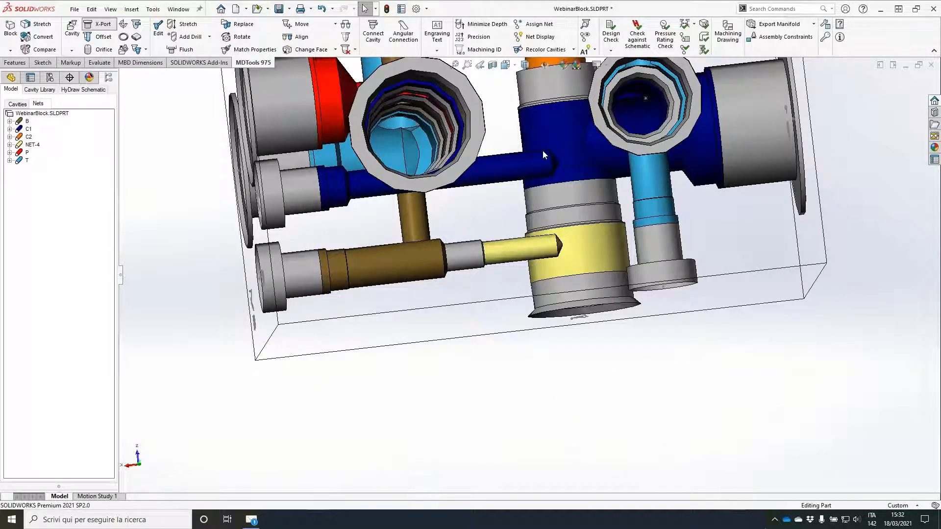
left_click(543, 152)
left_click(223, 171)
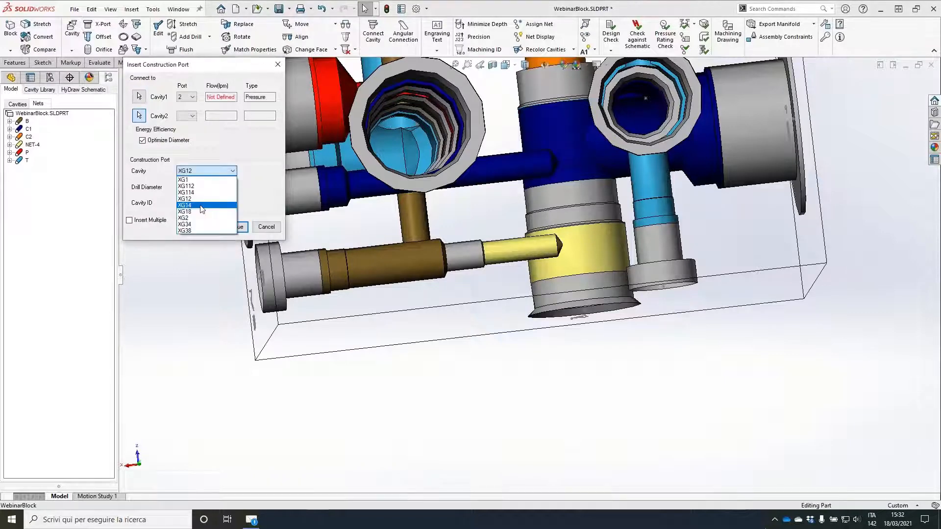
left_click(202, 208)
left_click(243, 228)
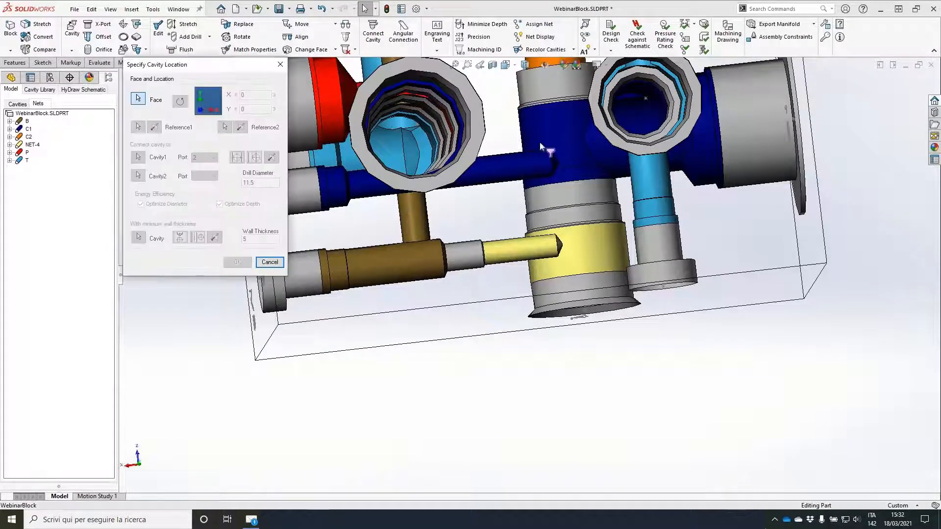
left_click(585, 123)
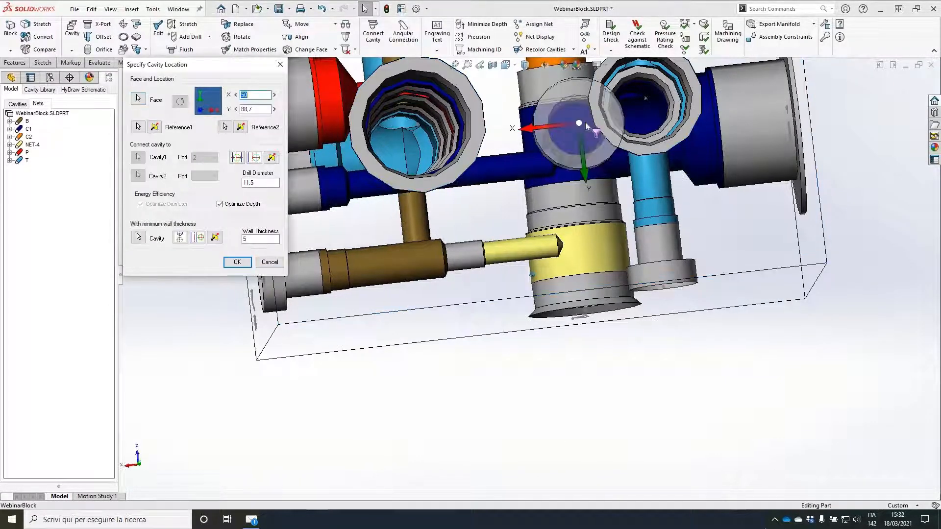
left_click_drag(585, 122, 551, 140)
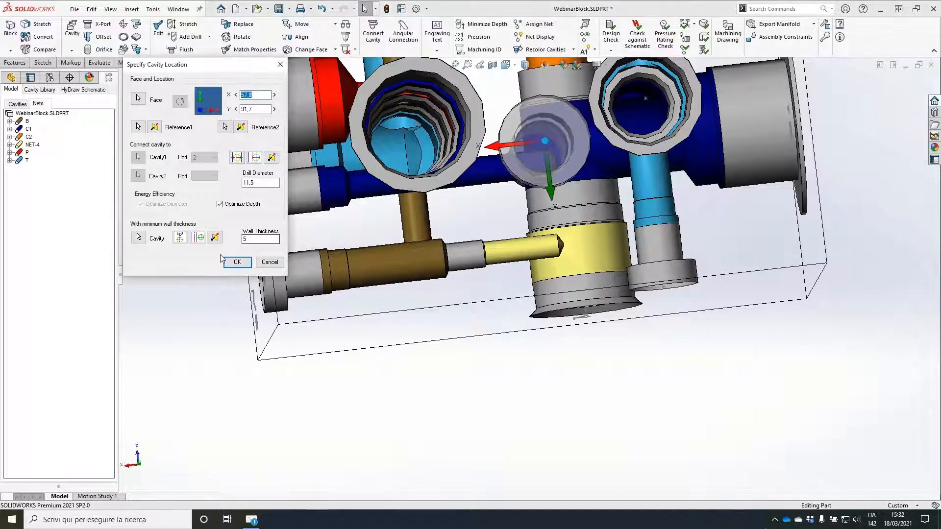
left_click(237, 262)
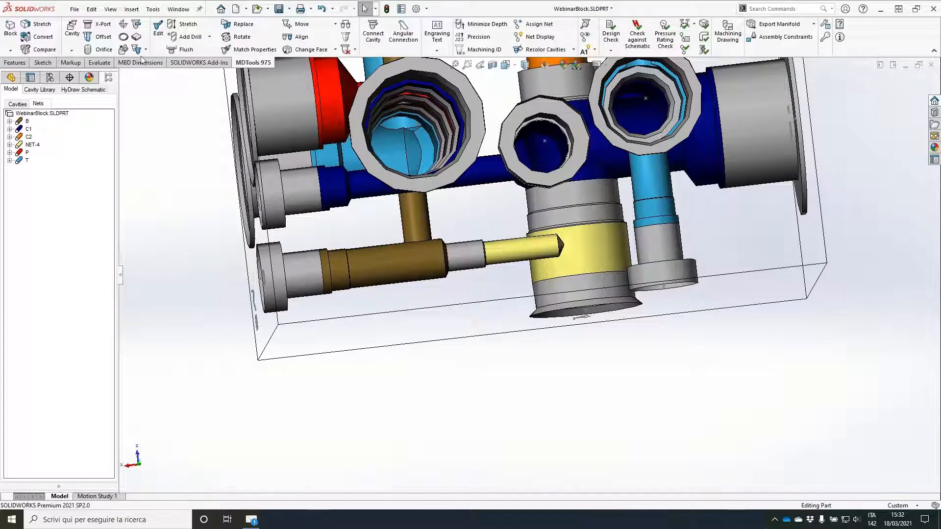
Step: Replace construction port PLUG12 with an XG18 plug cavity while retaining its drill depth
left_click(244, 24)
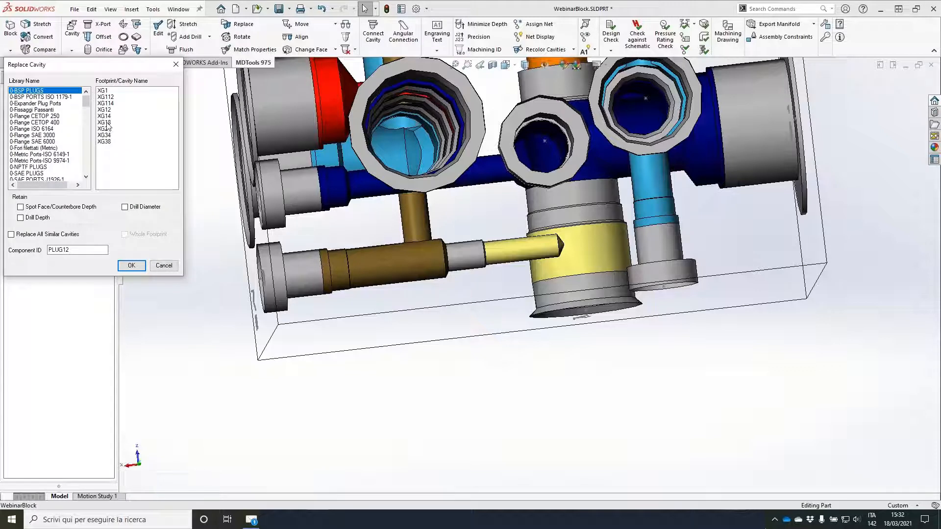
left_click(108, 123)
left_click(29, 218)
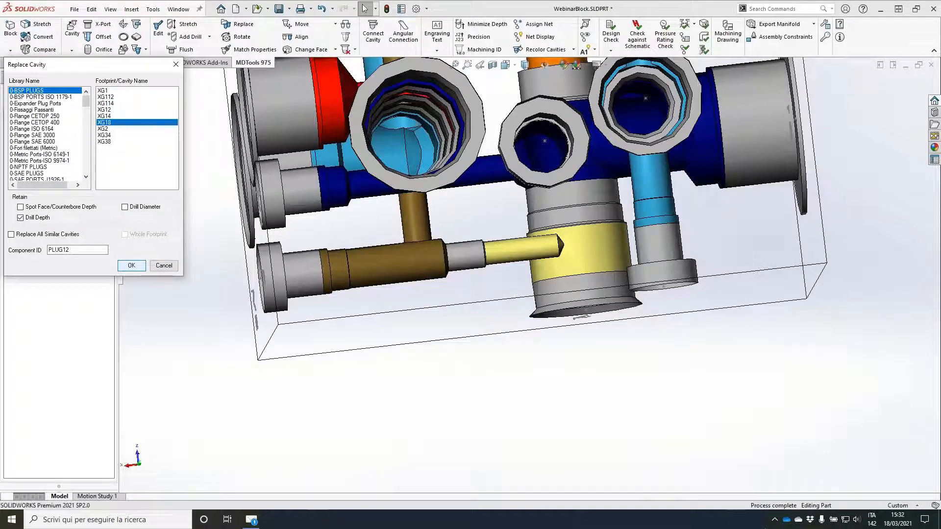
left_click(131, 265)
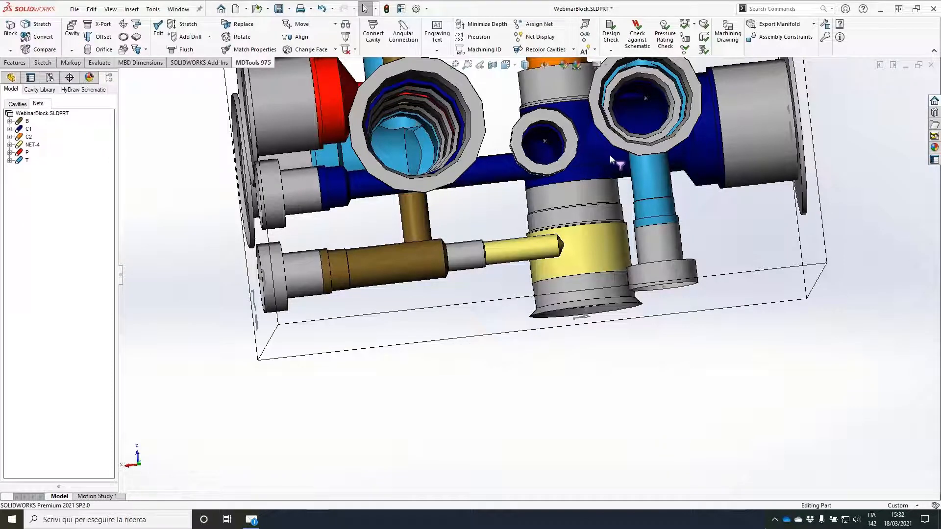
Step: Shift cavity 5 slightly along Y away from the T drill above it, and move port C1 to X 88.7, Y 65
middle_click_drag(561, 260, 646, 216)
scroll(646, 216, "down", 3)
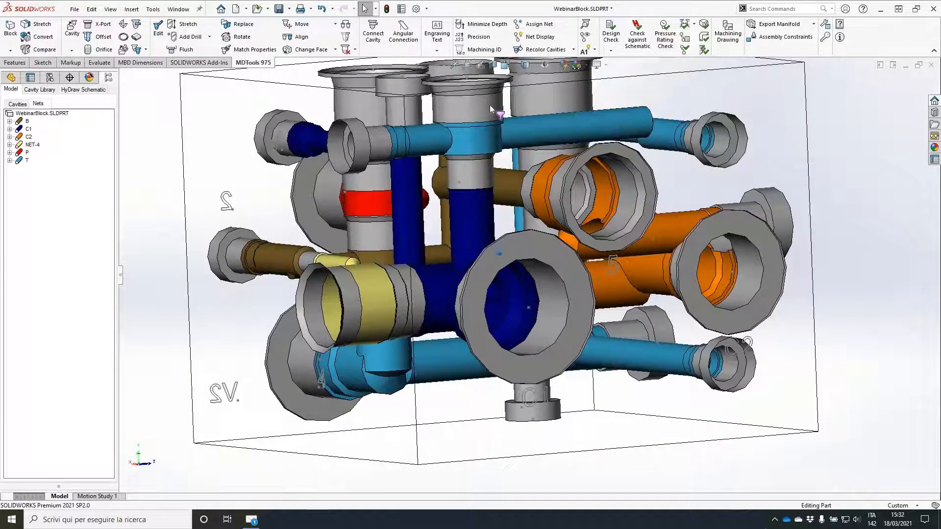
left_click(631, 159)
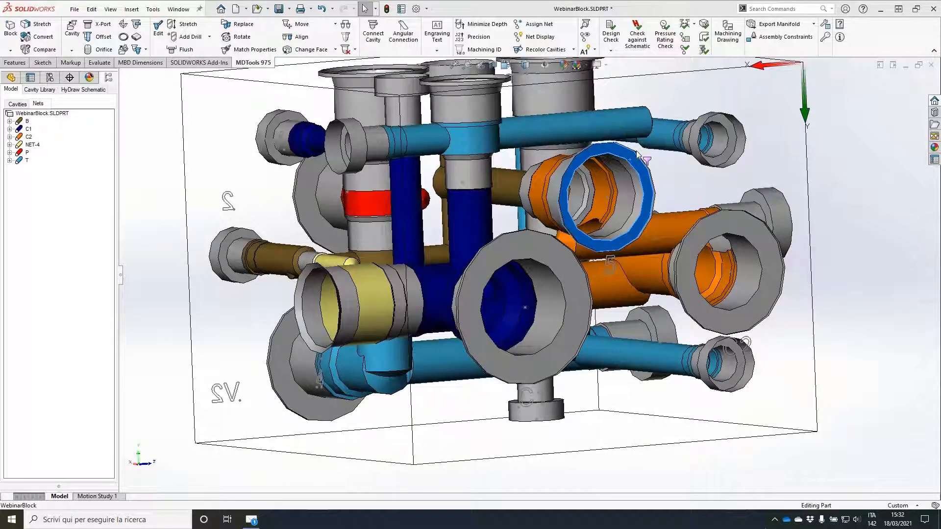
left_click(222, 153)
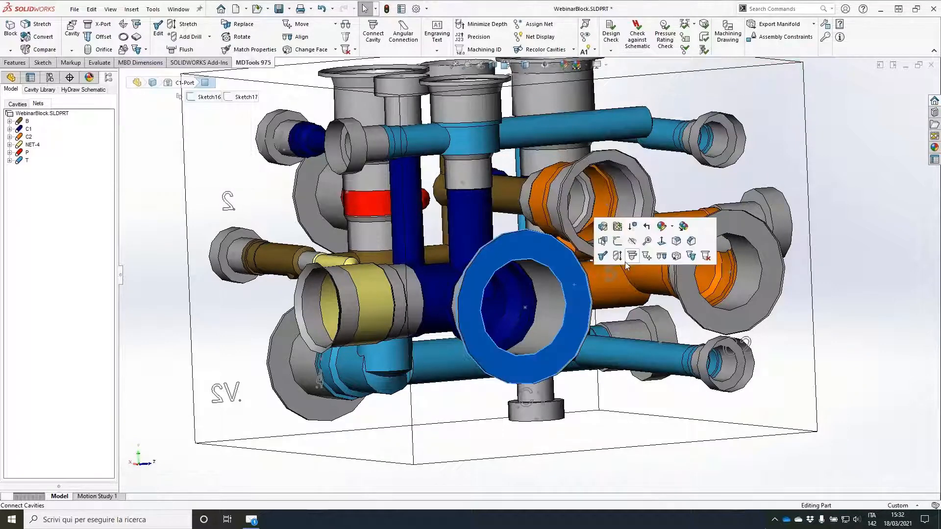
left_click(627, 260)
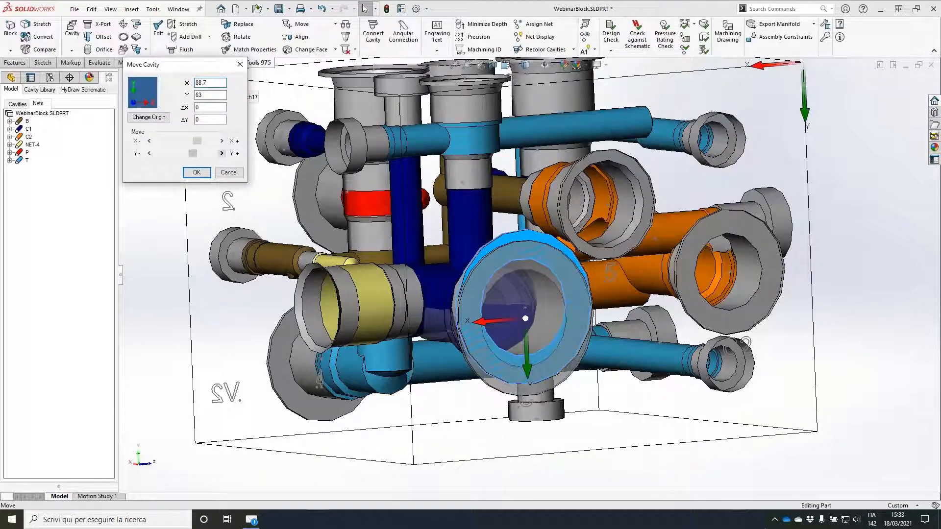
middle_click_drag(526, 319, 527, 311)
left_click(221, 153)
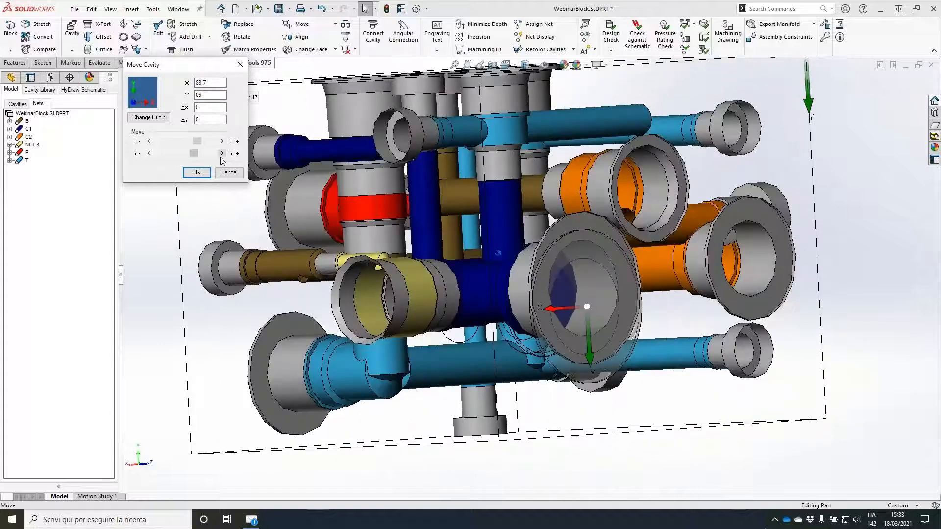
key("Return")
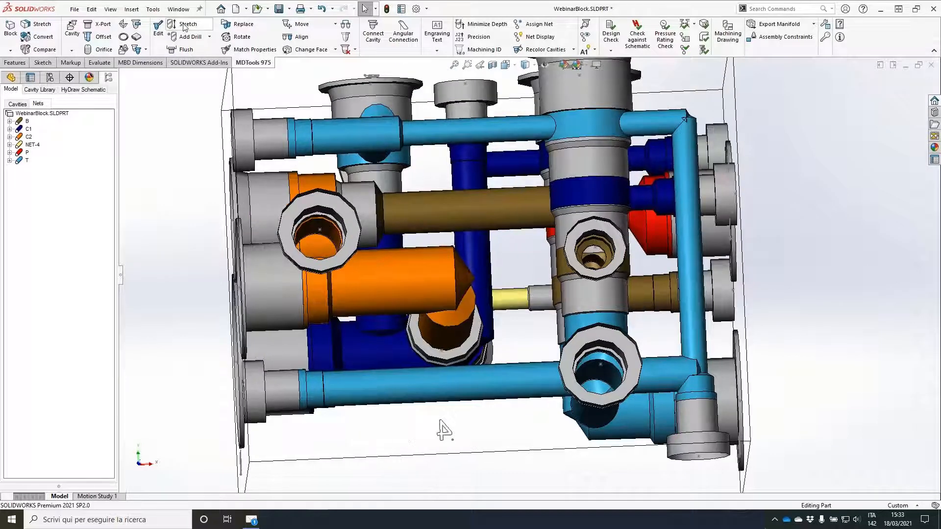
Step: Stretch the 6 mm C1 drill through the cavity farthest from cavity 4's face to a depth of 62.1 mm
left_click(185, 26)
left_click(648, 199)
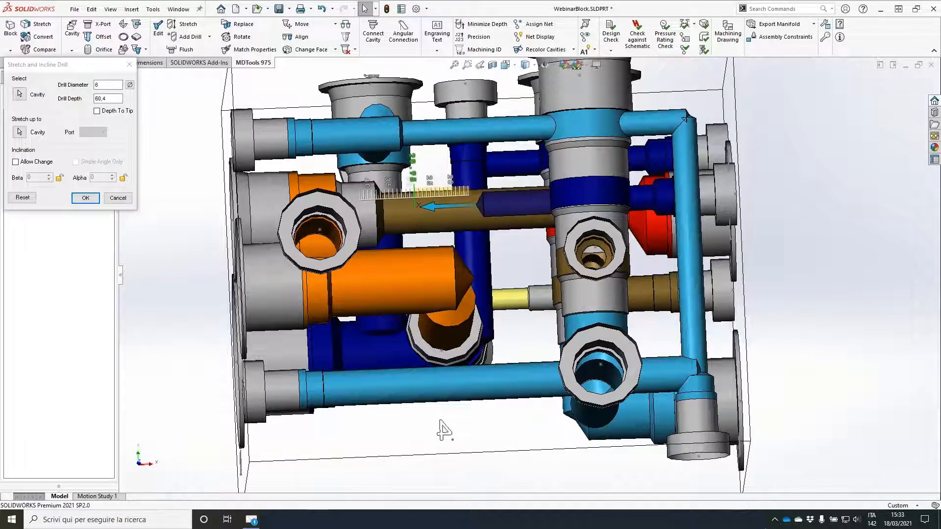
left_click_drag(419, 206, 413, 206)
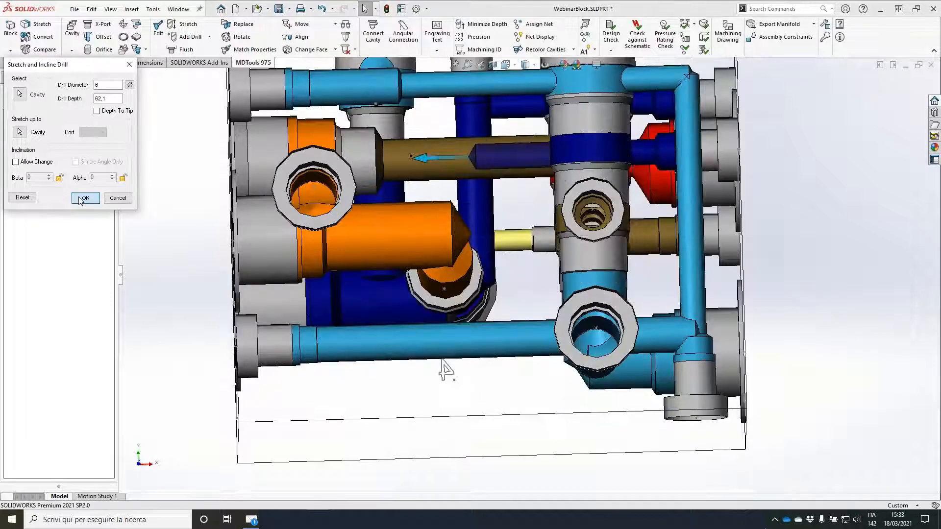
left_click(84, 198)
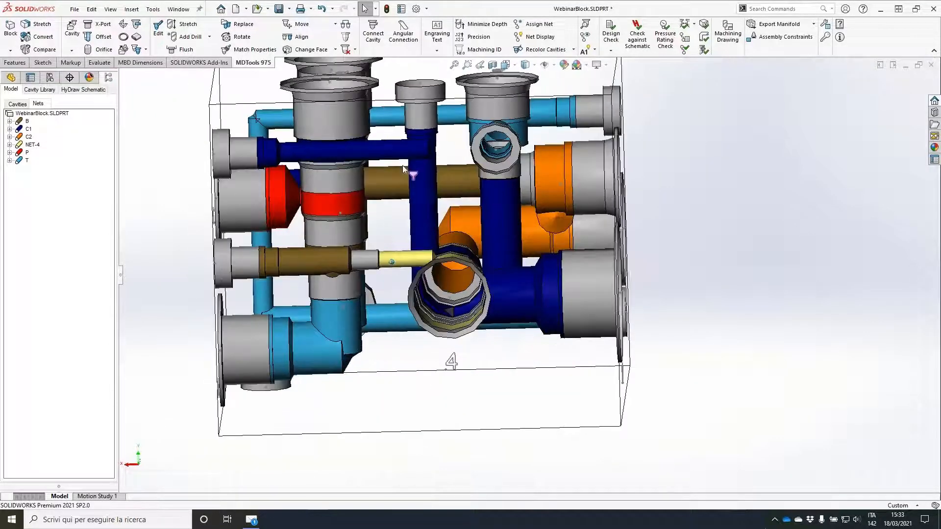
Step: Insert construction port PLUG13 with a 6 mm drill into the front C1 cross drill from cavity 4's face, positioned at X 67.6, Y 15.3
left_click(109, 32)
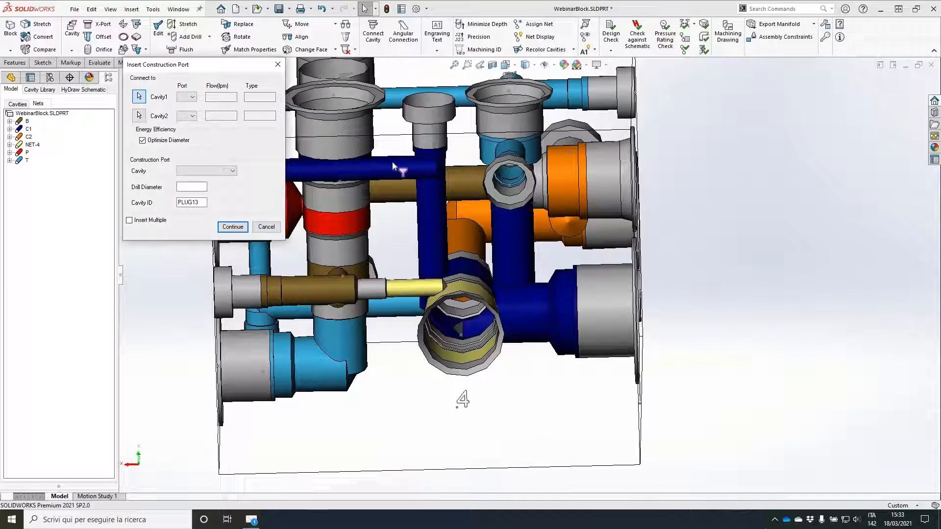
left_click(393, 164)
left_click(233, 227)
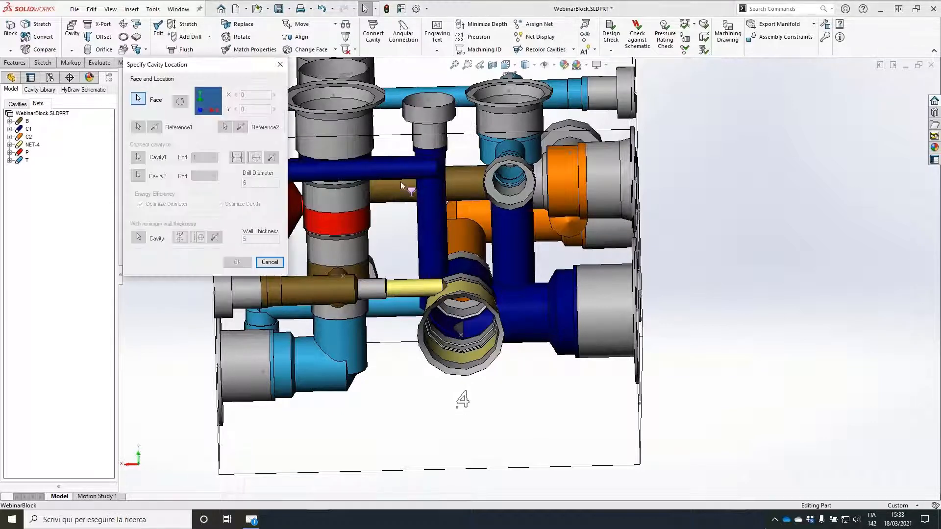
left_click(401, 181)
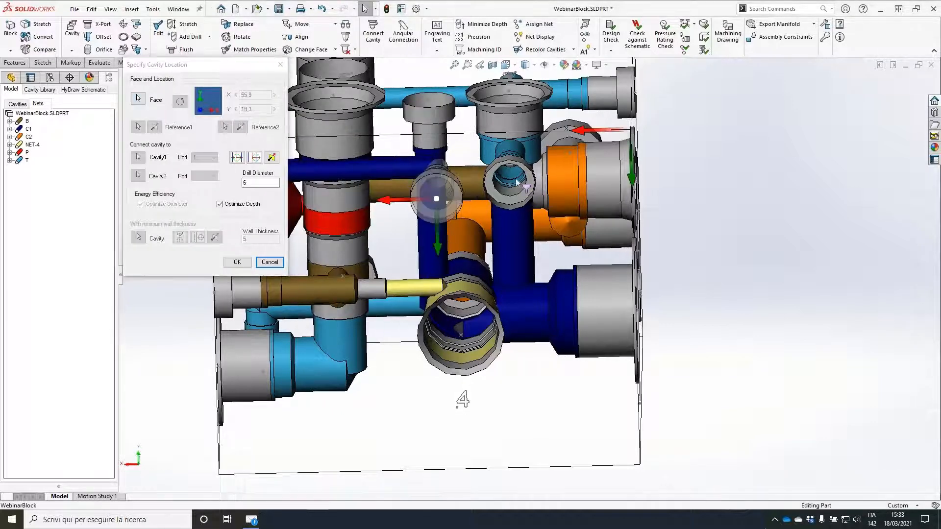
left_click(396, 200)
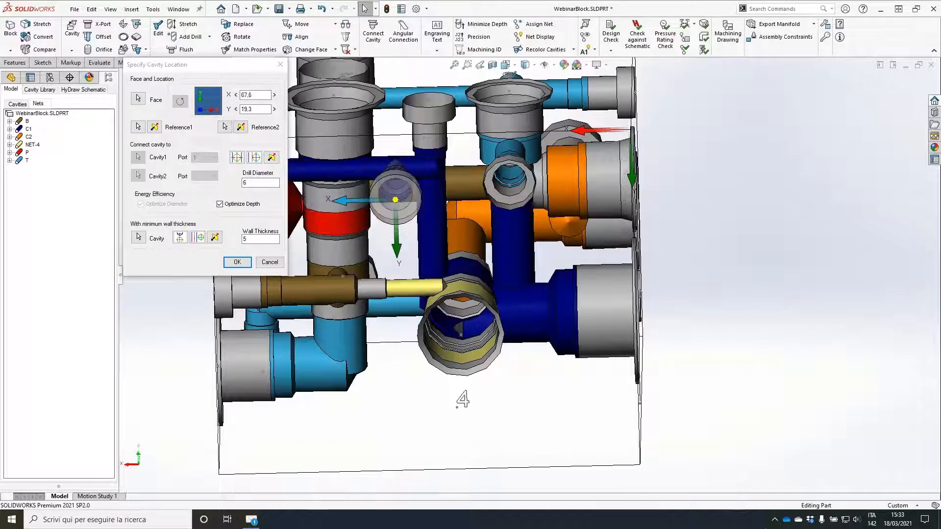
left_click(237, 262)
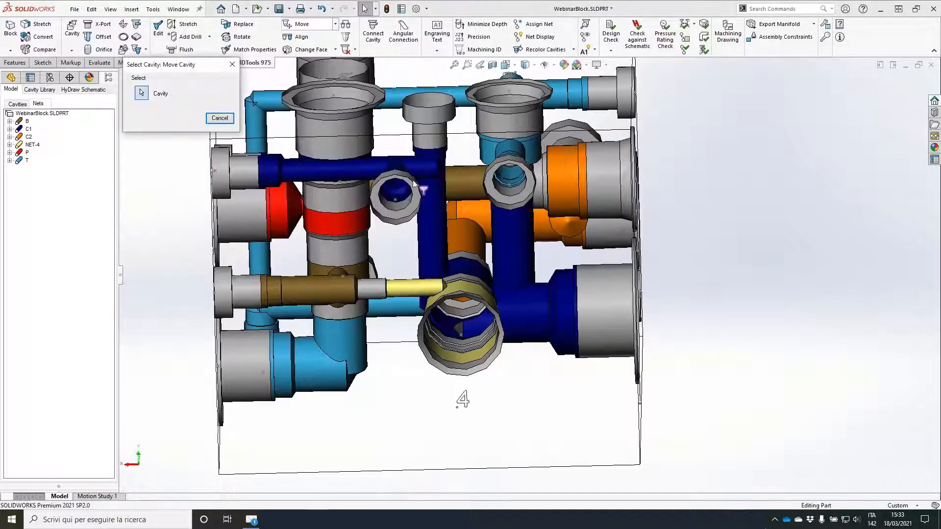
left_click(404, 212)
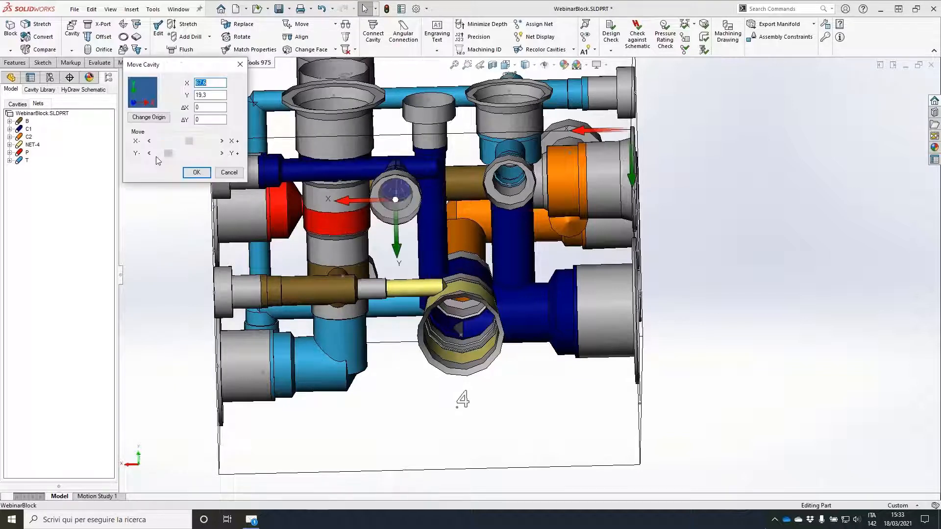
Step: Stretch and incline PLUG13's 6 mm drill to reach the rear C1 drill, with depth 88 mm, Beta 13 and Alpha 270
left_click(185, 23)
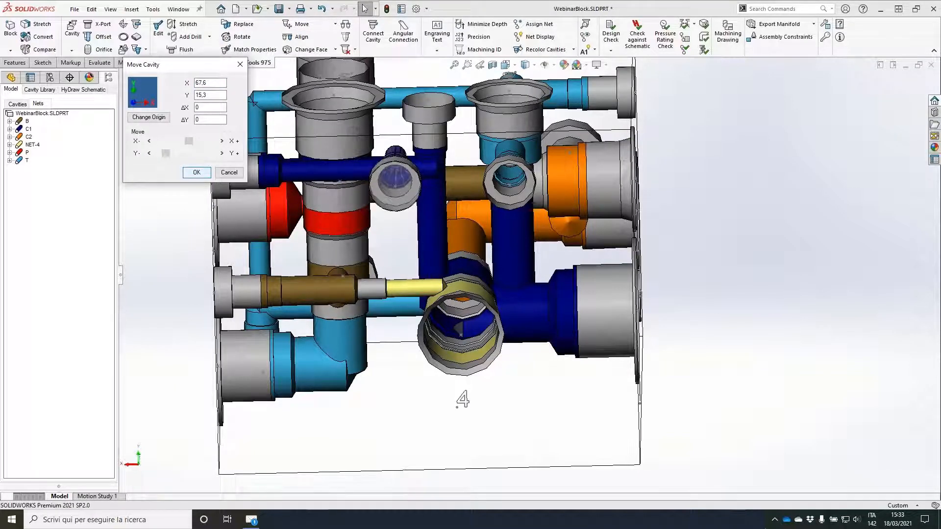
left_click(402, 163)
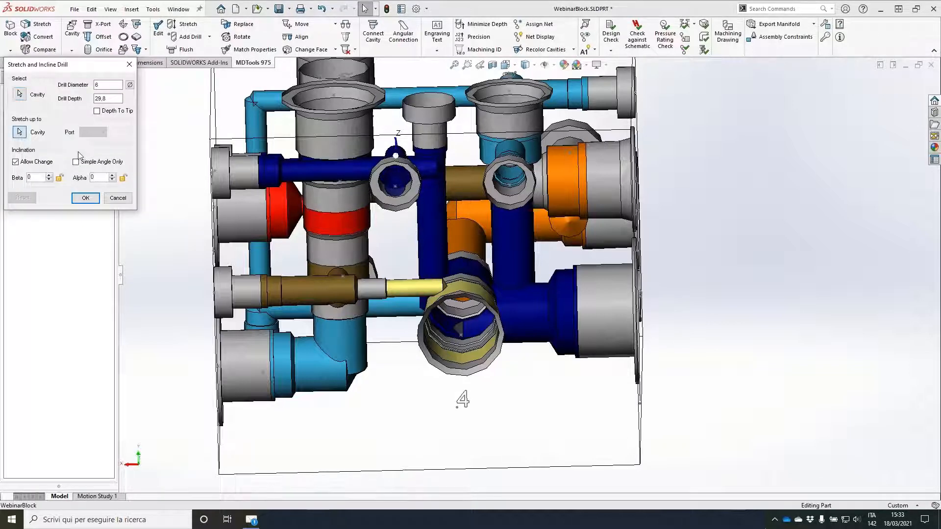
middle_click_drag(398, 104, 401, 126)
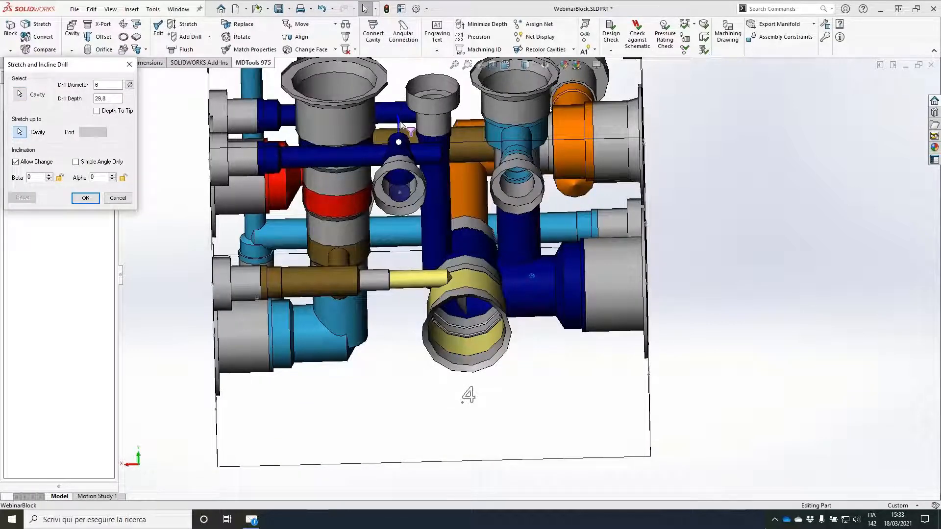
left_click_drag(402, 125, 417, 91)
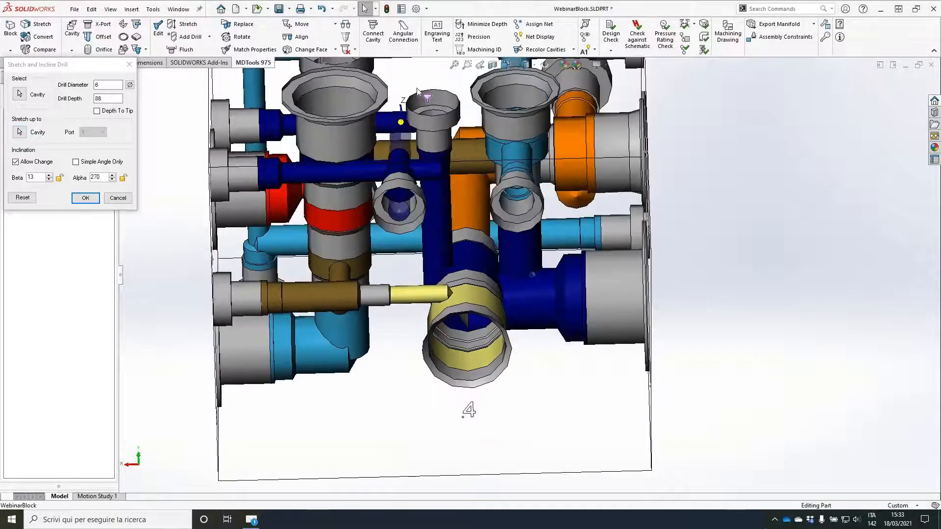
middle_click_drag(417, 91, 419, 152)
left_click(85, 199)
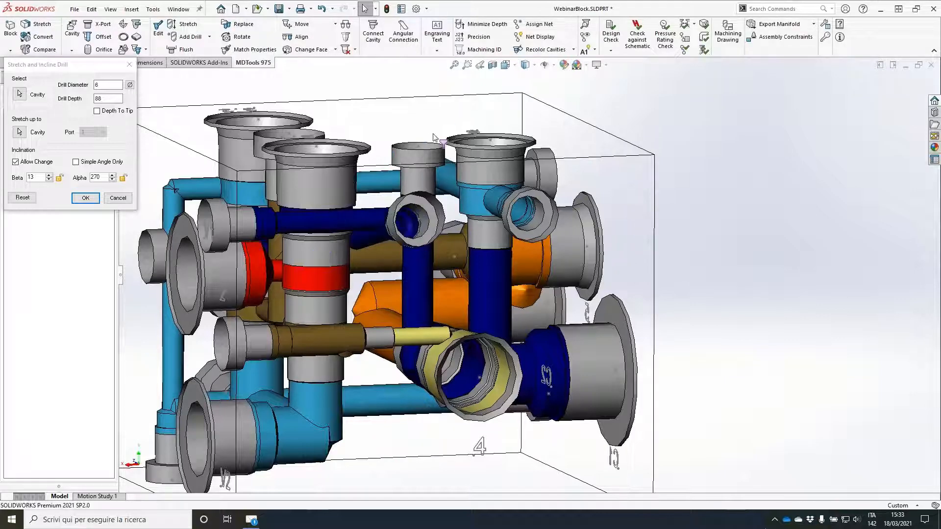
Step: Move cavity 5 to X 57.5, Y 40.1, clear of the inclined C1 drill
middle_click_drag(415, 161, 240, 72)
left_click(302, 24)
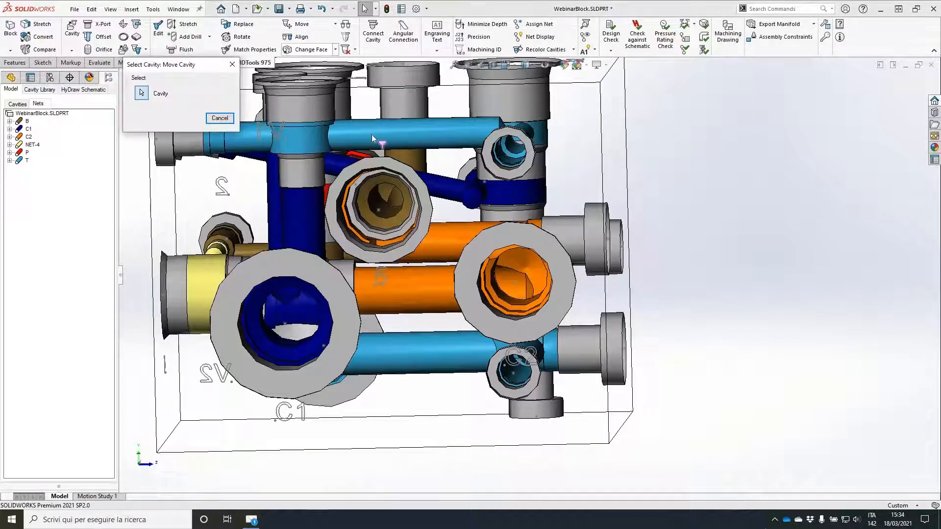
left_click(377, 196)
left_click_drag(391, 229, 395, 231)
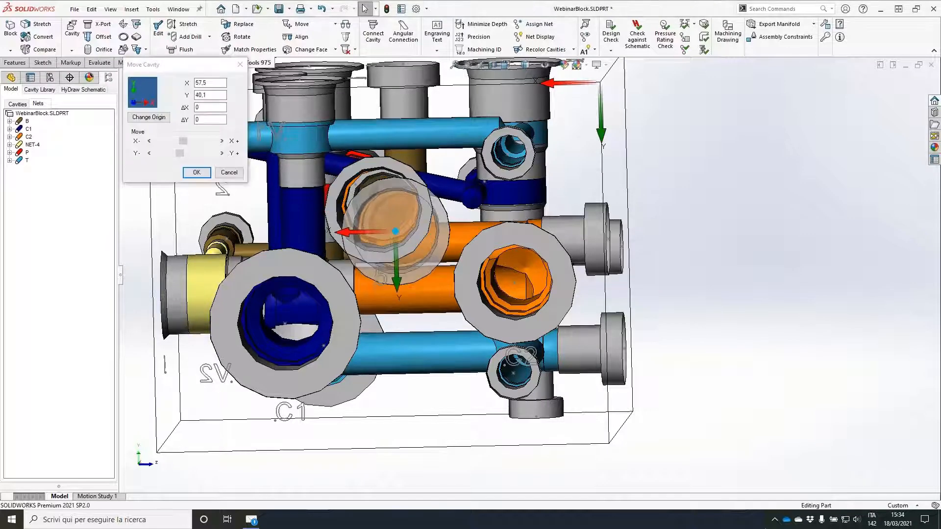
left_click(197, 173)
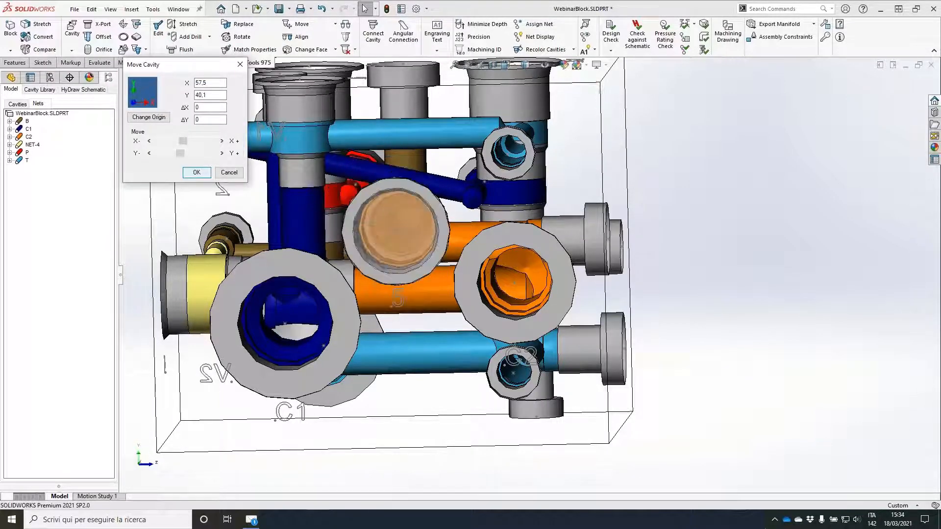
Step: Move the upright 6 mm T construction port inward along X, to between the C2 drill and the rear cavity
middle_click_drag(337, 193, 533, 220)
left_click(545, 223)
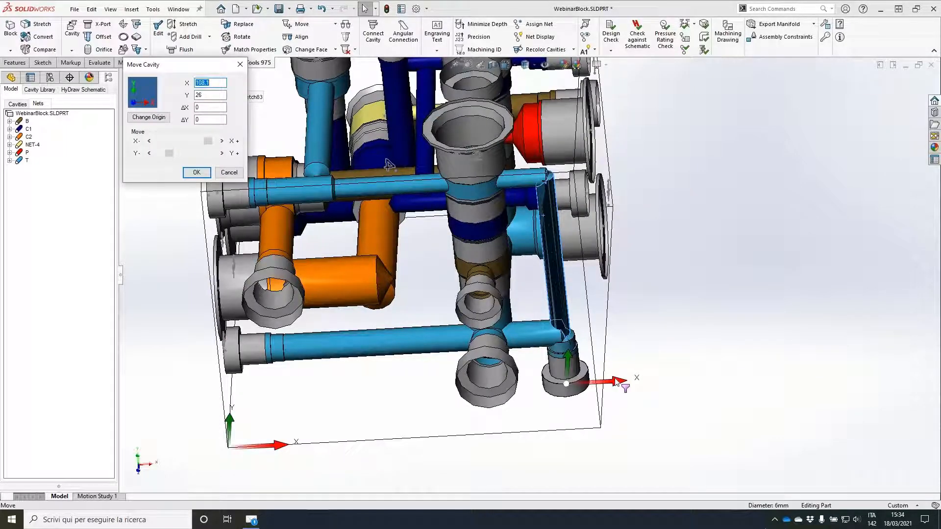
left_click_drag(469, 386, 469, 387)
left_click(197, 172)
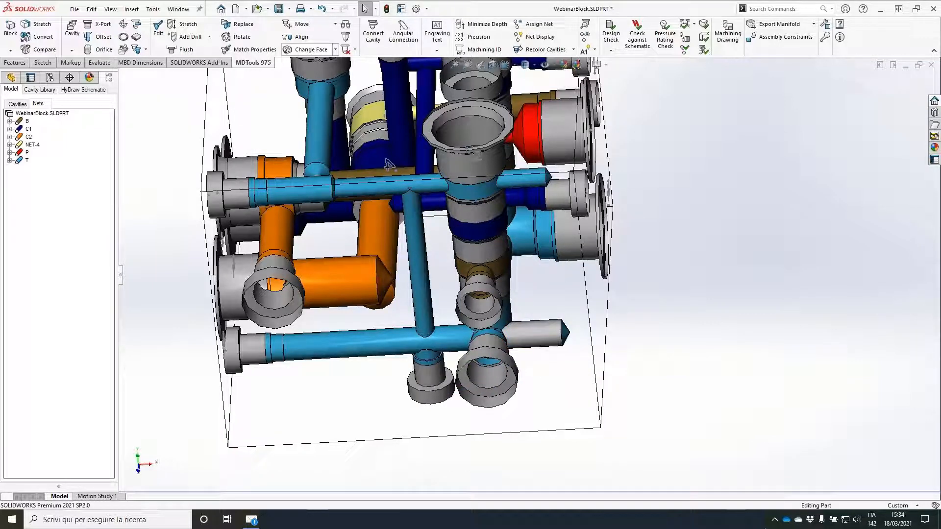
Step: Change the lower horizontal T construction port to the opposite block face and connect its 8.5 mm drill to the upright T drill
left_click(311, 49)
left_click(320, 325)
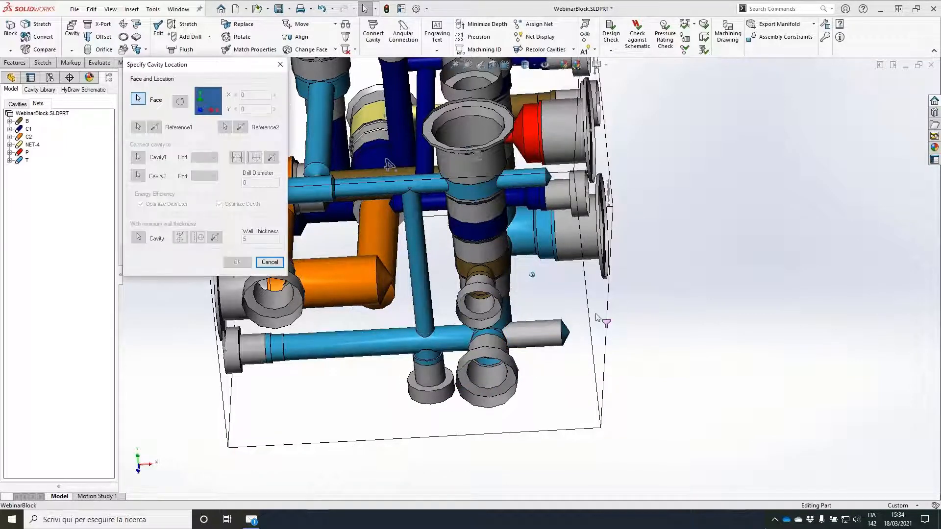
left_click(597, 318)
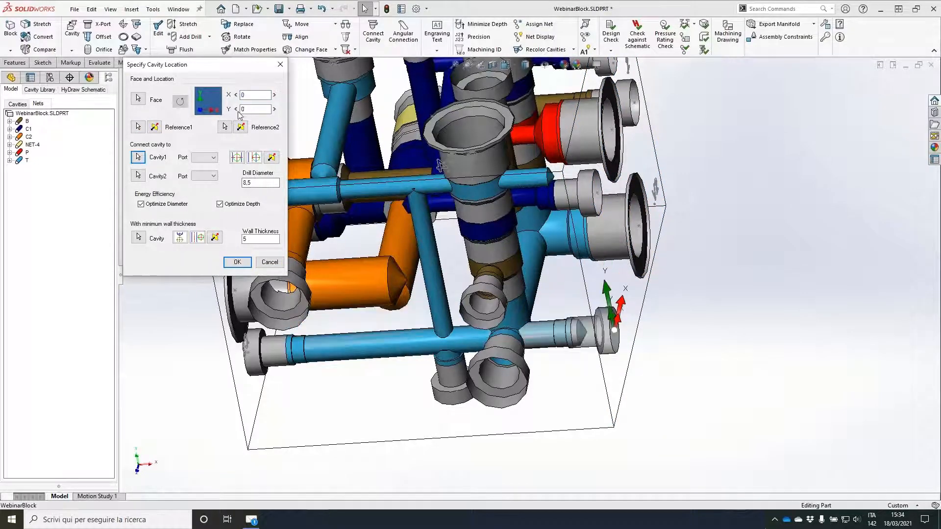
left_click(139, 157)
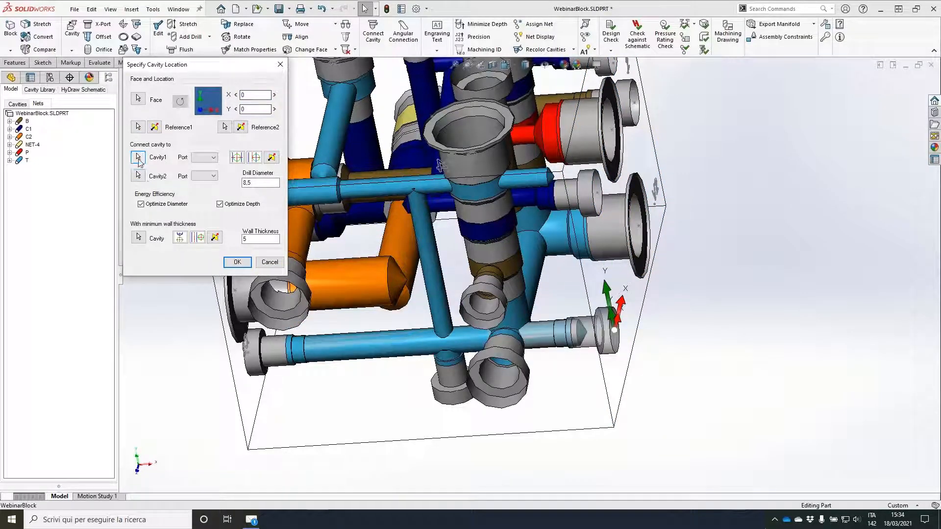
left_click(434, 299)
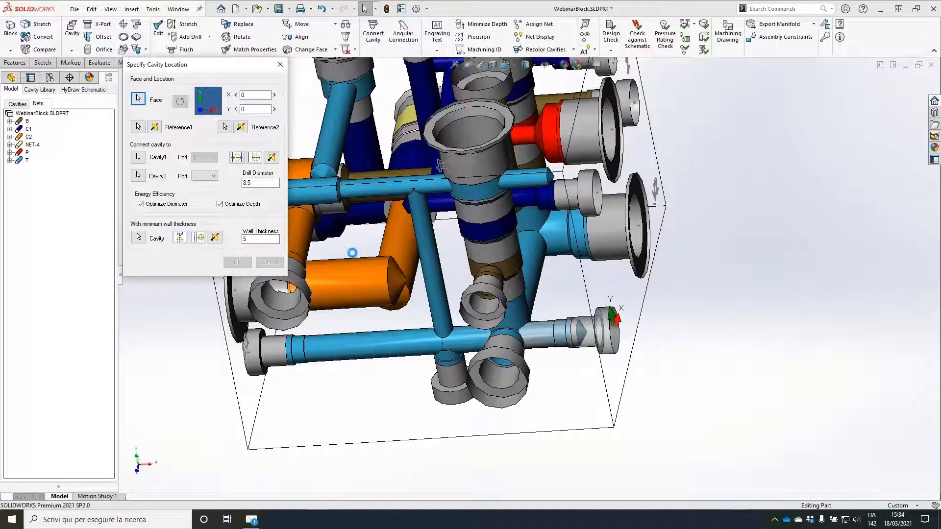
left_click(489, 242)
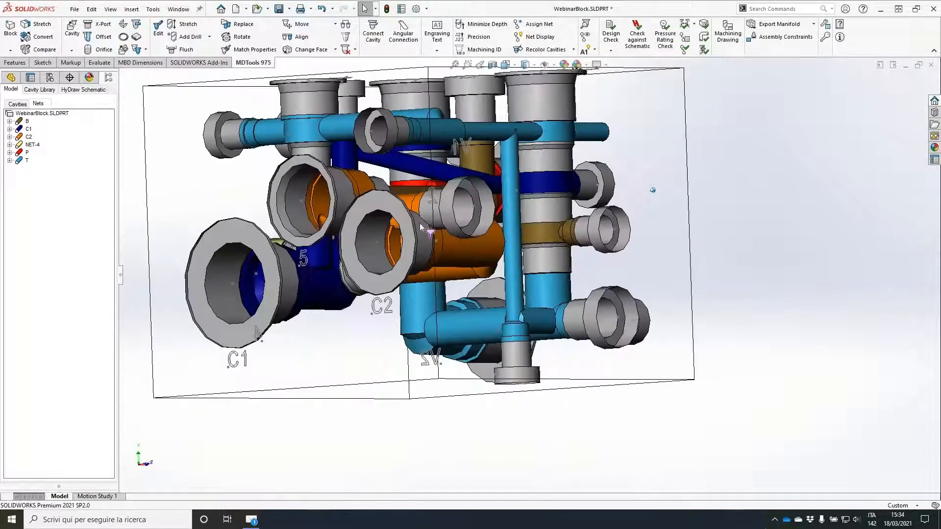
Step: Move cavity 4 in the positive Y direction, closer to the lower block face
middle_click_drag(329, 118, 375, 139)
left_click(325, 24)
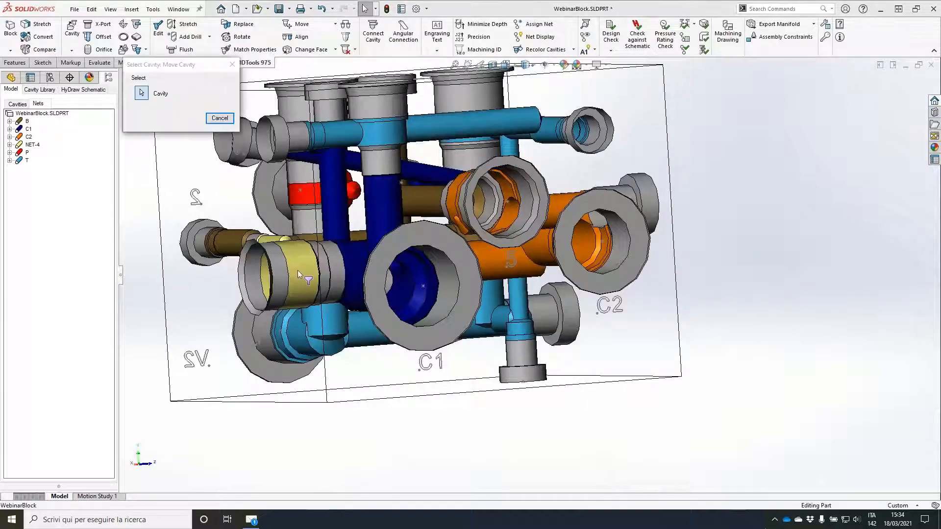
left_click(298, 269)
left_click(221, 153)
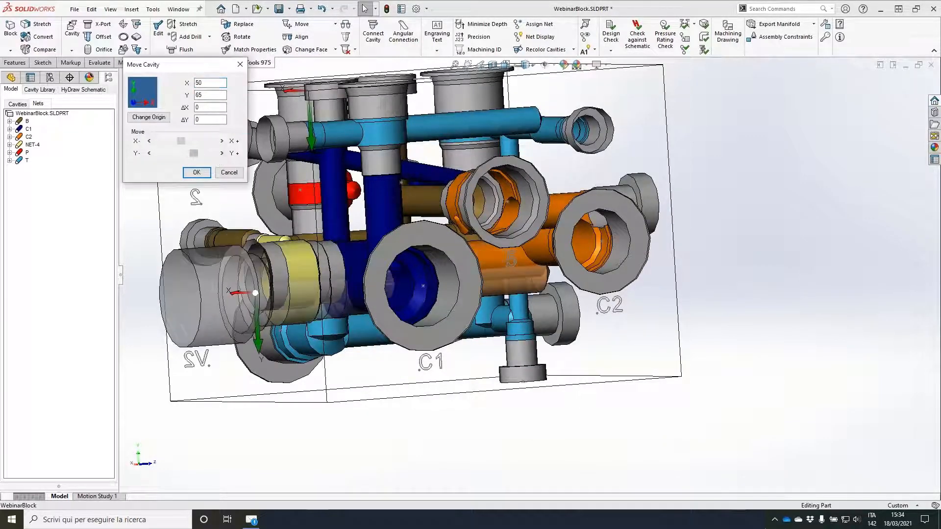
left_click(221, 153)
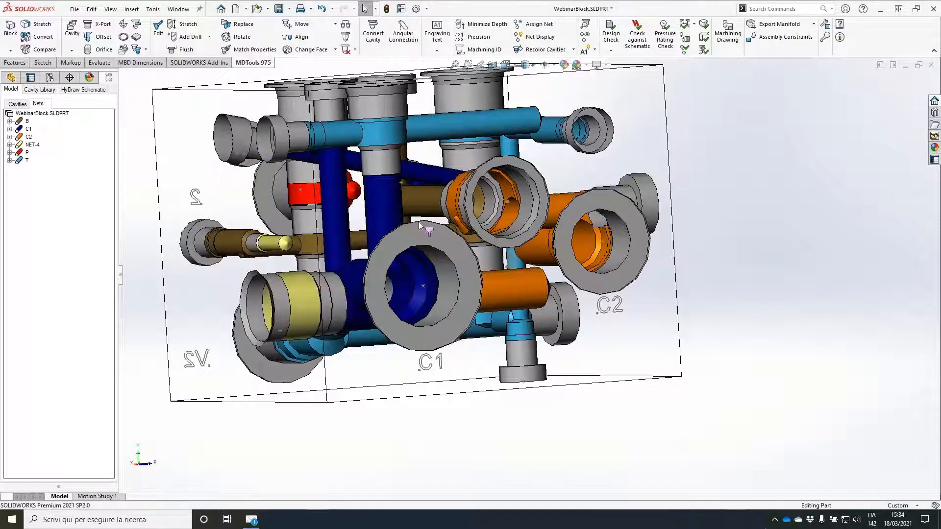
Step: Move the C1 and C2 port cavities together by ΔY 10 with Move Multiple
middle_click_drag(418, 222, 365, 225)
left_click(335, 24)
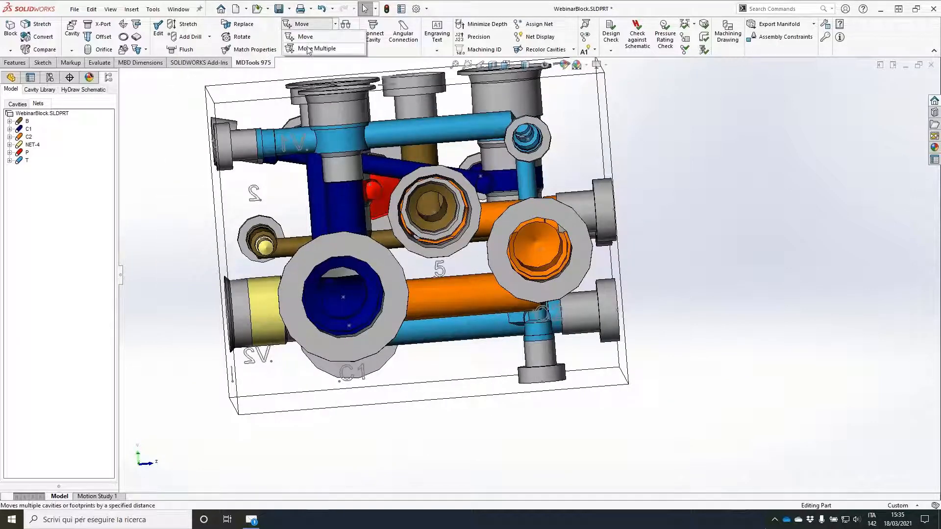
left_click(307, 49)
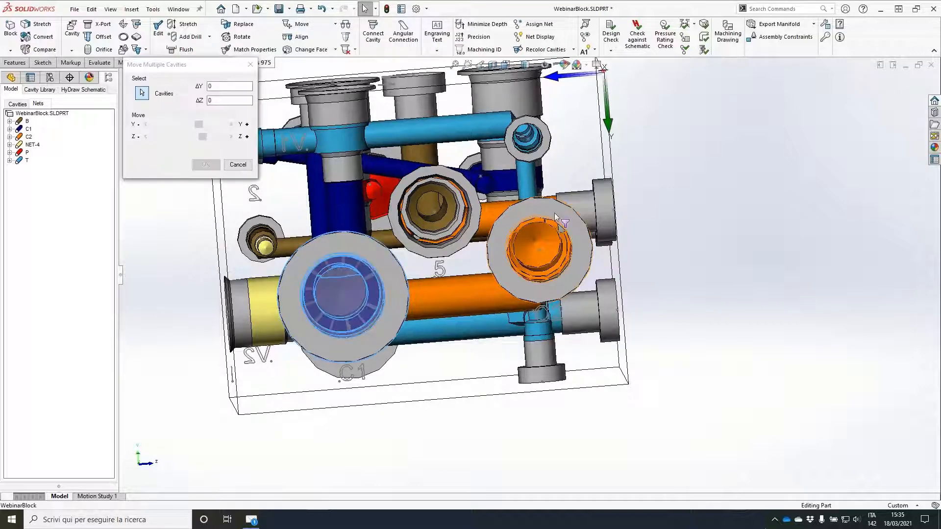
left_click(220, 126)
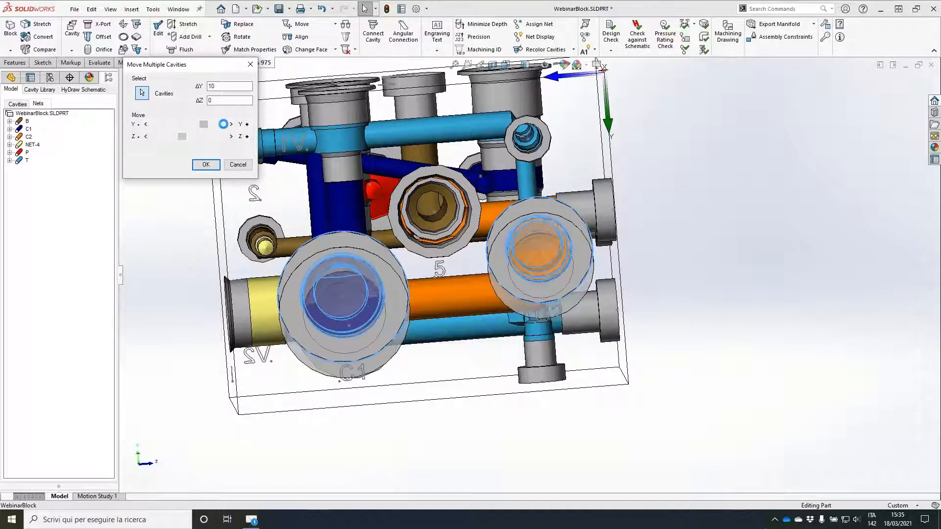
left_click(206, 165)
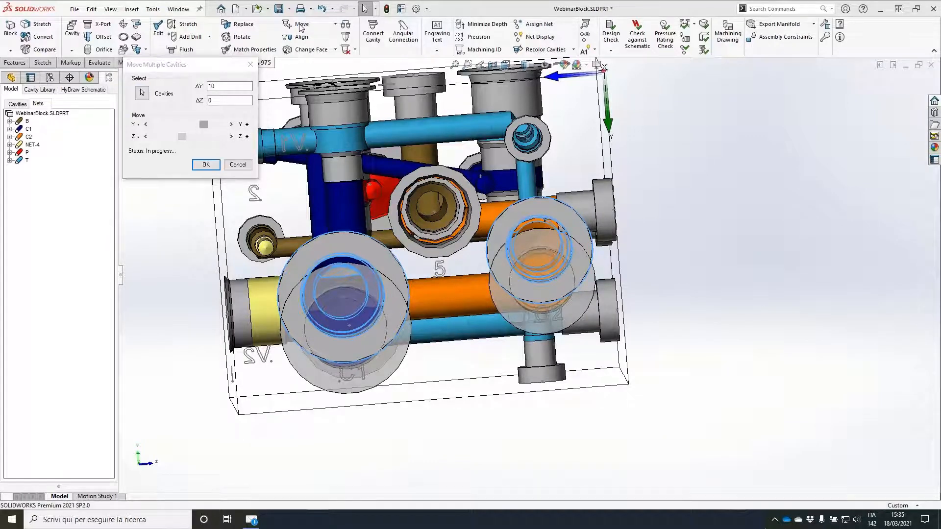
Step: Move cavity 5 along Y to X 57.5, Y 50.1
left_click(301, 24)
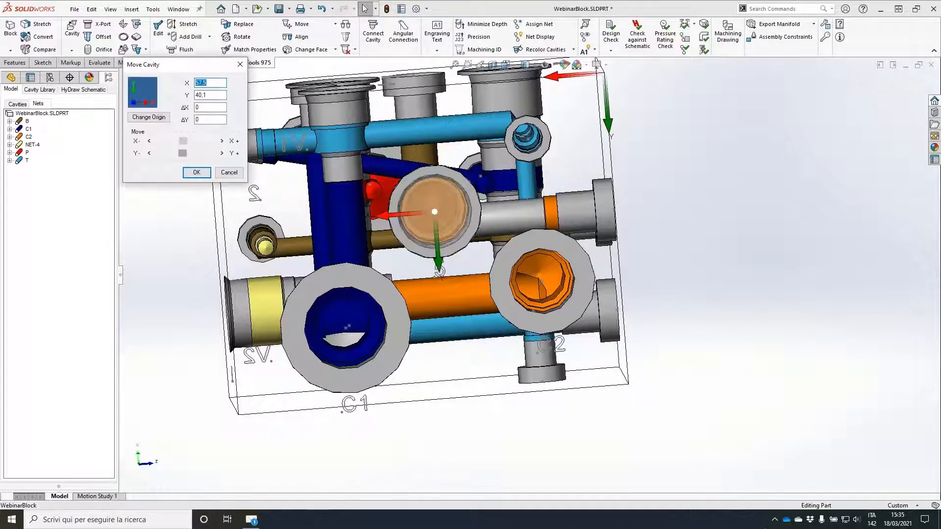
left_click(222, 154)
left_click(222, 153)
left_click(200, 173)
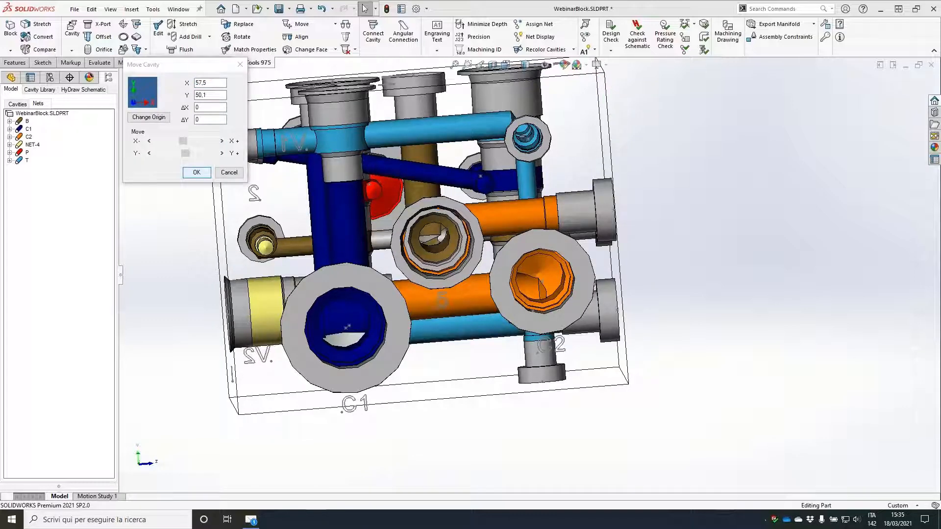
Step: Move the C2 construction port PLUG3 beside cavity 5 to X 19.3, Y 54.8
middle_click_drag(475, 185, 460, 170)
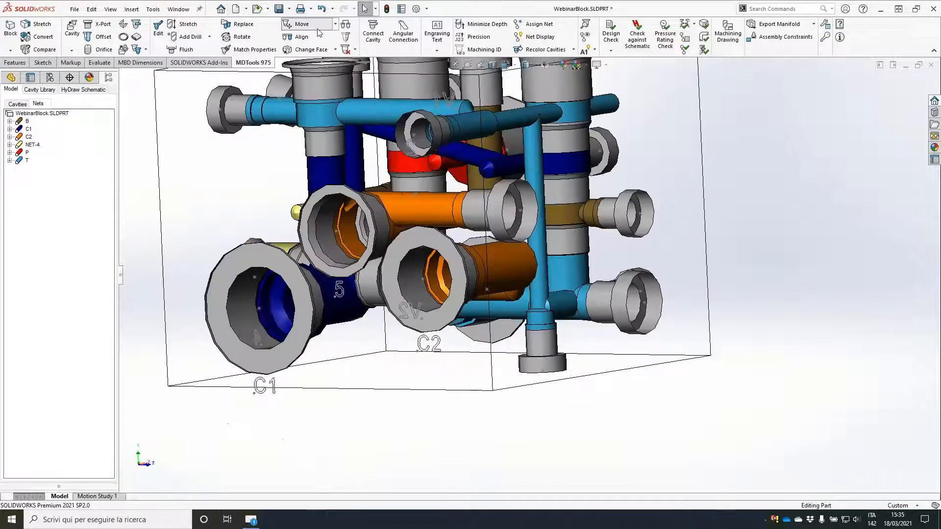
left_click(302, 24)
left_click(505, 208)
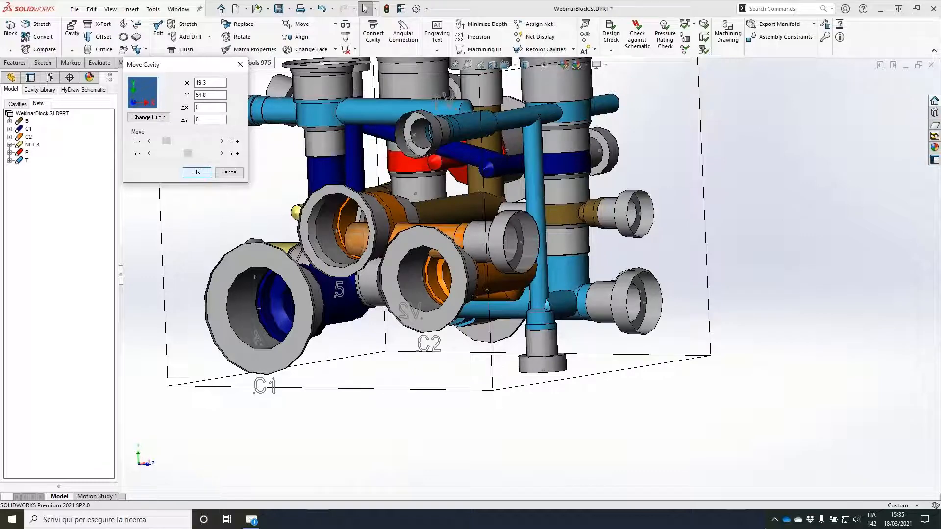
Step: Run the connection check and examine the broken C1 net around cavity 4 and the C1 port
middle_click_drag(764, 158, 802, 157)
left_click(684, 43)
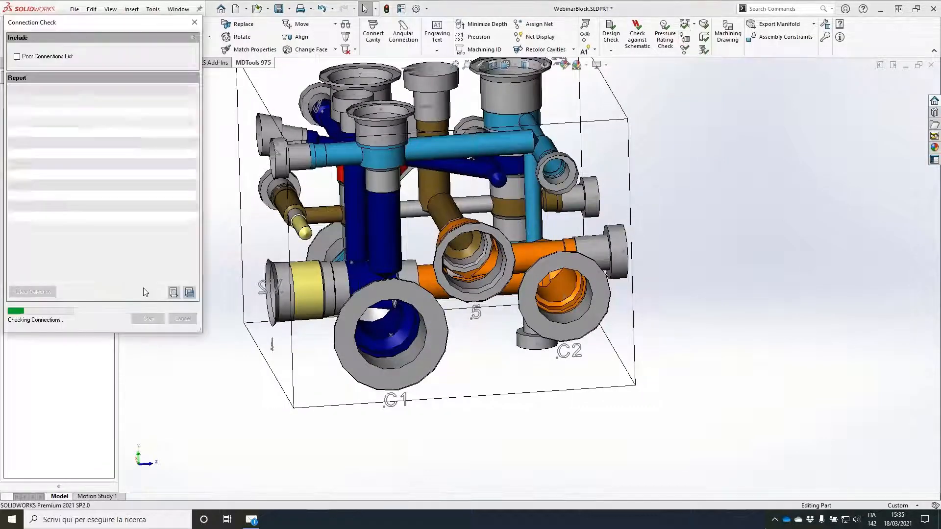
left_click(15, 269)
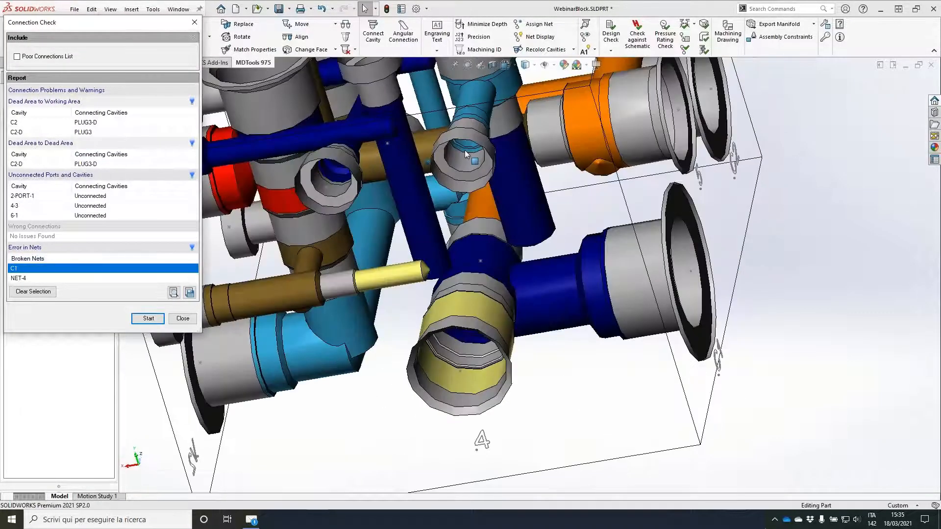
middle_click_drag(466, 154, 401, 248)
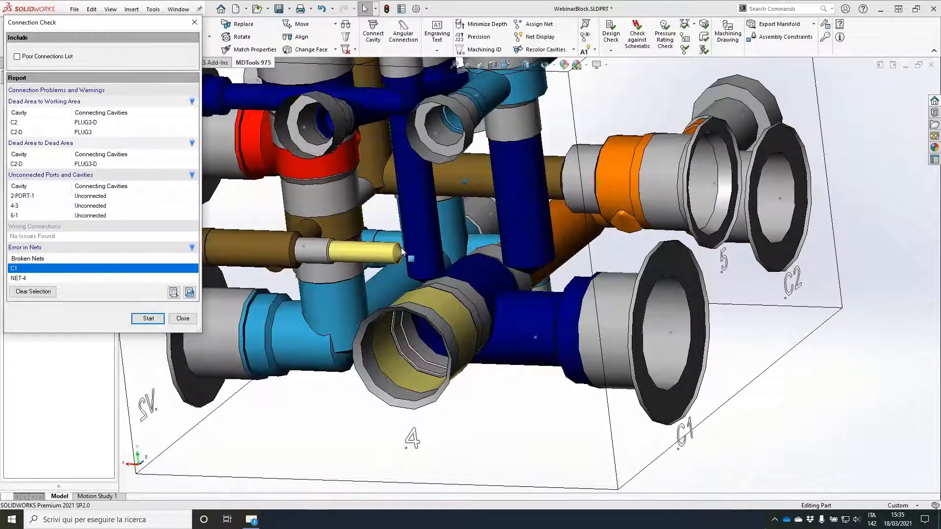
left_click(401, 248)
left_click(180, 320)
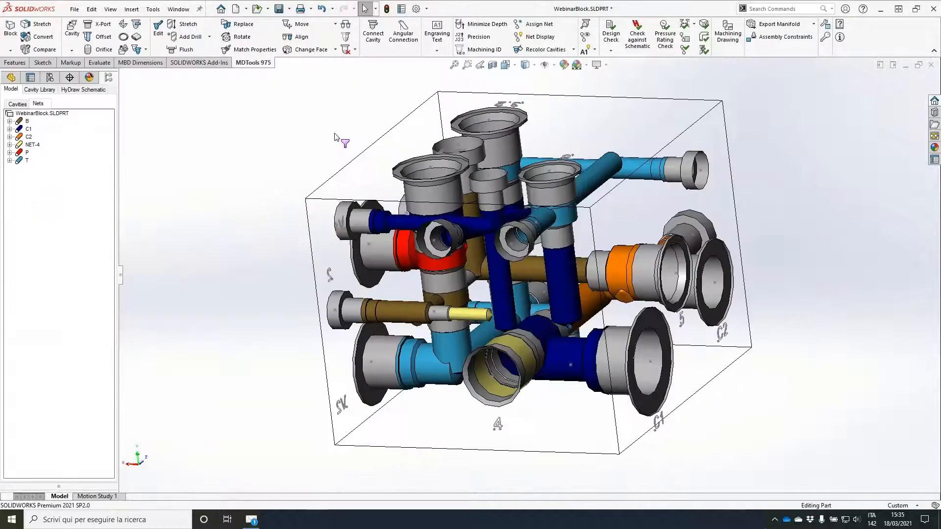
Step: Place a construction port on the lower block face, connecting cavity 4 to the separated NET-4 drill
left_click(114, 25)
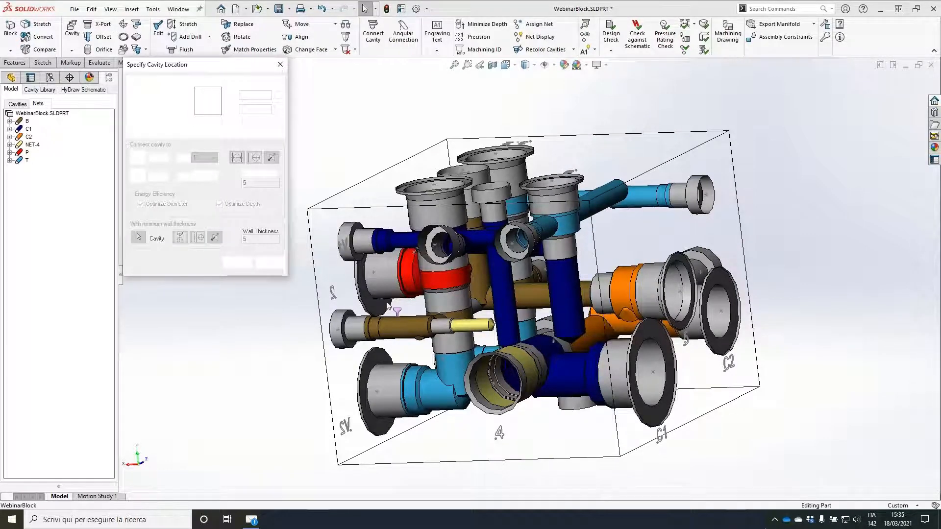
middle_click_drag(388, 306, 643, 201)
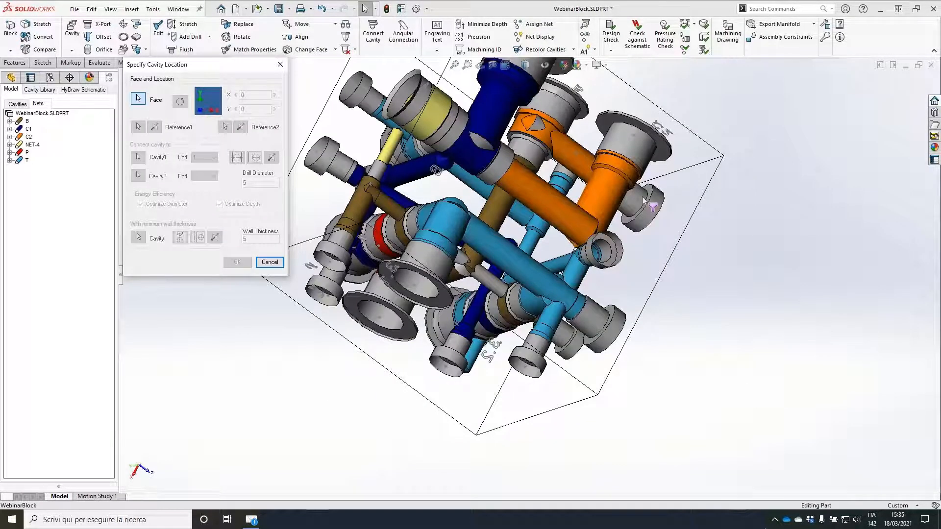
left_click(643, 201)
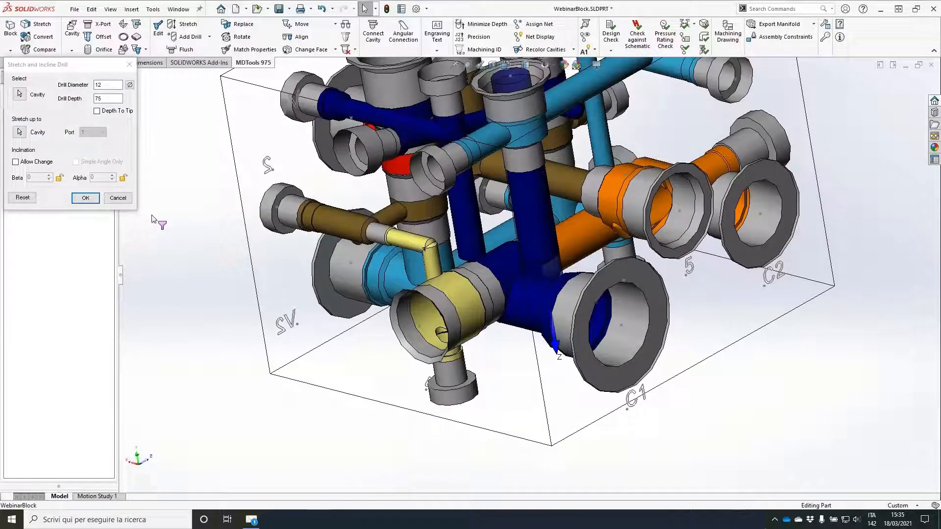
Step: Stretch the upright 12 mm C1 drill to depth 75 and the upright 8.5 mm C1 drill to depth 70
left_click(87, 199)
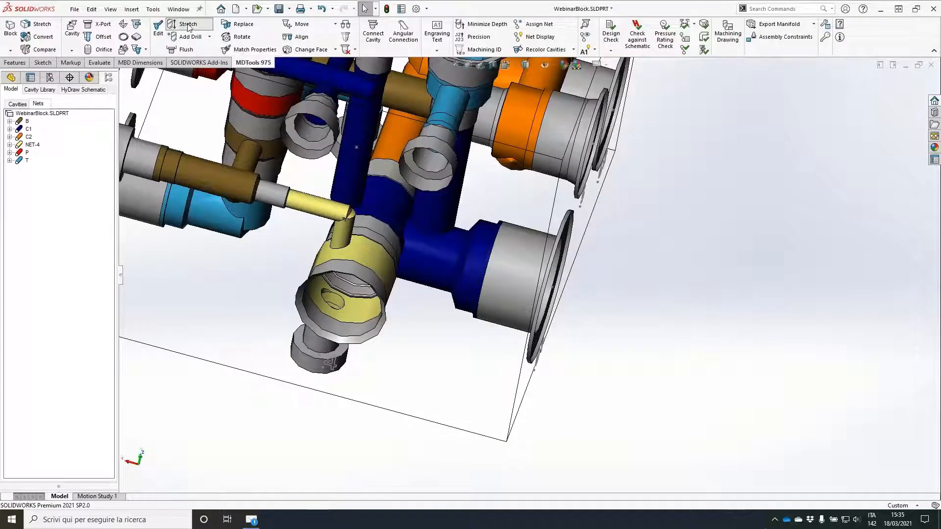
left_click(189, 25)
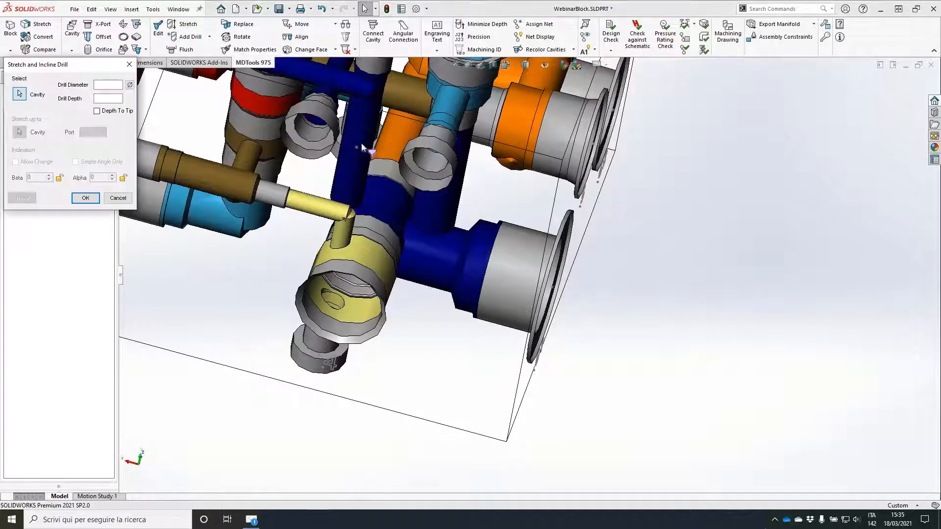
type("90")
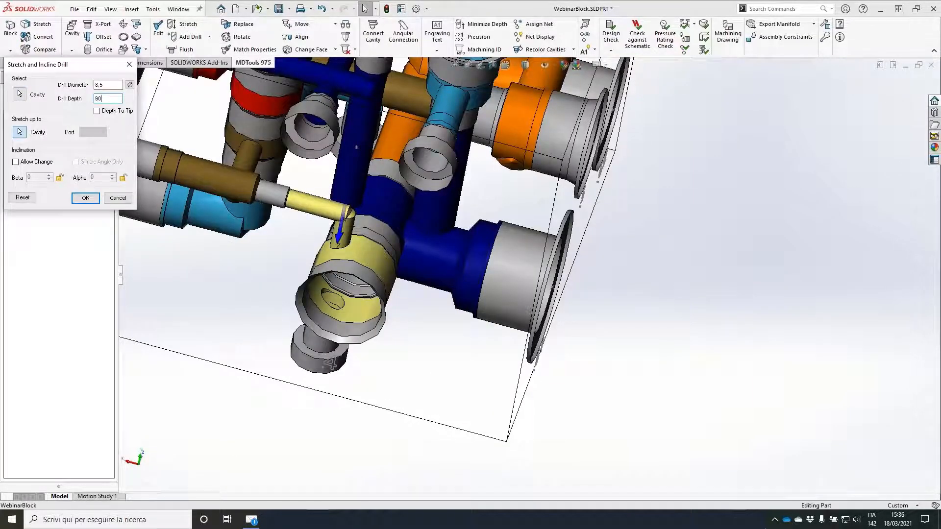
key("BackSpace")
key("BackSpace")
type("70")
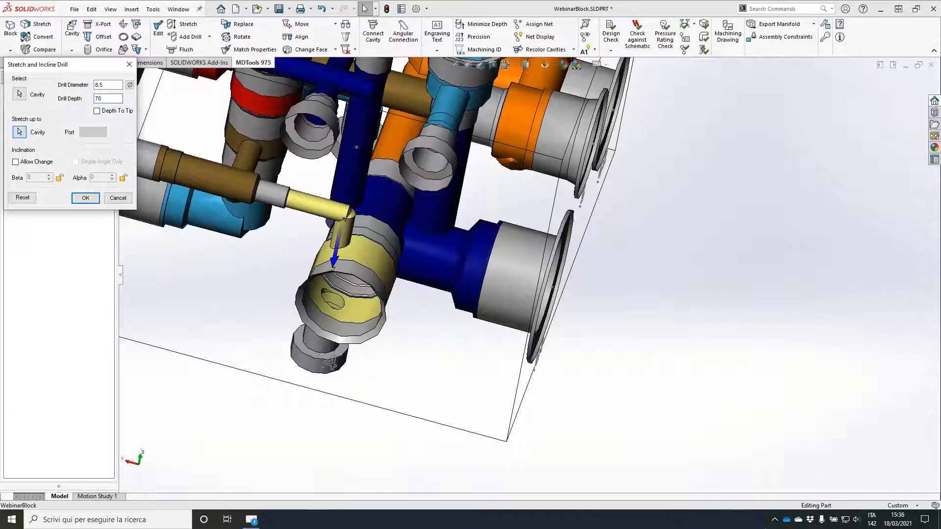
middle_click_drag(534, 275, 623, 245)
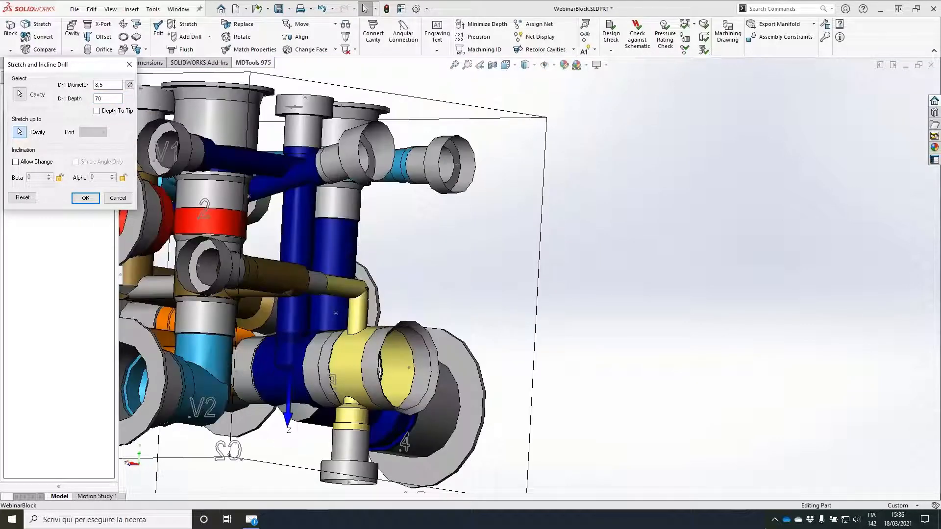
key("Return")
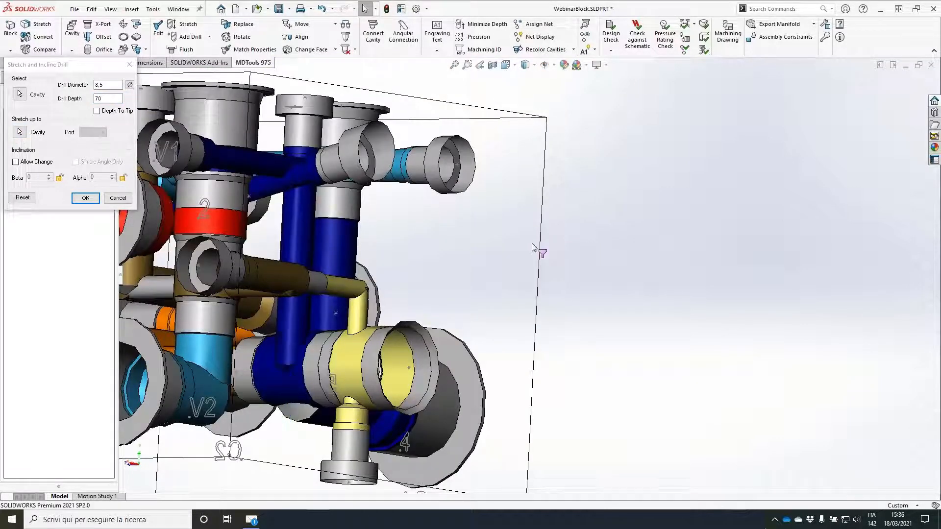
Step: Rerun the connection check and examine each reported dead-area problem between C2 and PLUG3
middle_click_drag(526, 228, 441, 257)
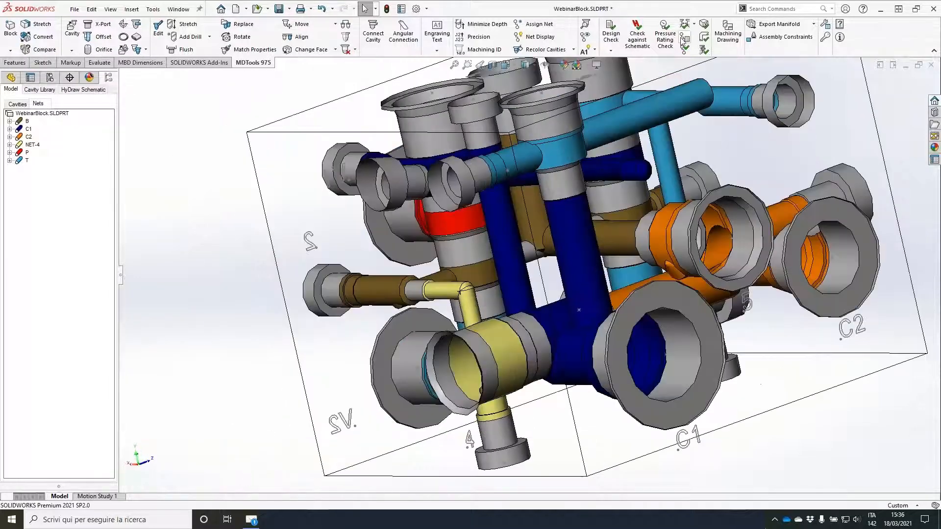
left_click(682, 38)
left_click(150, 317)
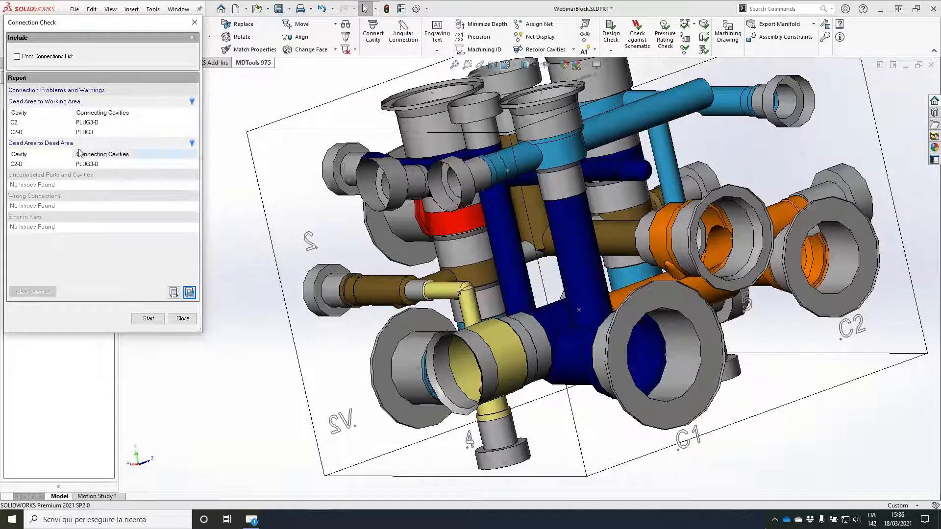
left_click(108, 165)
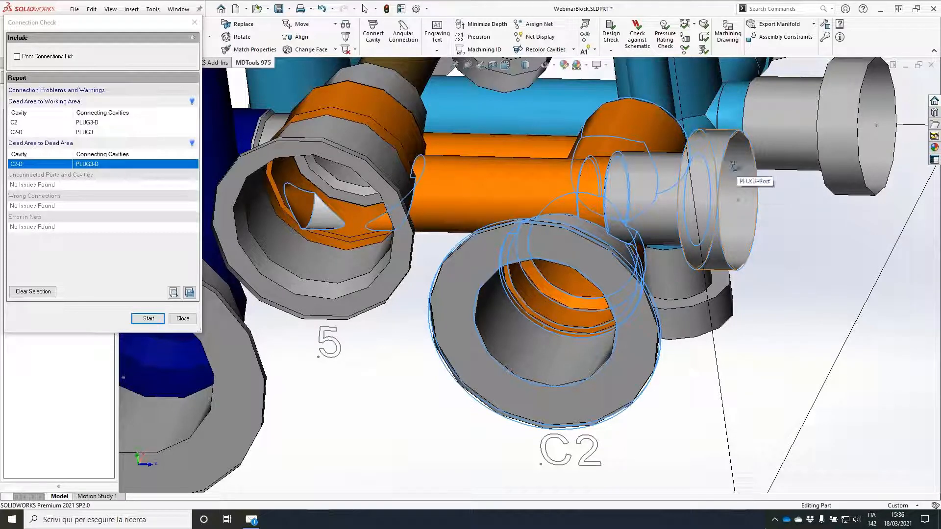
middle_click_drag(735, 166, 740, 162)
left_click(88, 132)
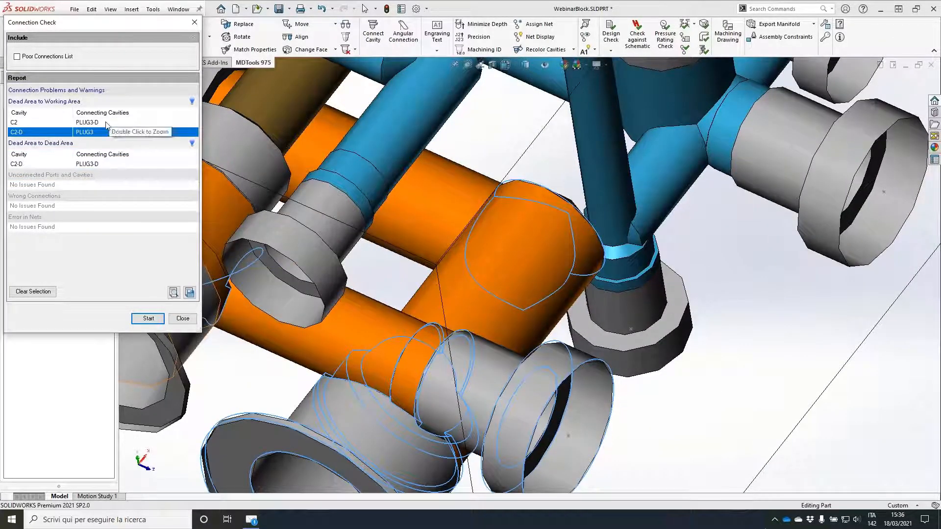
double_click(107, 123)
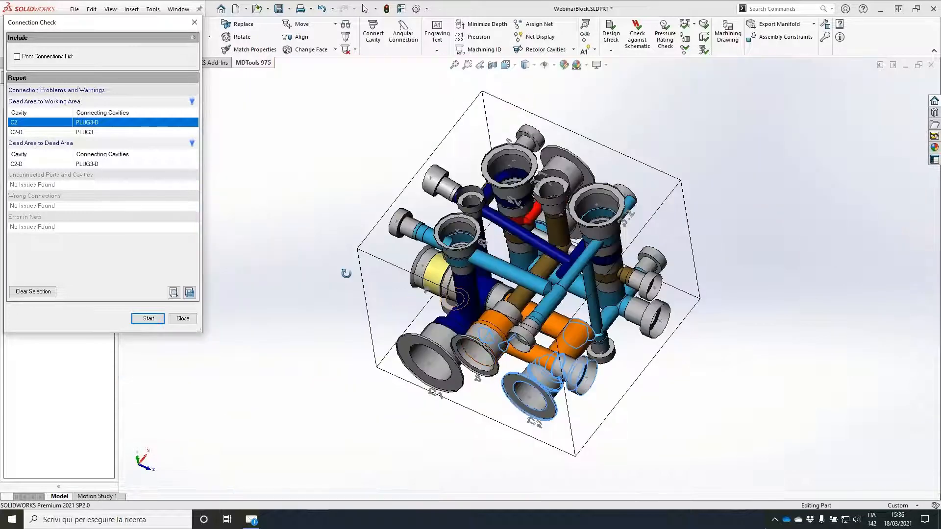
left_click(190, 321)
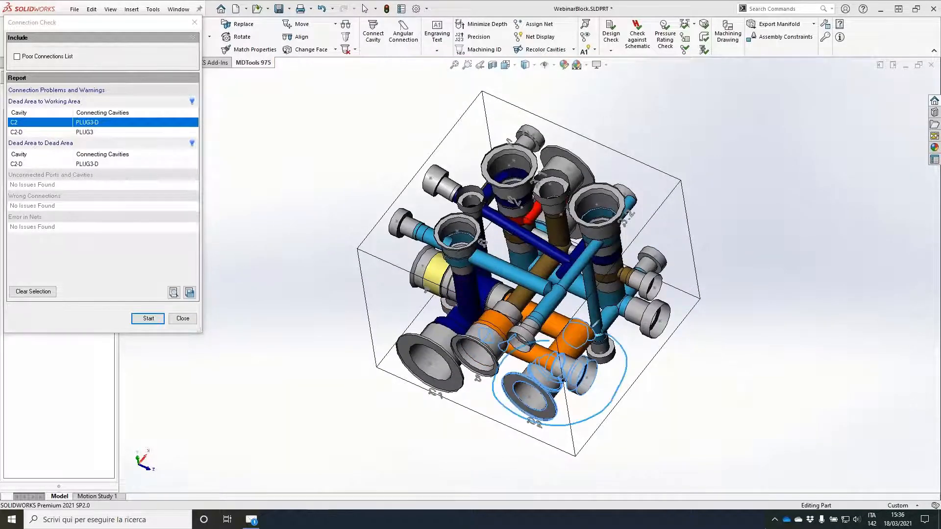
left_click(186, 322)
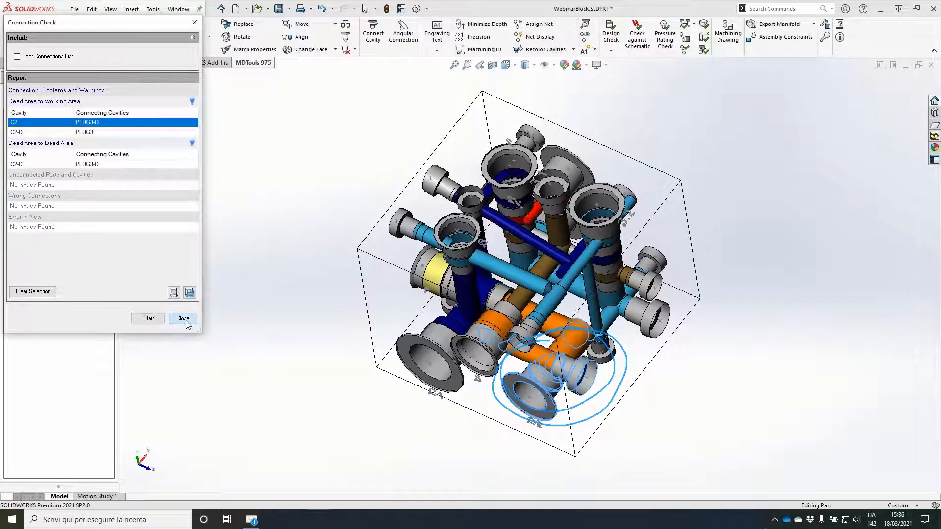
Step: Edit construction port PLUG3, setting its first step to diameter 20, depth 1 and angle 90
middle_click_drag(617, 375, 607, 338)
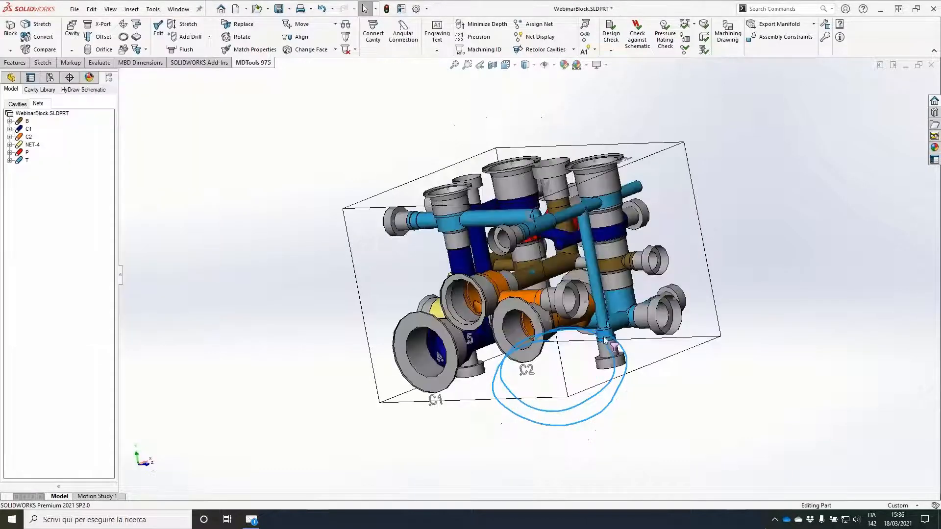
scroll(591, 293, "down", 2)
left_click(591, 292)
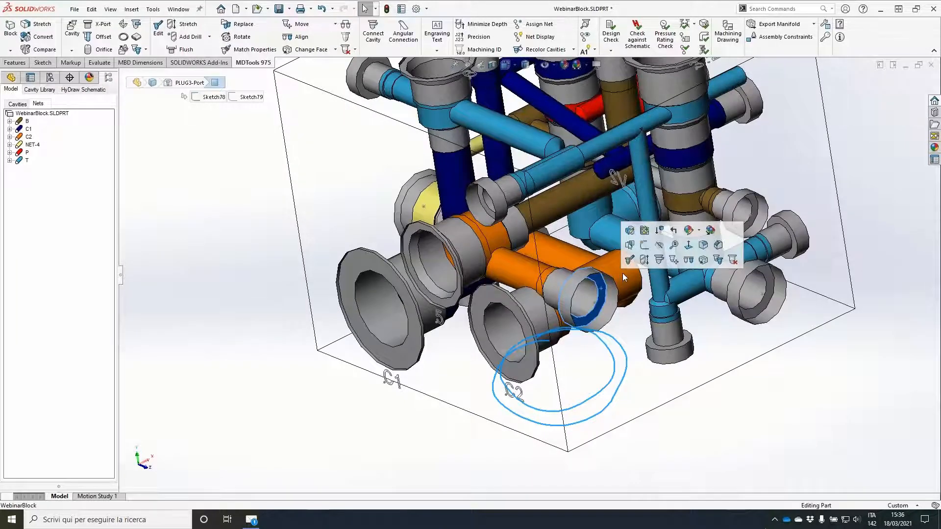
left_click(158, 29)
left_click(218, 296)
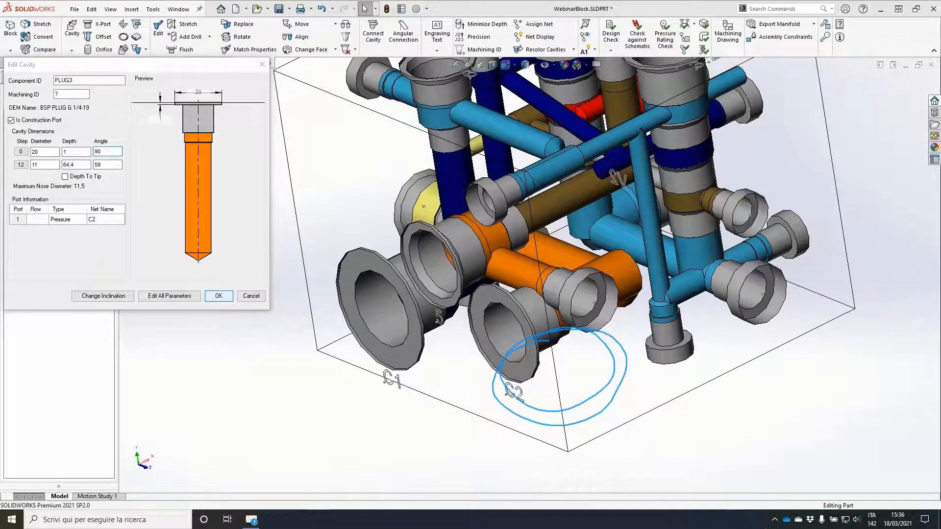
Step: Open cavity 5 for editing and accept its first step at diameter 30, depth 3 and angle 90
left_click(424, 231)
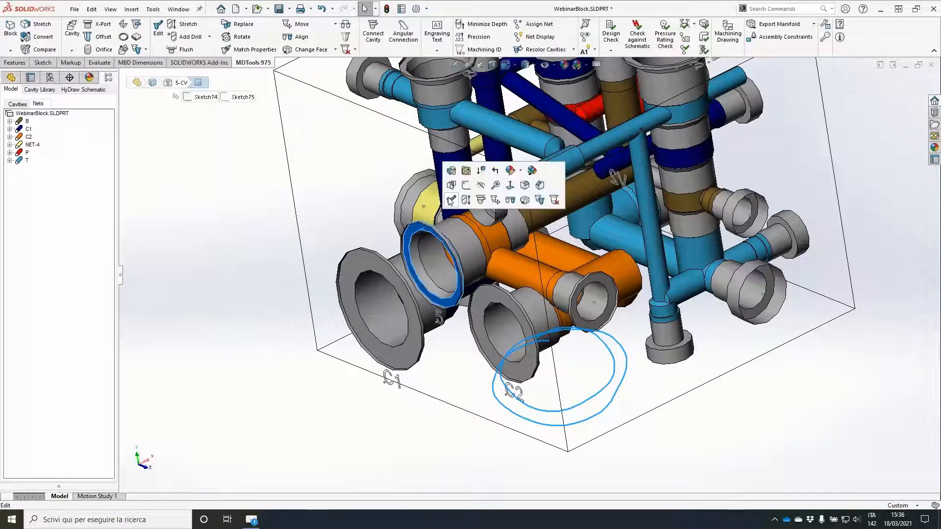
left_click(451, 200)
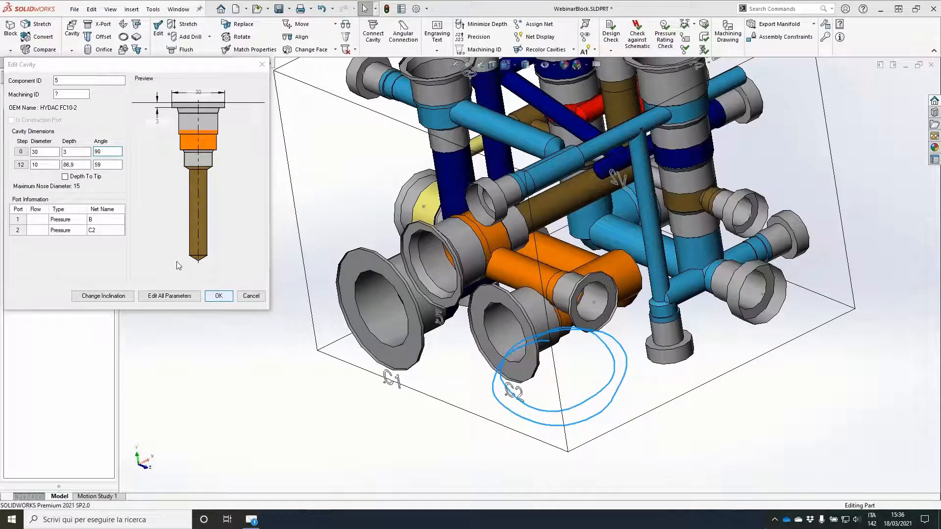
left_click(219, 295)
Step: Move construction port PLUG3 to X 21.3 and Y 54.8 on its block face
left_click(597, 298)
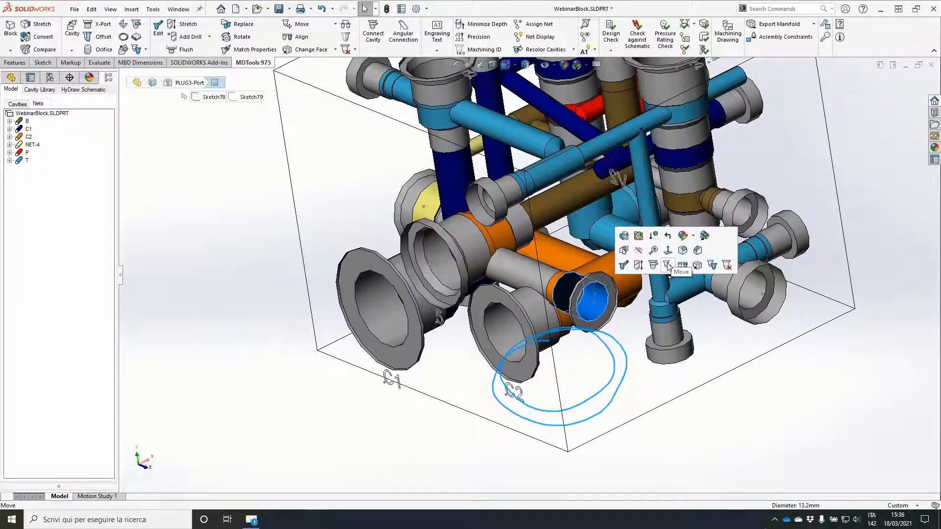
left_click(668, 265)
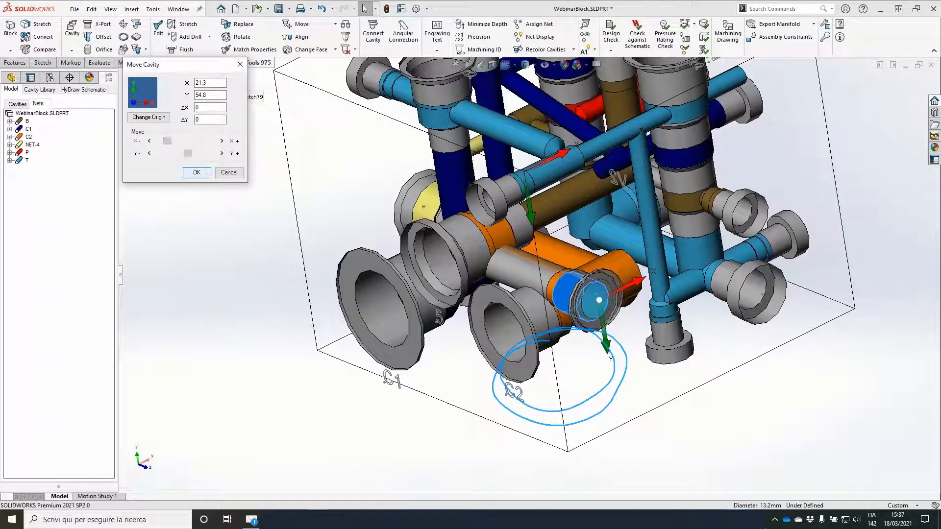
left_click(197, 172)
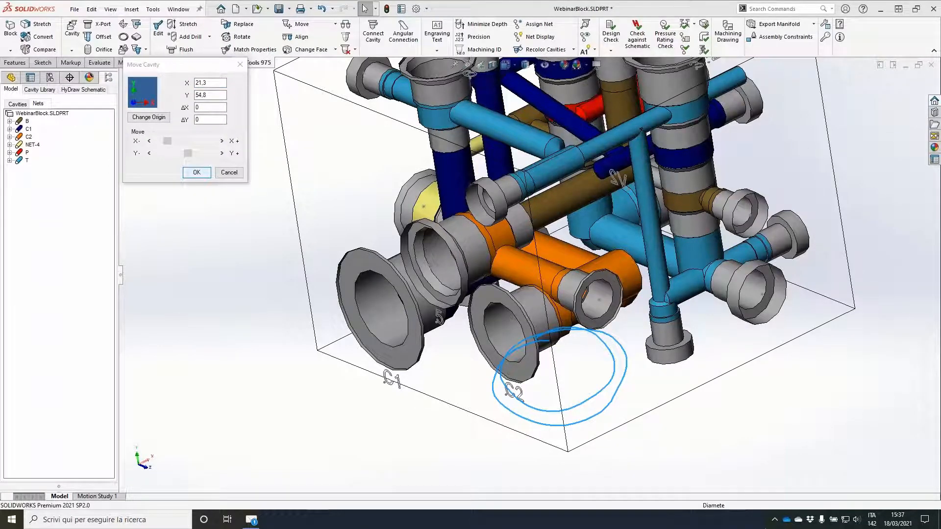
Step: Rerun the connection check on the manifold and move its report clear of the feature tree
left_click(686, 39)
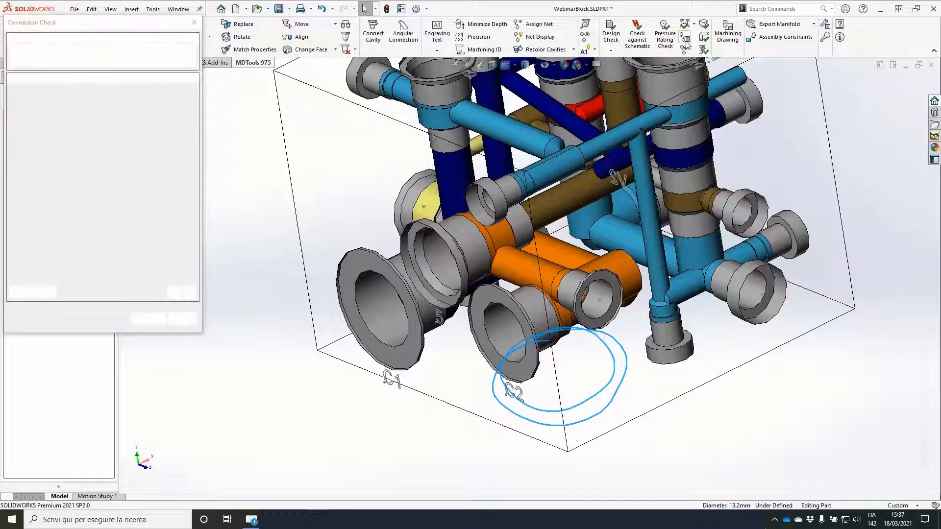
left_click(149, 319)
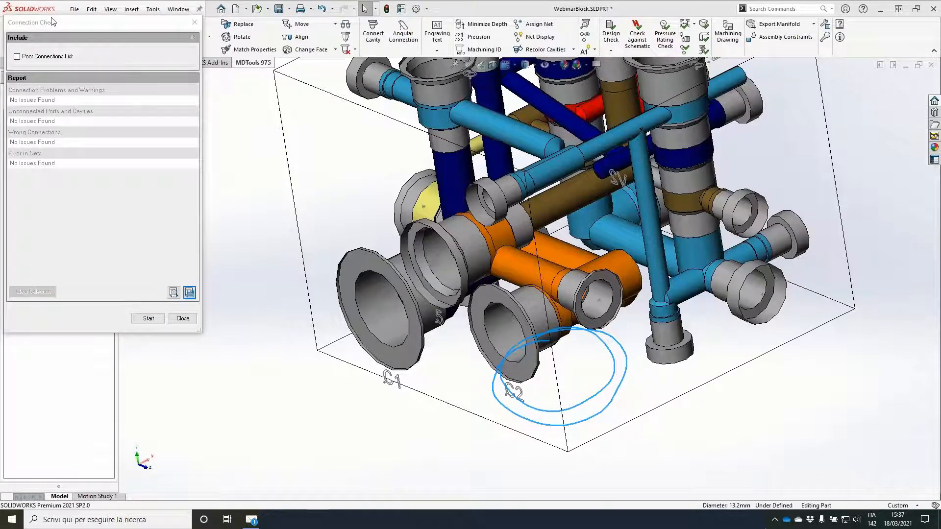
left_click_drag(73, 25, 192, 45)
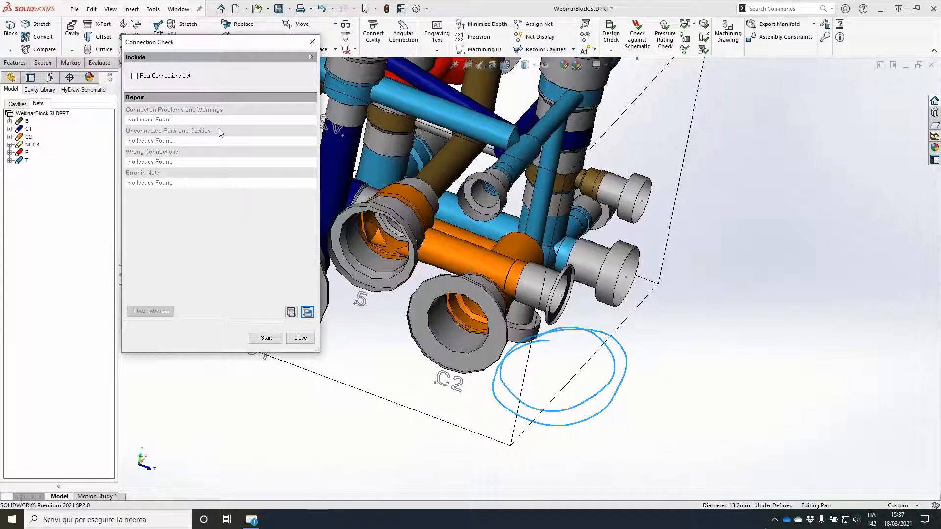
Step: Rerun the check with poor connections included and examine the pairs 3.1-1 and PLUG1, PLUG1 and V2, and PLUG4 and PLUG5
left_click(134, 77)
left_click(264, 338)
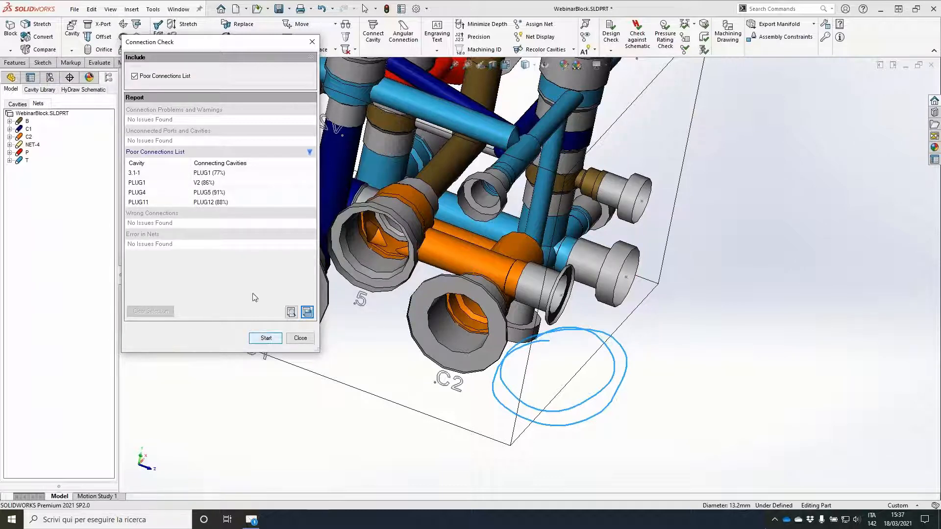
left_click(239, 173)
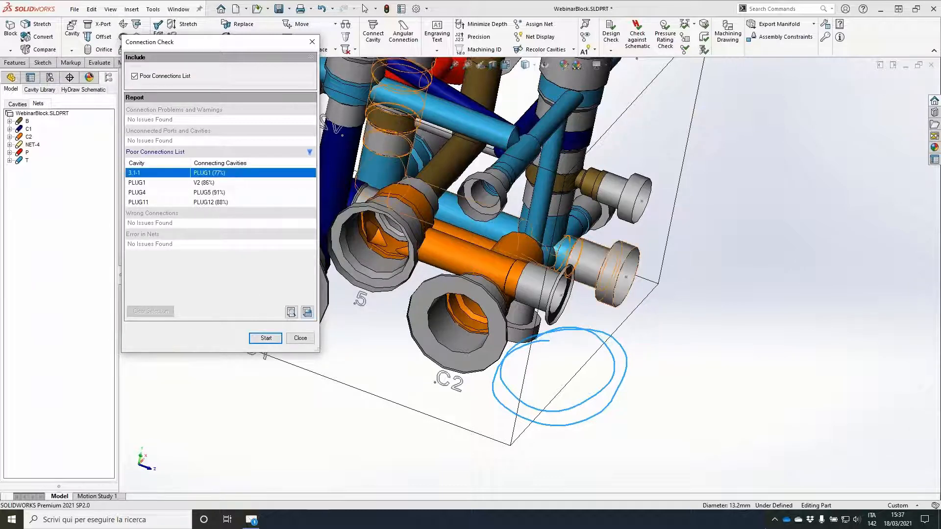
left_click(216, 184)
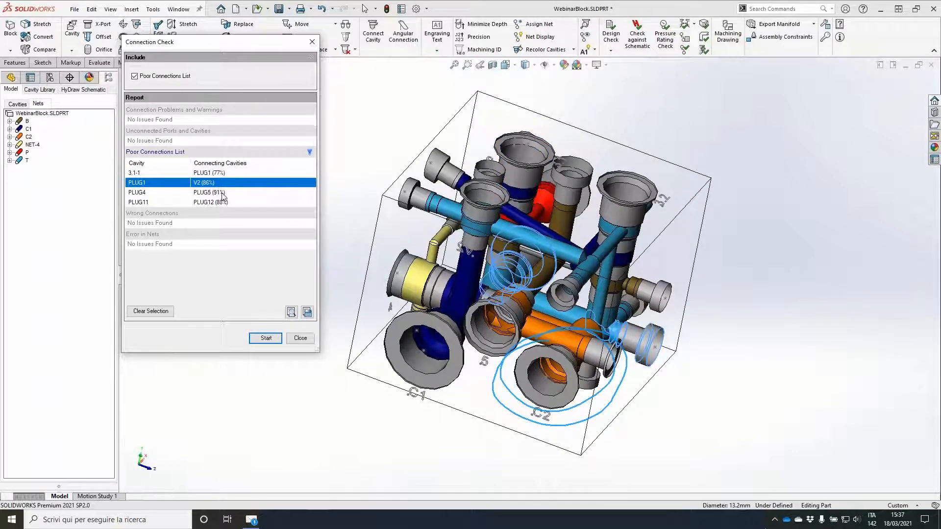
left_click(221, 193)
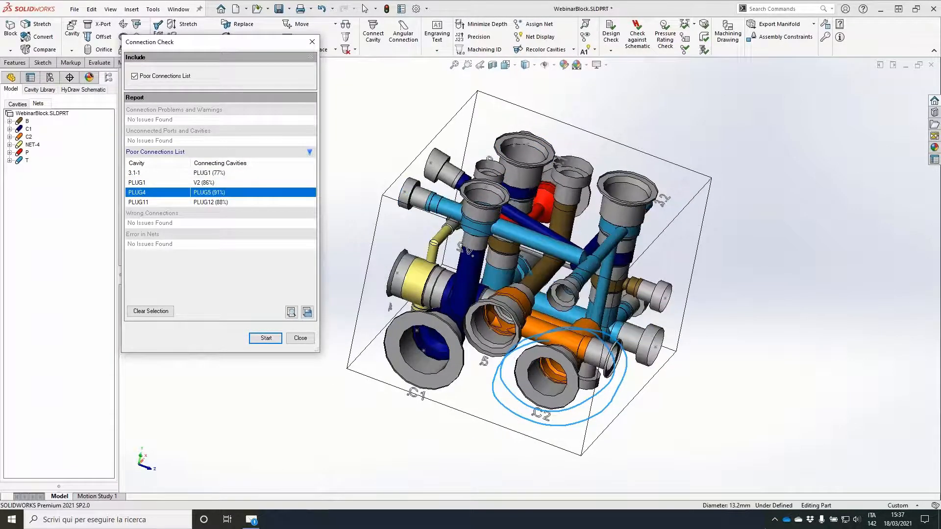
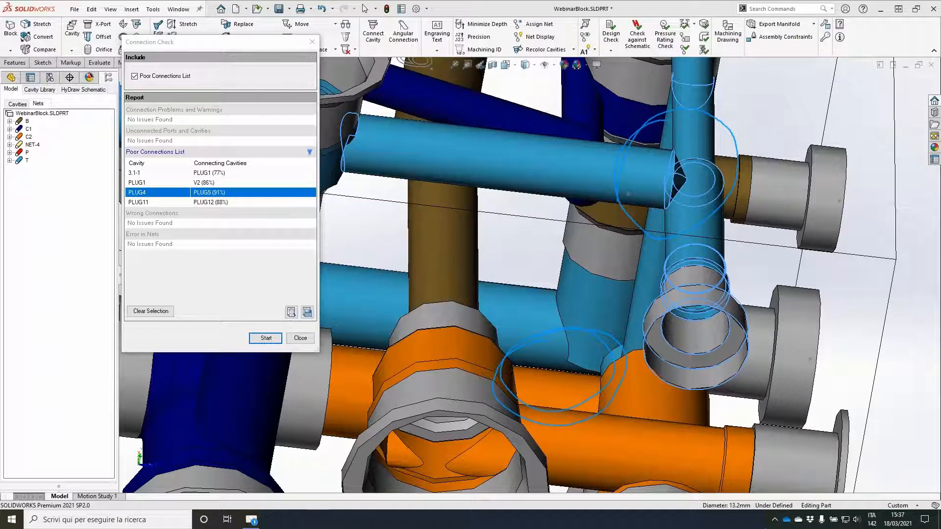
Step: Close the connection check and set the drill depth of construction port PLUG5 to 102
mouse_move(655, 120)
left_mouse_down()
mouse_move(596, 188)
mouse_move(590, 266)
mouse_move(606, 187)
mouse_move(630, 223)
left_mouse_up()
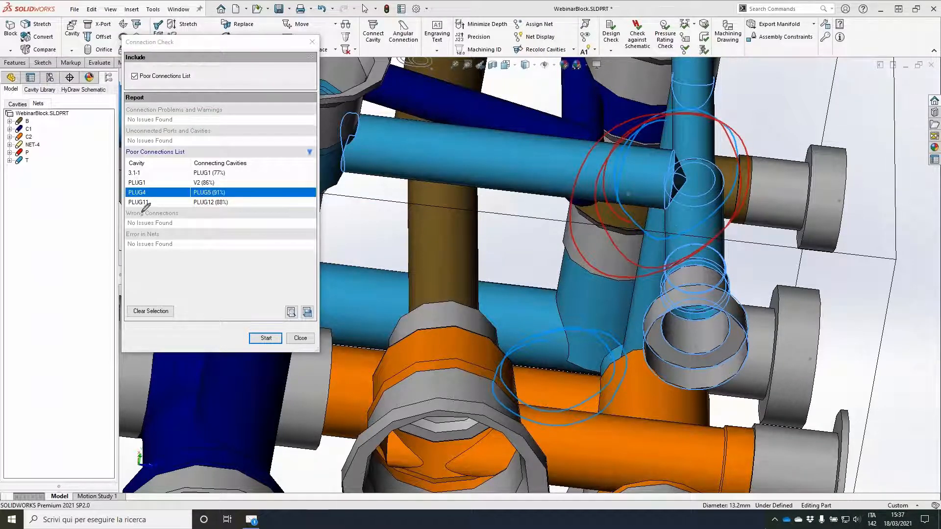
left_click(301, 338)
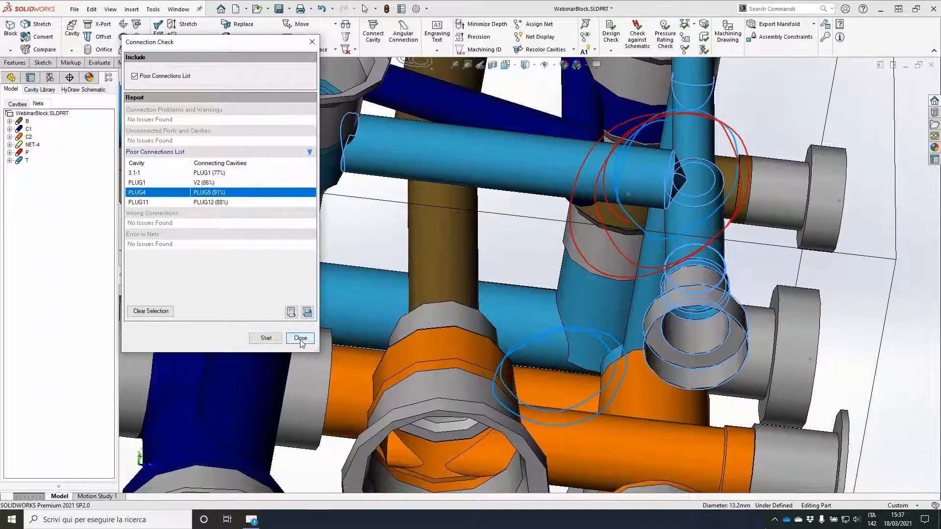
left_click(301, 338)
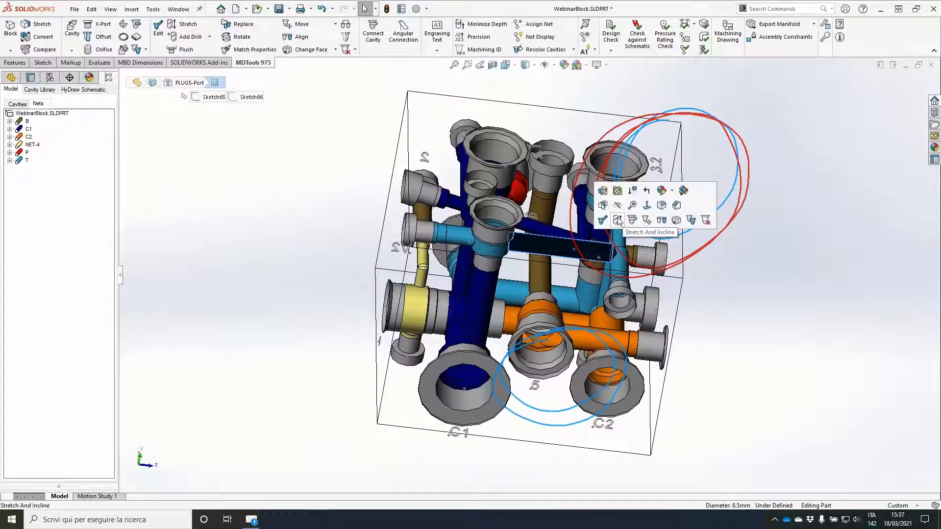
left_click(618, 220)
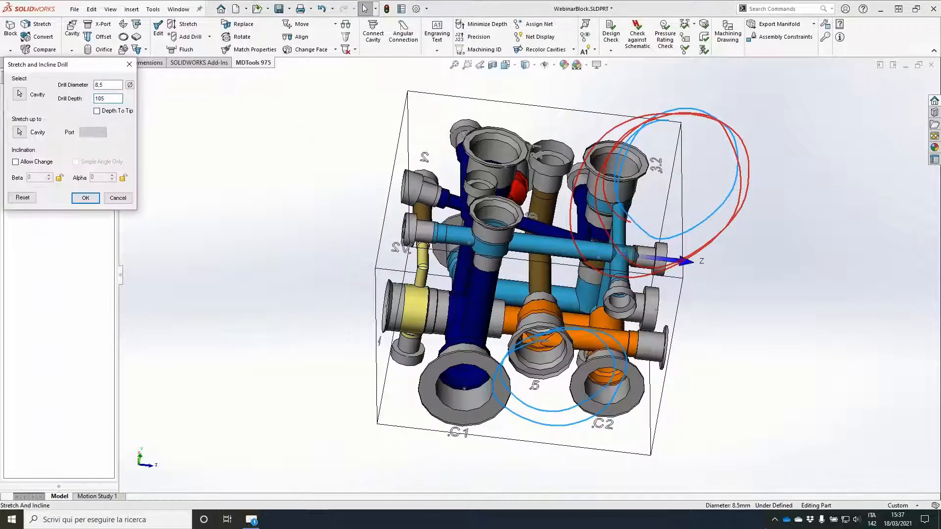
double_click(100, 98)
type("102")
left_click(719, 261)
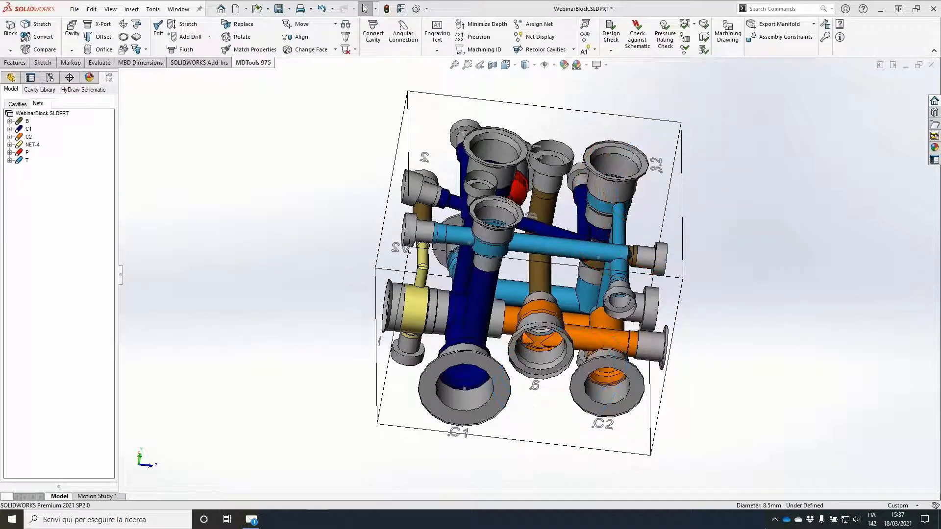
Step: Insert four M8 mounting holes from the metric threaded-hole library on the block's bottom face, 9 mm from the edges
middle_click_drag(769, 177, 804, 164)
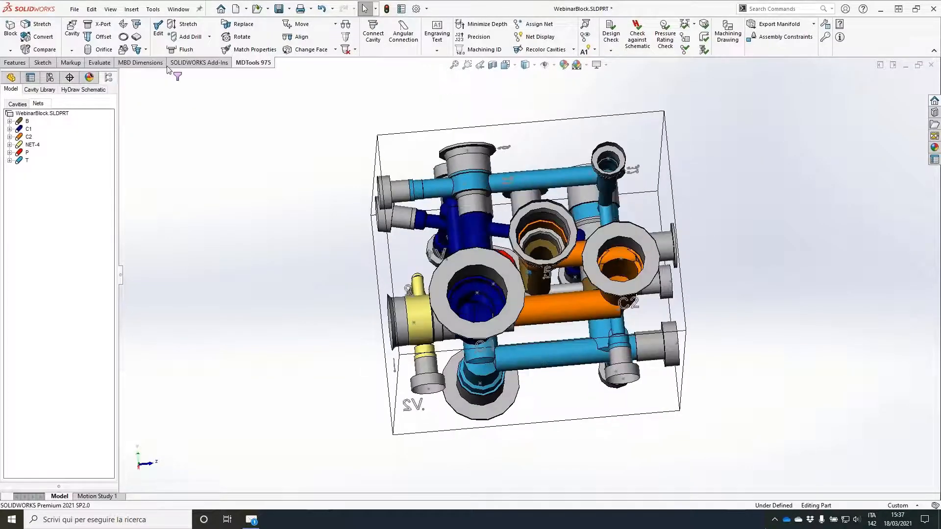
left_click(123, 24)
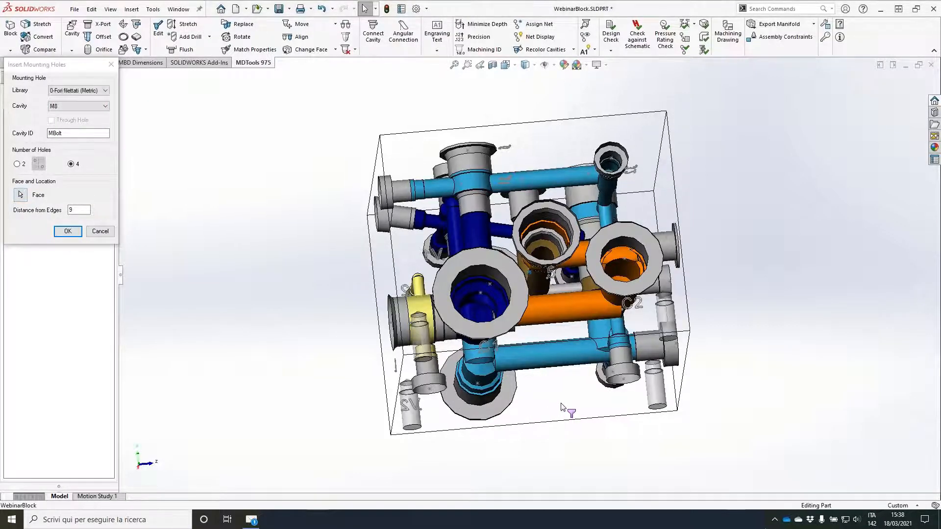
middle_click_drag(560, 407, 600, 407)
left_click(67, 230)
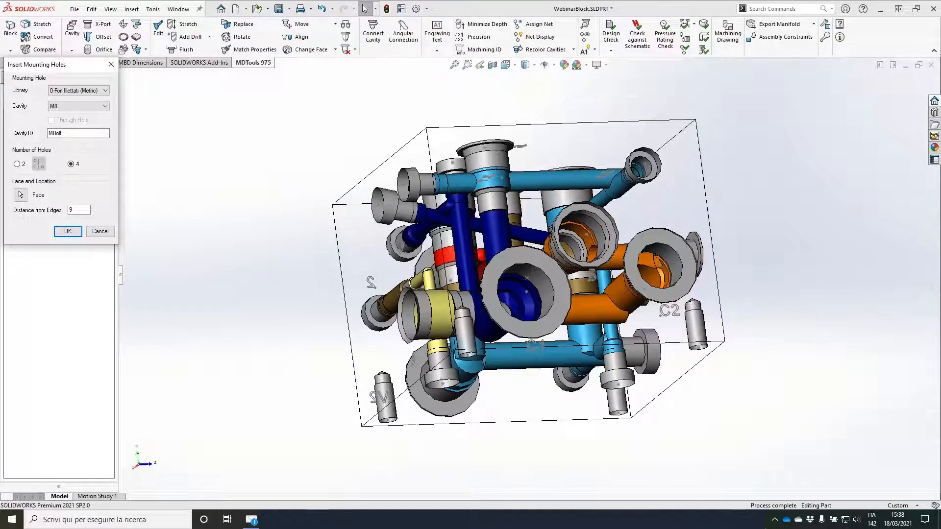
key("Return")
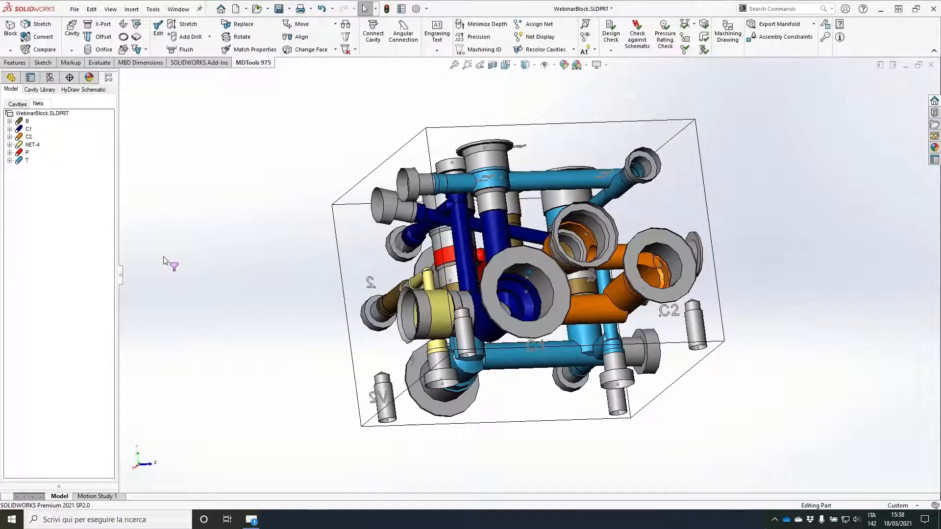
Step: Set the drill depth of the diameter 6 T-net cross drill meeting cavity 3.2 to 80
middle_click_drag(163, 261, 170, 260)
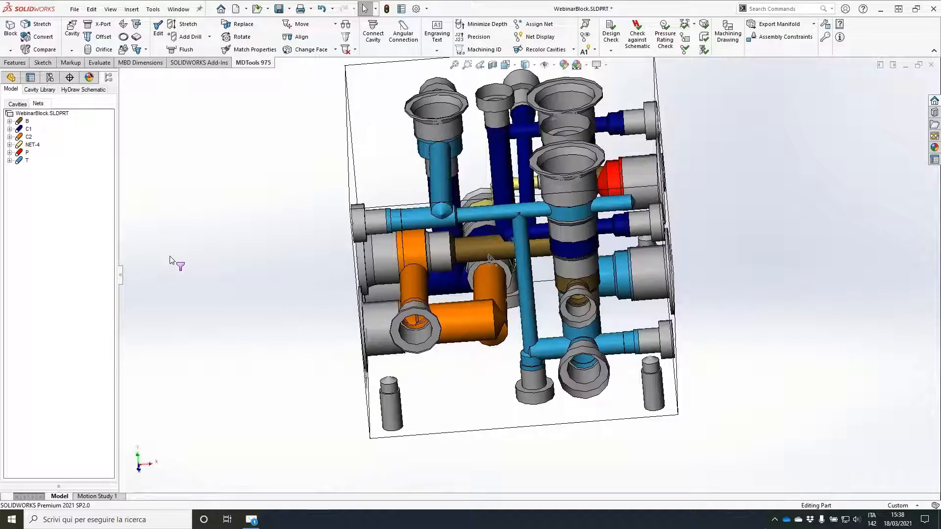
left_click(184, 24)
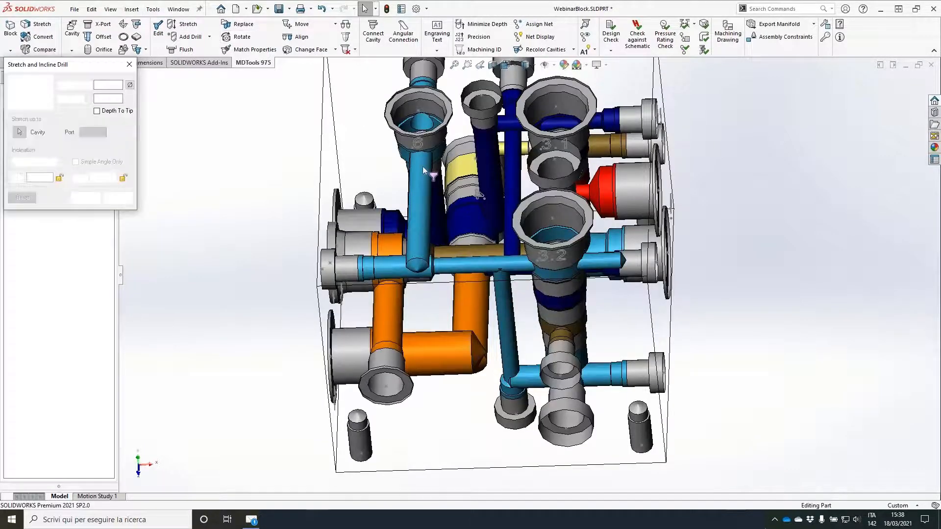
left_click(604, 265)
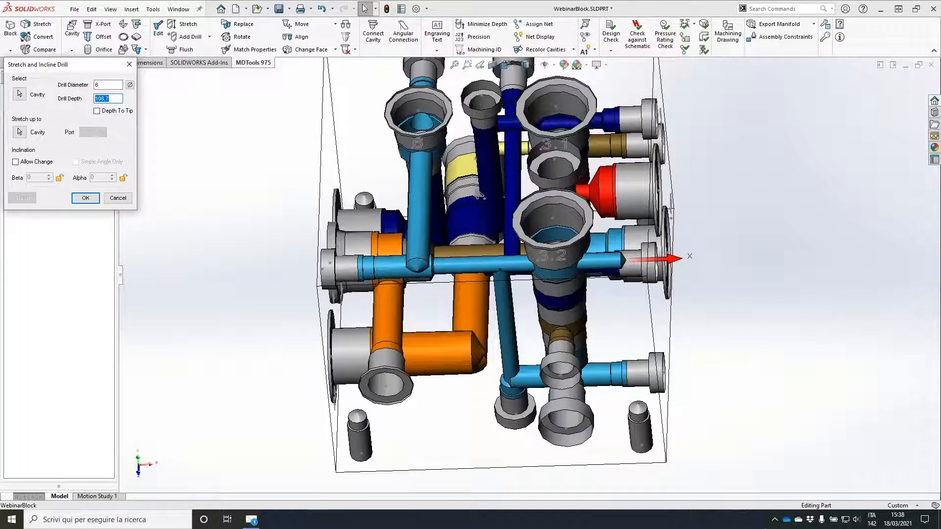
type("80")
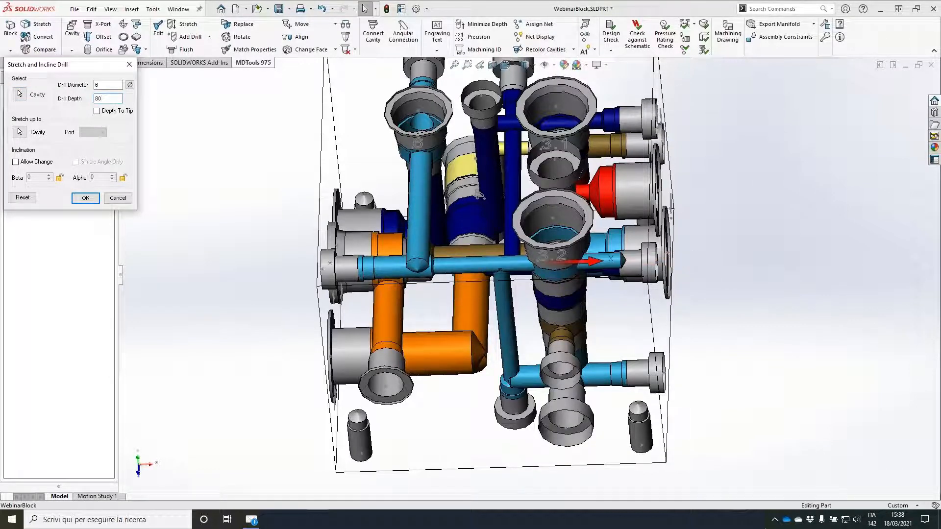
middle_click_drag(510, 210, 508, 284)
left_click(91, 201)
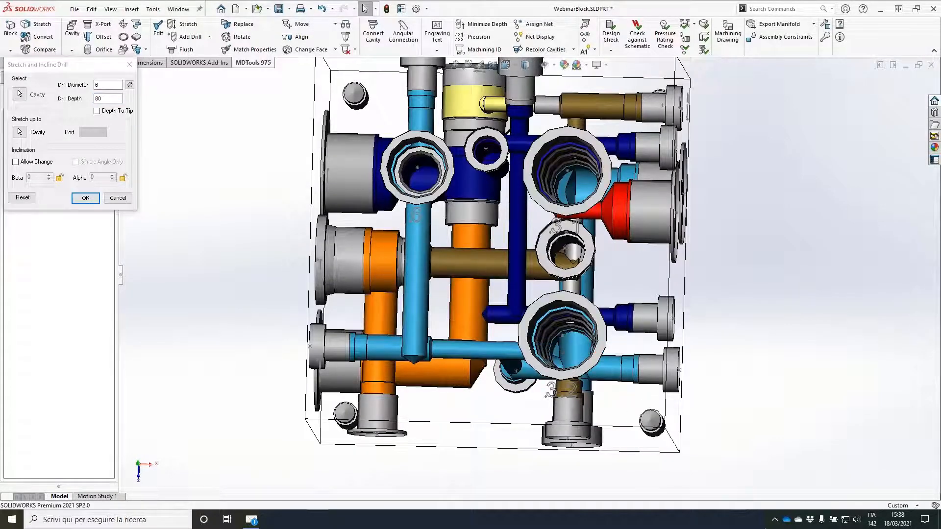
Step: Run a wall thickness check around all cavities with a minimum wall thickness of 4 mm
middle_click_drag(745, 274, 753, 161)
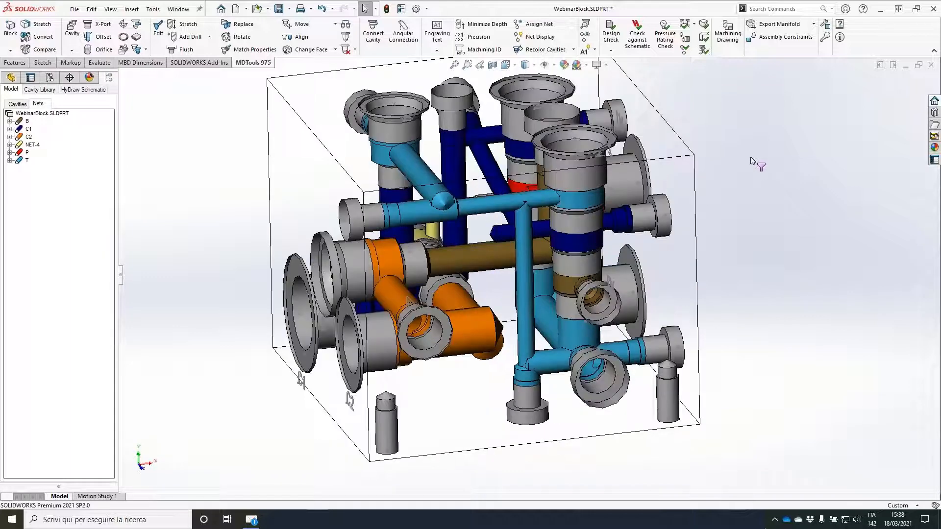
left_click(685, 25)
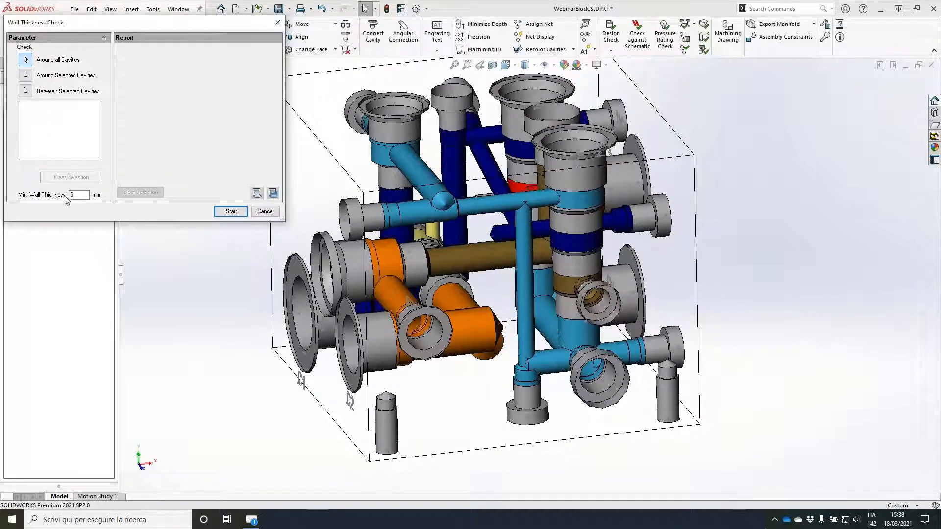
left_click(79, 195)
type("4")
left_click(240, 211)
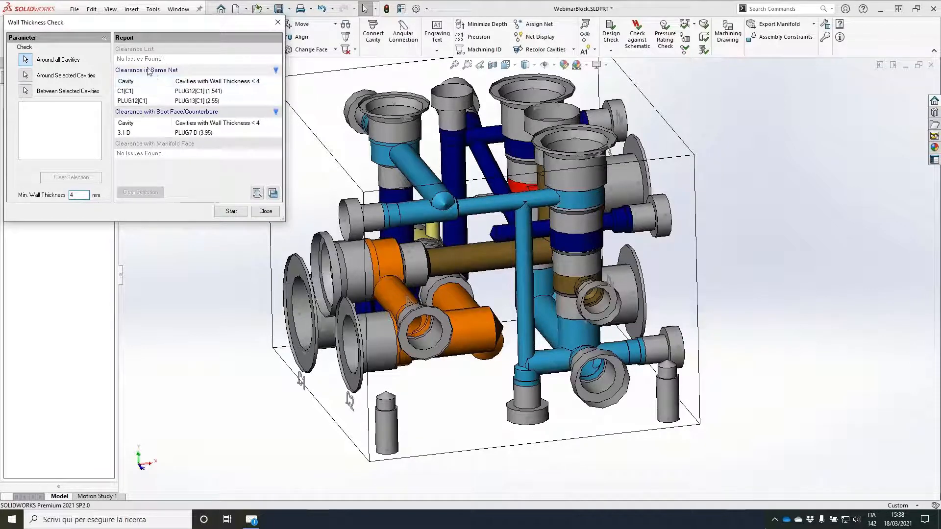
Step: Examine the same-net clearances between C1 and PLUG12 and between PLUG12 and PLUG13 in the model
left_click(206, 93)
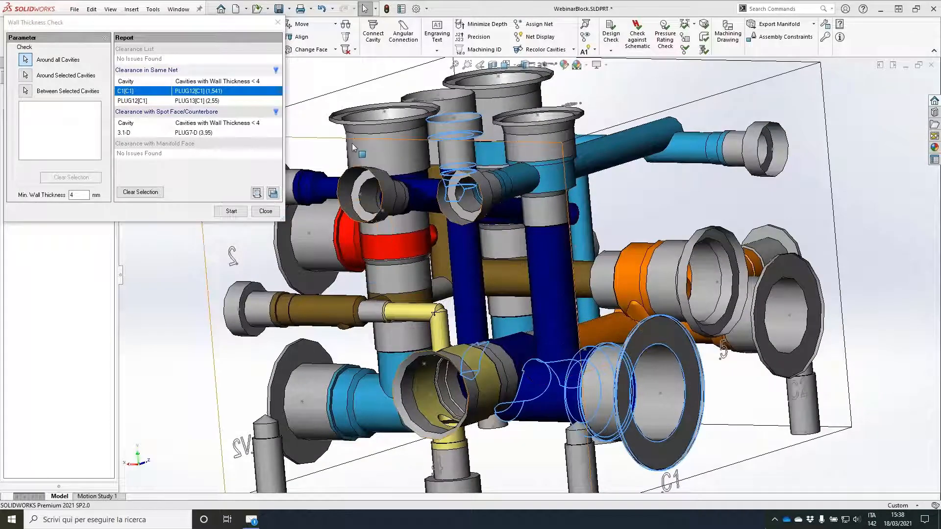
mouse_move(470, 220)
left_mouse_down()
mouse_move(485, 365)
mouse_move(542, 388)
left_mouse_up()
mouse_move(224, 79)
left_mouse_down()
mouse_move(198, 94)
mouse_move(216, 73)
mouse_move(228, 76)
left_mouse_up()
mouse_move(482, 343)
left_mouse_down()
mouse_move(463, 365)
mouse_move(515, 329)
mouse_move(539, 339)
mouse_move(505, 328)
left_mouse_up()
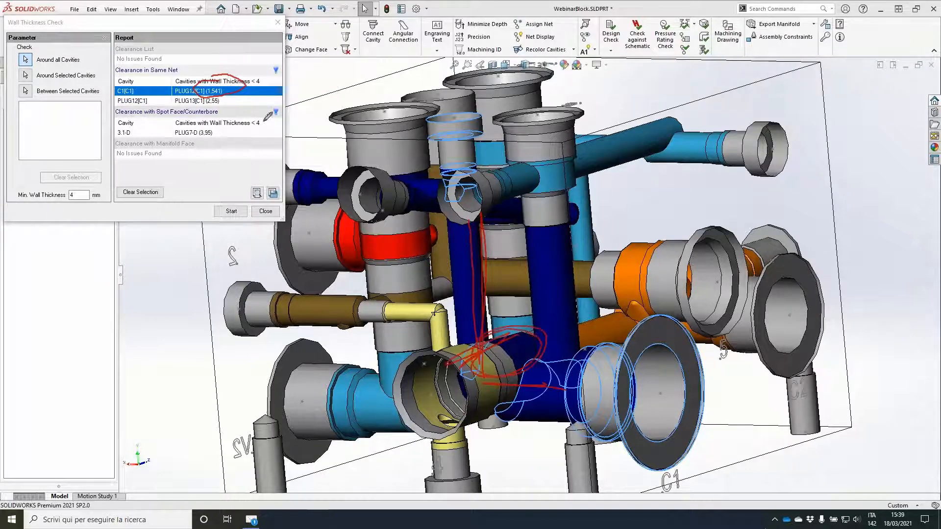
left_click(197, 102)
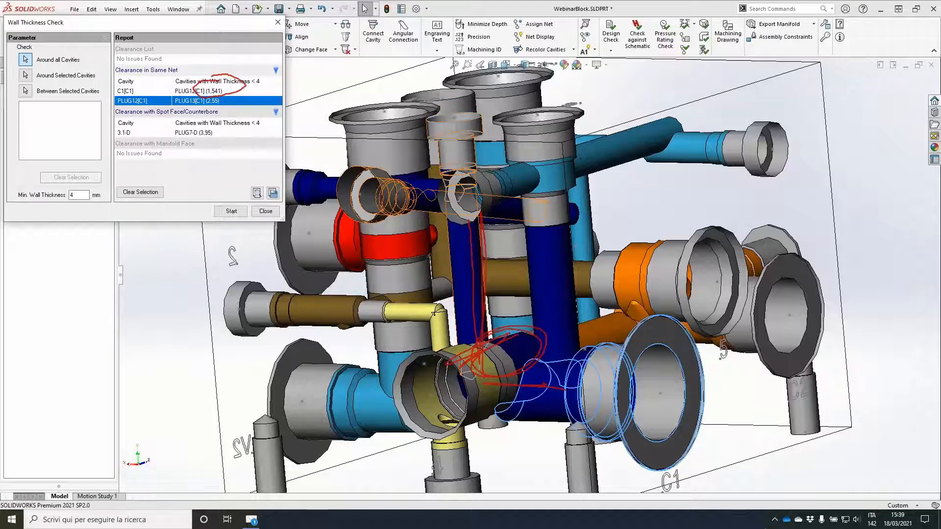
scroll(543, 249, "up", 2)
scroll(492, 176, "down", 1)
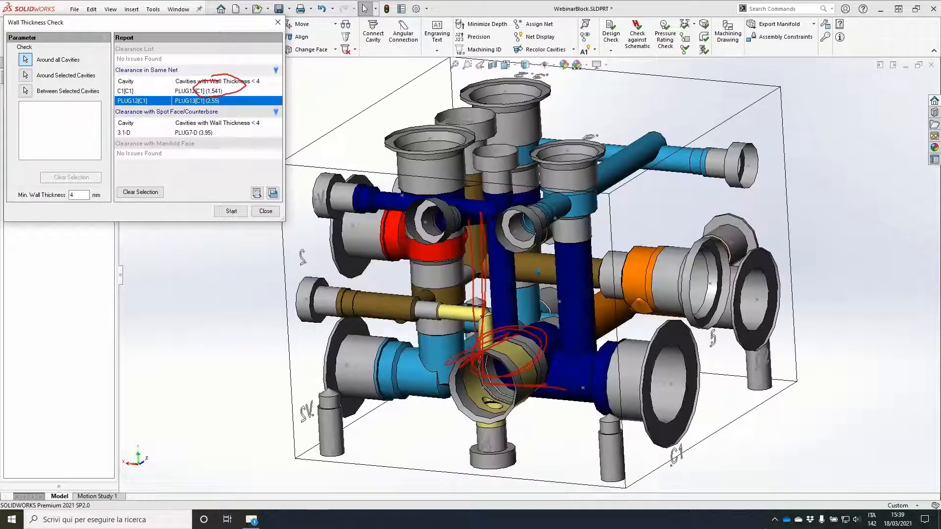
scroll(492, 176, "down", 2)
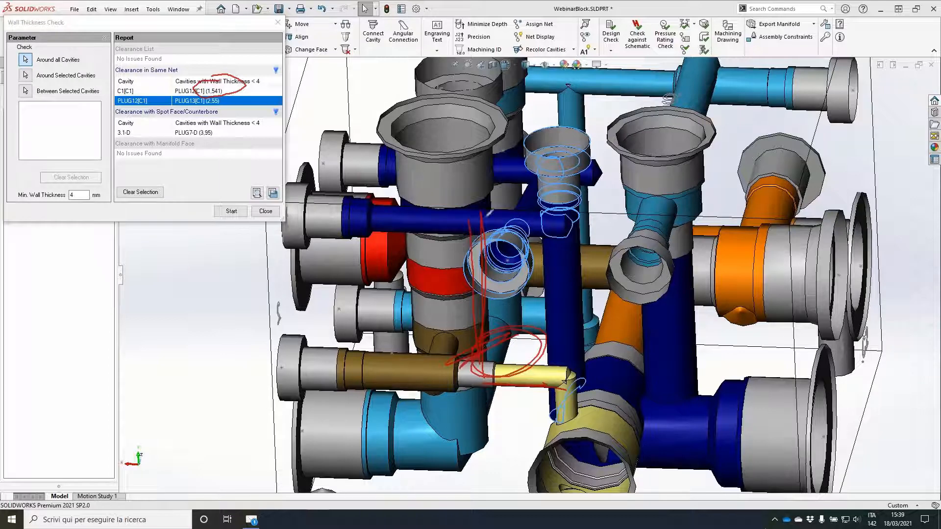
mouse_move(499, 221)
left_mouse_down()
mouse_move(471, 303)
mouse_move(459, 268)
left_mouse_up()
mouse_move(538, 116)
left_mouse_down()
mouse_move(558, 189)
mouse_move(553, 156)
left_mouse_up()
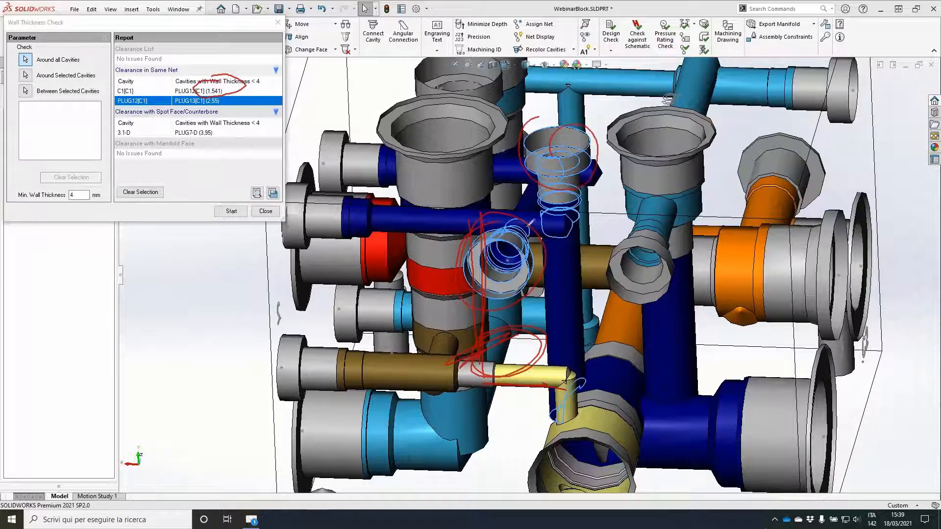
mouse_move(508, 216)
left_mouse_down()
mouse_move(562, 214)
mouse_move(515, 220)
mouse_move(563, 222)
left_mouse_up()
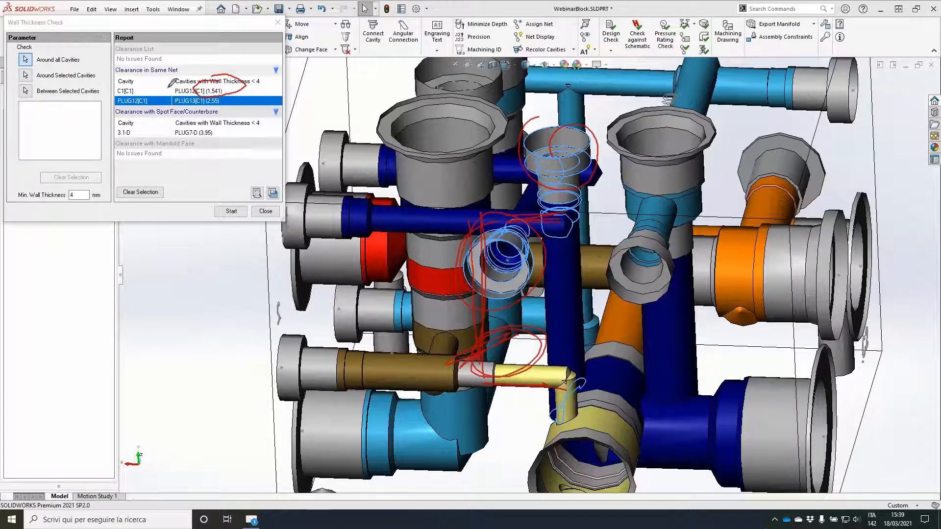
mouse_move(116, 67)
left_mouse_down()
mouse_move(116, 101)
mouse_move(264, 93)
mouse_move(110, 58)
left_mouse_up()
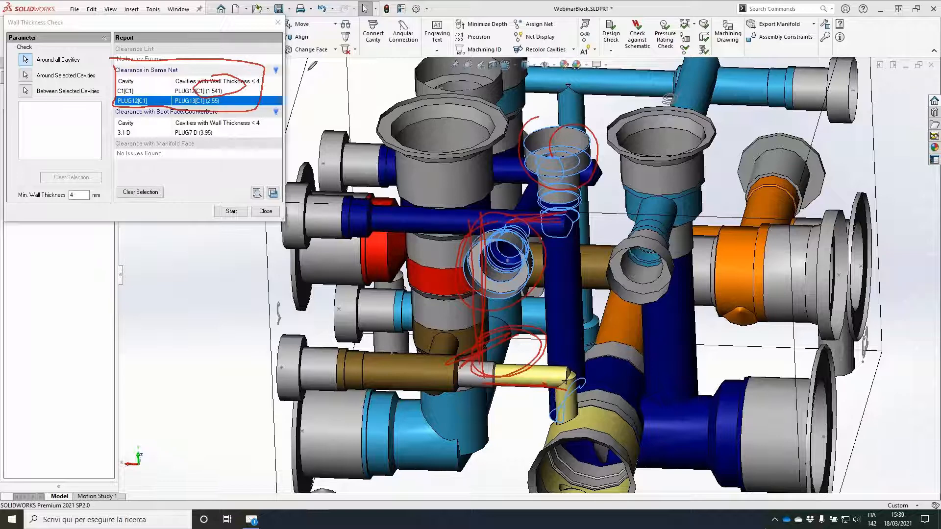
Step: Examine the spot face clearance between cavity 3.1 and construction port PLUG7
left_click(205, 133)
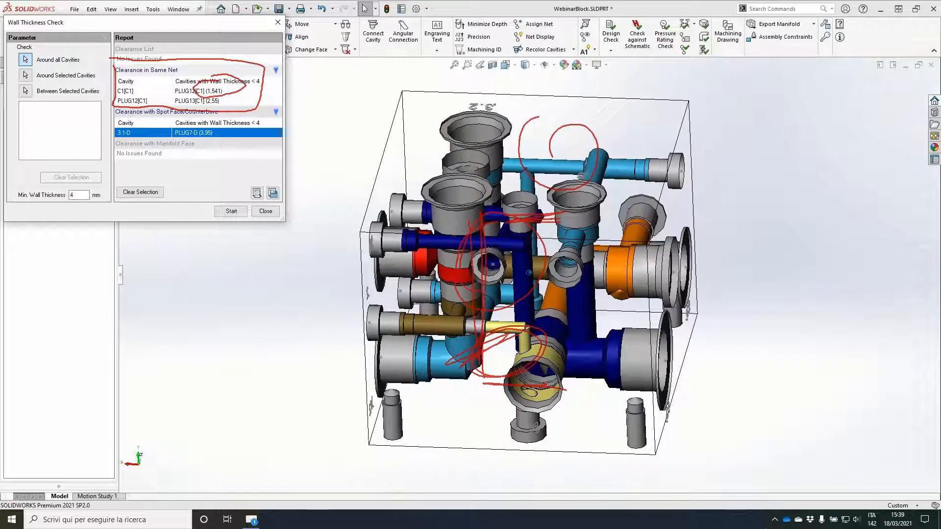
mouse_move(478, 259)
middle_mouse_down()
mouse_move(536, 272)
mouse_move(538, 128)
middle_mouse_up()
scroll(537, 128, "down", 3)
scroll(454, 289, "down", 3)
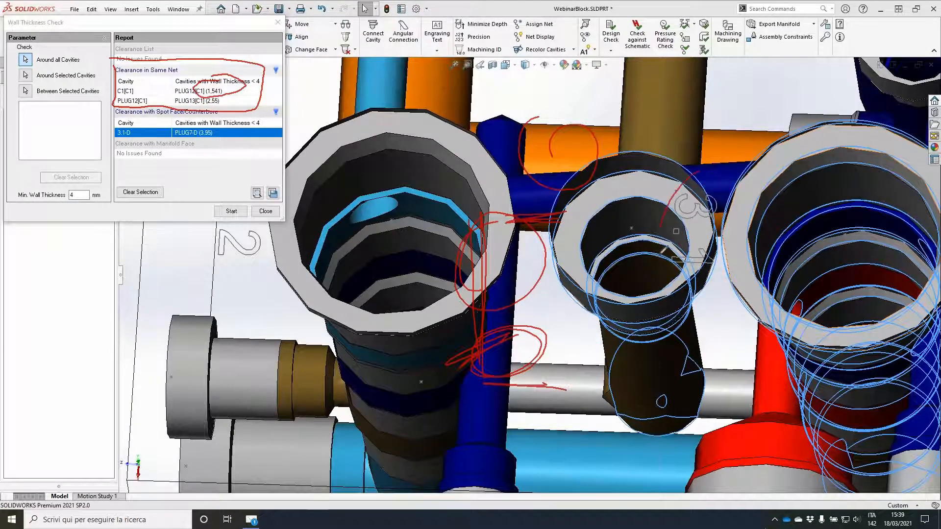
mouse_move(662, 247)
left_mouse_down()
mouse_move(765, 177)
mouse_move(657, 321)
mouse_move(778, 177)
left_mouse_up()
left_click_drag(704, 230, 753, 227)
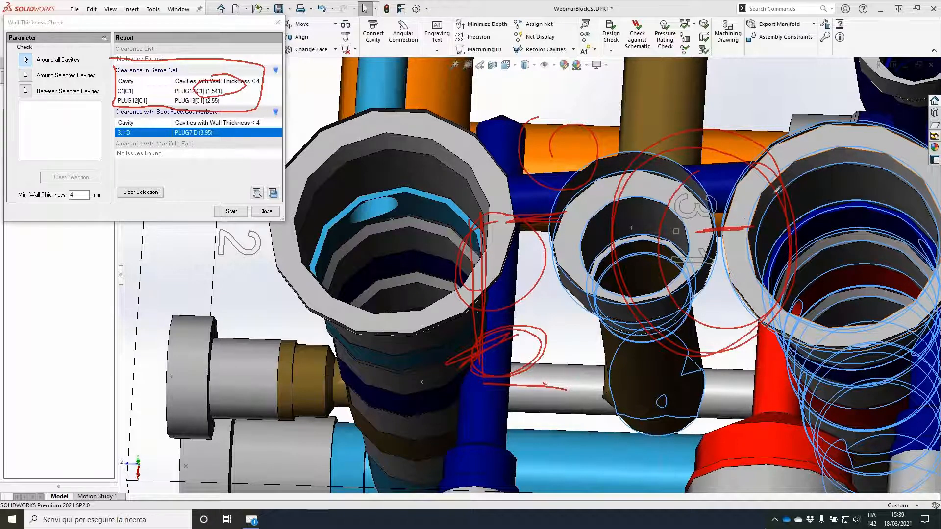
mouse_move(783, 175)
left_mouse_down()
mouse_move(754, 241)
mouse_move(751, 234)
left_mouse_up()
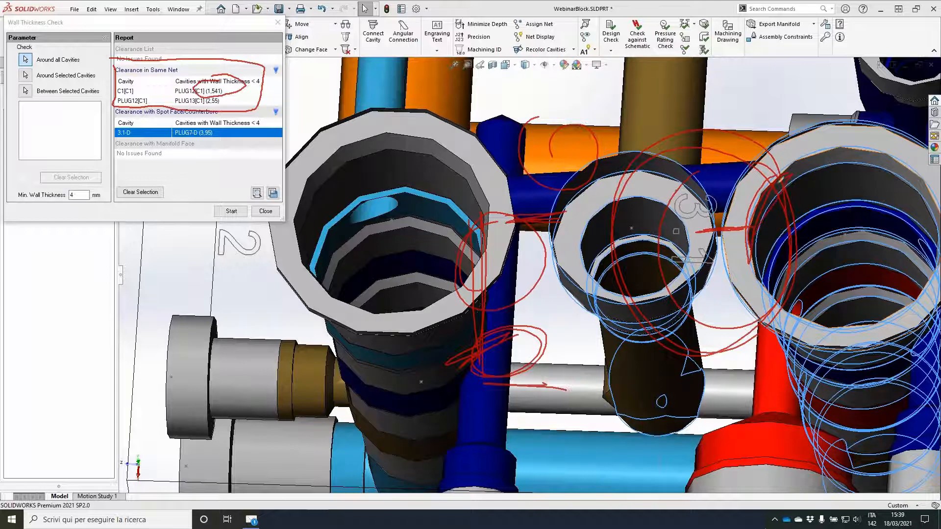
mouse_move(686, 196)
left_mouse_down()
mouse_move(700, 264)
mouse_move(603, 294)
mouse_move(669, 187)
left_mouse_up()
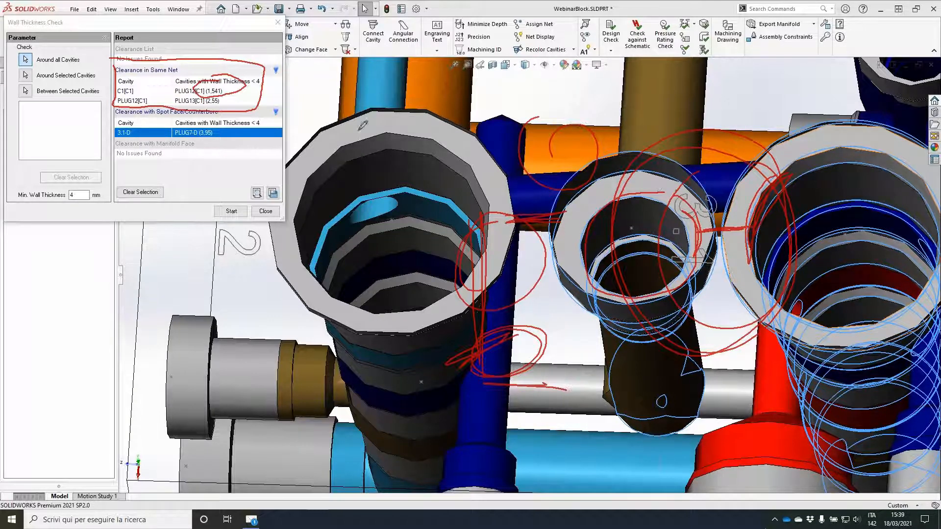
Step: Close the wall thickness check and save the manifold part
left_click(269, 216)
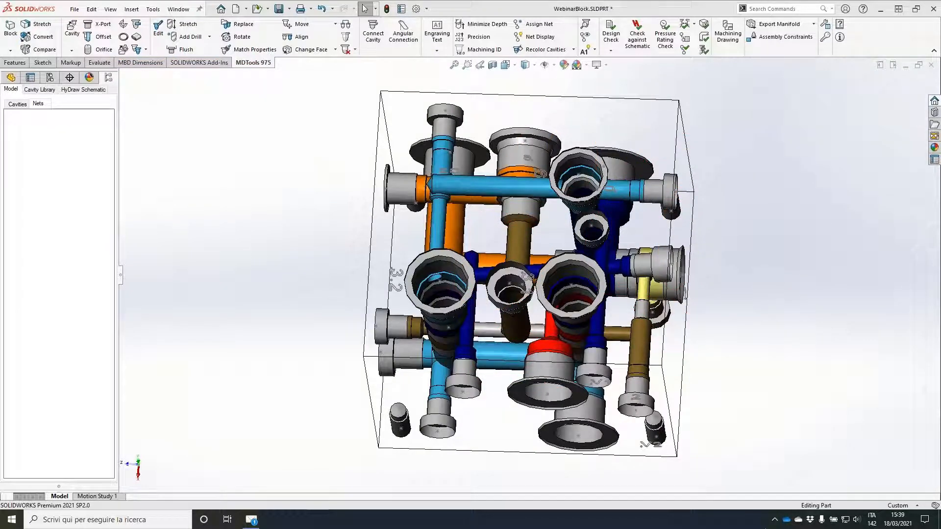
left_click(279, 9)
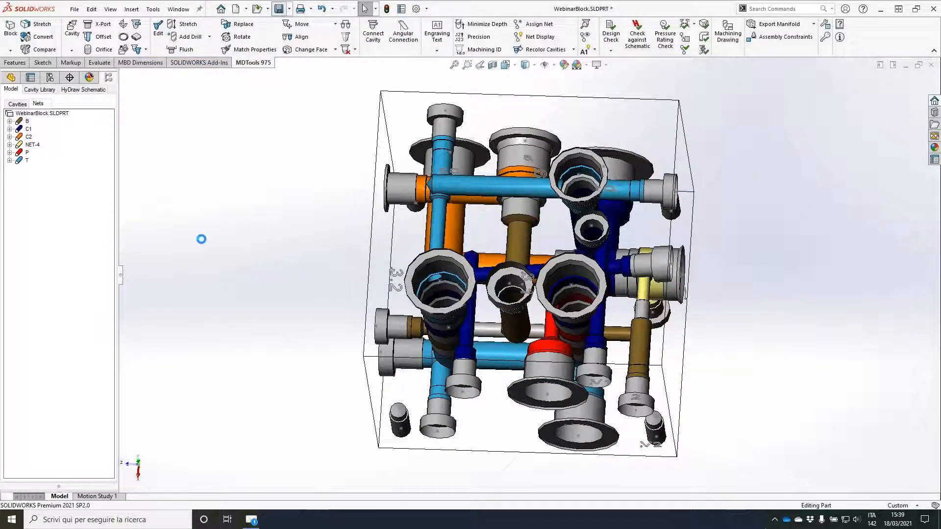
middle_click_drag(201, 239, 200, 238)
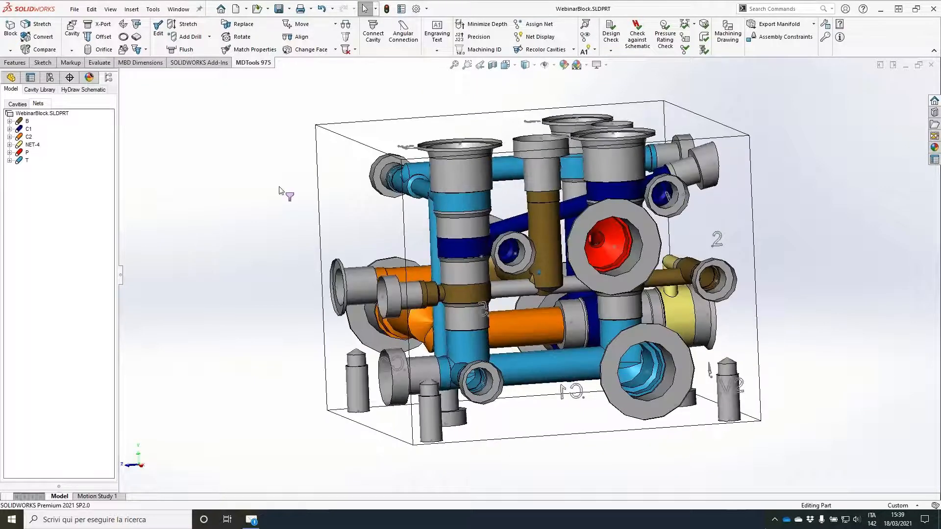
Step: Relocate the C1 engraving text on its face to X 105.5, Y 50.6, above the C1 port
middle_click_drag(280, 186, 507, 364)
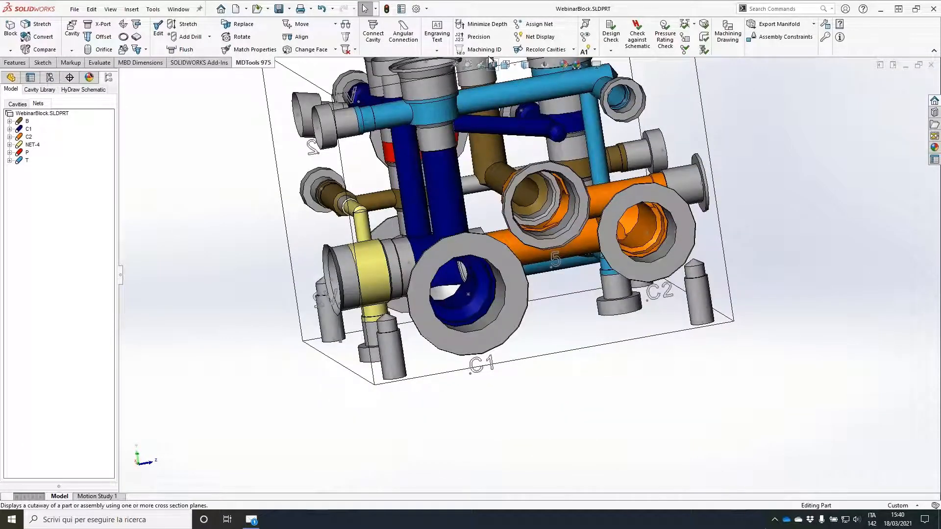
left_click(435, 30)
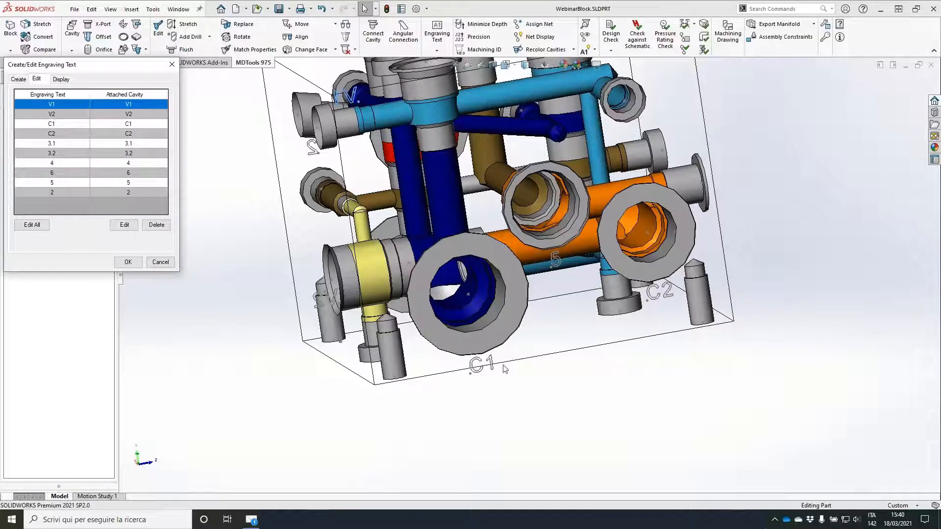
left_click(55, 123)
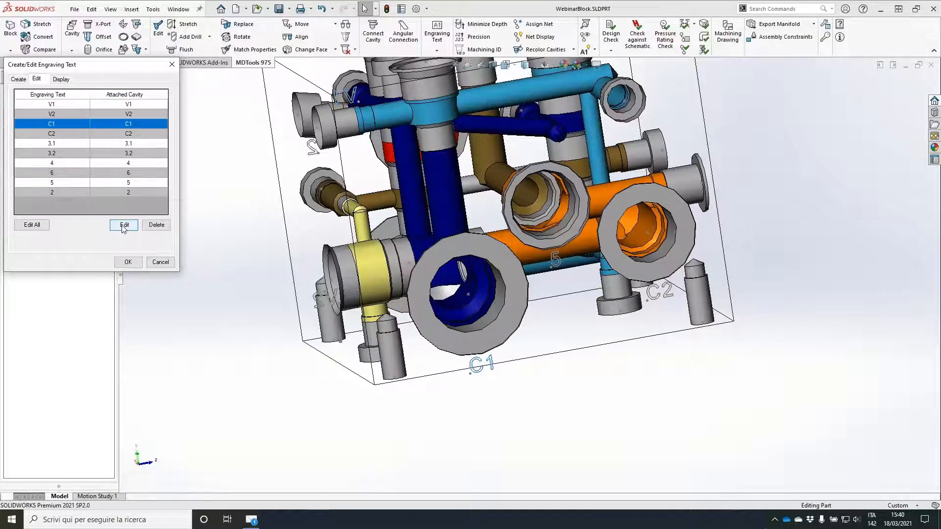
left_click(123, 226)
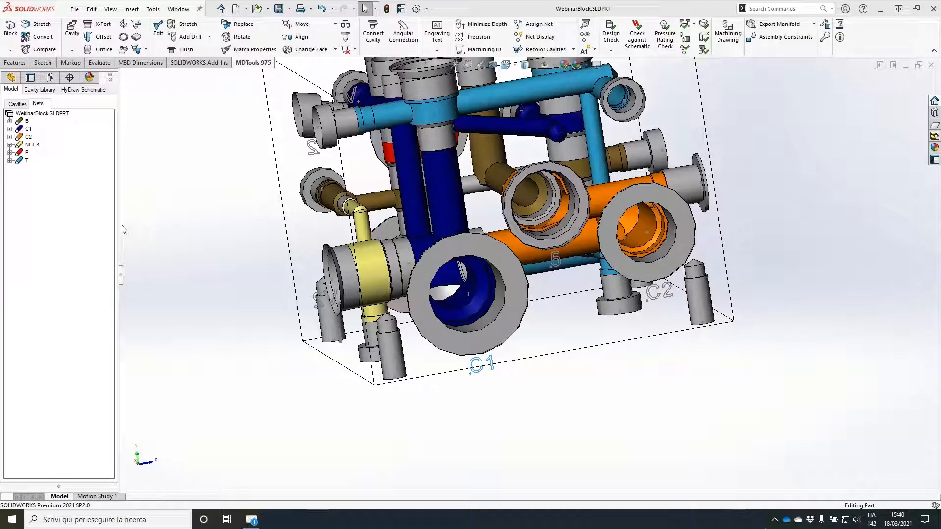
left_click(45, 147)
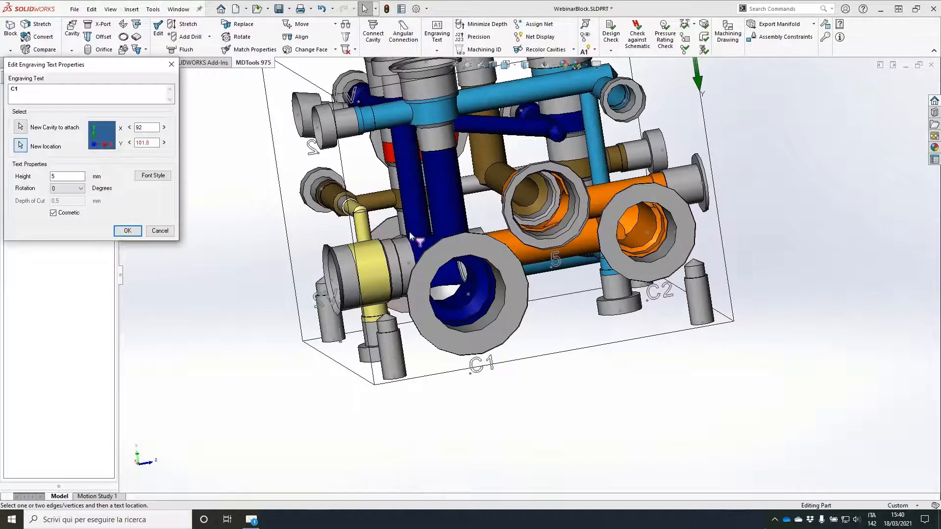
left_click(410, 232)
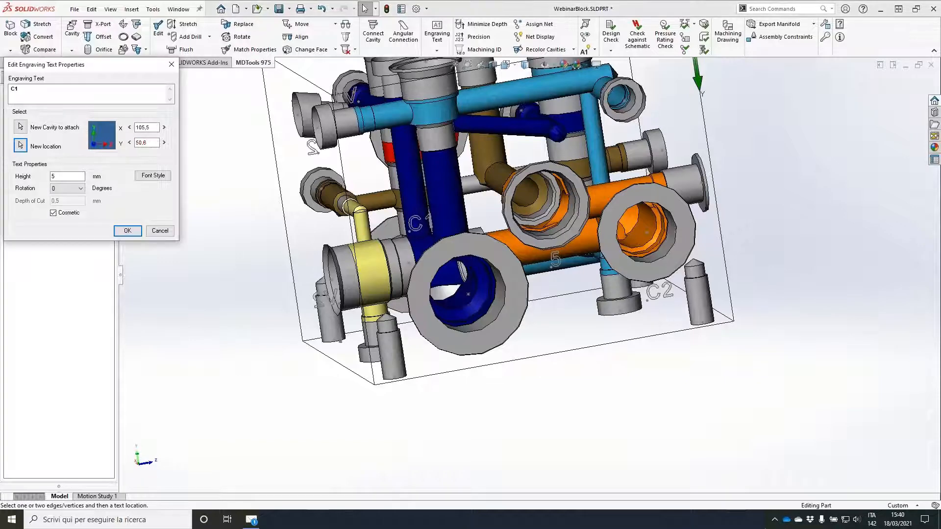
left_click(127, 231)
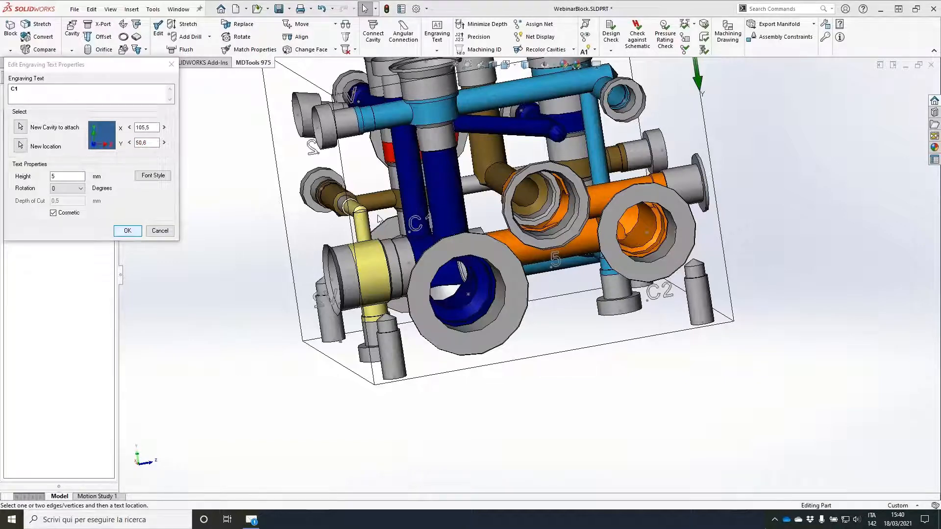
Step: Relocate the V1 engraving text on its face to X 63.9, Y 15.5, above the V1 port
middle_click_drag(379, 220, 497, 169)
left_click(498, 169)
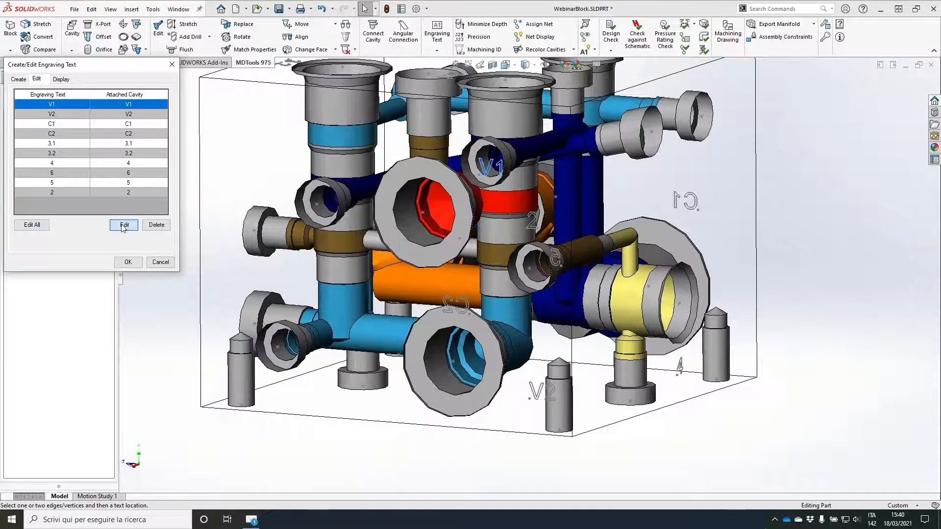
left_click(124, 226)
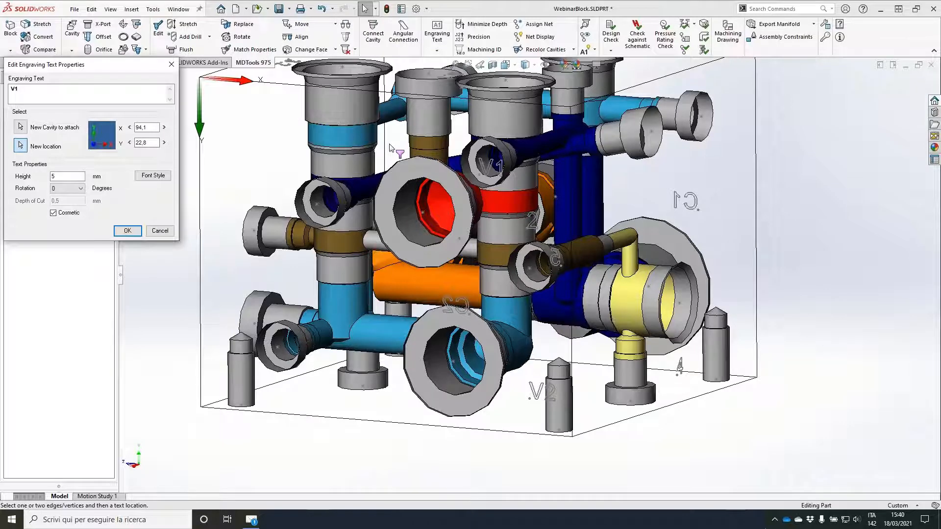
left_click(133, 230)
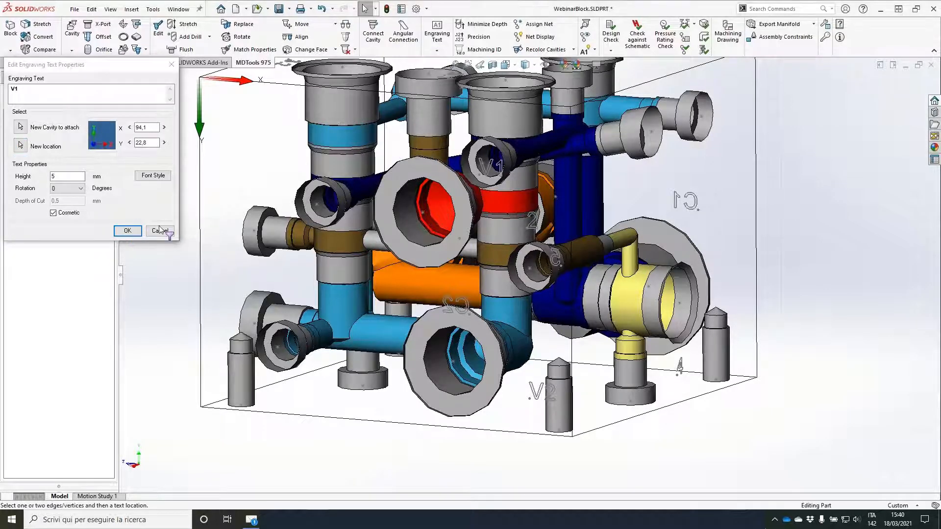
left_click(131, 231)
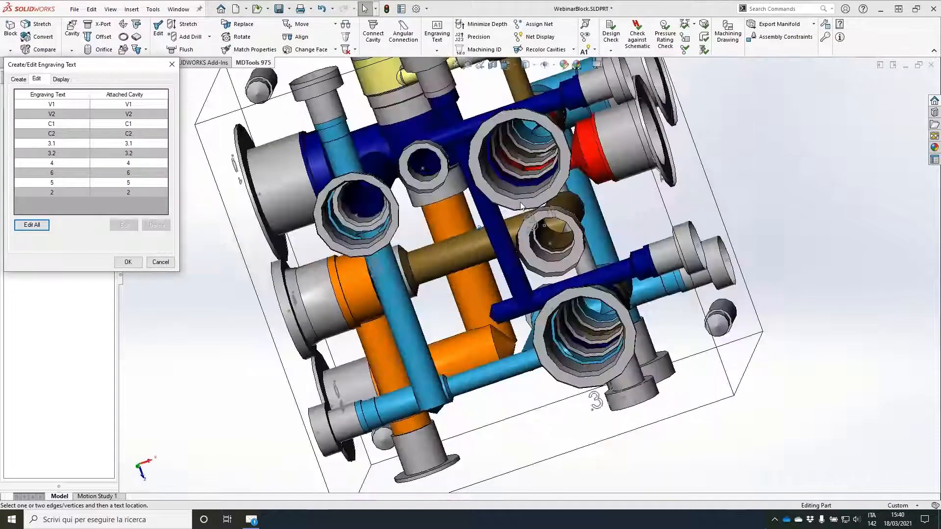
Step: Relocate the 3.1 engraving text on the top face to X 90.9, Y 105.3, clear of the cavities
left_click(526, 210)
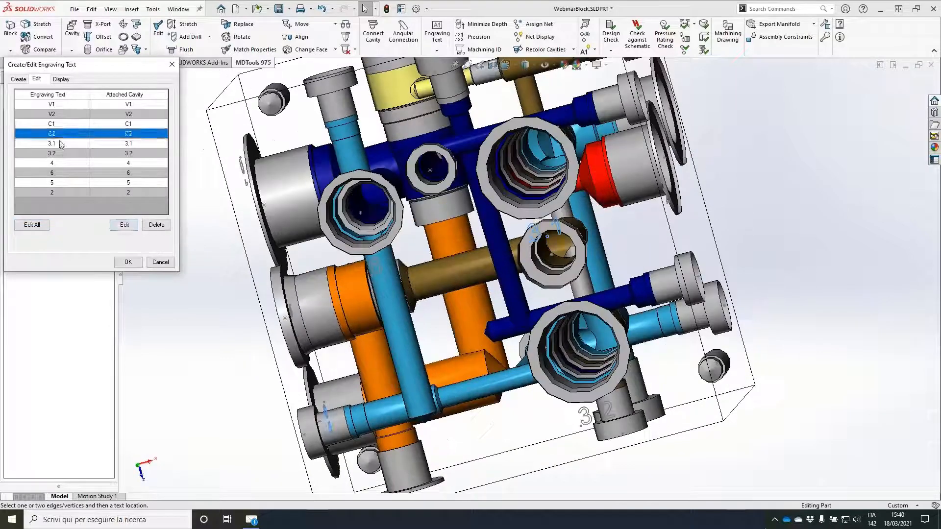
left_click(124, 226)
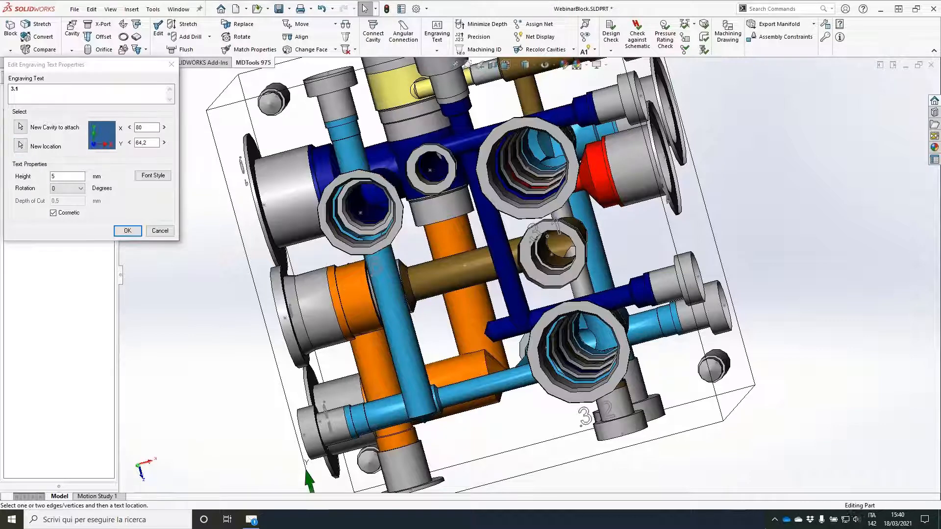
left_click(530, 93)
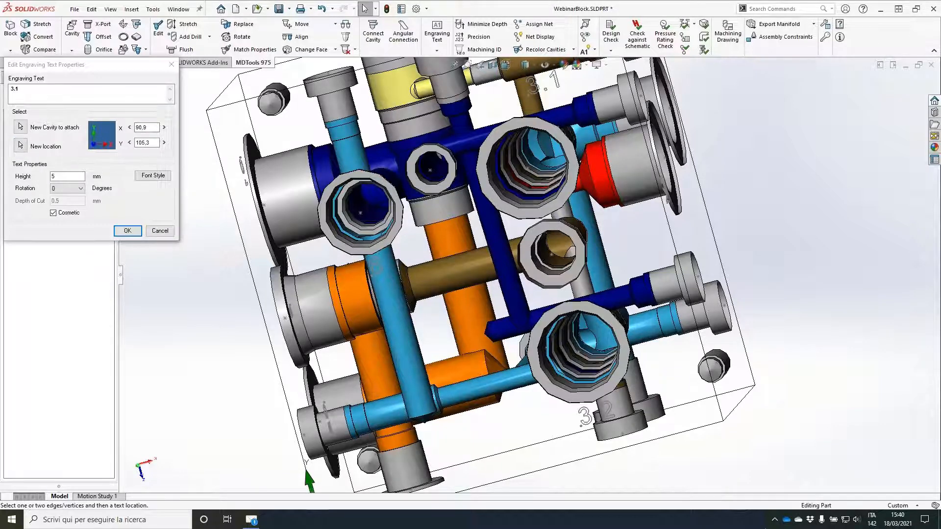
middle_click_drag(527, 313, 534, 281)
left_click(128, 231)
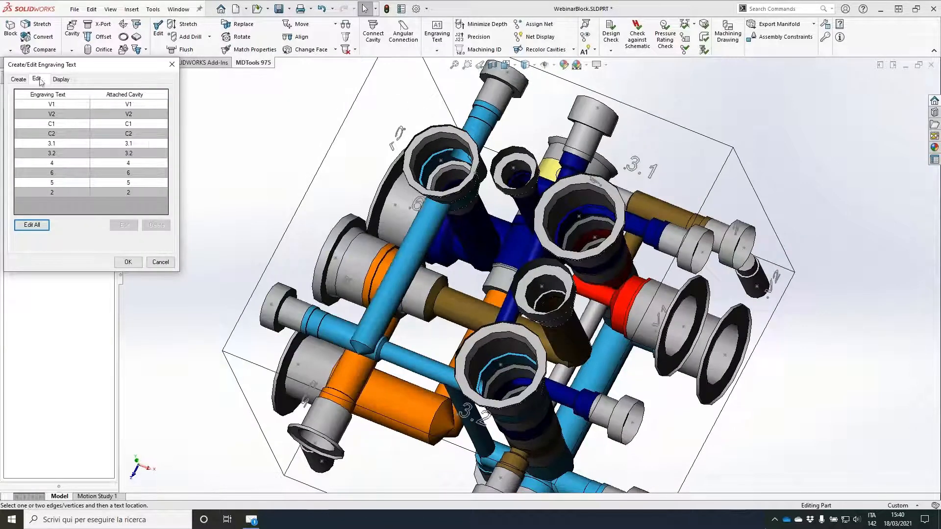
Step: Make all engraving texts non-cosmetic with 5 mm text height and 0.5 mm depth of cut, and close the engraving editor
left_click(32, 225)
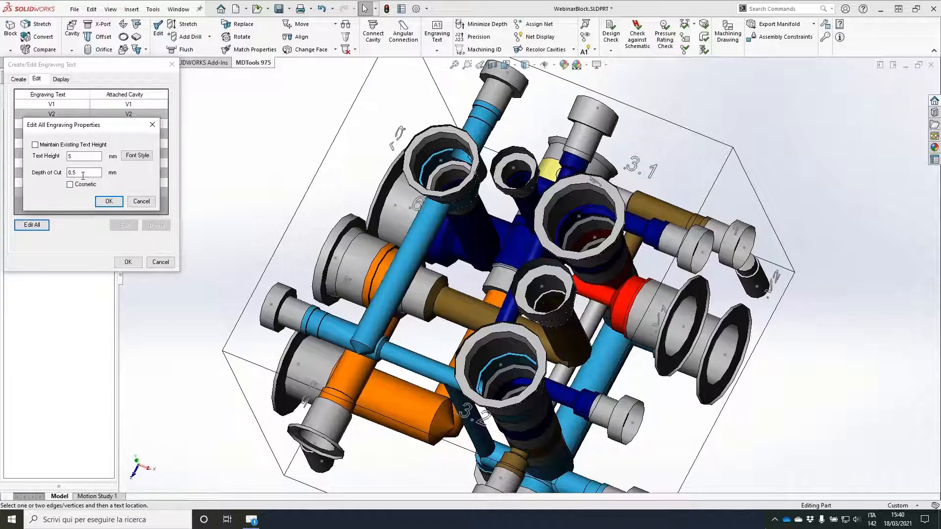
left_click(78, 173)
left_click(109, 201)
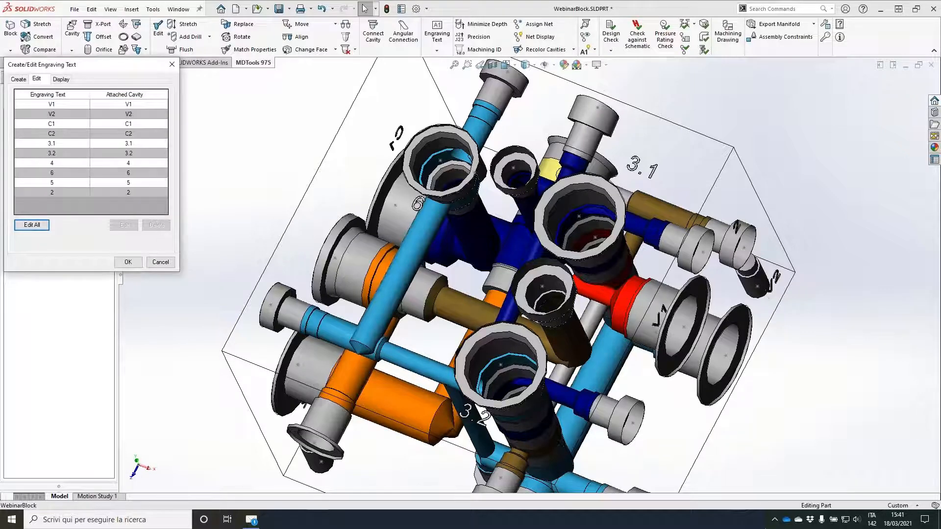
left_click(161, 262)
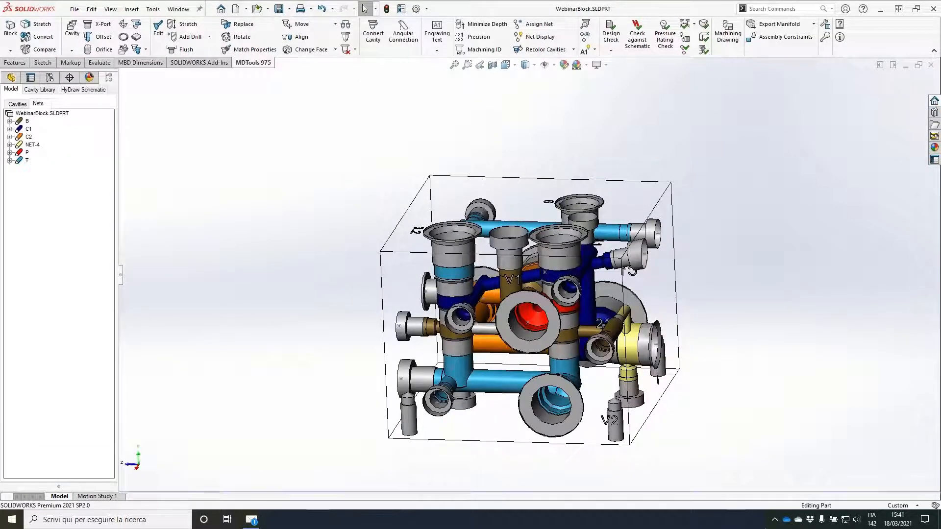
Step: Delete the construction port PLUG7 on the top face between cavities 3.1 and 3.2
middle_click_drag(327, 174, 582, 219)
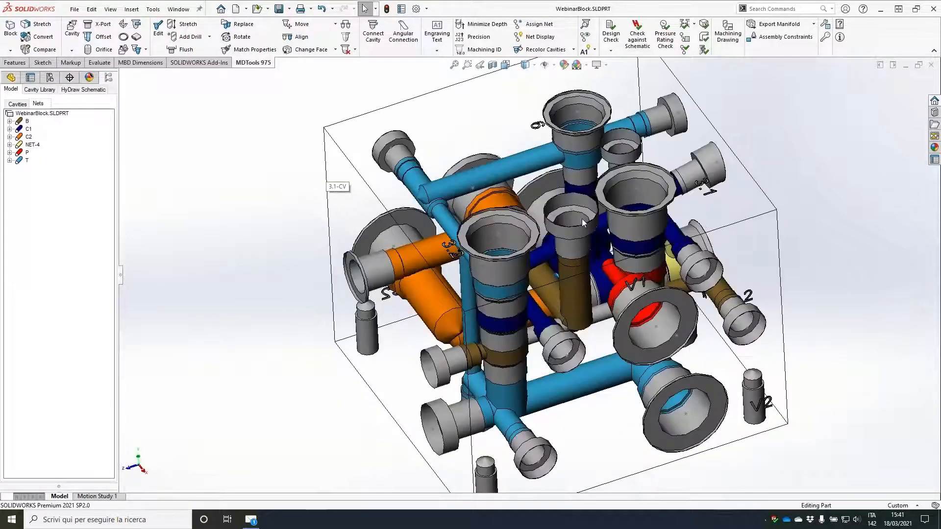
left_click(582, 206)
left_click(581, 199)
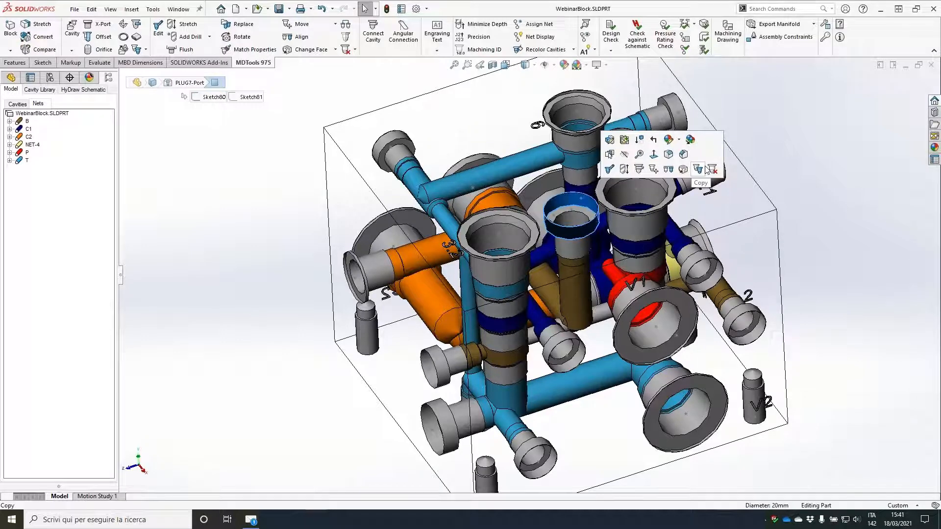
left_click(705, 170)
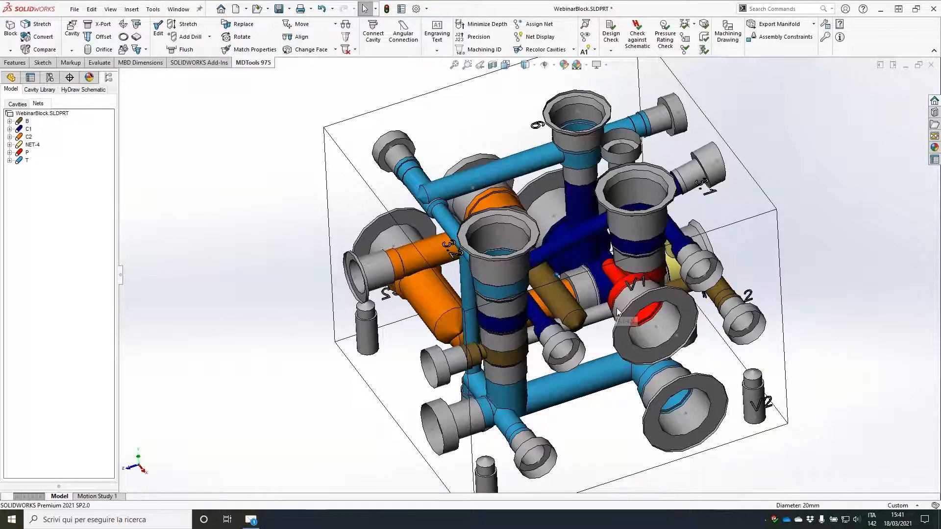
Step: Edit construction port PLUG2 and apply a 6 mm drill diameter with 113 mm depth
middle_click_drag(617, 313, 599, 311)
scroll(599, 311, "down", 2)
left_click(685, 303)
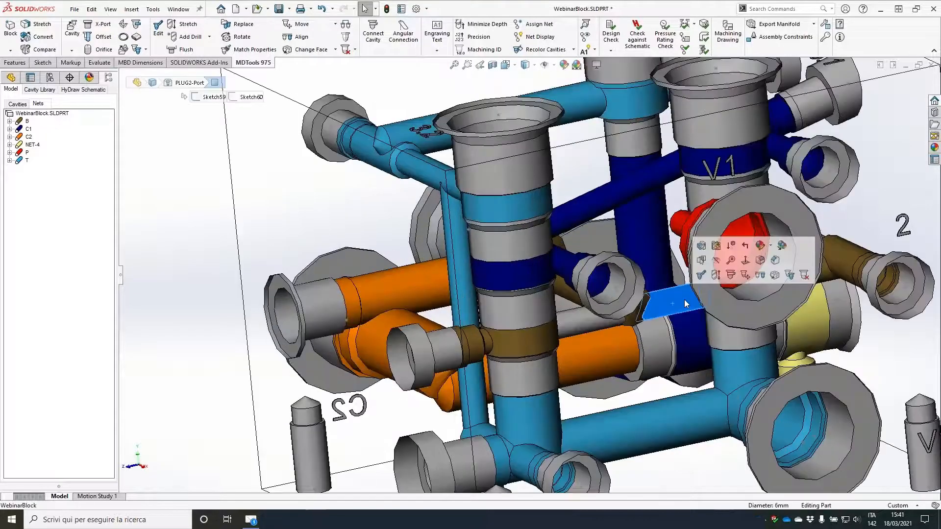
double_click(684, 299)
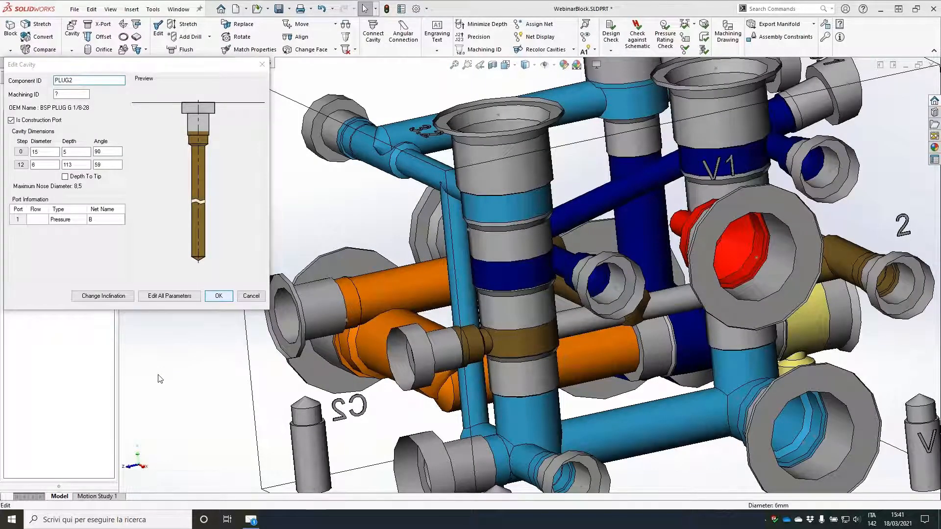
Step: Set the depth of the 6 mm C1 drill passing through cavity 3.2 to 53 mm and save the part
scroll(161, 379, "up", 2)
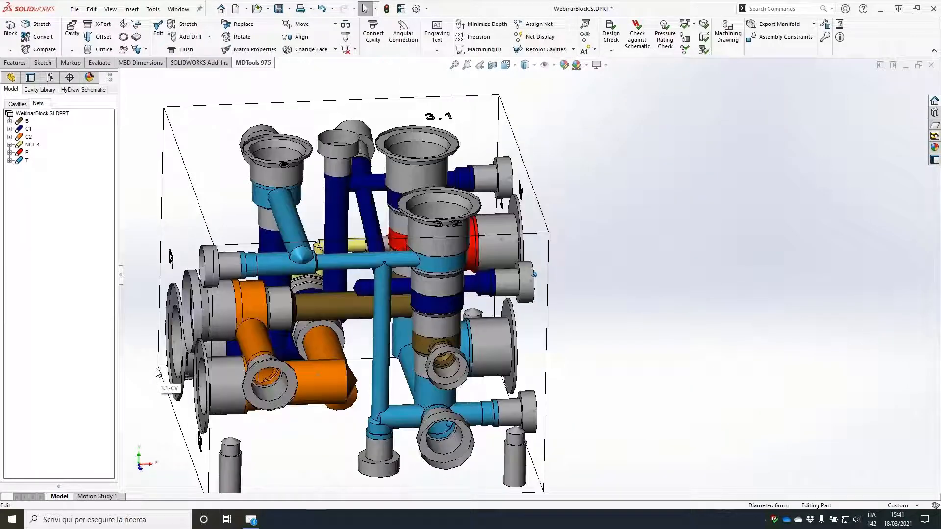
left_click(188, 25)
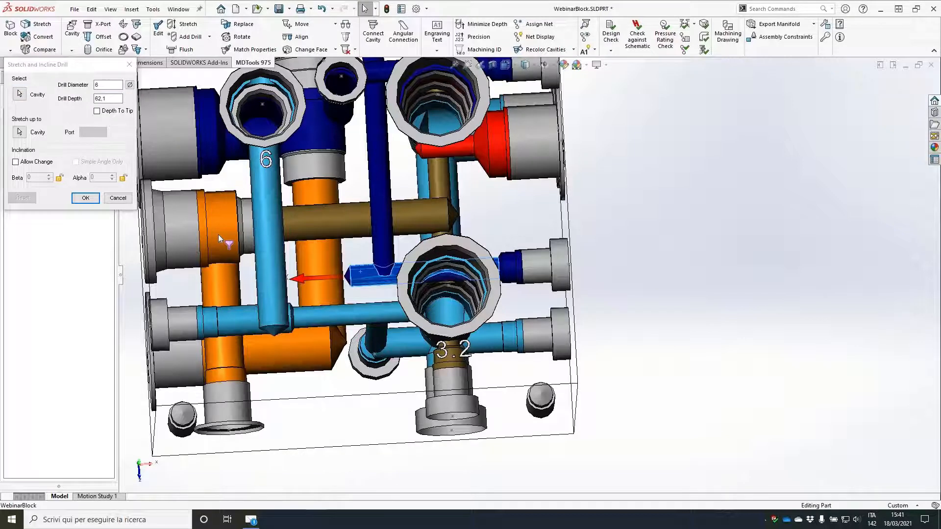
double_click(103, 98)
type("50")
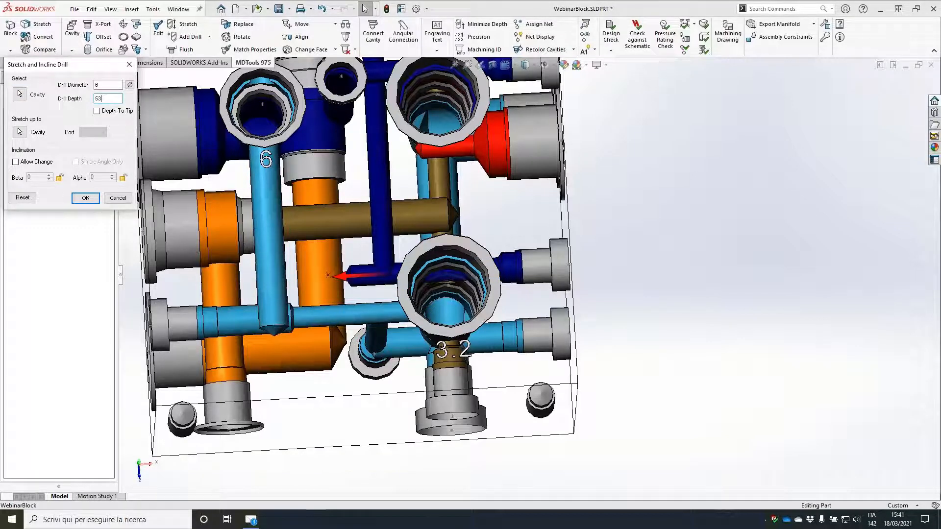
key("Return")
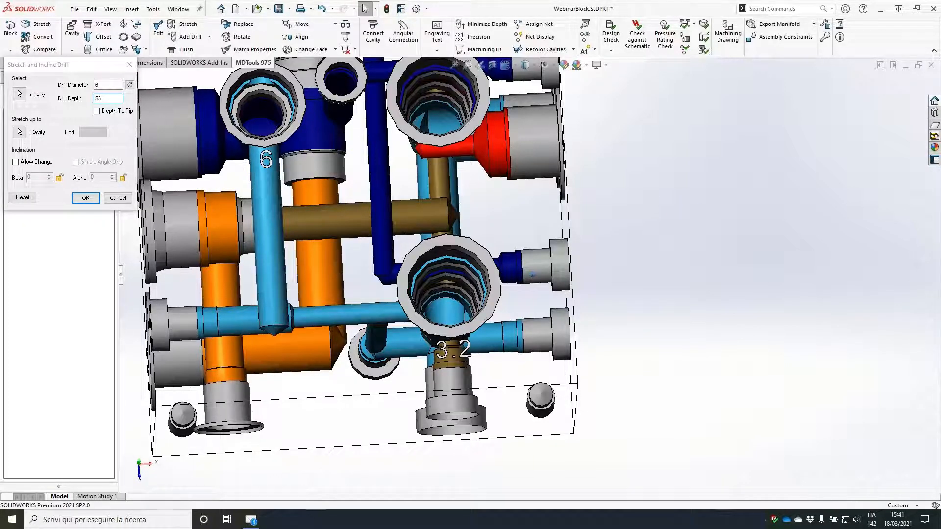
middle_click_drag(613, 324, 266, 222)
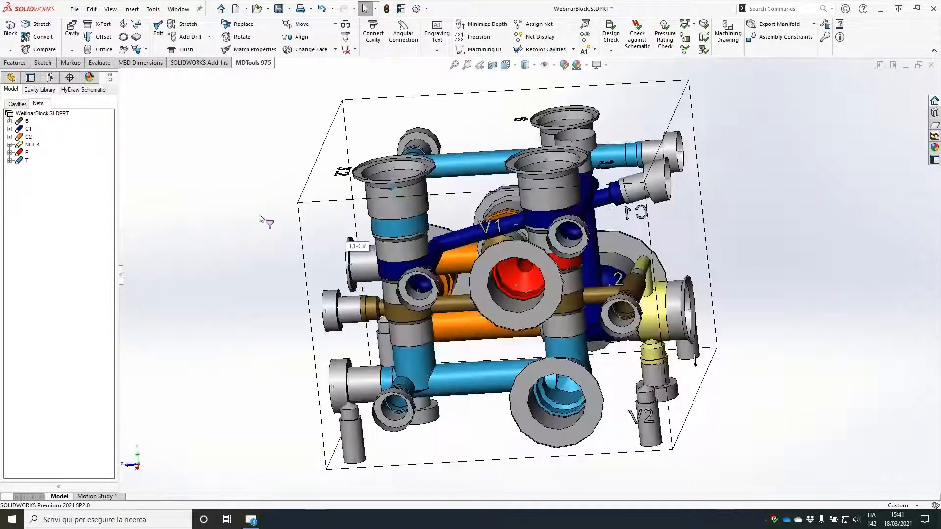
left_click(279, 8)
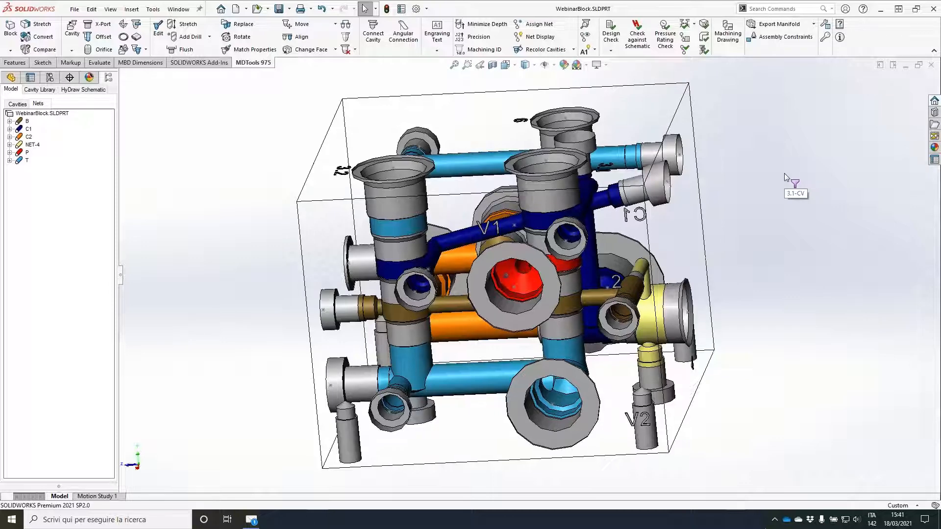
Step: Start a machining drawing of the manifold and open its drawing configuration options
middle_click_drag(787, 185, 689, 190)
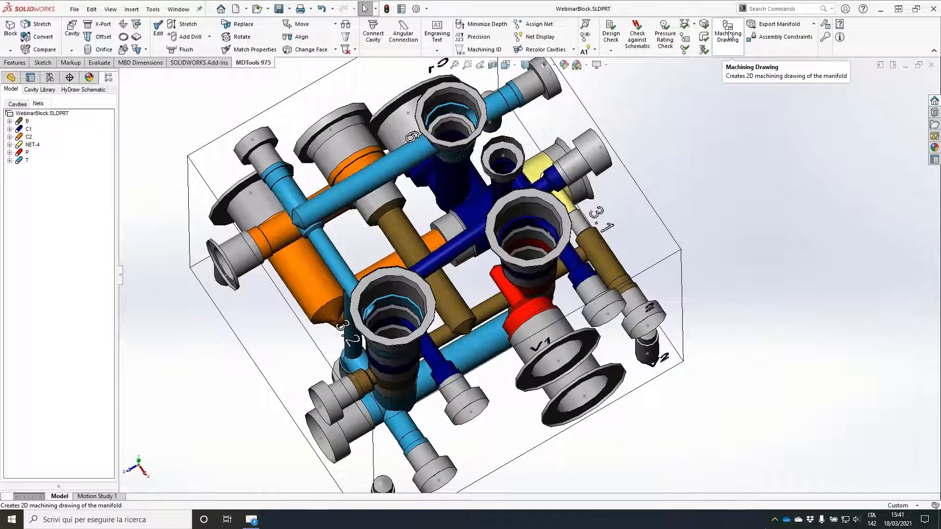
left_click(730, 35)
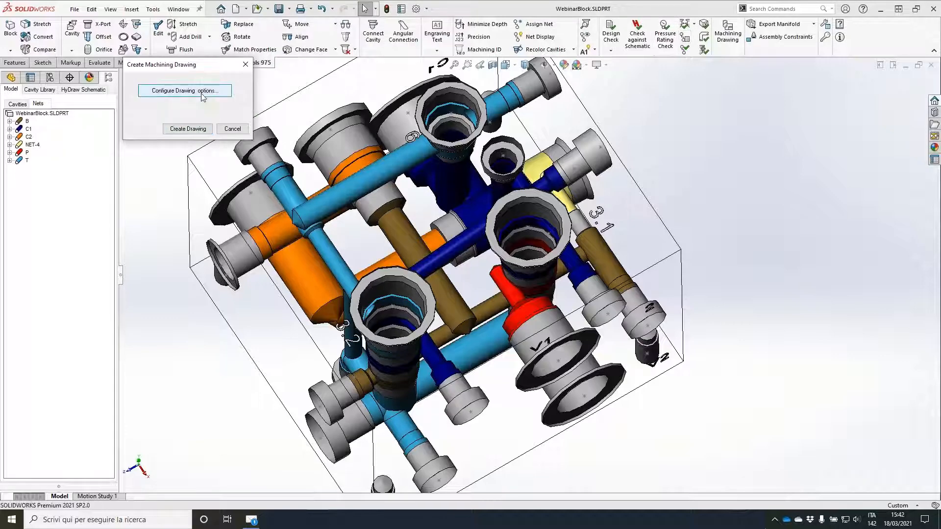
left_click(202, 96)
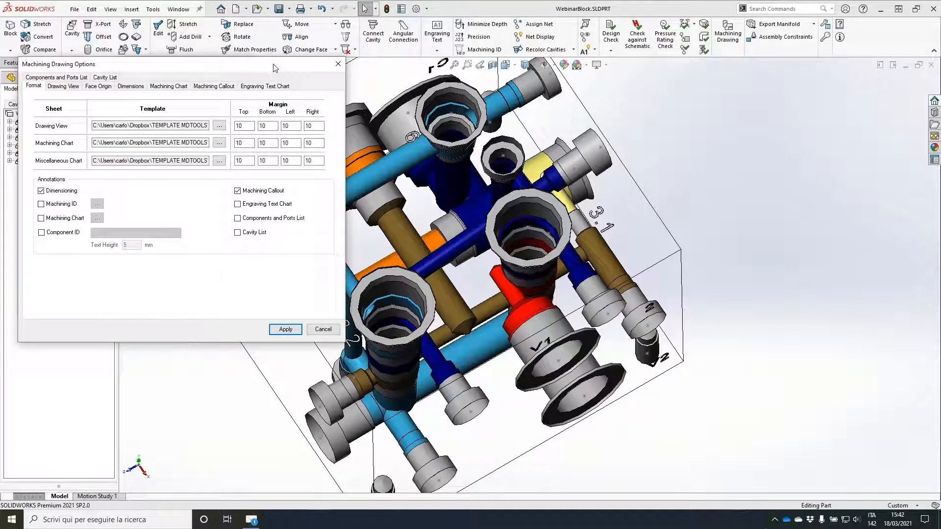
Step: Review the drawing view template, the annotation choices and the dimension origins for each face in the machining drawing options
mouse_move(406, 133)
left_mouse_down()
mouse_move(571, 161)
mouse_move(554, 140)
left_mouse_up()
left_click_drag(663, 153, 707, 146)
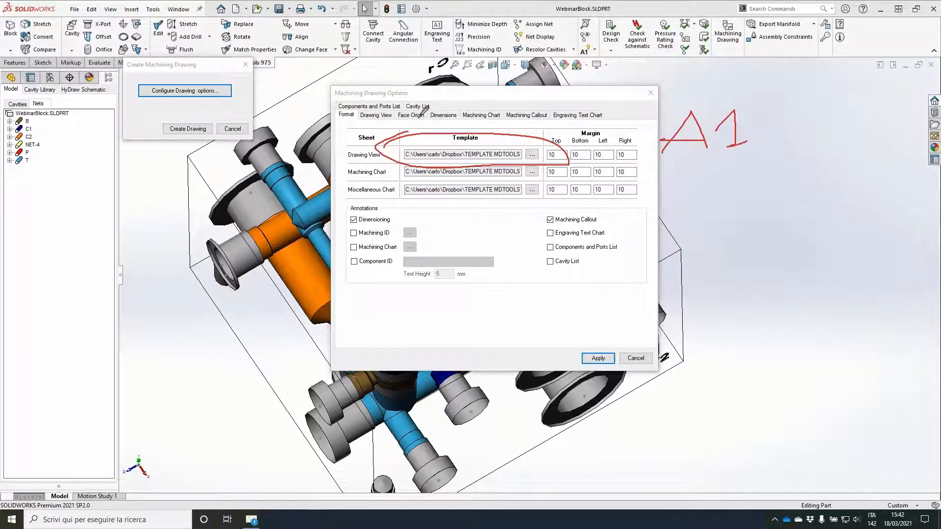
left_click(371, 223)
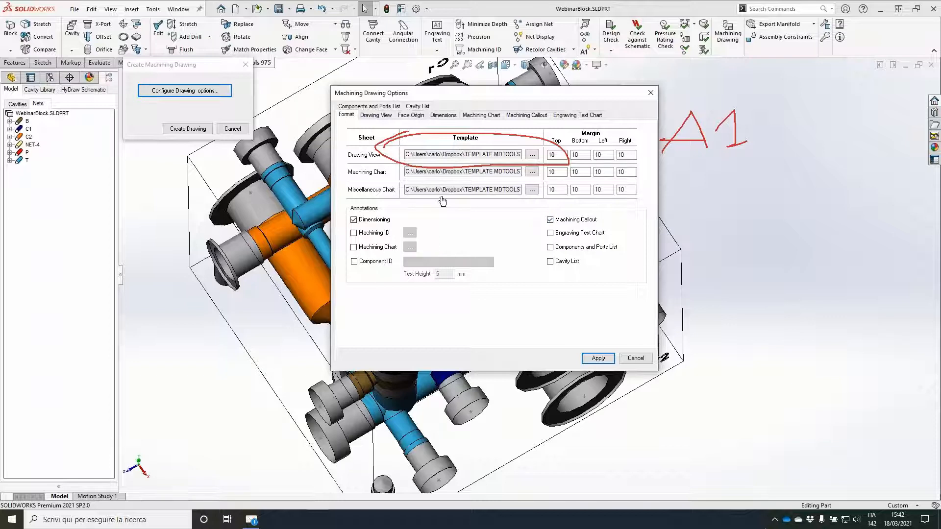
left_click(454, 116)
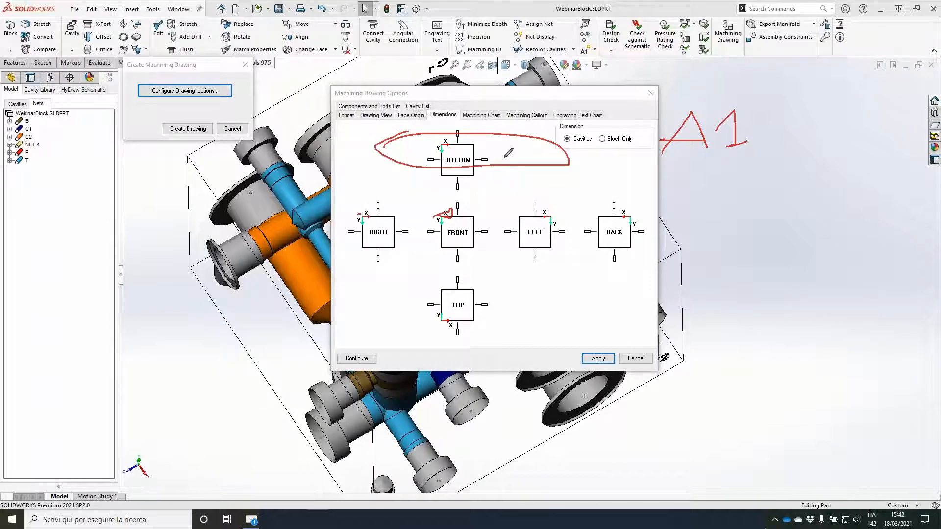
Step: Check the machining callout options, apply the drawing configuration and create the manifold's machining drawing
left_click(529, 118)
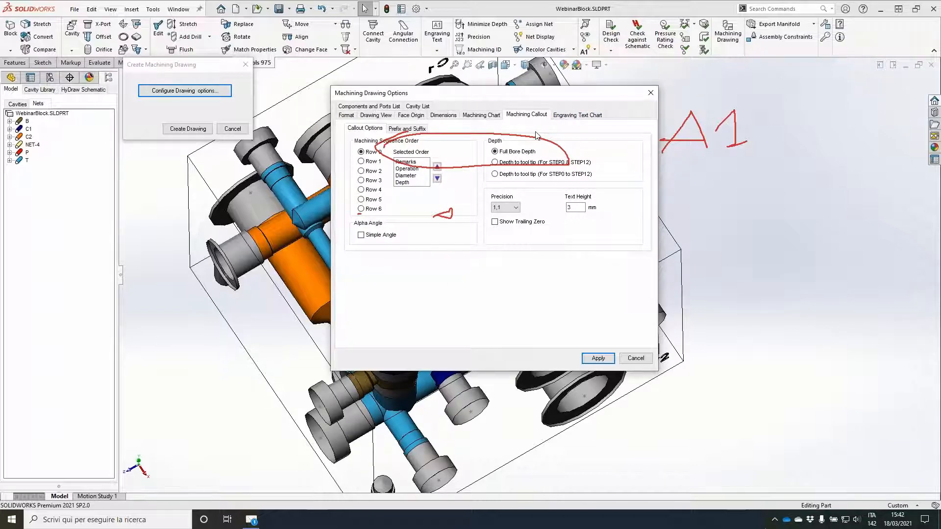
left_click(598, 355)
left_click(598, 362)
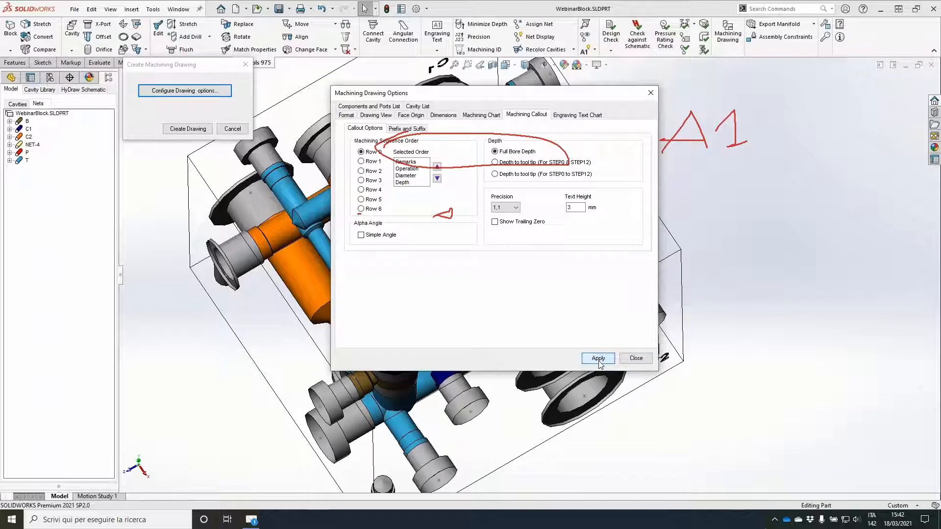
left_click(637, 359)
left_click(187, 129)
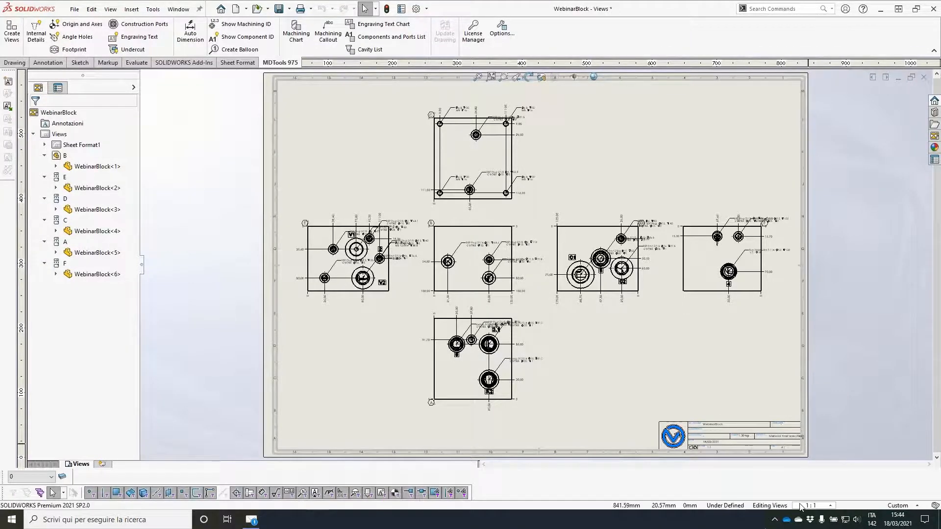
Step: Move view E's overlapping G1/8 plug (depths 64,1 and 53) and G1/2 port (depth 40) callouts into the free space above the view
scroll(363, 180, "down", 8)
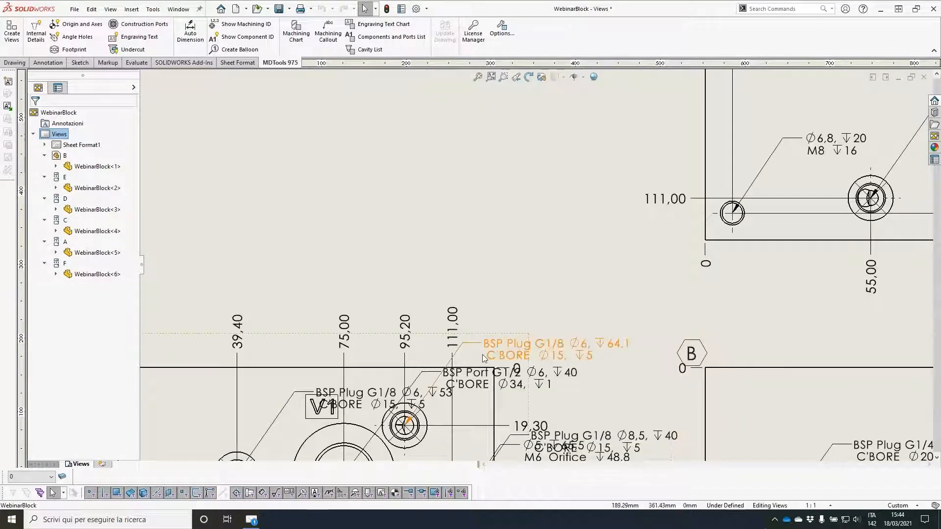
left_click_drag(503, 354, 488, 215)
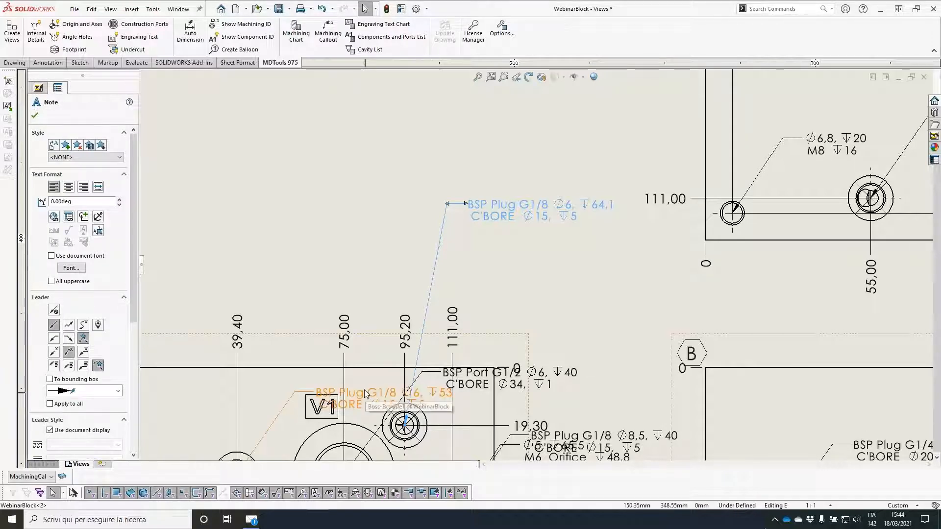
left_click_drag(338, 395, 224, 171)
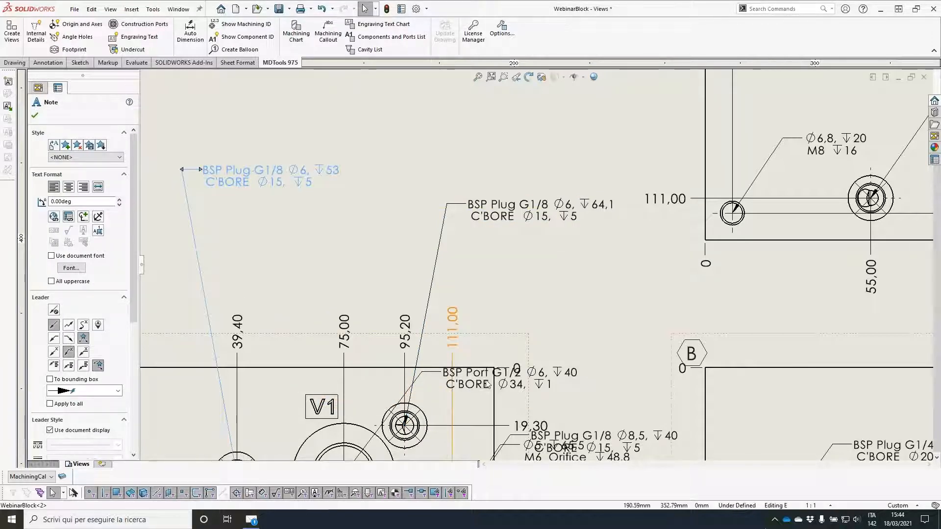
left_click_drag(475, 379, 306, 247)
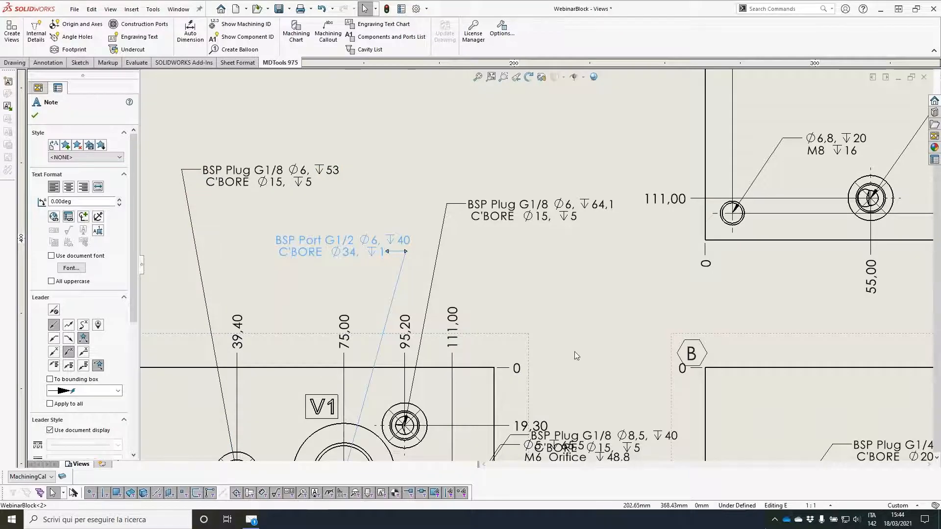
Step: Place view E's remaining plug and port callouts below and beside the view, separating the G1/8 plug callout from the M6 orifice callout
scroll(595, 364, "up", 2)
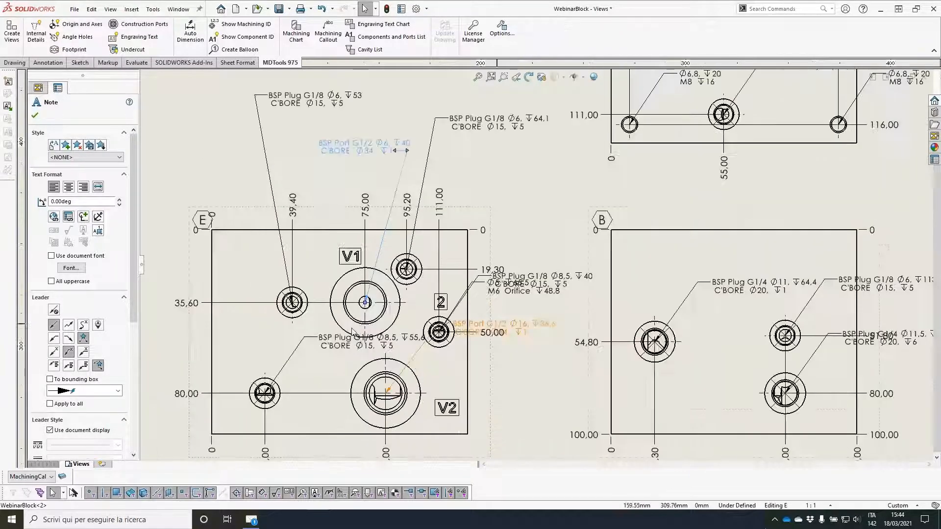
scroll(342, 349, "up", 1)
left_click_drag(360, 278, 364, 434)
left_click_drag(503, 255, 500, 400)
left_click_drag(510, 216, 514, 310)
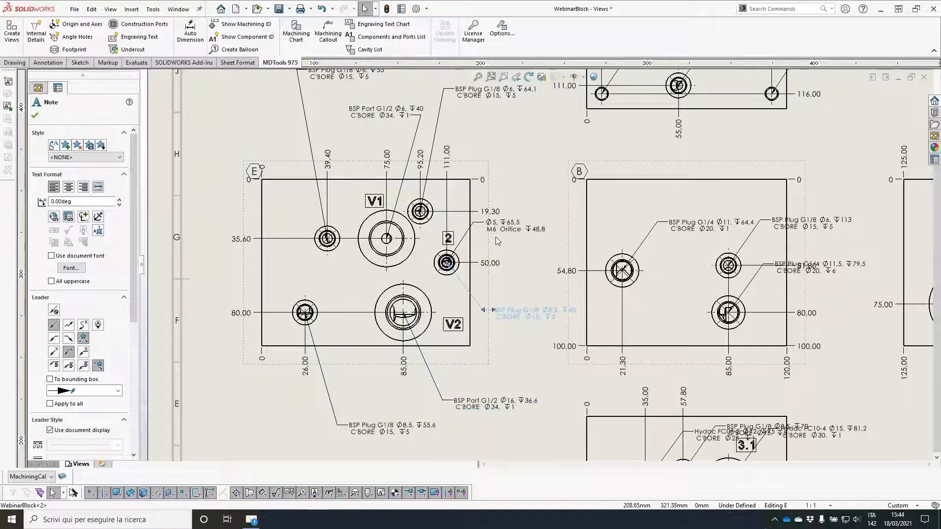
left_click(504, 230)
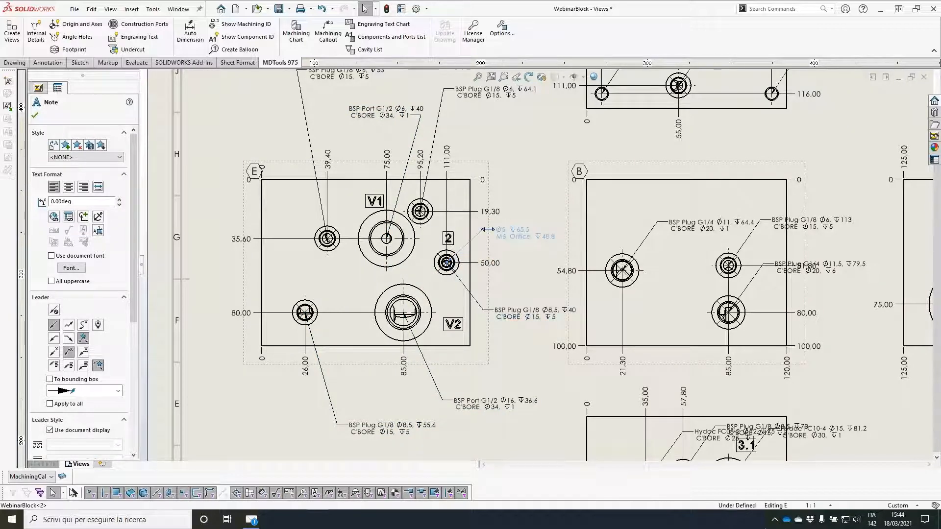
Step: Spread the machining callouts of views C and B outside their outlines, placing view C's M8 hole callouts beside the view
scroll(505, 226, "up", 2)
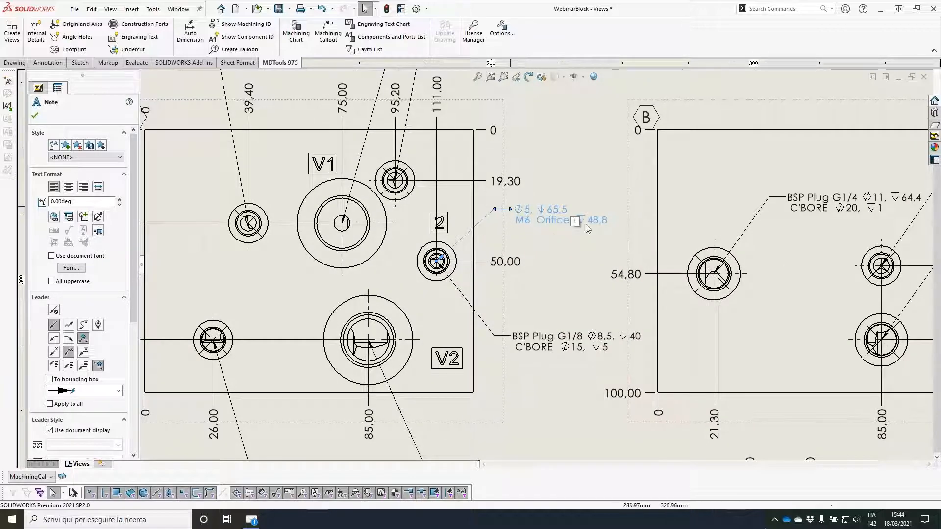
scroll(579, 225, "down", 1)
scroll(579, 225, "down", 1)
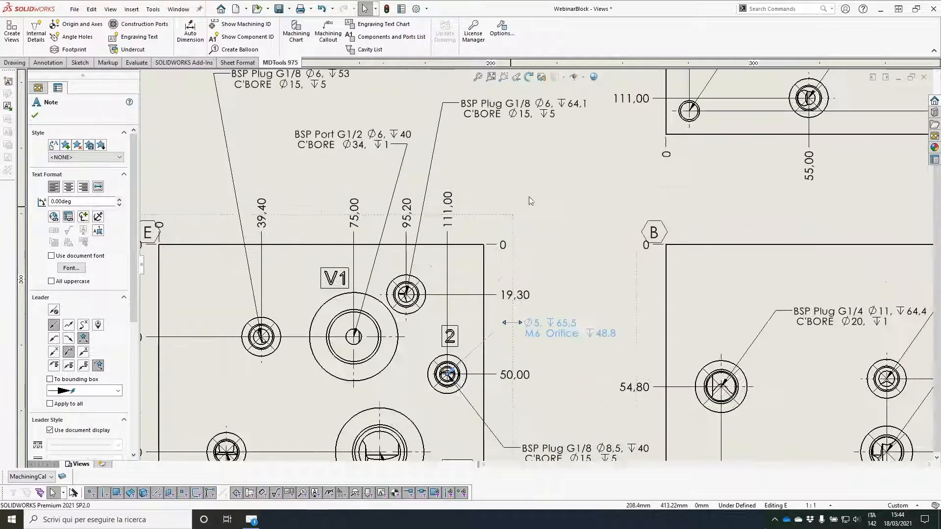
scroll(528, 196, "up", 1)
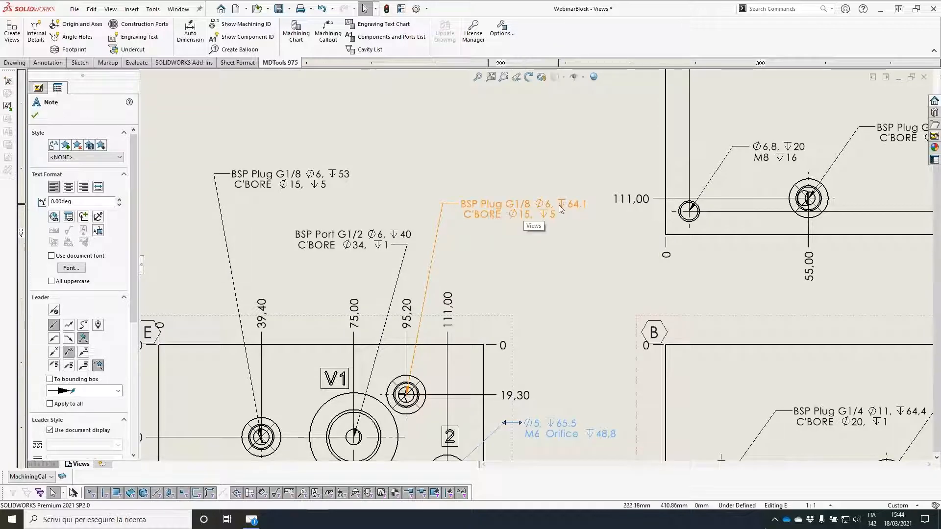
scroll(558, 205, "down", 3)
mouse_move(531, 199)
left_mouse_down()
mouse_move(433, 166)
mouse_move(428, 177)
left_mouse_up()
scroll(654, 340, "up", 2)
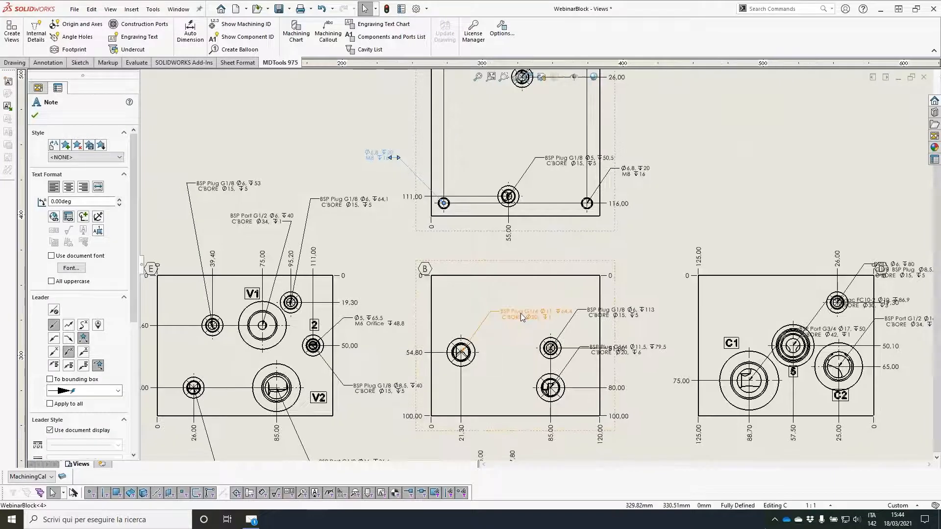
left_click_drag(522, 317, 518, 258)
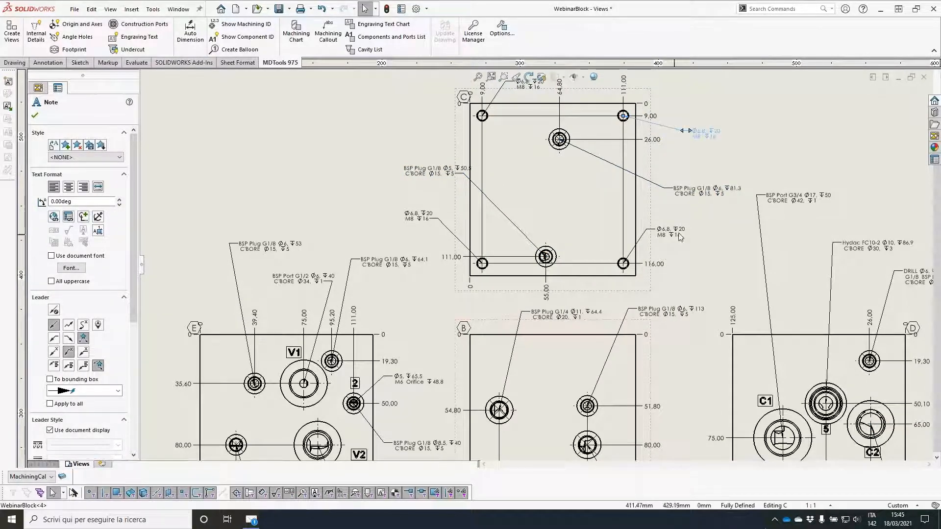
left_click_drag(440, 130, 442, 134)
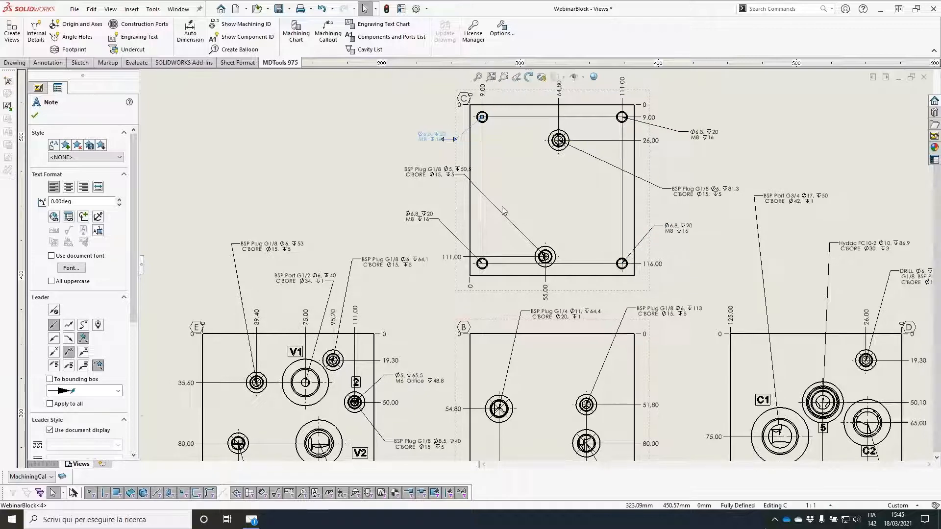
Step: Separate view A's callouts, placing those for cavities 3.1 and 3.2 on one side and those for cavity 6 and the plug on the other
scroll(443, 137, "up", 5)
scroll(522, 274, "down", 3)
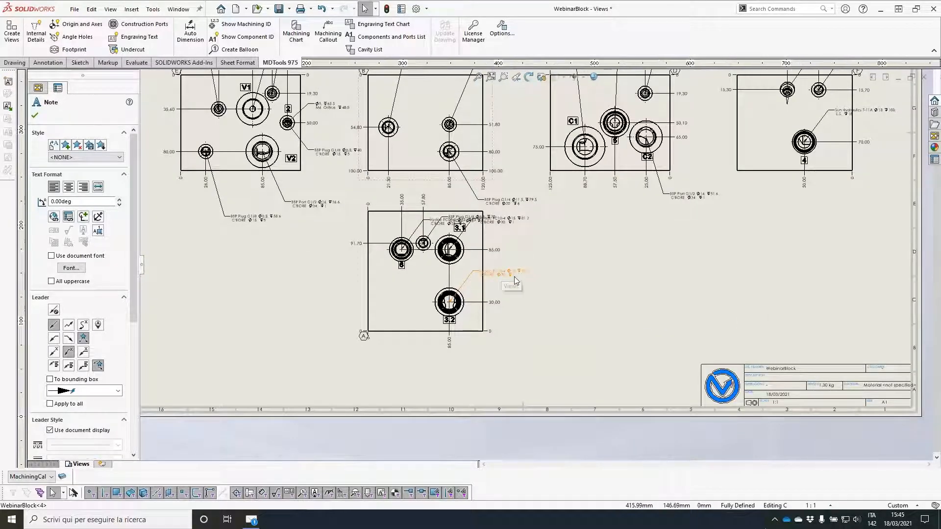
left_click_drag(511, 278, 544, 291)
left_click_drag(515, 224, 537, 260)
left_click(401, 250)
left_click_drag(473, 216, 302, 311)
left_click(592, 215)
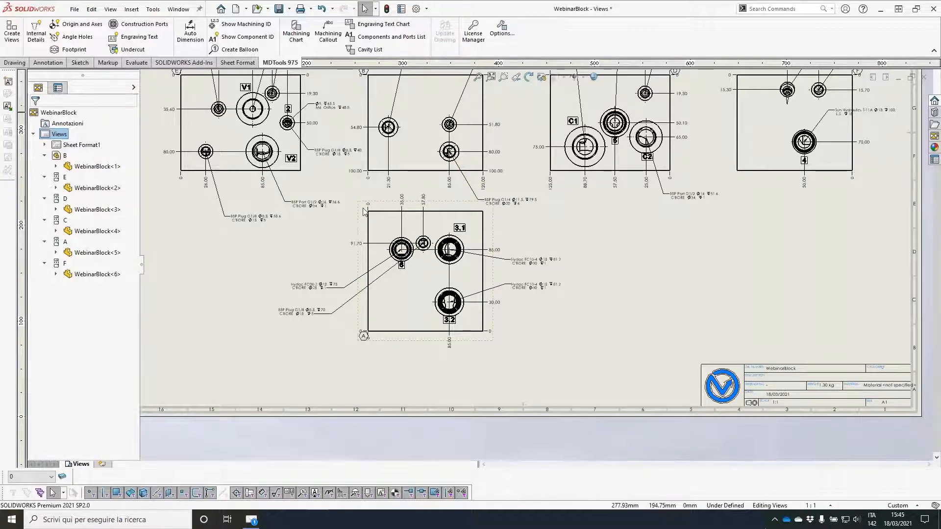
Step: Save the drawing as WebinarBlock.SLDDRW together with the modified WebinarBlock.SLDPRT
key("f")
left_click(279, 9)
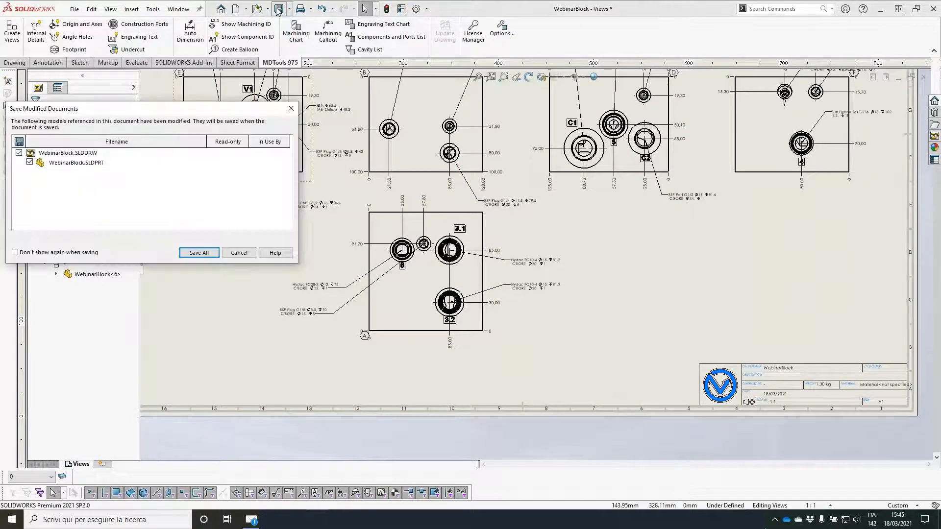
left_click(199, 253)
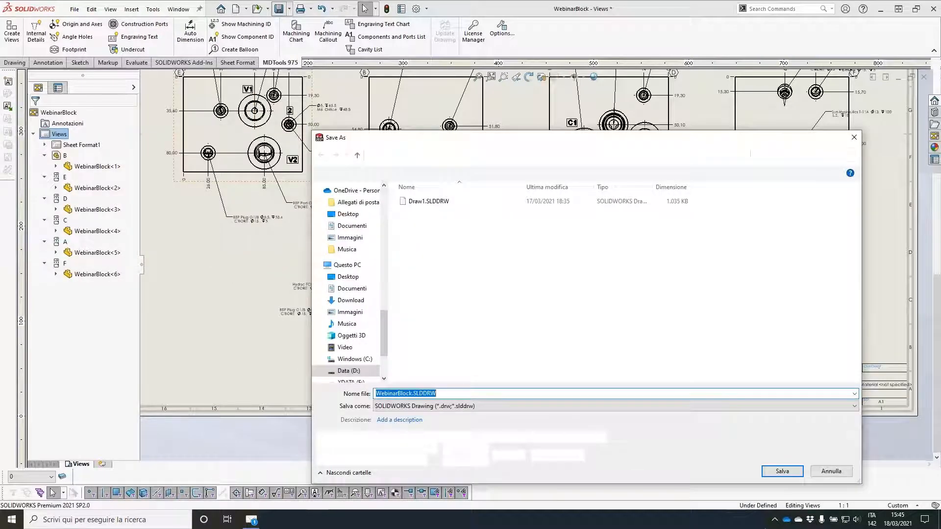
key("Return")
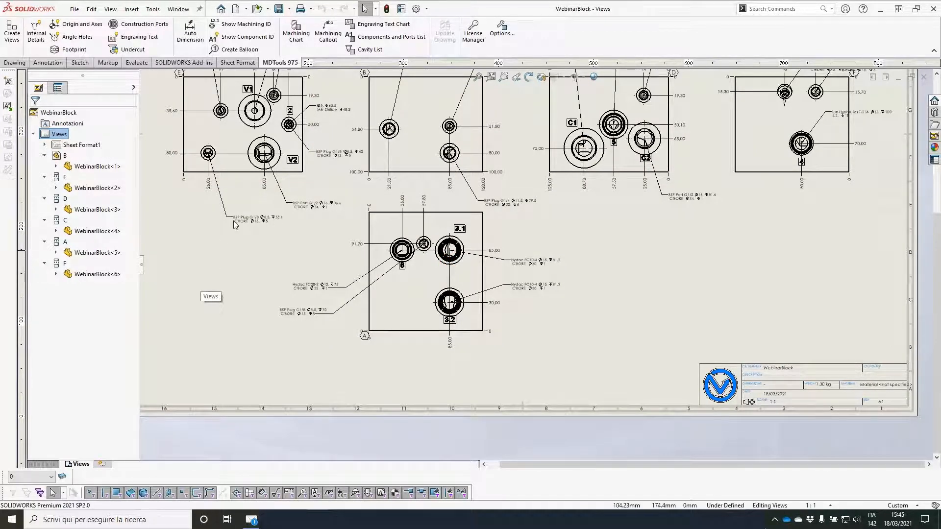
Step: Create a new assembly document and dismiss the initial component insertion to keep it empty
left_click(235, 9)
double_click(266, 206)
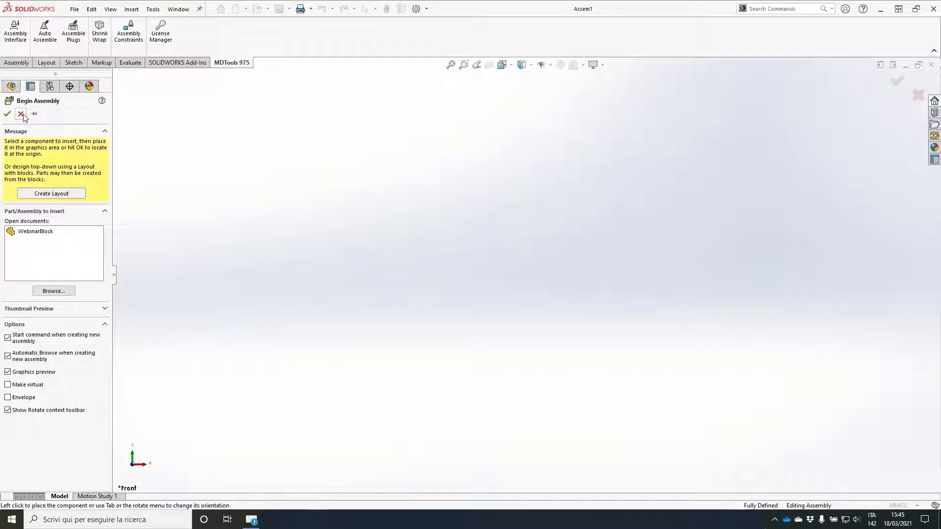
left_click(21, 114)
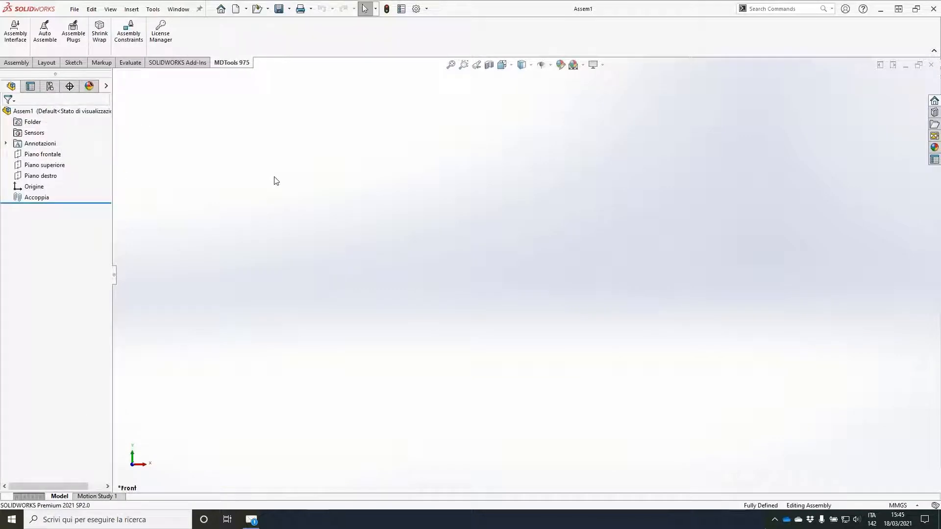
Step: Run Auto Assemble on the WebinarBlock.SLDPRT manifold, check the assigned CAD models and assemble them into its cavities
left_click(45, 30)
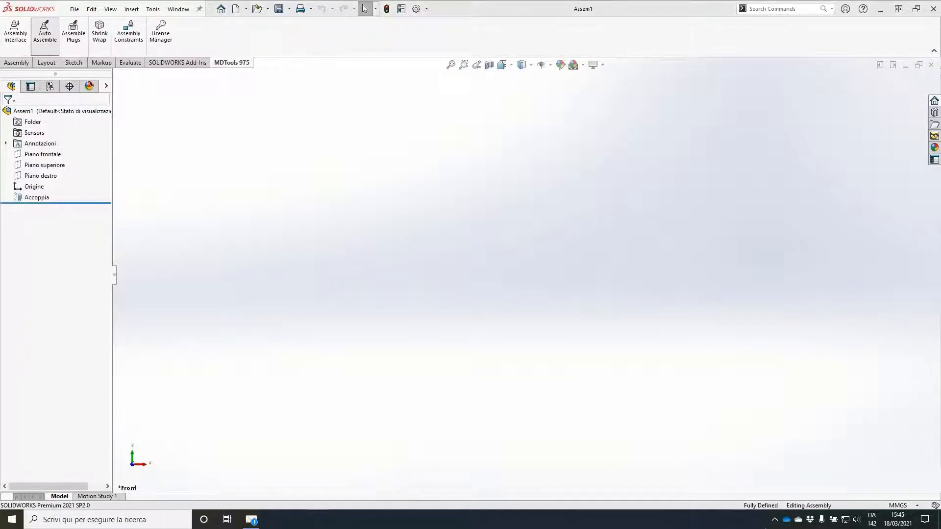
left_click(480, 279)
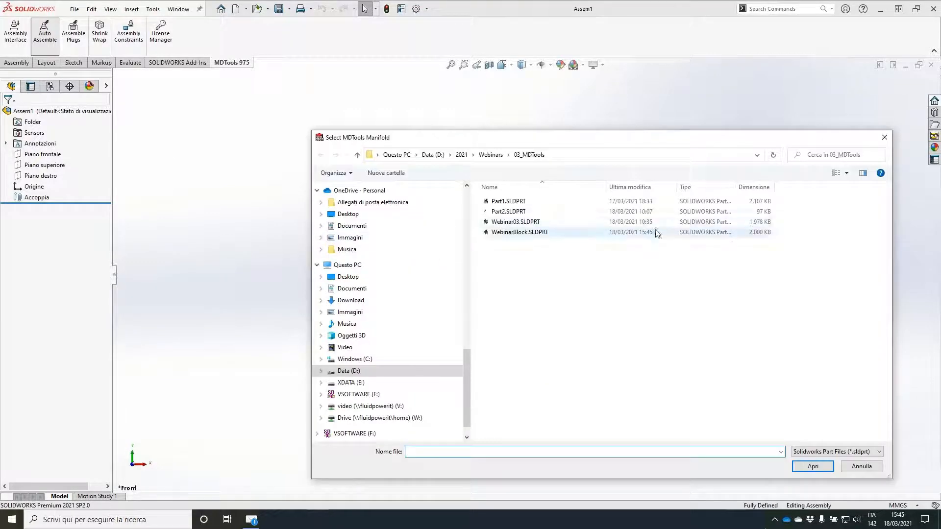
left_click(534, 234)
left_click(813, 468)
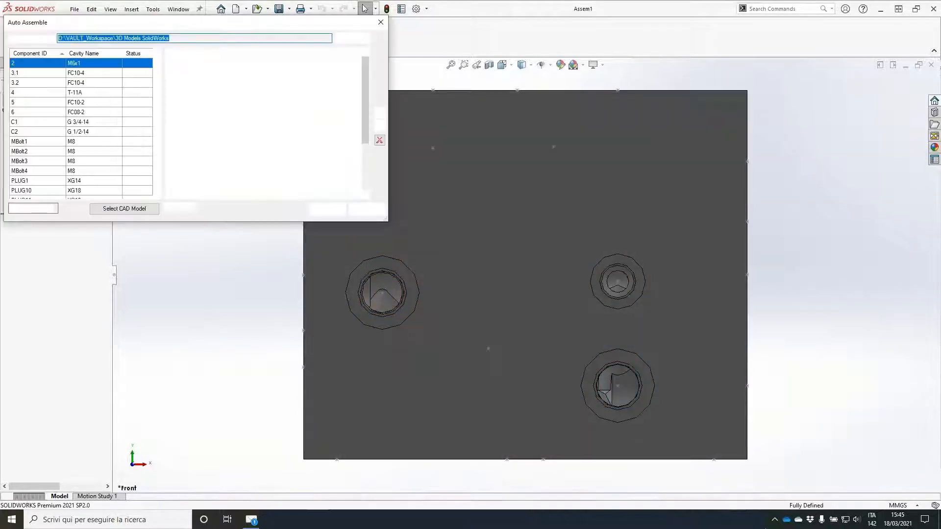
left_click_drag(364, 101, 366, 169)
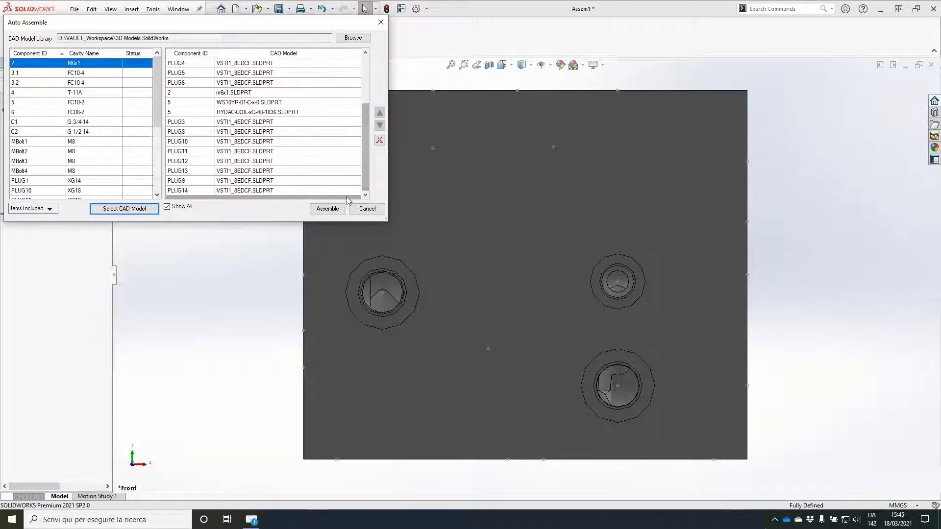
left_click(328, 209)
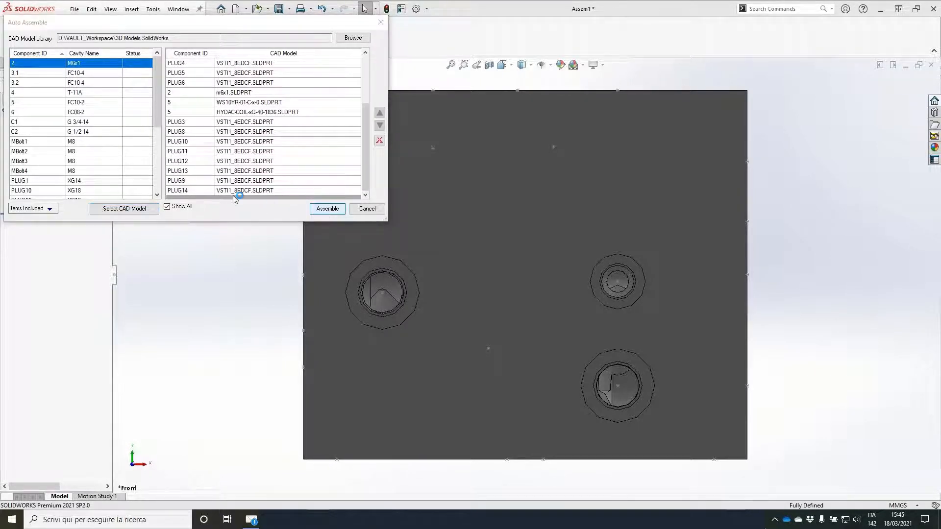